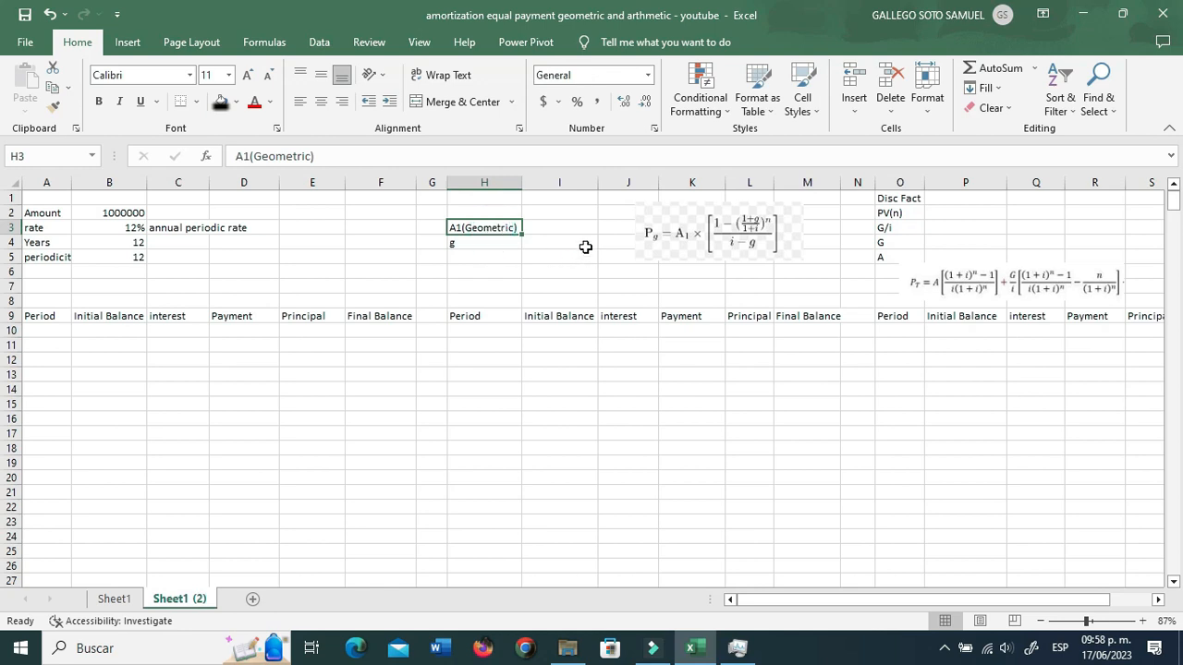
{"action": "left_click", "coordinate": [952, 241]}
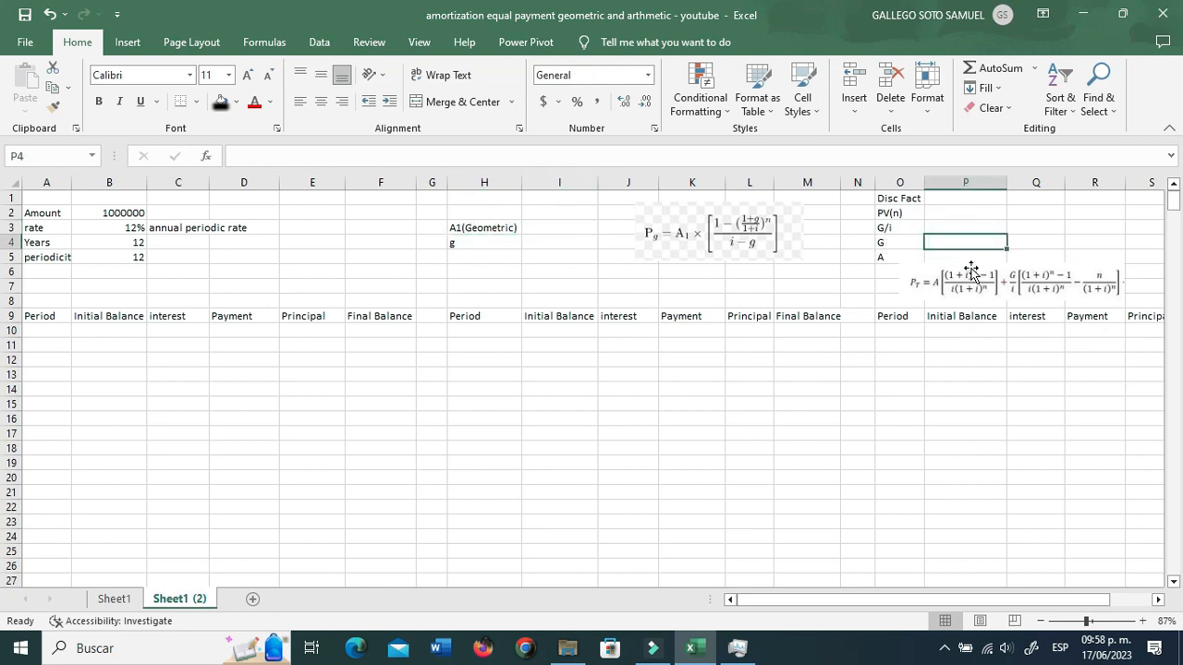
{"action": "left_click", "coordinate": [967, 314]}
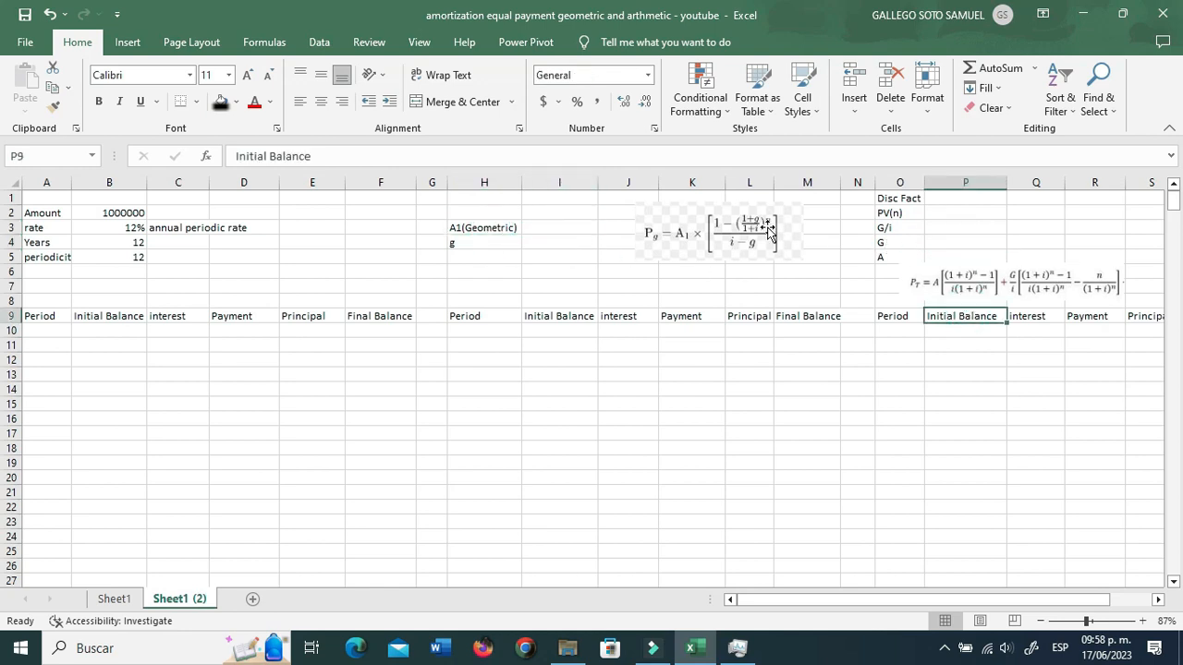
{"action": "left_click", "coordinate": [744, 233]}
{"action": "left_click", "coordinate": [953, 283]}
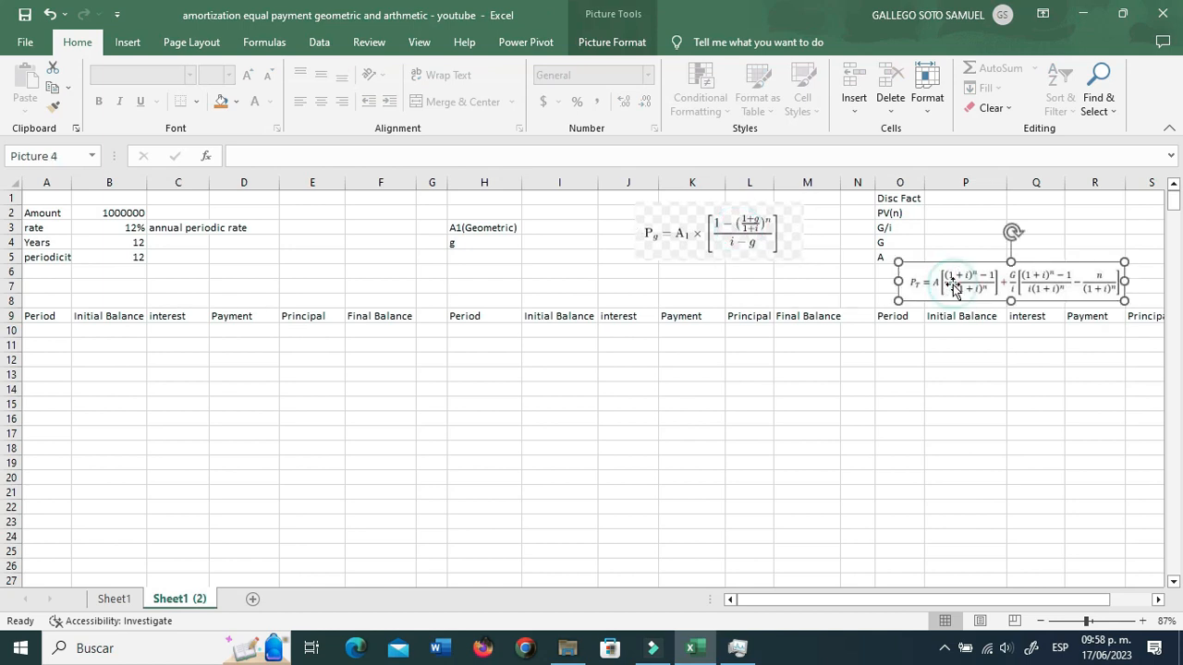
{"action": "left_click", "coordinate": [750, 366]}
{"action": "left_click", "coordinate": [691, 380]}
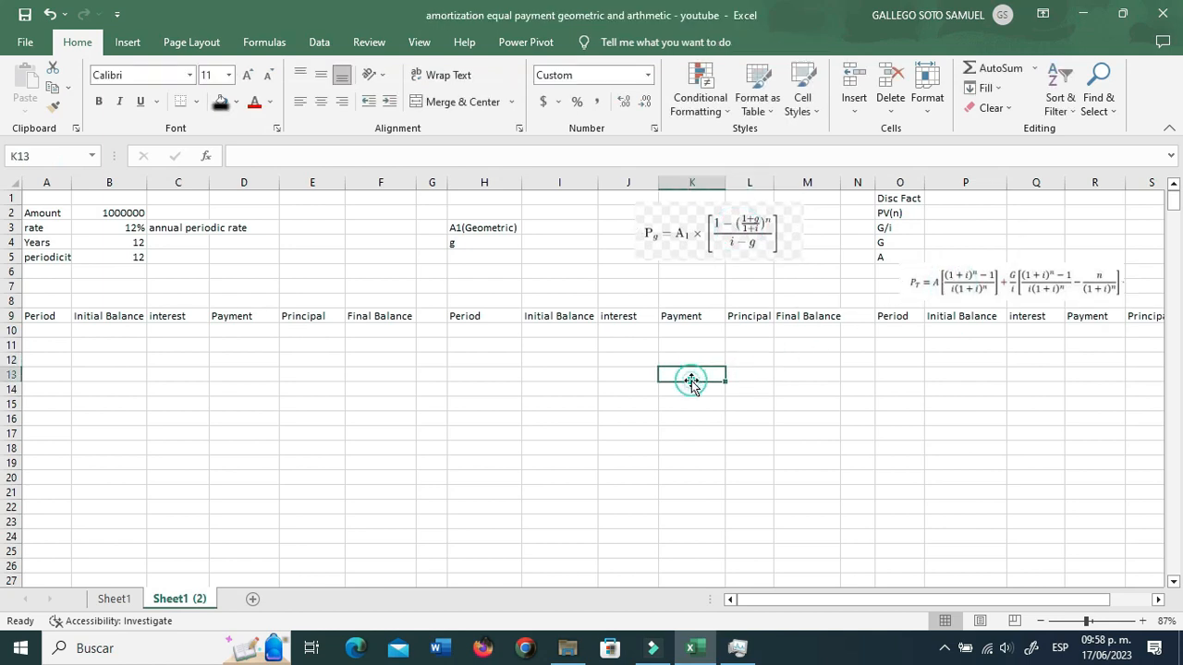
{"action": "left_click", "coordinate": [251, 331]}
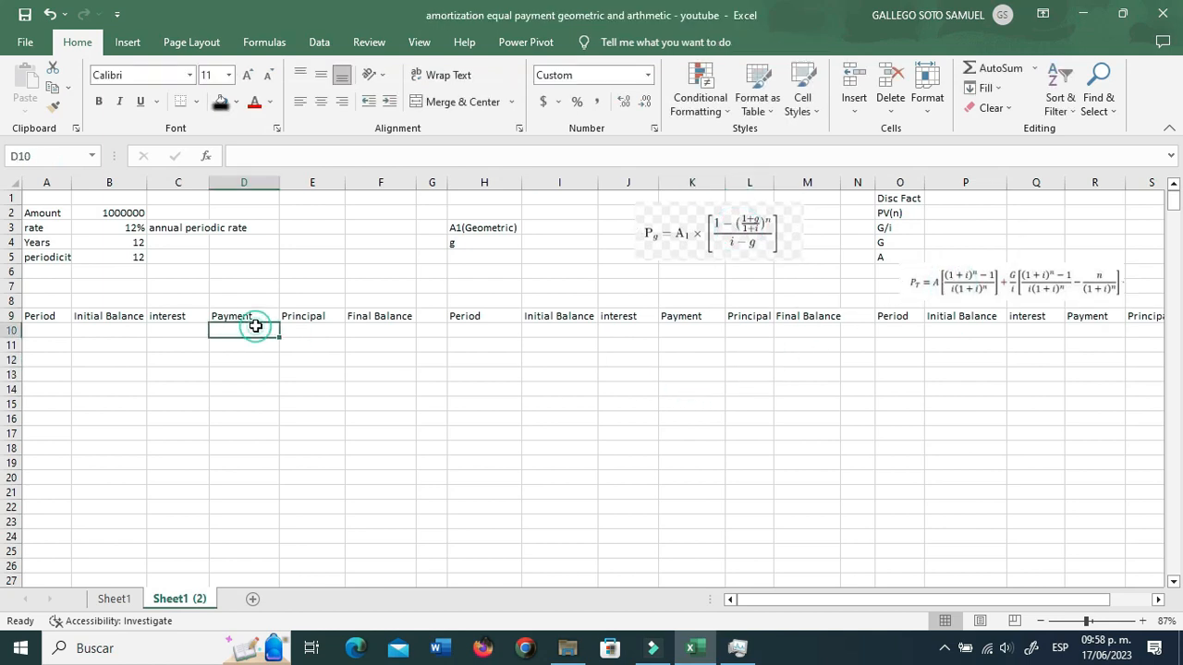
{"action": "left_click", "coordinate": [189, 333]}
{"action": "left_click", "coordinate": [126, 297]}
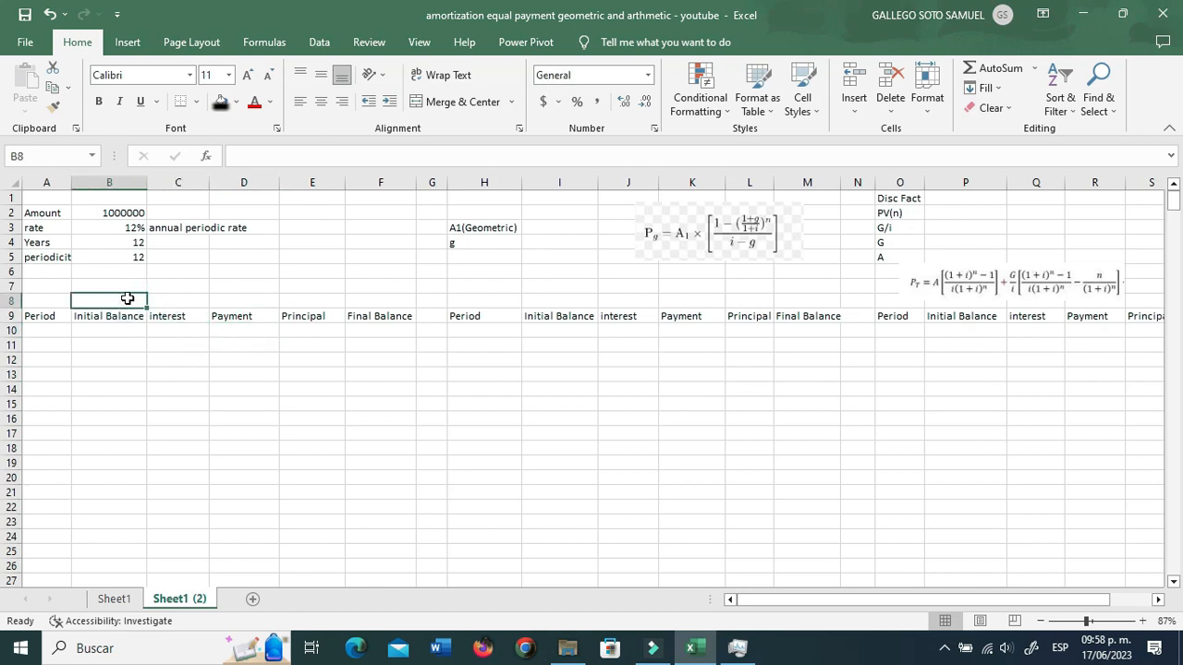
{"action": "left_click", "coordinate": [133, 283]}
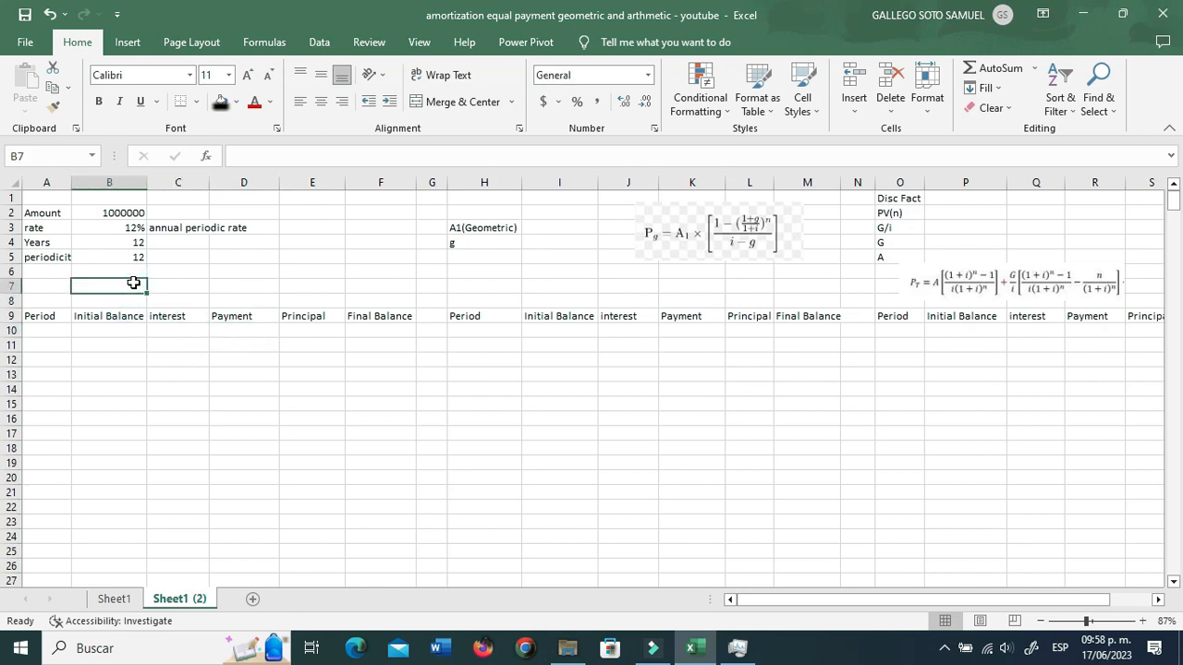
{"action": "left_click", "coordinate": [170, 288]}
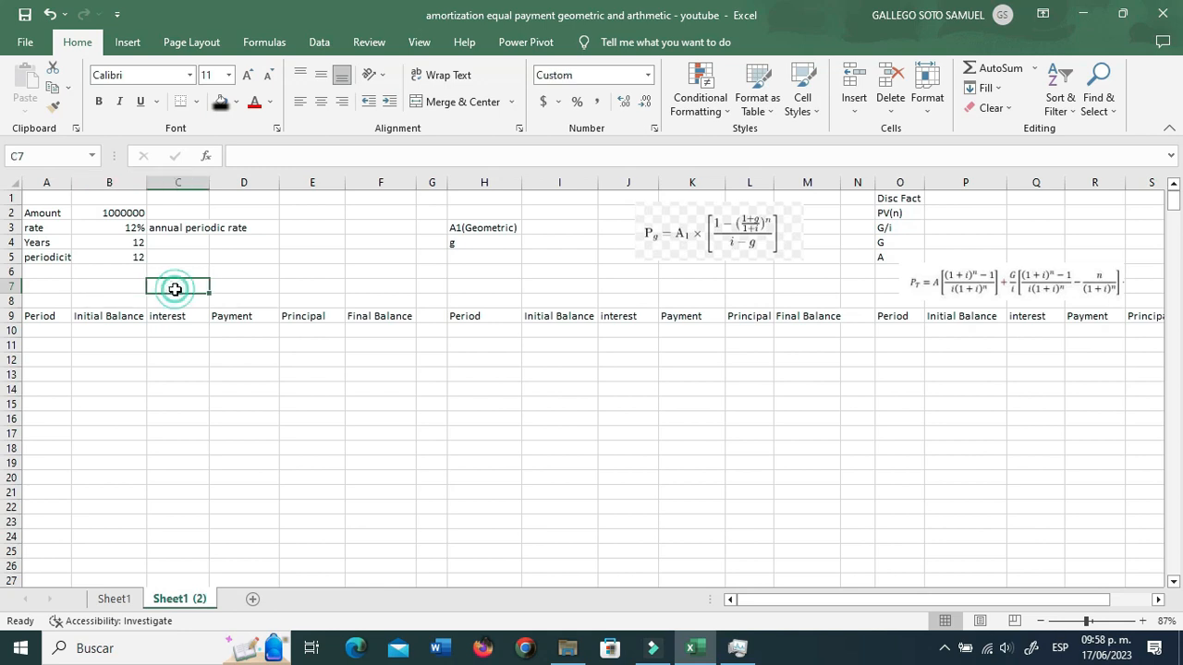
{"action": "left_click", "coordinate": [127, 287]}
{"action": "left_click", "coordinate": [181, 283]}
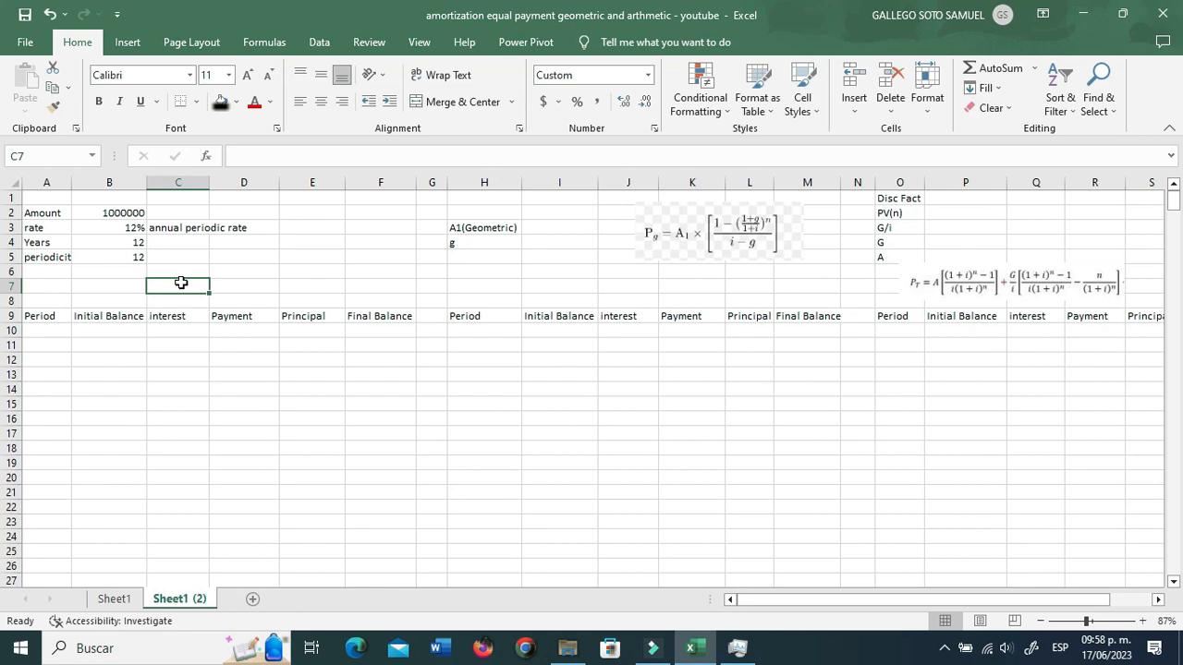
{"action": "left_click", "coordinate": [132, 256]}
{"action": "left_click", "coordinate": [155, 285]}
{"action": "left_click", "coordinate": [388, 283]}
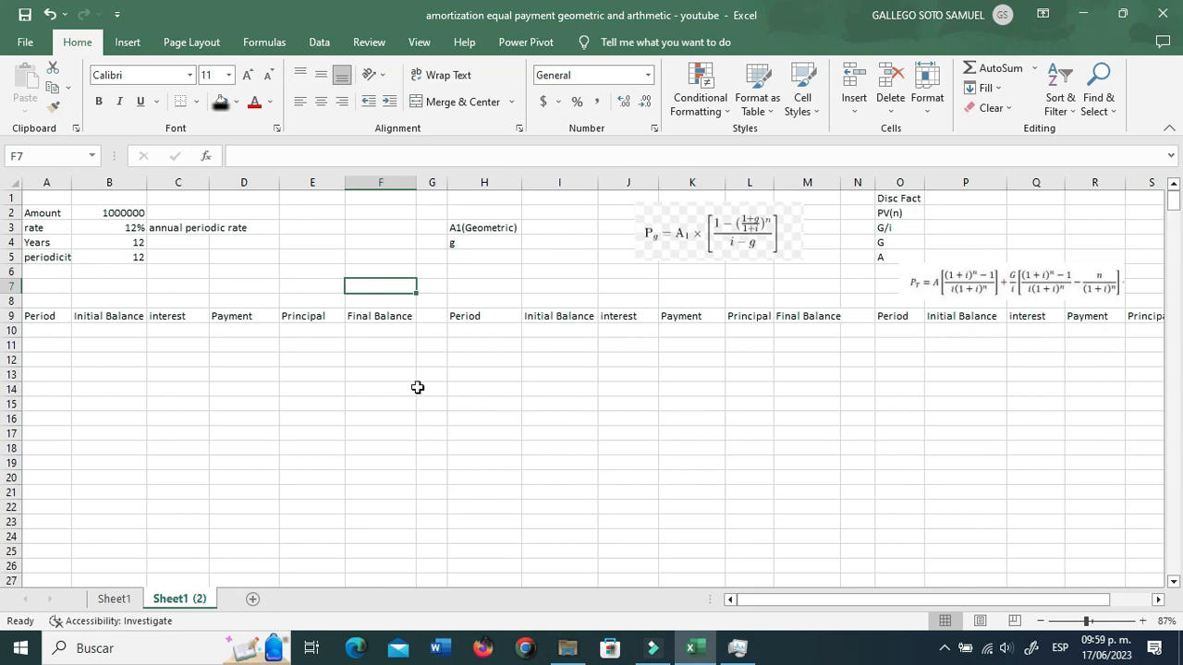
{"action": "left_click", "coordinate": [352, 388]}
{"action": "left_click", "coordinate": [287, 358]}
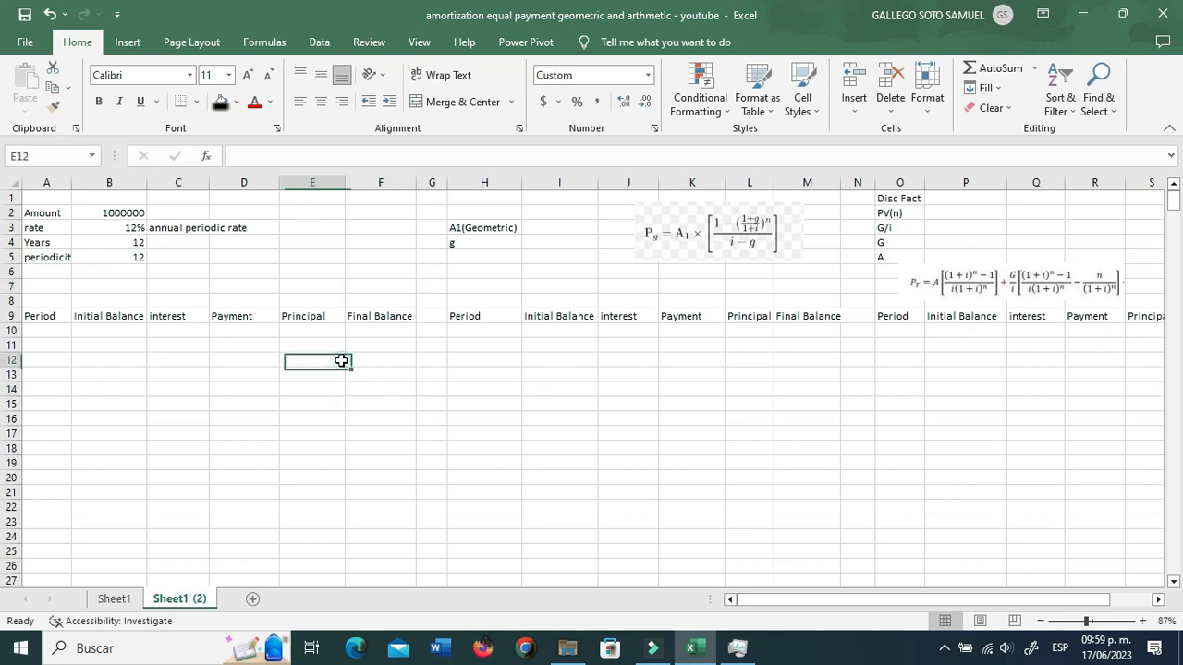
{"action": "left_click", "coordinate": [278, 345]}
{"action": "left_click", "coordinate": [251, 330]}
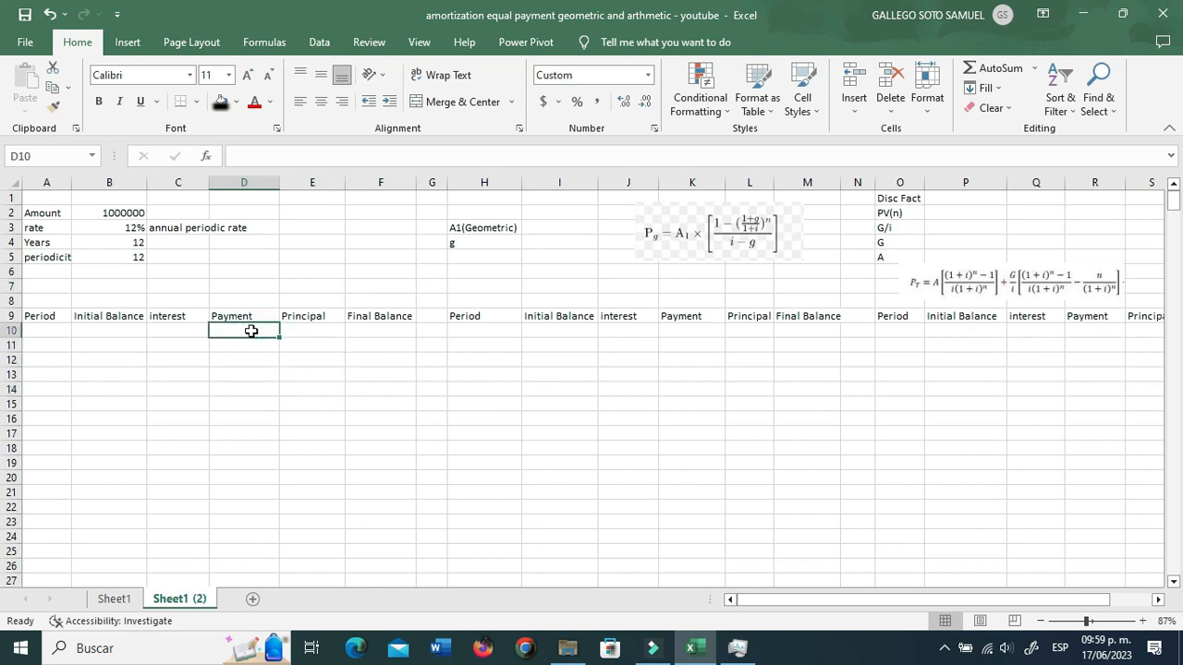
{"action": "left_click", "coordinate": [66, 330]}
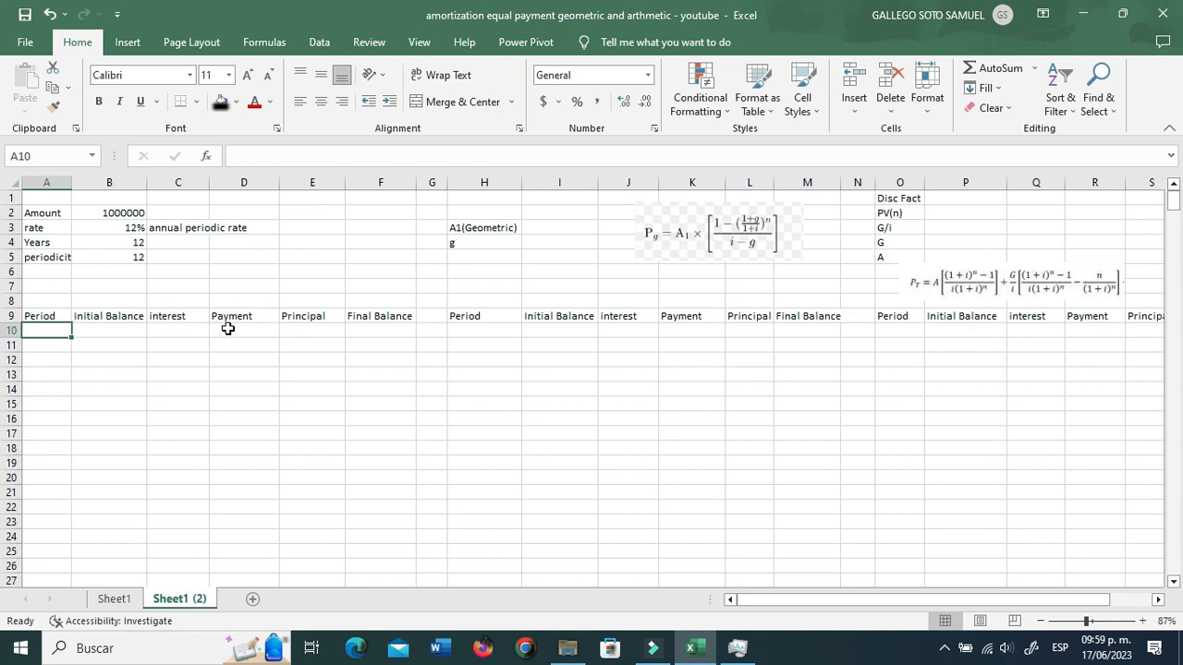
{"action": "left_click", "coordinate": [153, 378]}
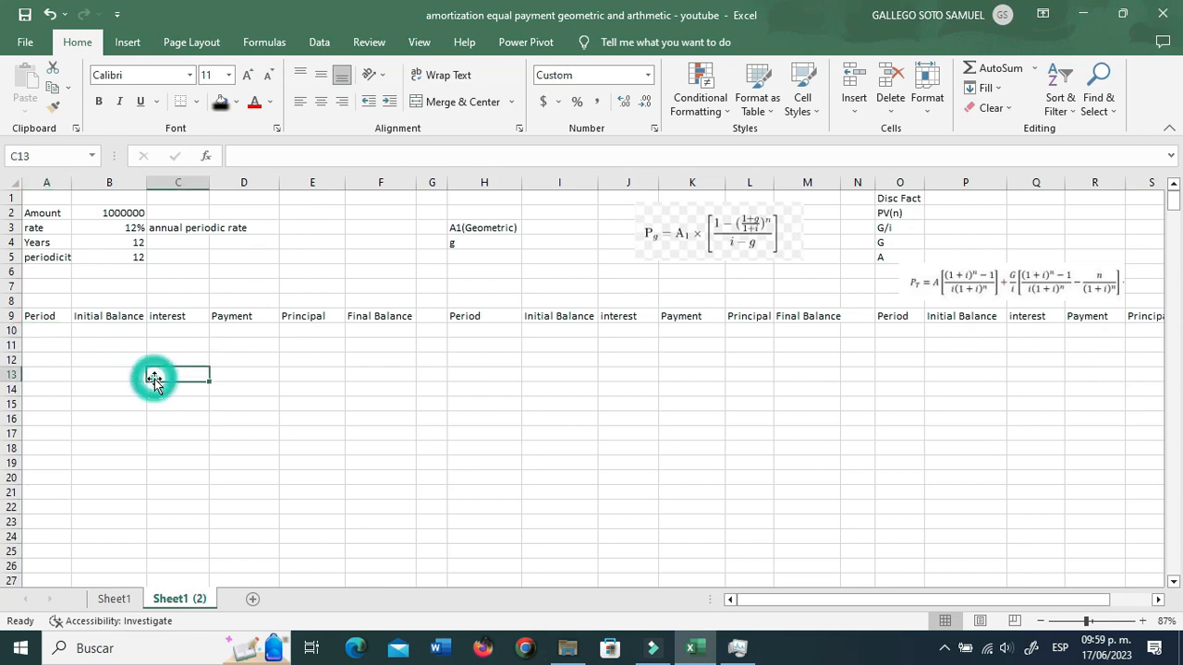
Enter 1 as the first period in cell A10 of the leftmost amortization table
{"action": "left_click", "coordinate": [41, 328]}
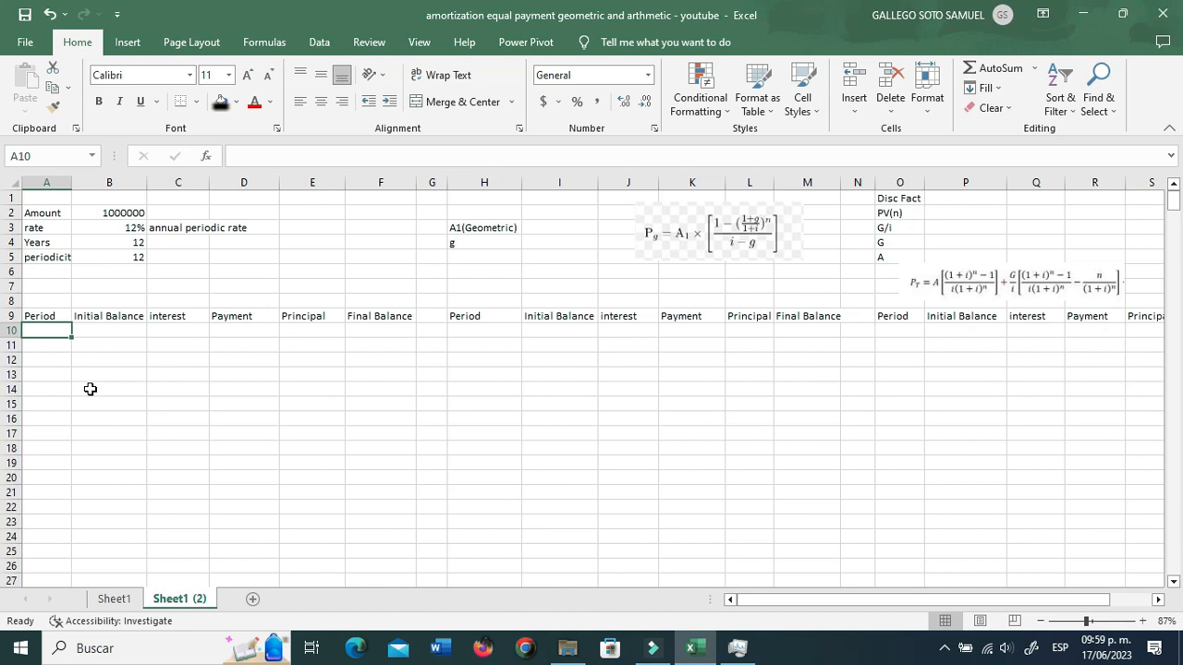
{"action": "type", "text": "1"}
{"action": "key", "text": "Return"}
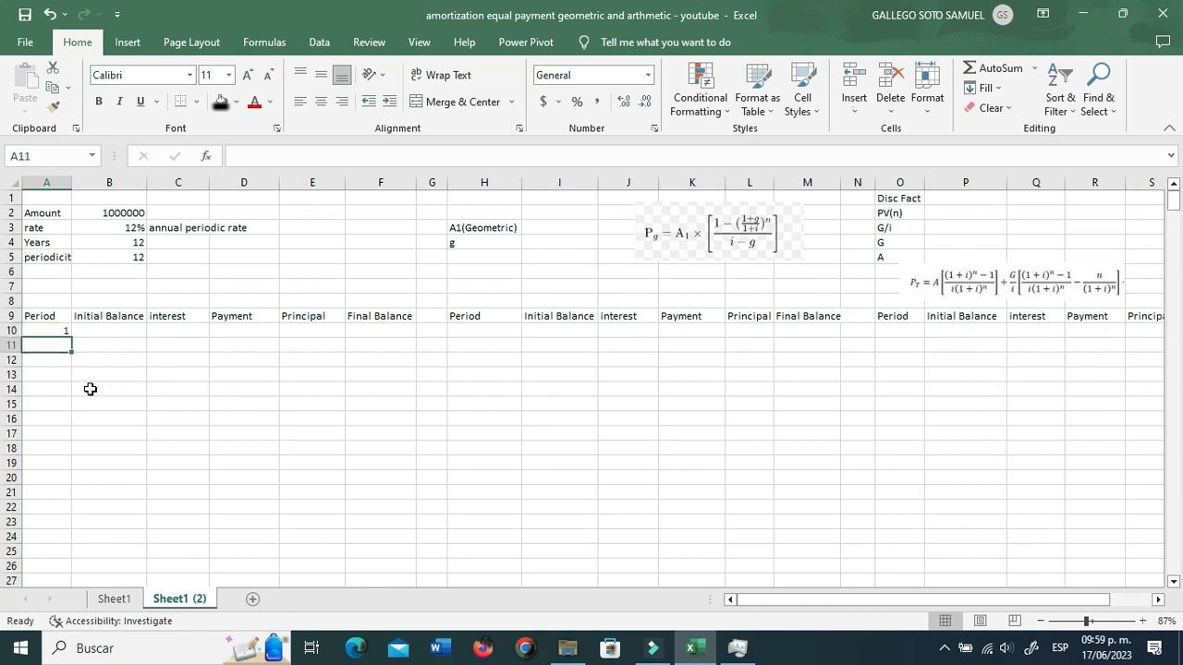
{"action": "key", "text": "Up"}
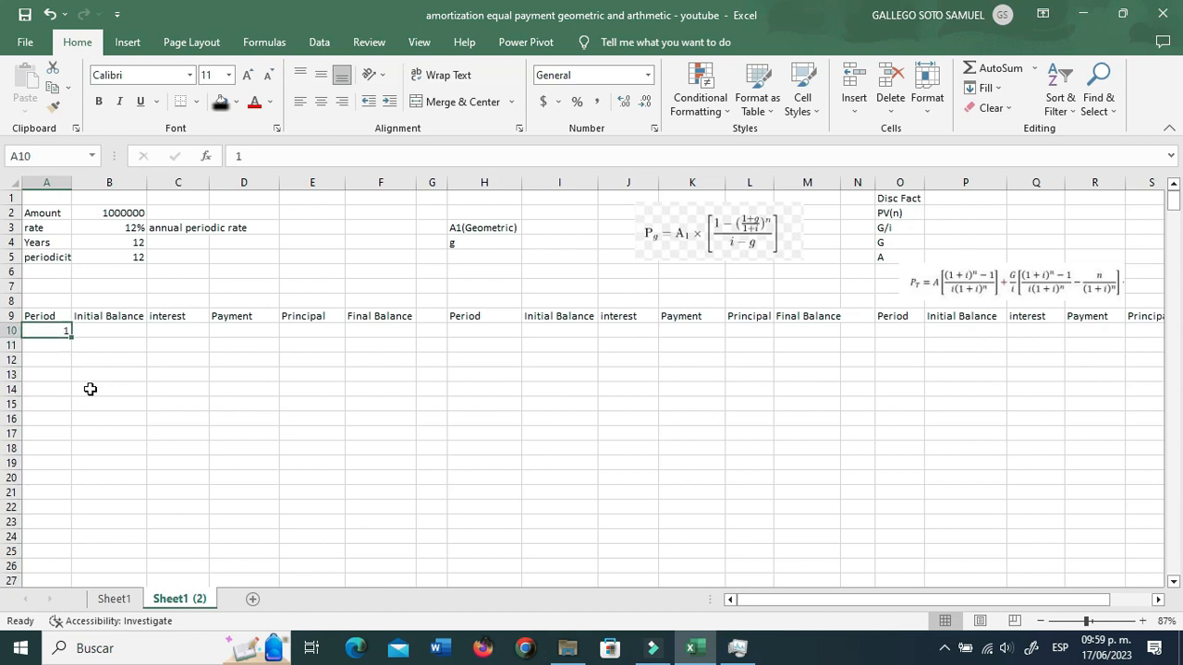
Begin an IF formula in A11 that returns an empty string when A10 is blank: =if(A10="","",
{"action": "key", "text": "Down"}
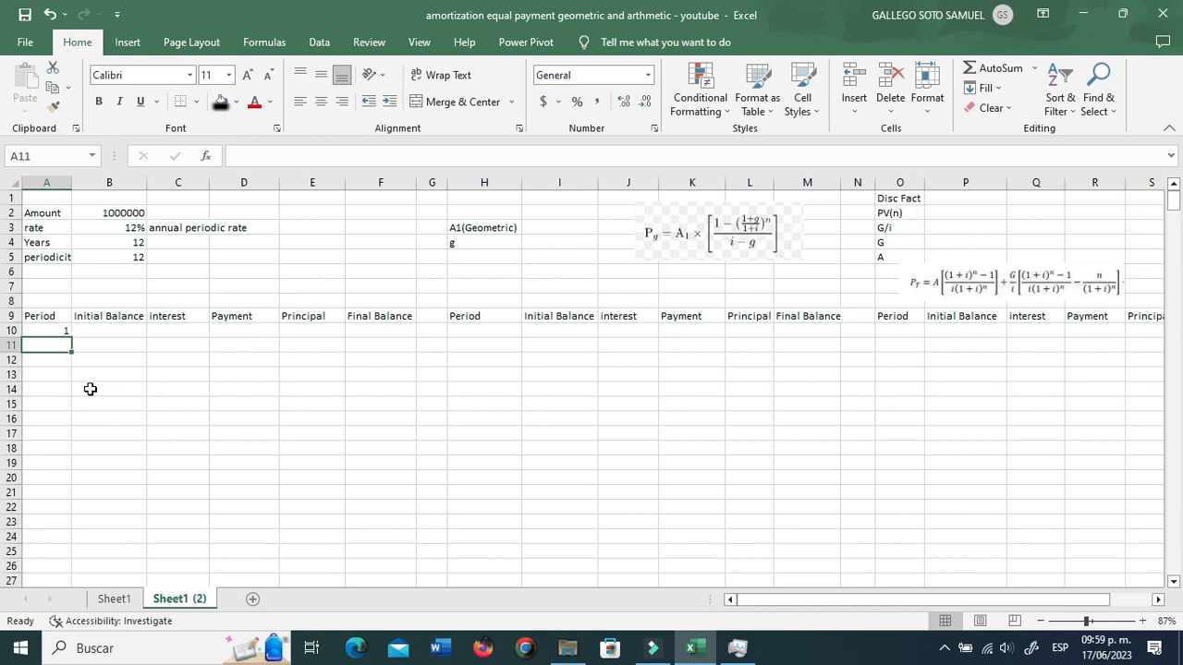
{"action": "type", "text": "="}
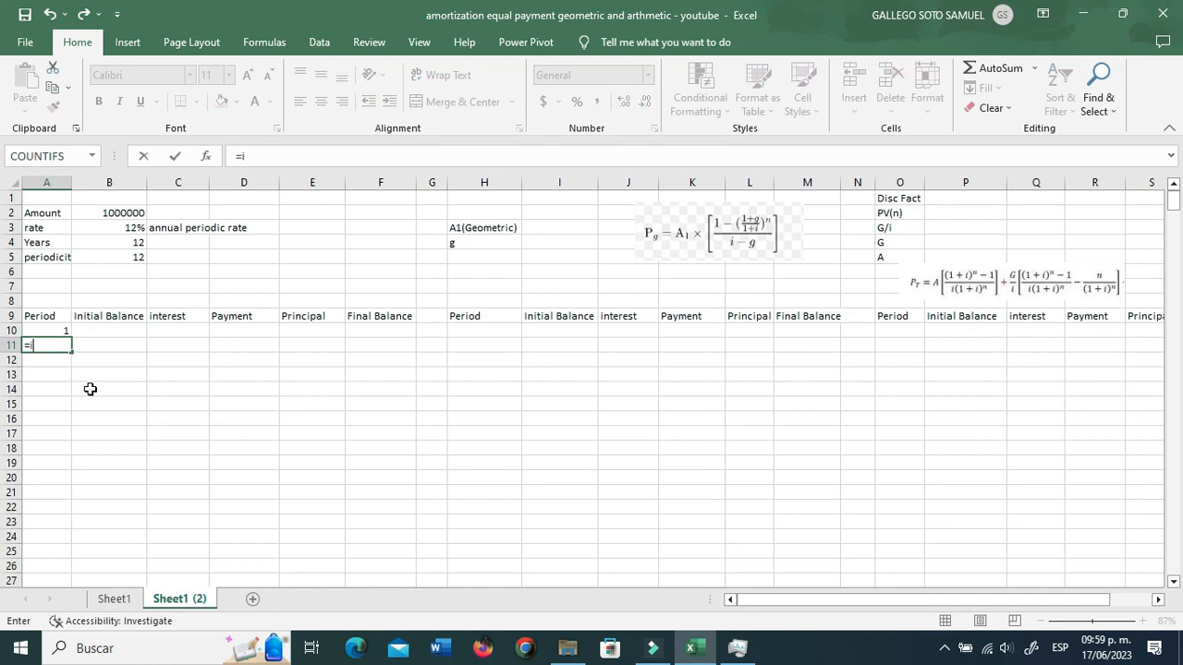
{"action": "type", "text": "if("}
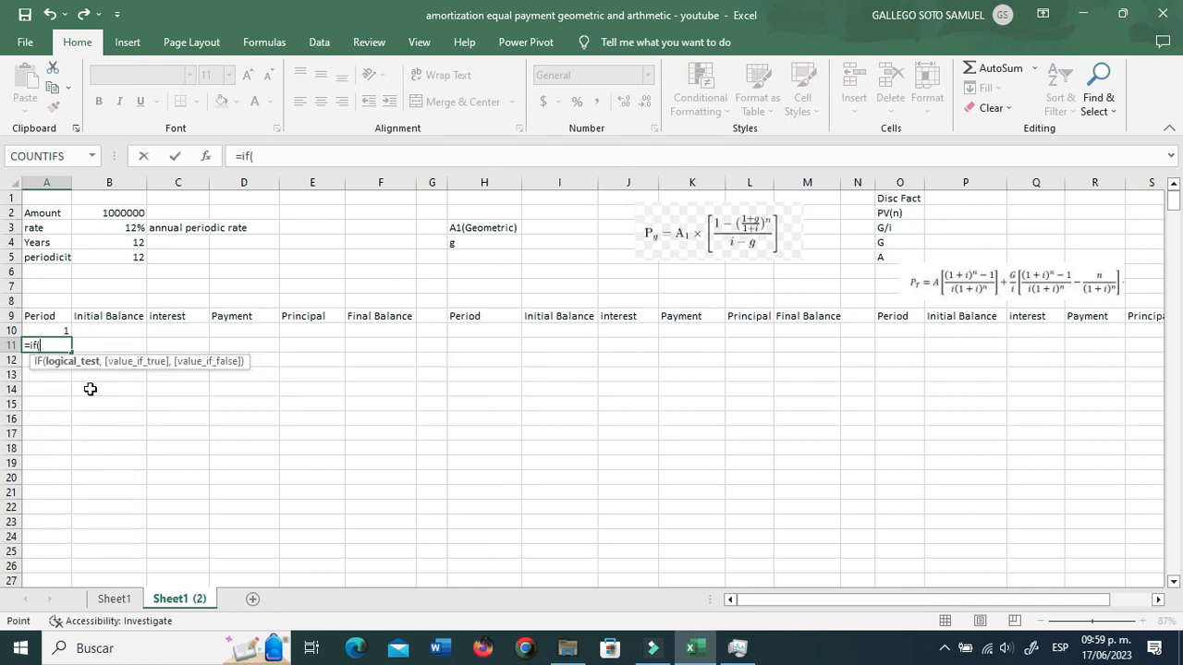
{"action": "key", "text": "Up"}
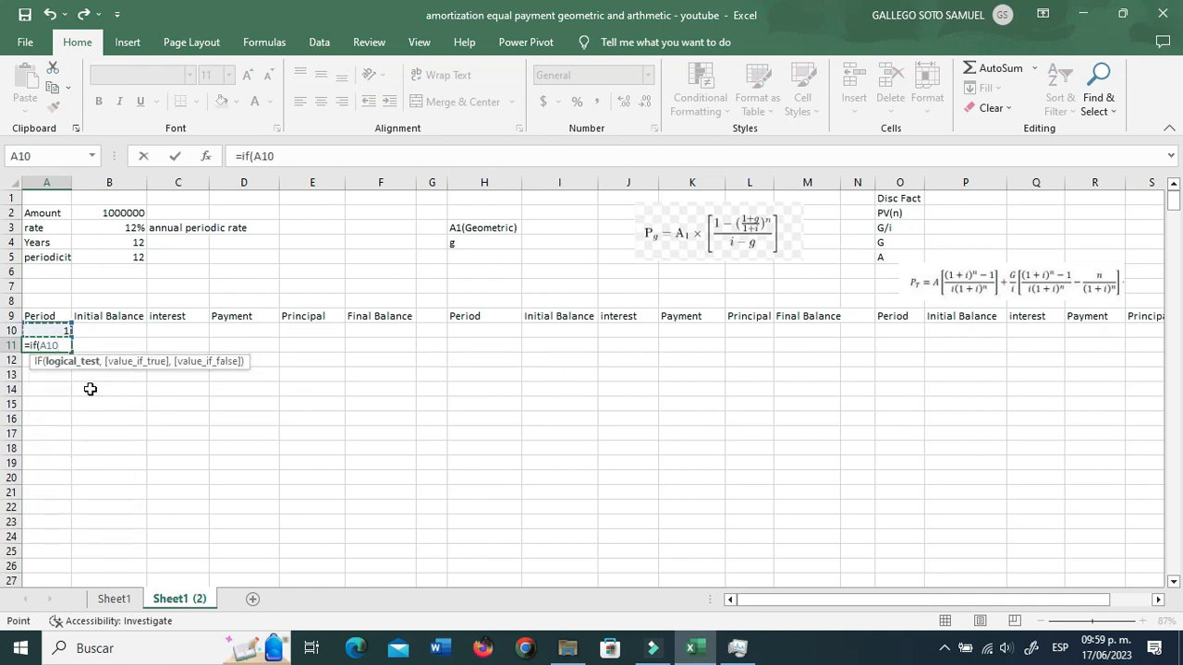
{"action": "type", "text": "=\"\","}
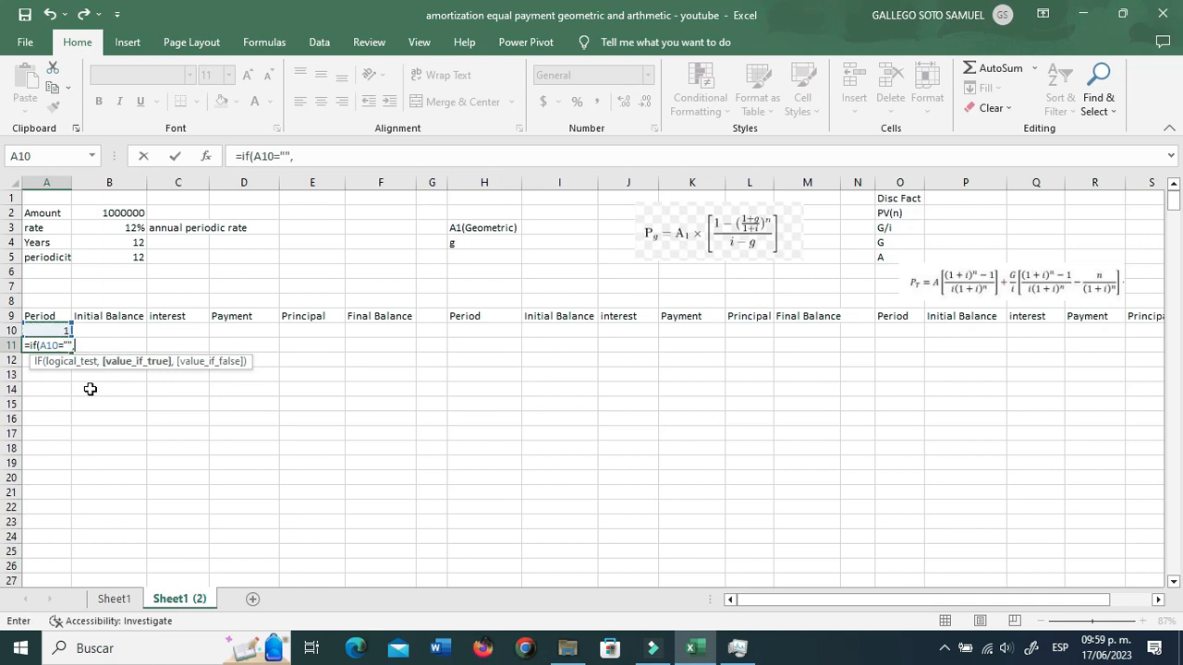
{"action": "type", "text": "\"\","}
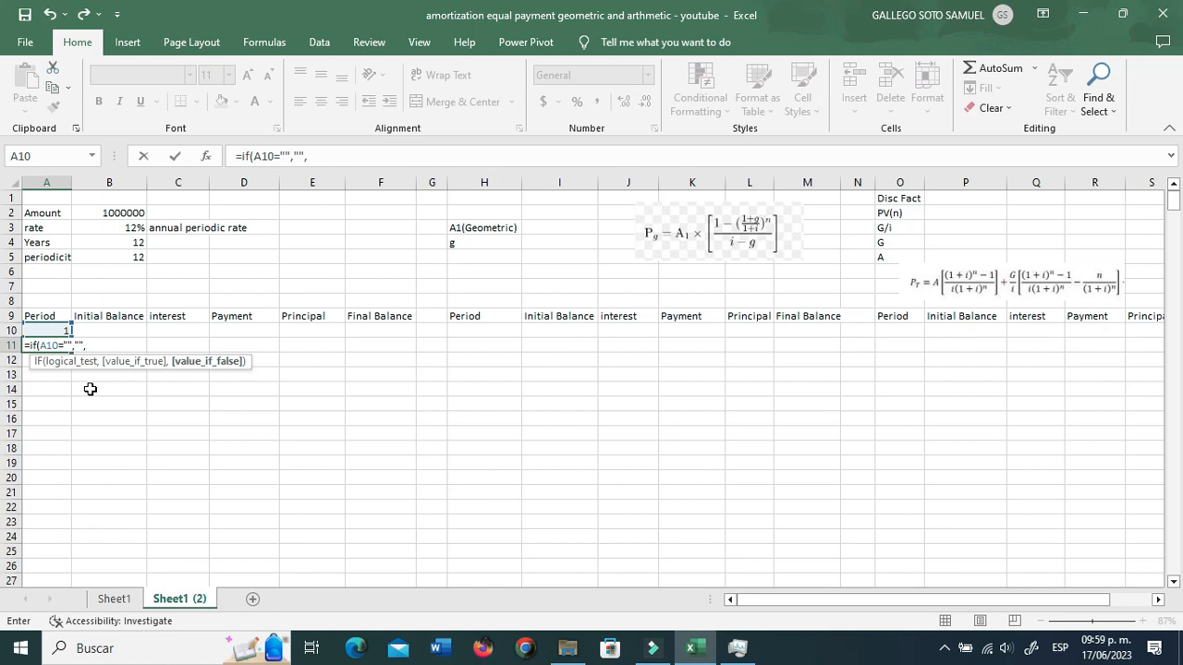
Nest a second IF as the value-if-false argument, testing whether A10 is less than years times periodicity: if(A10<B4*B5
{"action": "type", "text": "if"}
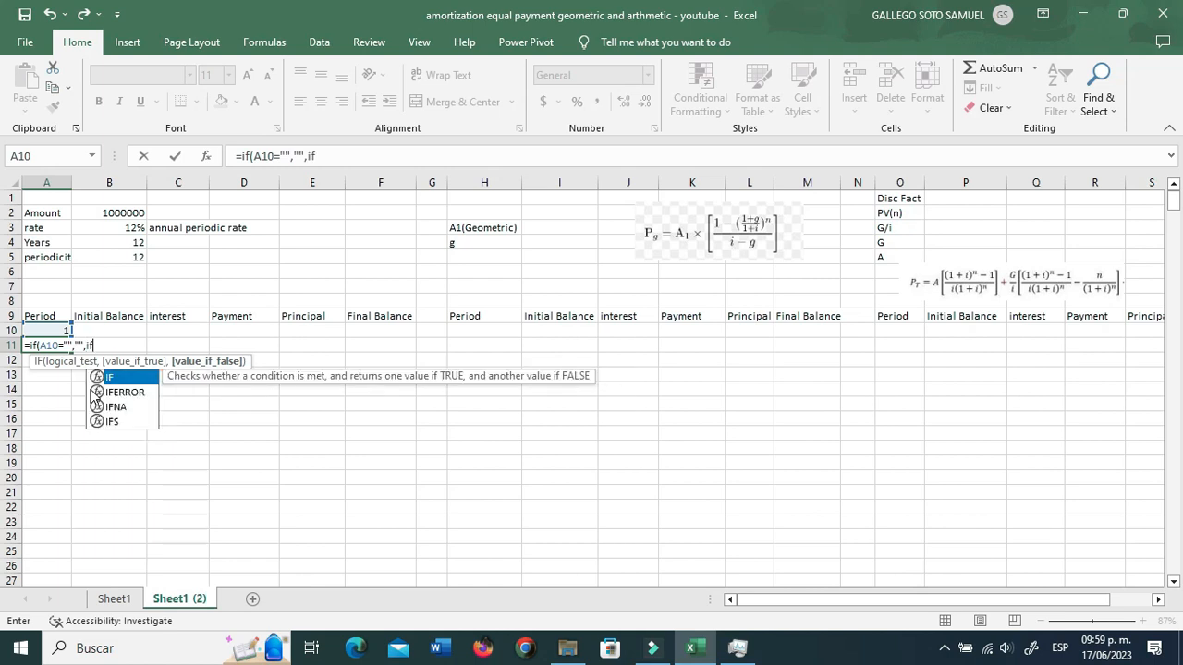
{"action": "type", "text": "("}
{"action": "key", "text": "Up"}
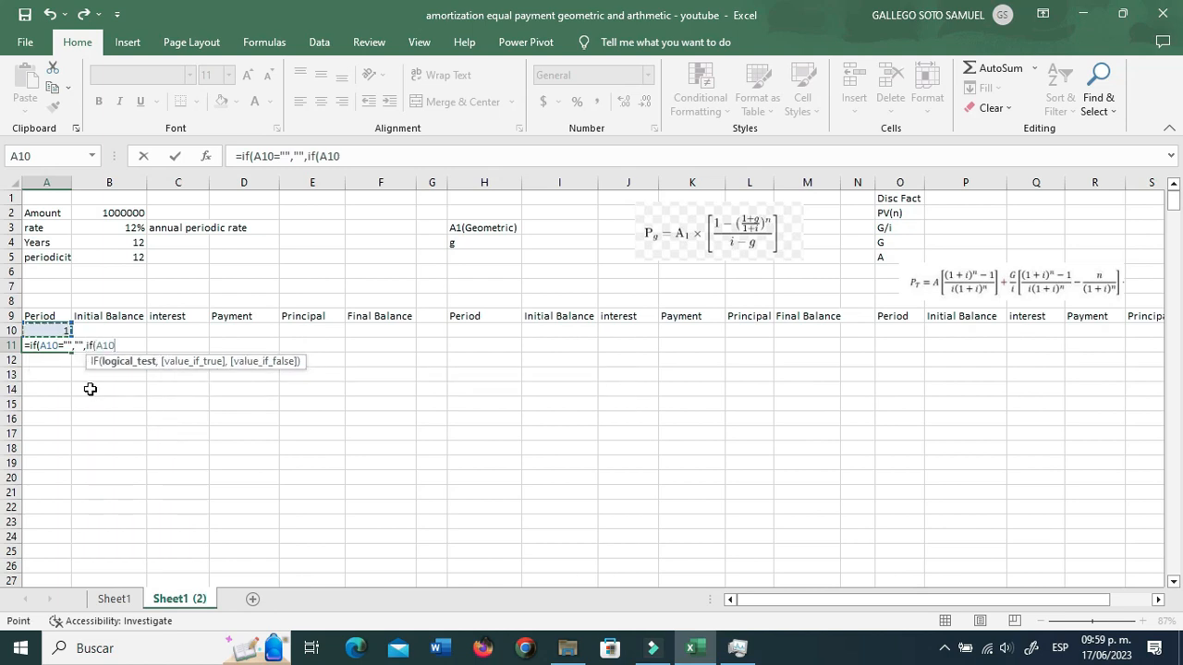
{"action": "type", "text": "<"}
{"action": "key", "text": "Up"}
{"action": "key", "text": "Up"}
{"action": "key", "text": "Up"}
{"action": "key", "text": "Up"}
{"action": "key", "text": "Up"}
{"action": "key", "text": "Up"}
{"action": "key", "text": "Up"}
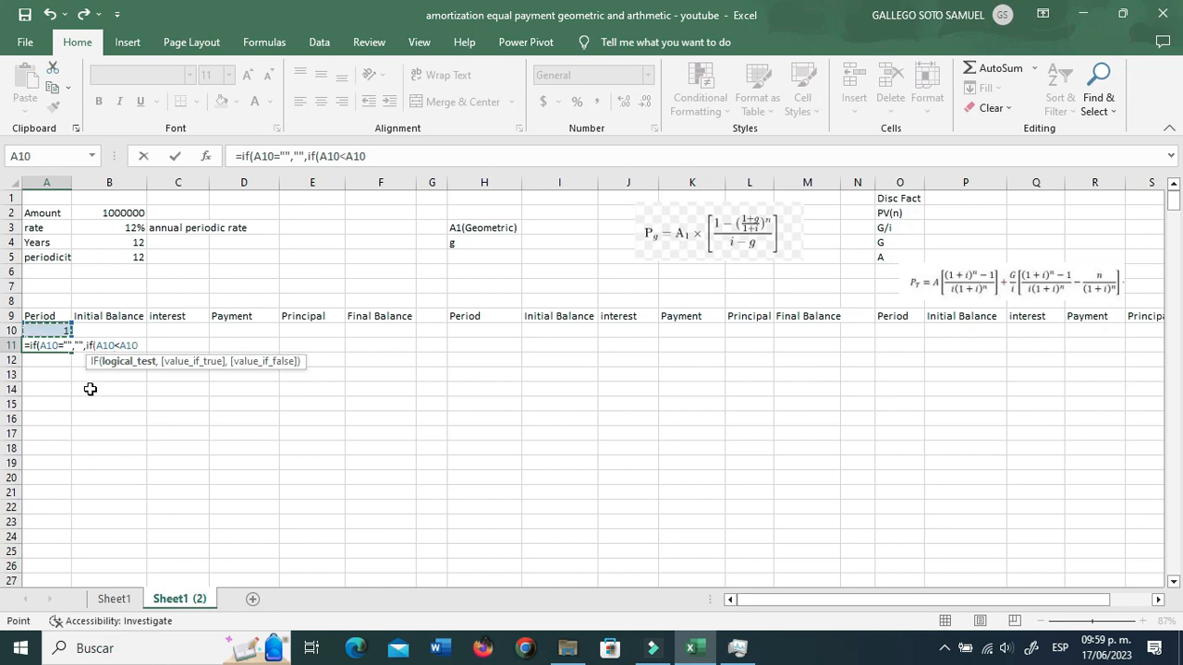
{"action": "key", "text": "Right"}
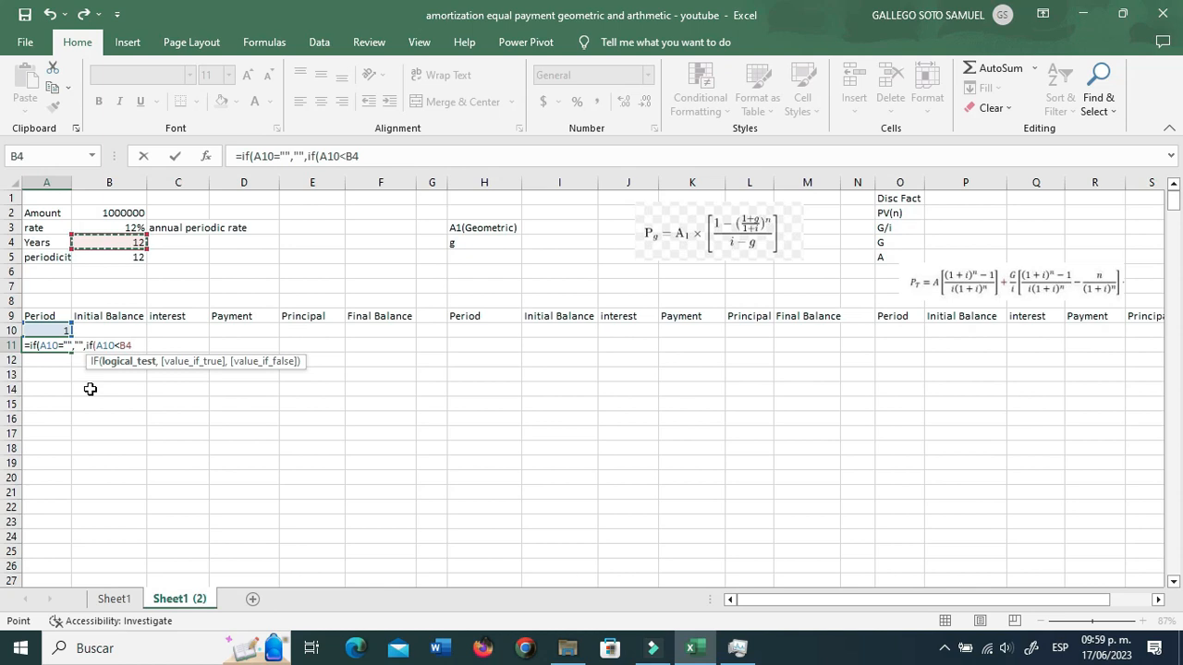
{"action": "type", "text": "*"}
{"action": "key", "text": "Up"}
{"action": "key", "text": "Up"}
{"action": "key", "text": "Up"}
{"action": "key", "text": "Up"}
{"action": "key", "text": "Up"}
{"action": "key", "text": "Up"}
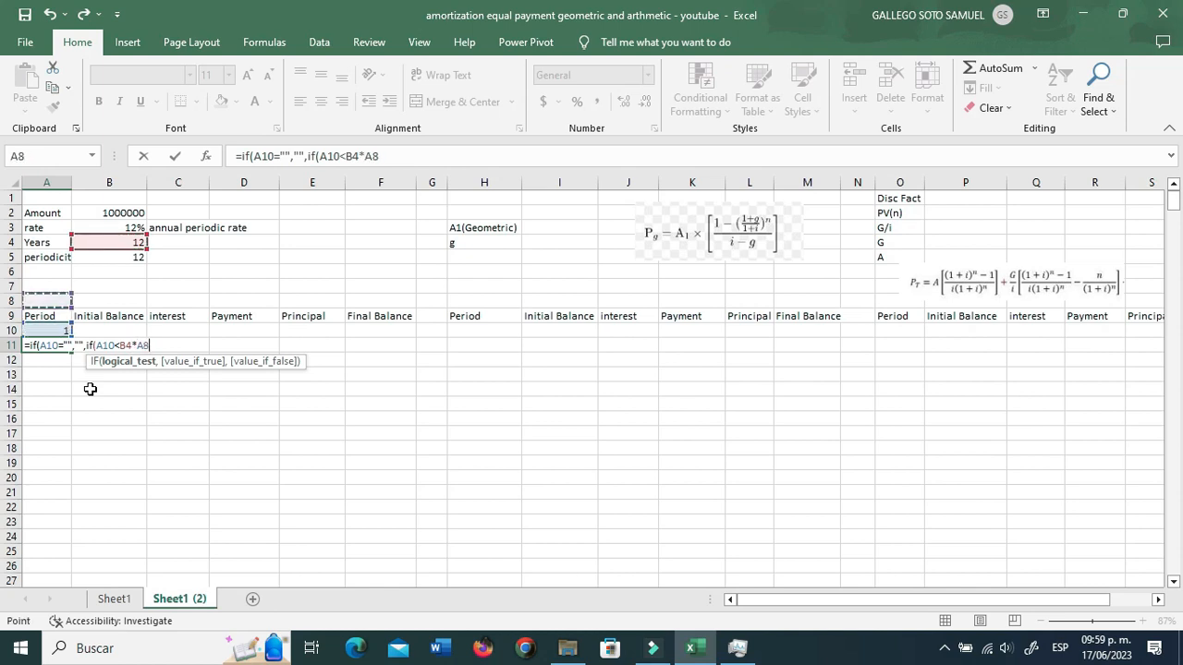
{"action": "key", "text": "Right"}
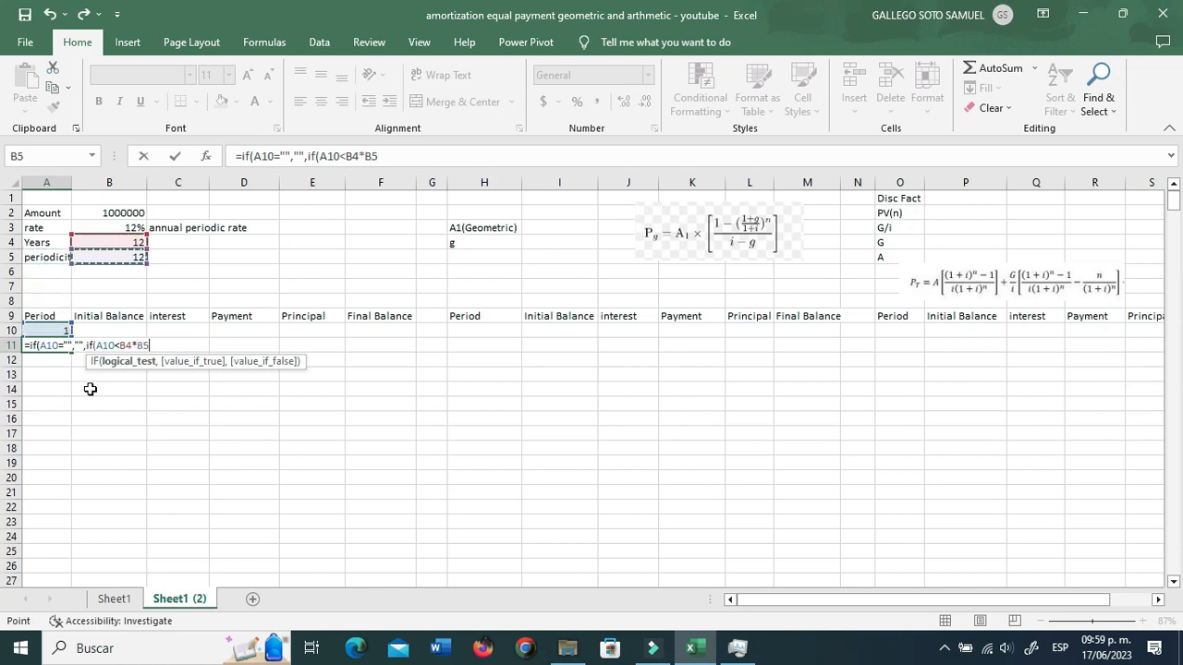
Make the years and periodicity references in the A11 formula absolute, as $B$4 and $B$5
{"action": "left_click", "coordinate": [122, 346]}
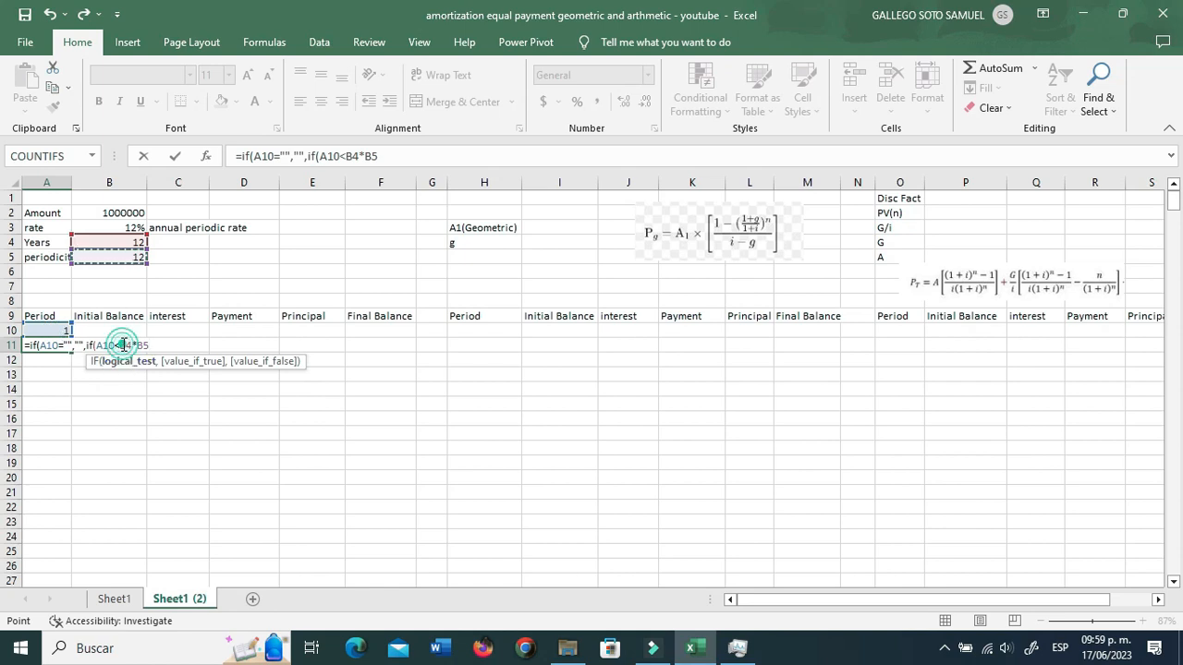
{"action": "left_click", "coordinate": [125, 346]}
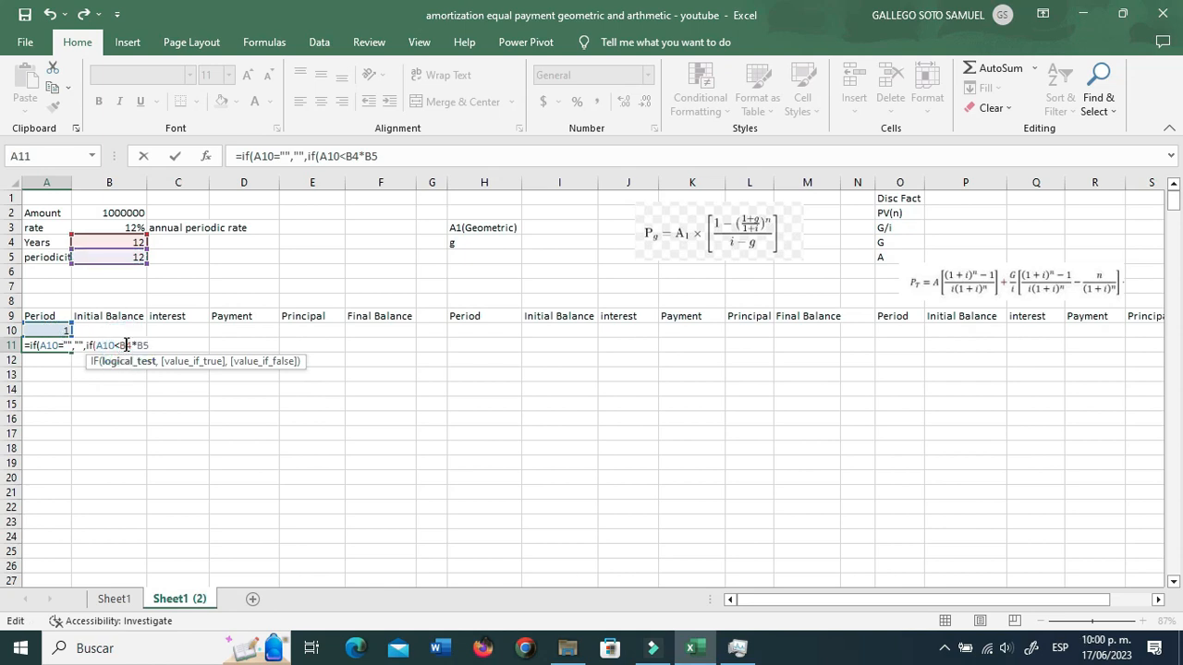
{"action": "key", "text": "F4"}
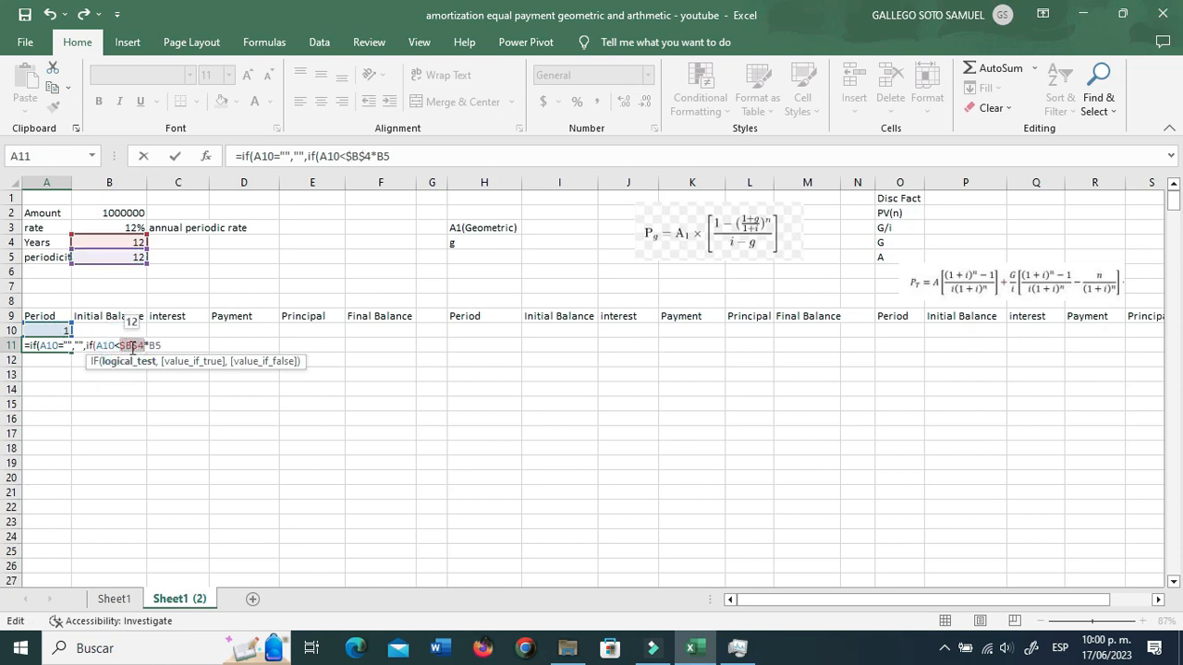
{"action": "left_click", "coordinate": [154, 346]}
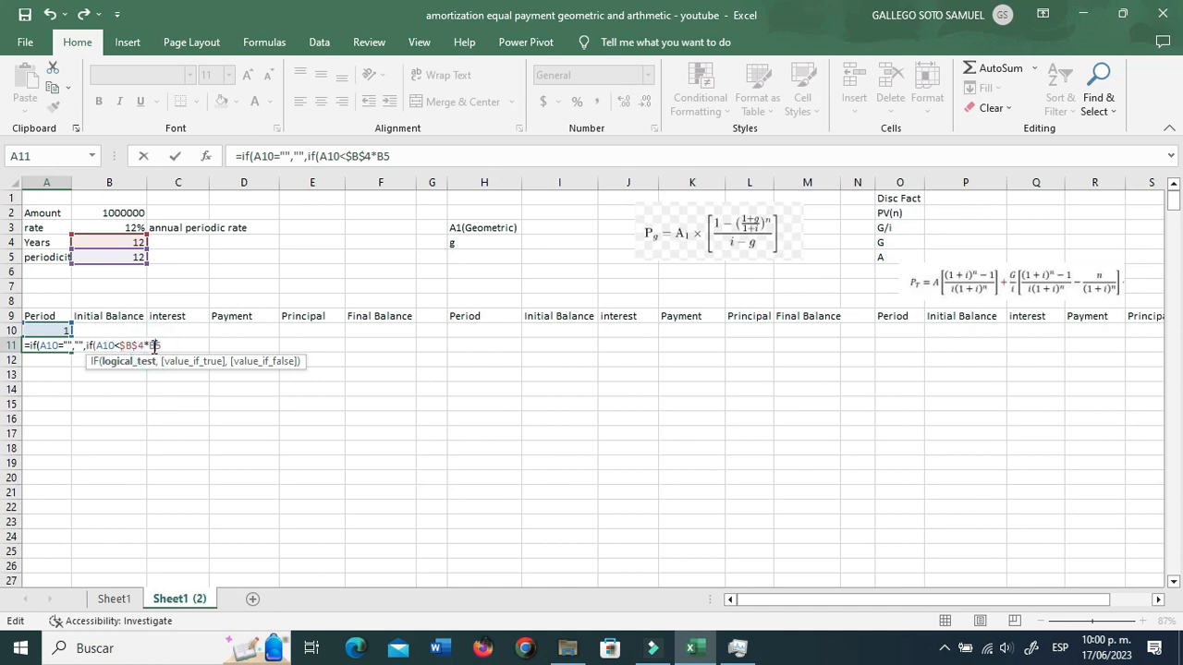
{"action": "key", "text": "F4"}
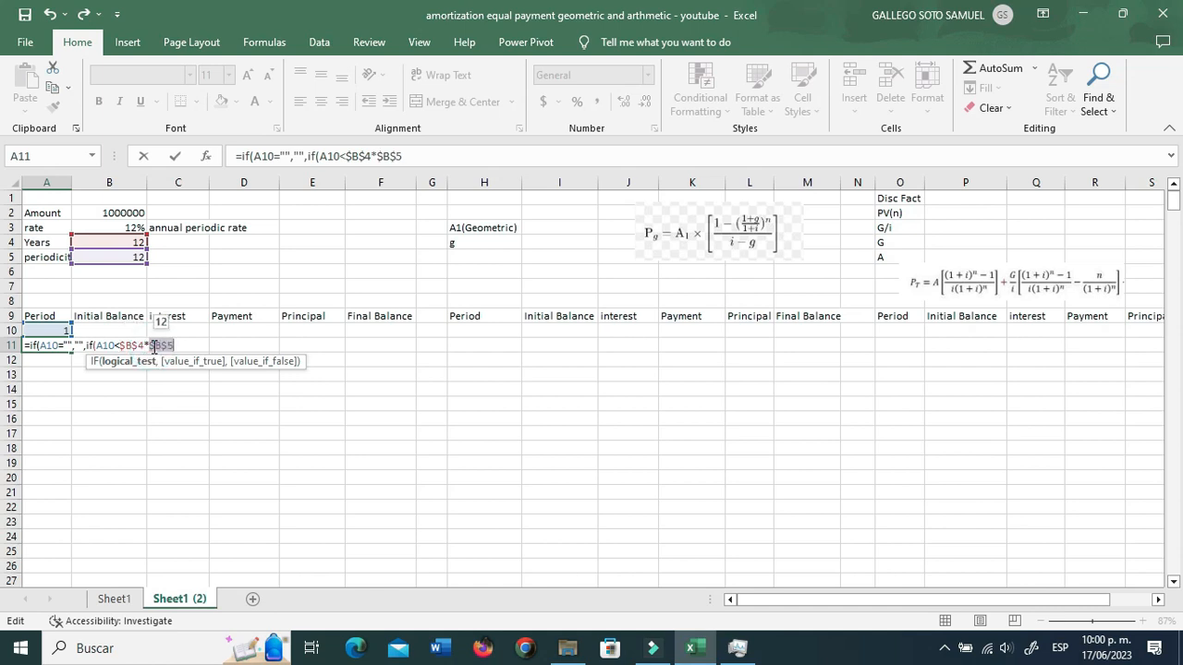
{"action": "left_click", "coordinate": [180, 345]}
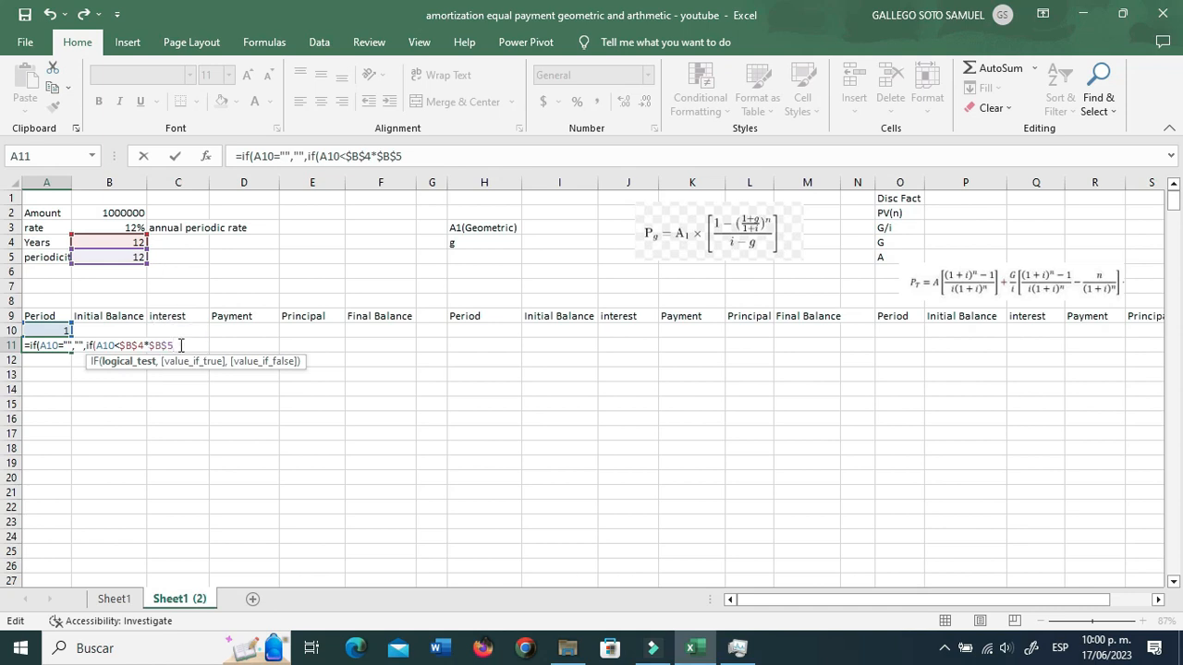
Complete the A11 formula so it returns A10+1 when the nested test is true and an empty string otherwise, closing both IFs
{"action": "type", "text": ","}
{"action": "left_click", "coordinate": [45, 330]}
{"action": "type", "text": "+1"}
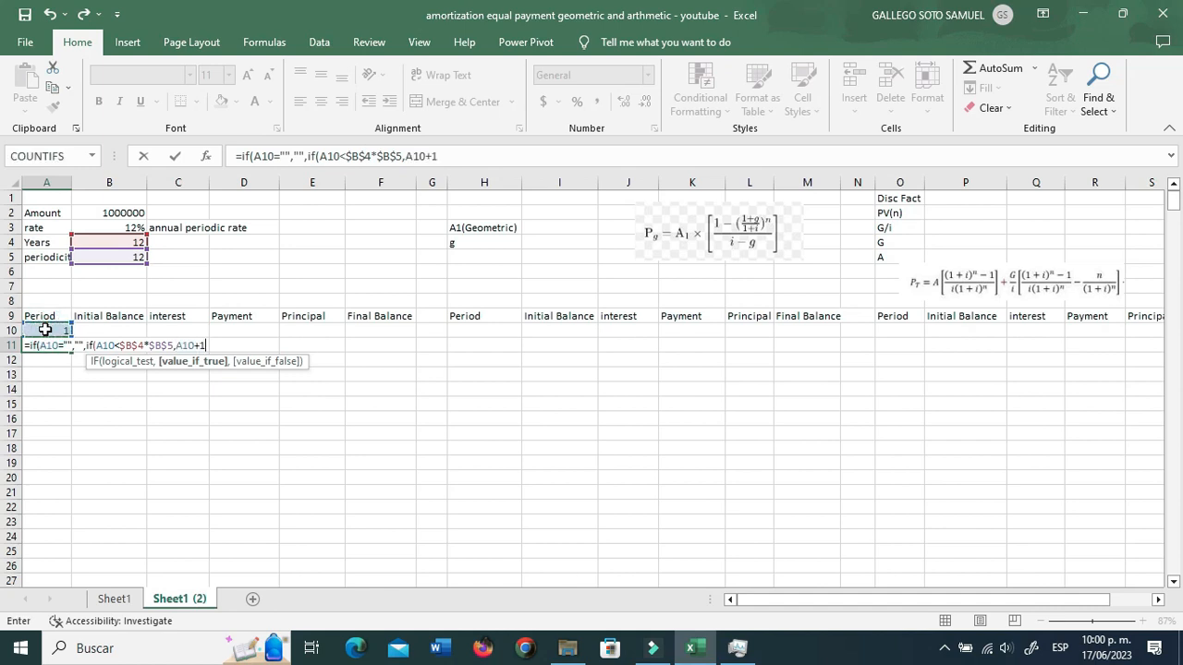
{"action": "type", "text": ","}
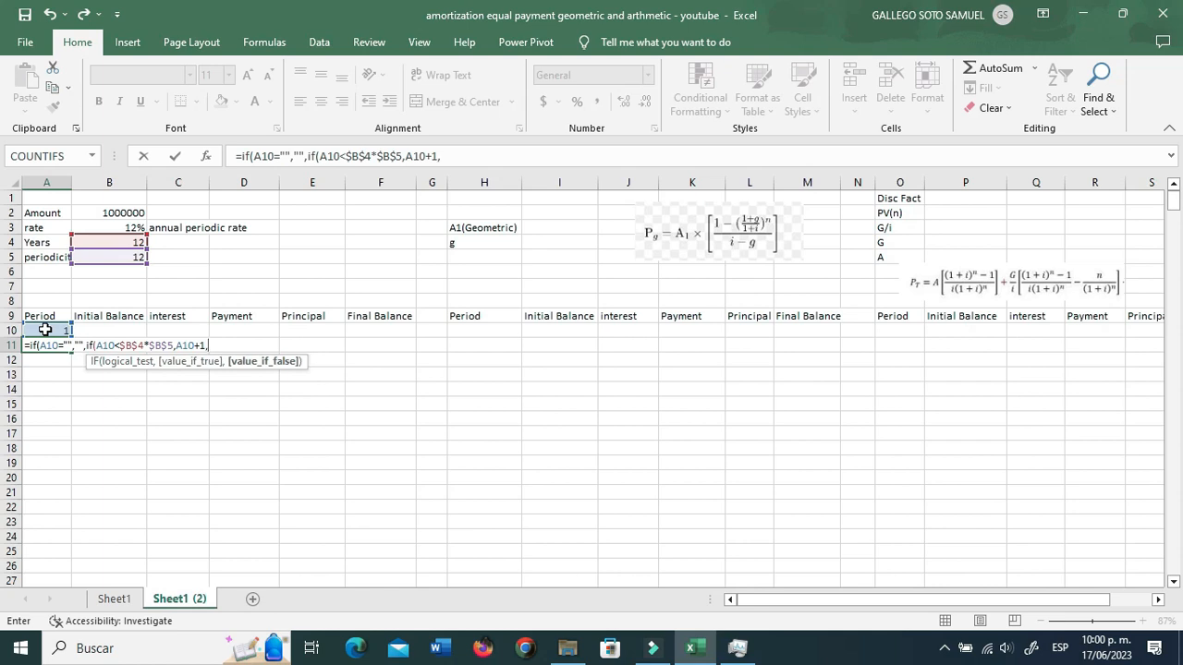
{"action": "type", "text": "\"\")"}
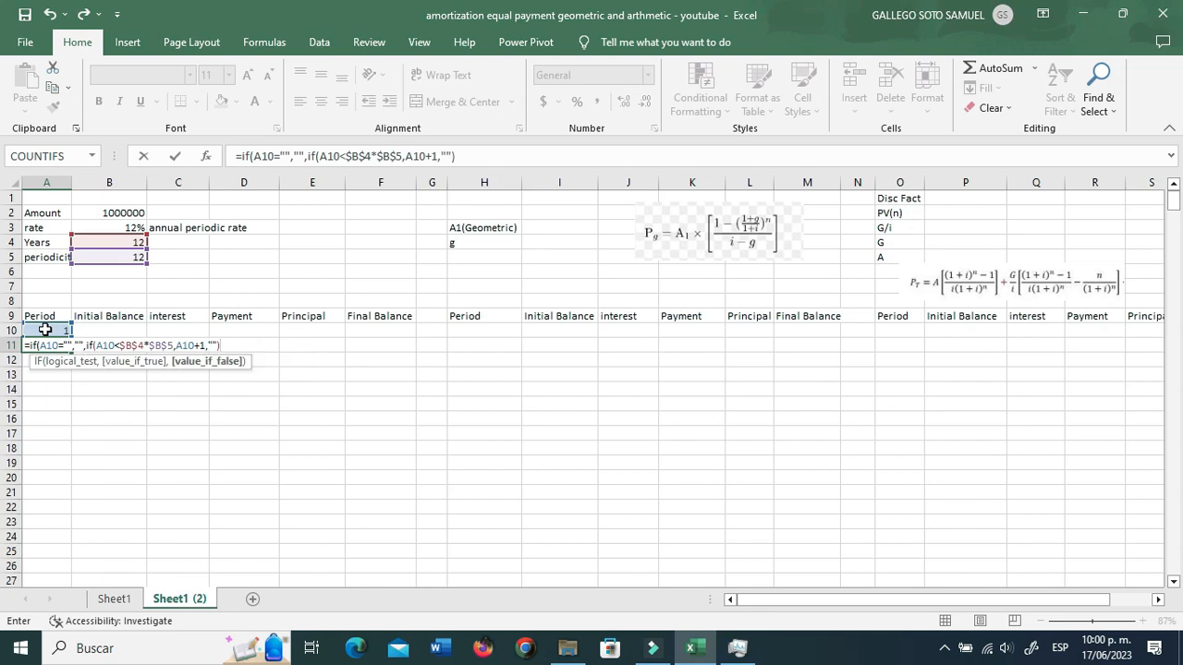
{"action": "type", "text": ")"}
{"action": "key", "text": "Return"}
{"action": "key", "text": "Up"}
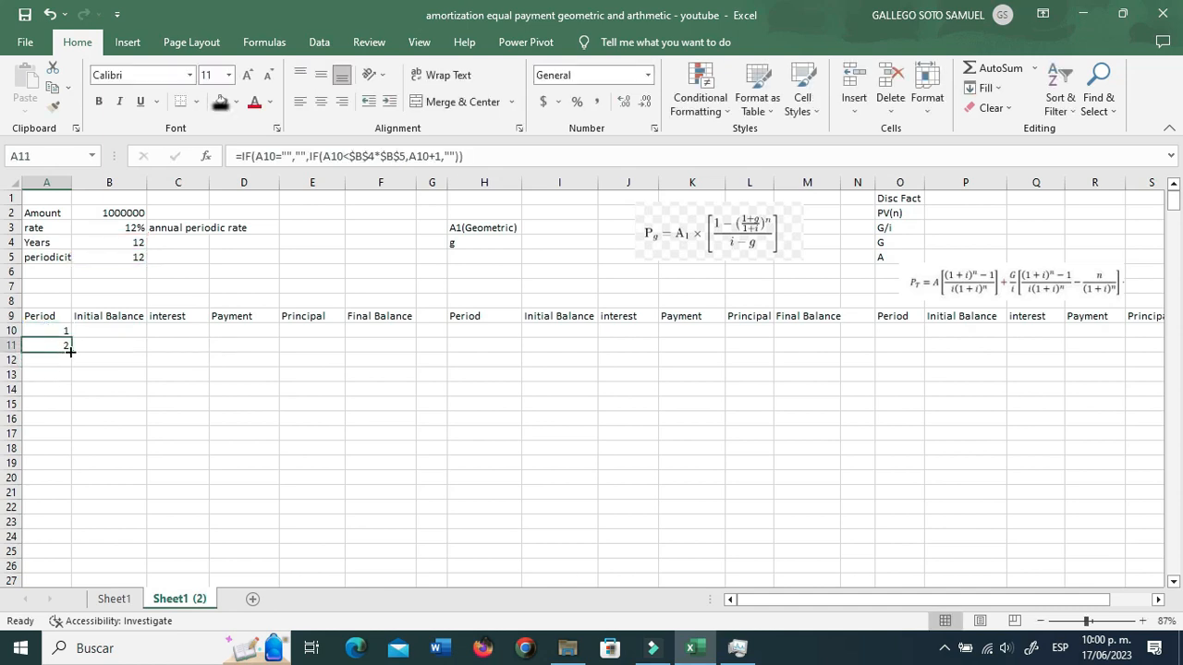
Fill the A11 period formula down column A through row 500
{"action": "left_click_drag", "start_coordinate": [70, 351], "coordinate": [79, 642]}
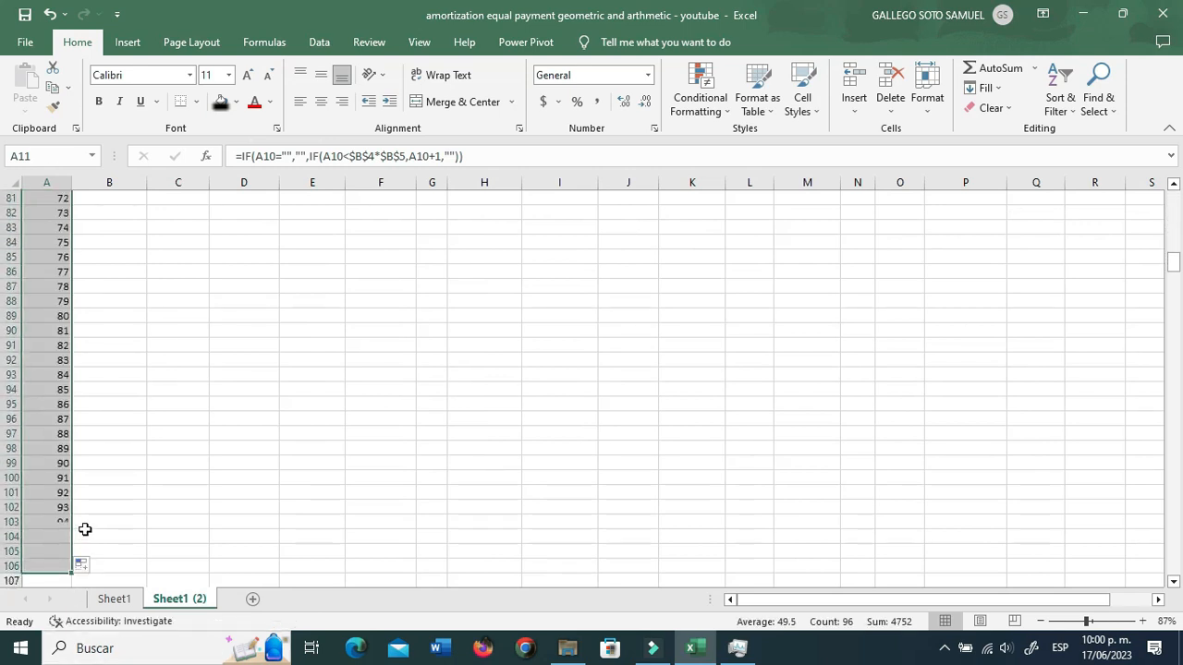
{"action": "scroll", "coordinate": [84, 515], "scroll_direction": "down", "scroll_amount": 3}
{"action": "mouse_move", "coordinate": [71, 440]}
{"action": "left_mouse_down"}
{"action": "mouse_move", "coordinate": [70, 622]}
{"action": "mouse_move", "coordinate": [76, 591]}
{"action": "mouse_move", "coordinate": [50, 601]}
{"action": "mouse_move", "coordinate": [43, 567]}
{"action": "left_mouse_up"}
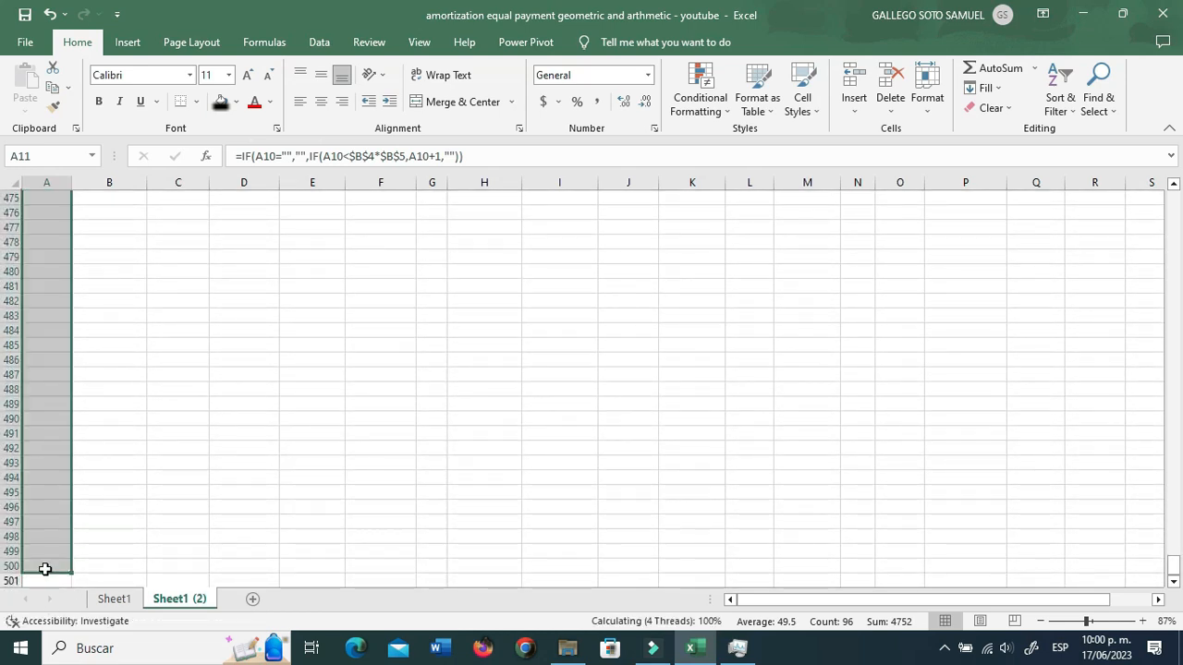
Examine the automatic period numbers running down column A from A10
{"action": "left_click", "coordinate": [52, 440]}
{"action": "key", "text": "ctrl+Up"}
{"action": "key", "text": "Down"}
{"action": "key", "text": "Down"}
{"action": "key", "text": "Down"}
{"action": "key", "text": "Down"}
{"action": "key", "text": "Down"}
{"action": "key", "text": "Down"}
{"action": "key", "text": "Down"}
{"action": "key", "text": "Down"}
{"action": "key", "text": "Down"}
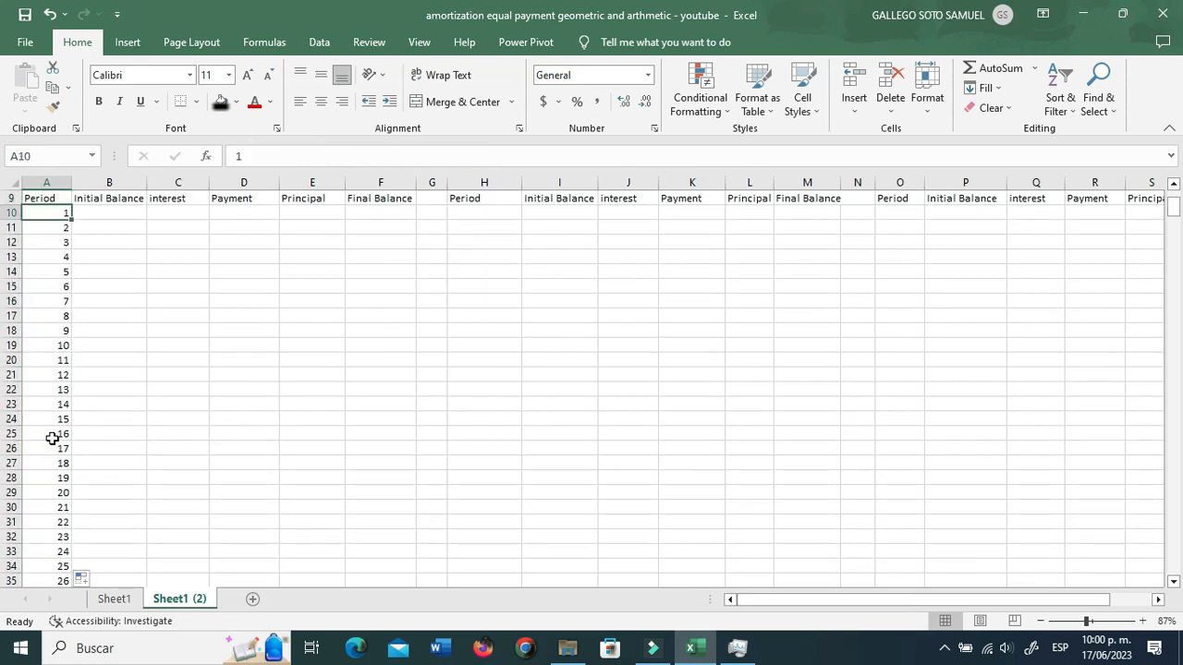
{"action": "key", "text": "Down"}
{"action": "key", "text": "Down"}
{"action": "key", "text": "Down"}
{"action": "scroll", "coordinate": [130, 447], "scroll_direction": "down", "scroll_amount": 7}
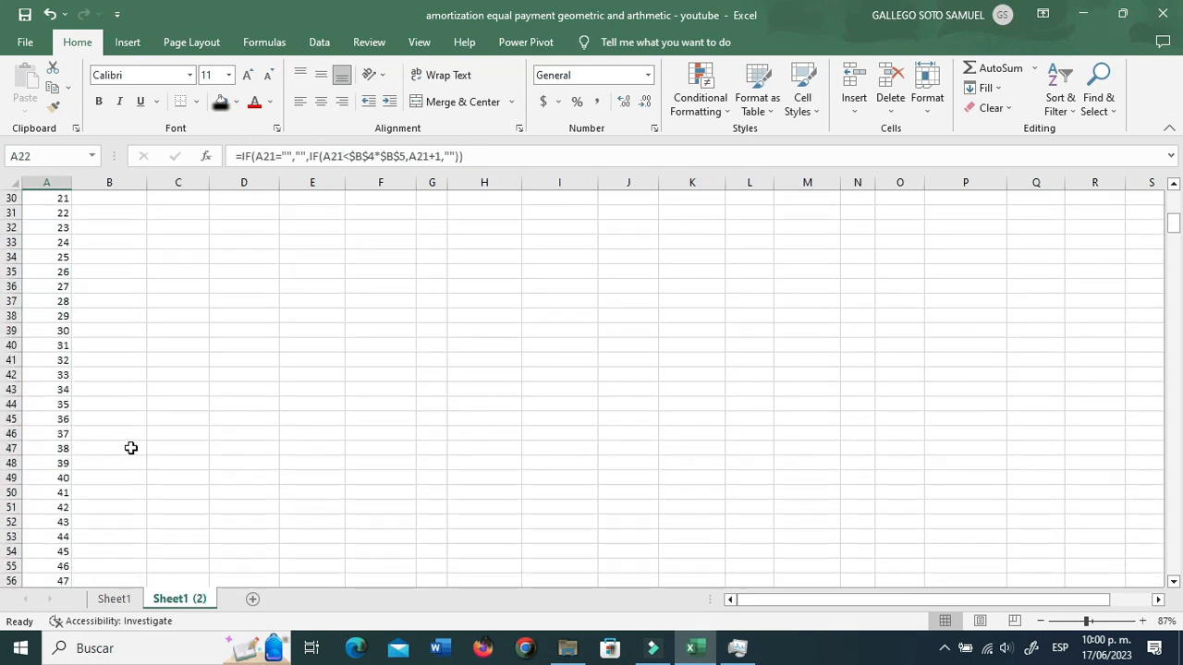
{"action": "scroll", "coordinate": [130, 447], "scroll_direction": "up", "scroll_amount": 10}
{"action": "key", "text": "Down"}
Set the loan's Years in B4 to 1
{"action": "left_click", "coordinate": [118, 241]}
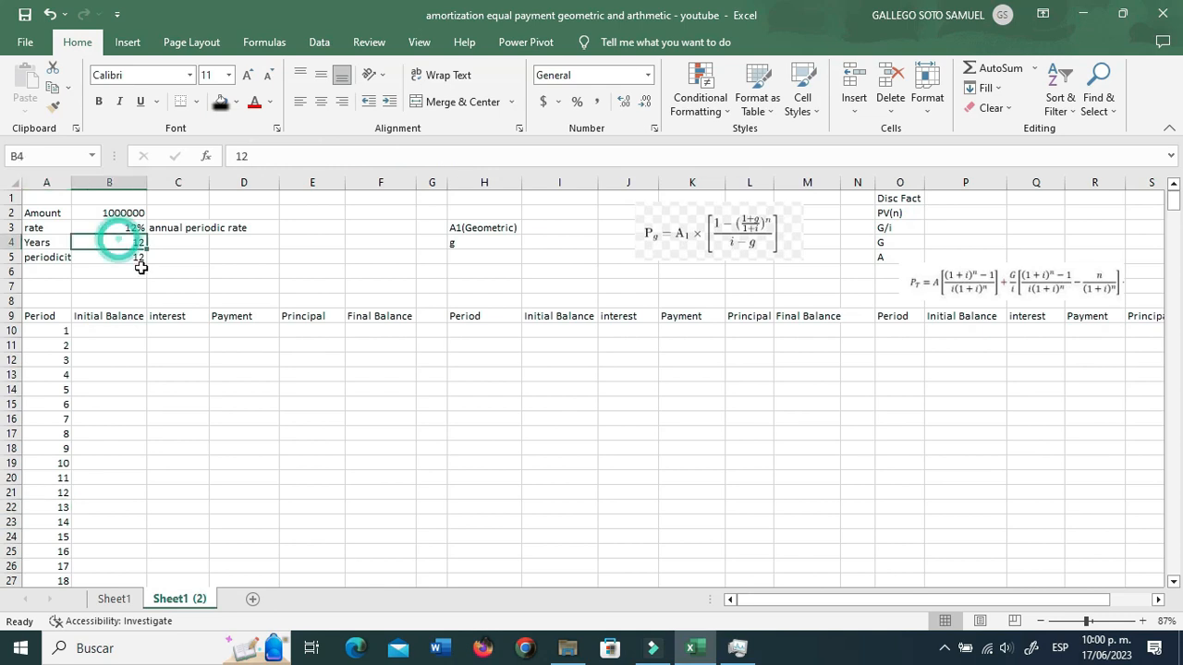
{"action": "key", "text": "F2"}
{"action": "key", "text": "BackSpace"}
{"action": "key", "text": "Return"}
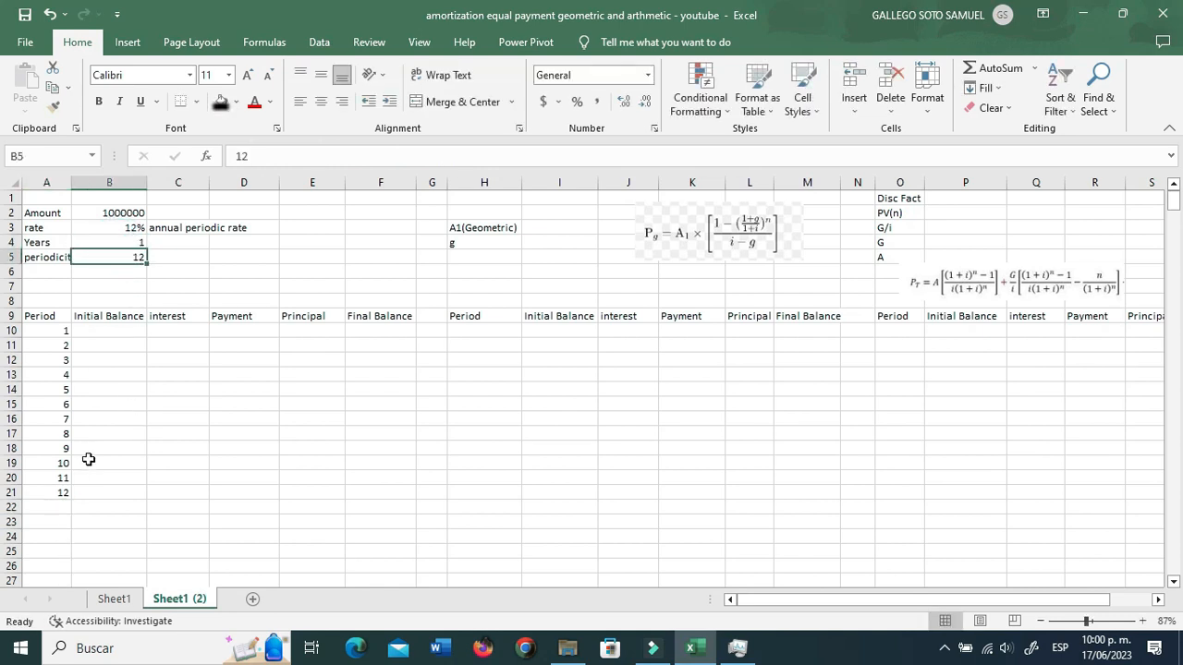
Autofit the width of column A to its labels
{"action": "left_click", "coordinate": [125, 242]}
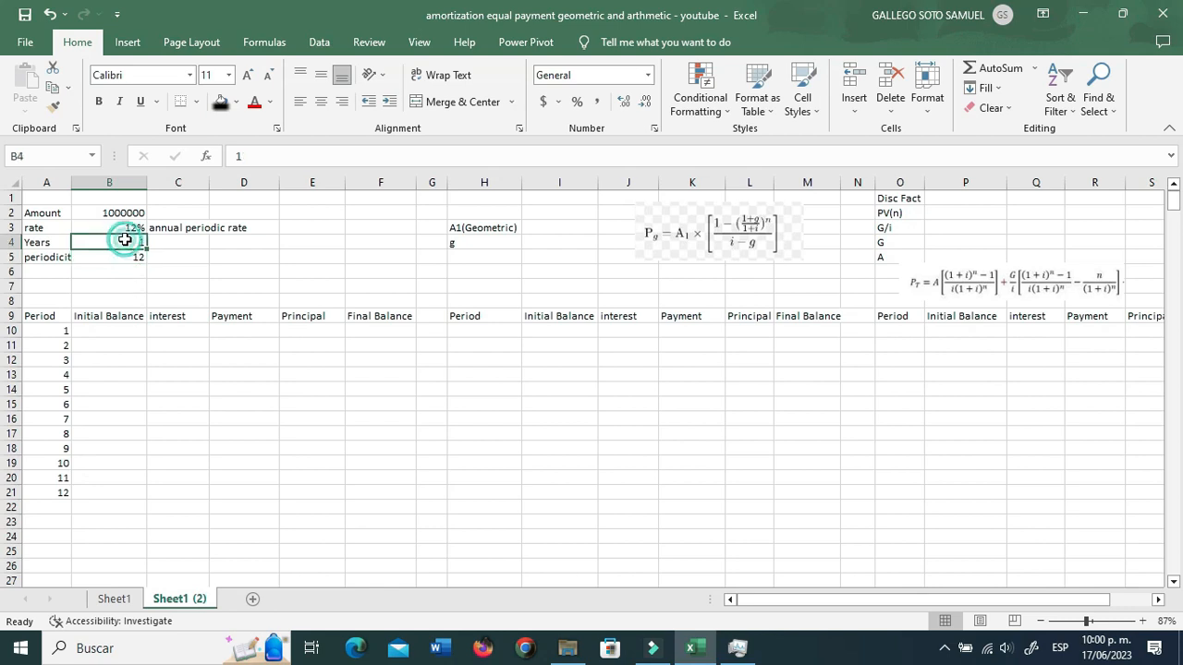
{"action": "double_click", "coordinate": [73, 182]}
{"action": "left_click", "coordinate": [142, 265]}
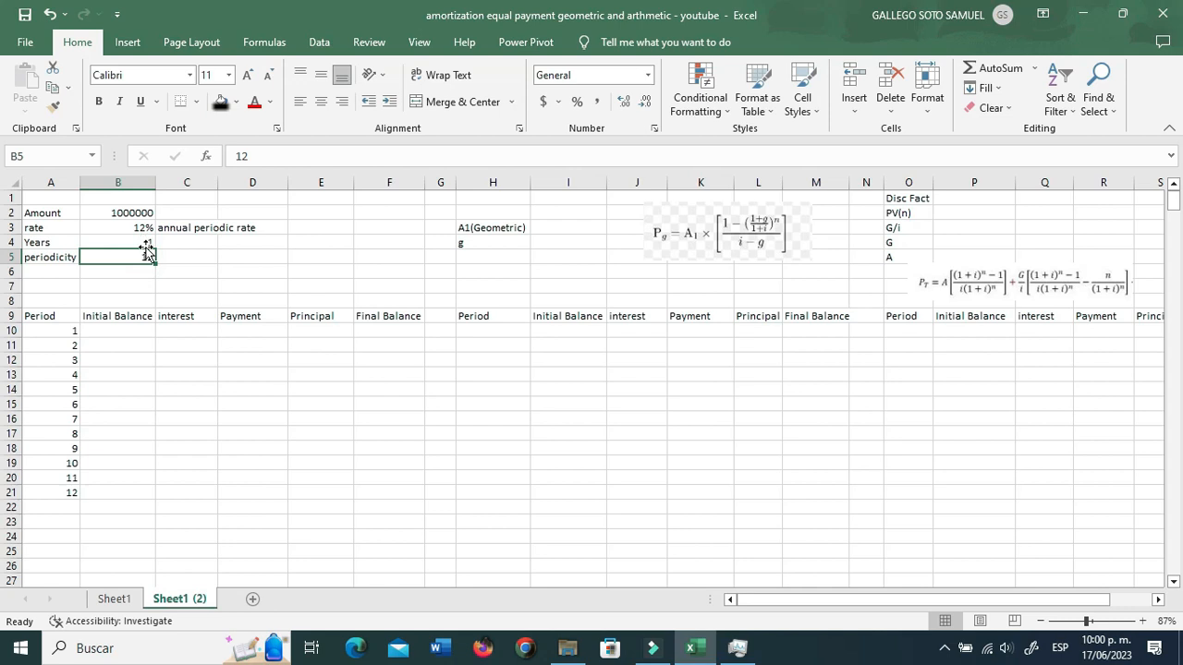
Set Years in B4 to 2 and check how the period list in column A responds
{"action": "double_click", "coordinate": [123, 243]}
{"action": "key", "text": "BackSpace"}
{"action": "type", "text": "2"}
{"action": "key", "text": "Return"}
{"action": "scroll", "coordinate": [34, 310], "scroll_direction": "down", "scroll_amount": 5}
{"action": "scroll", "coordinate": [39, 319], "scroll_direction": "up", "scroll_amount": 5}
Return the Years value in B4 to 1
{"action": "left_click", "coordinate": [135, 241]}
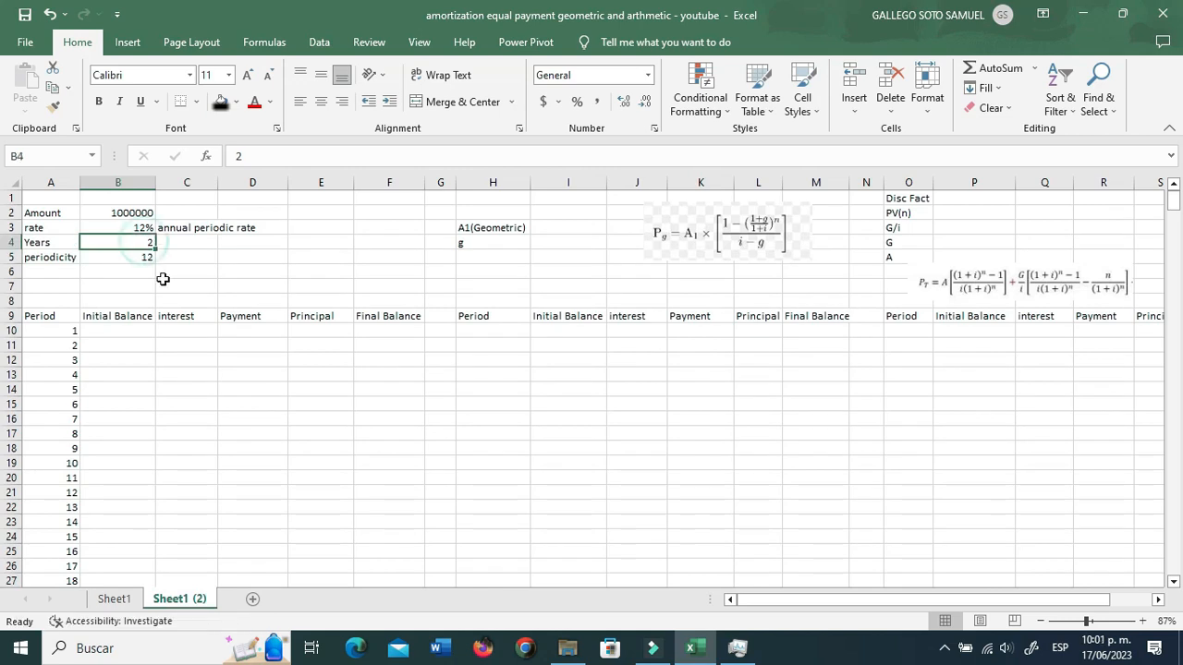
{"action": "type", "text": "1"}
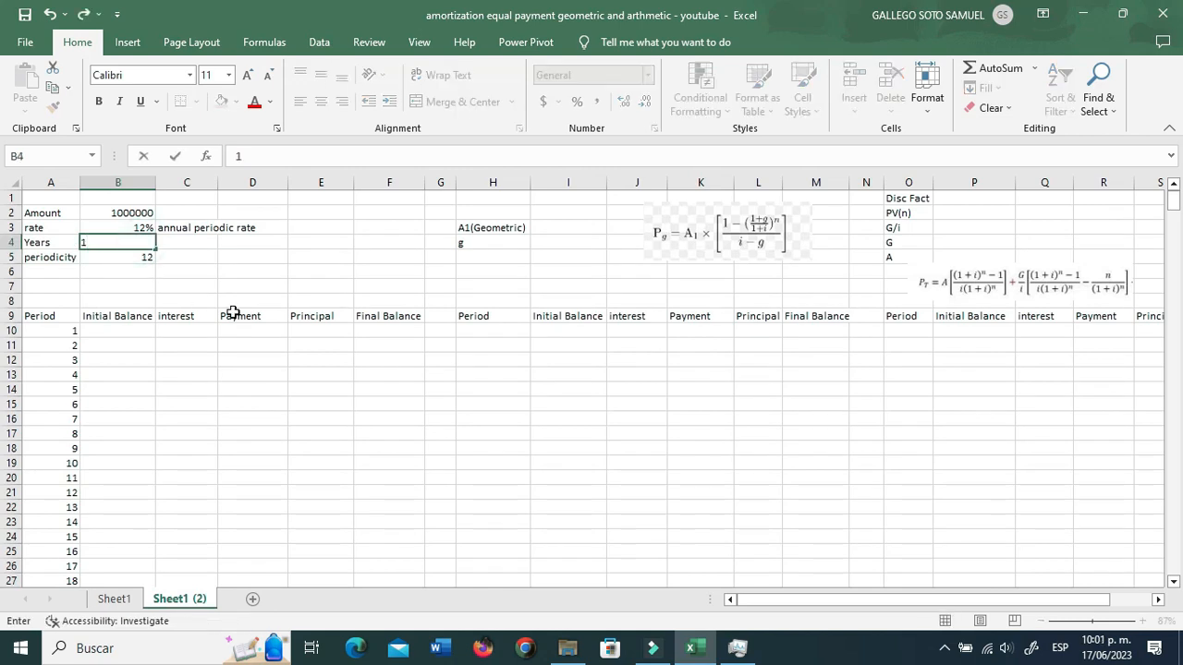
{"action": "key", "text": "Return"}
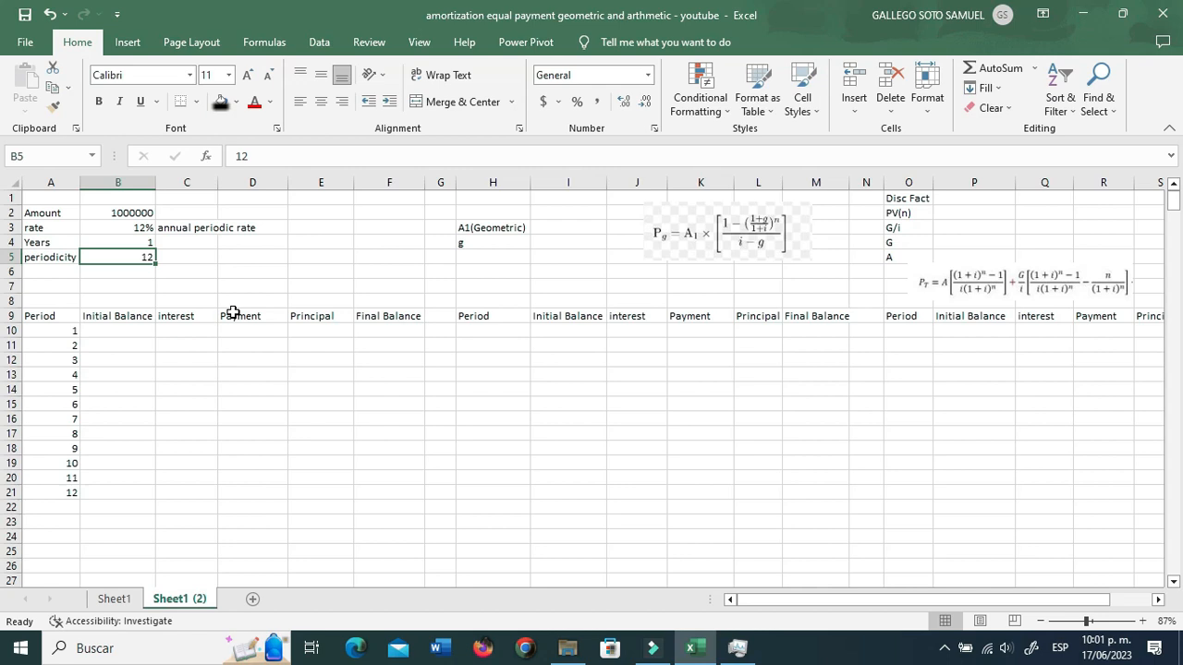
{"action": "left_click", "coordinate": [238, 389]}
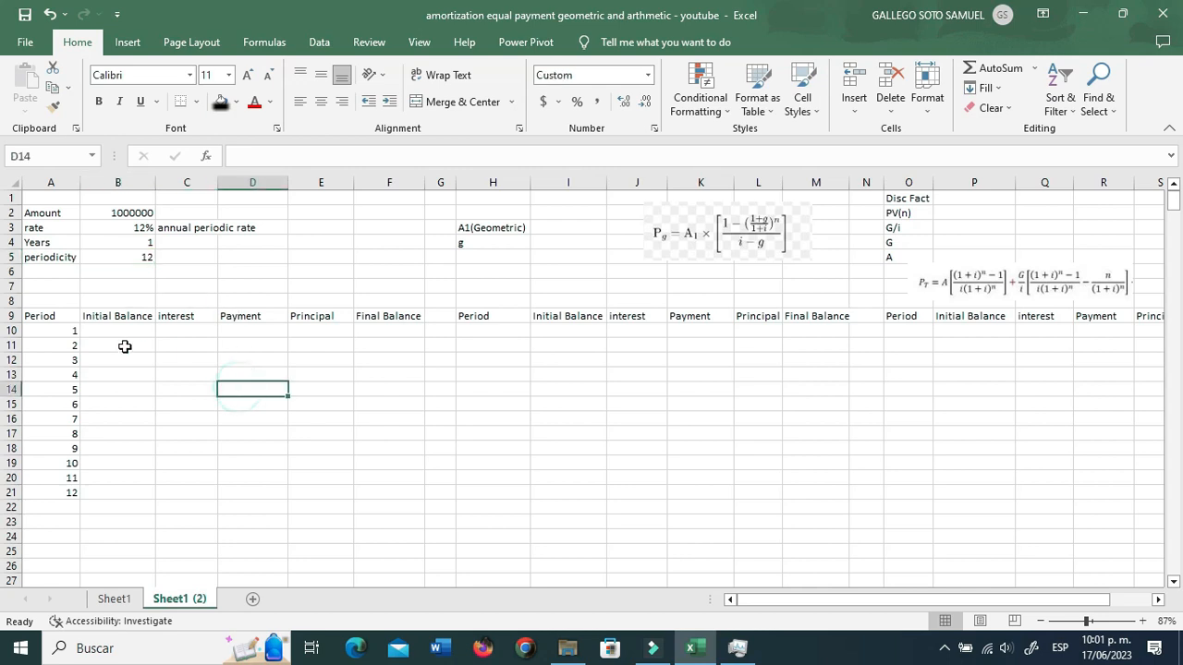
Enter the label PMT in A6, below periodicity
{"action": "left_click", "coordinate": [137, 331]}
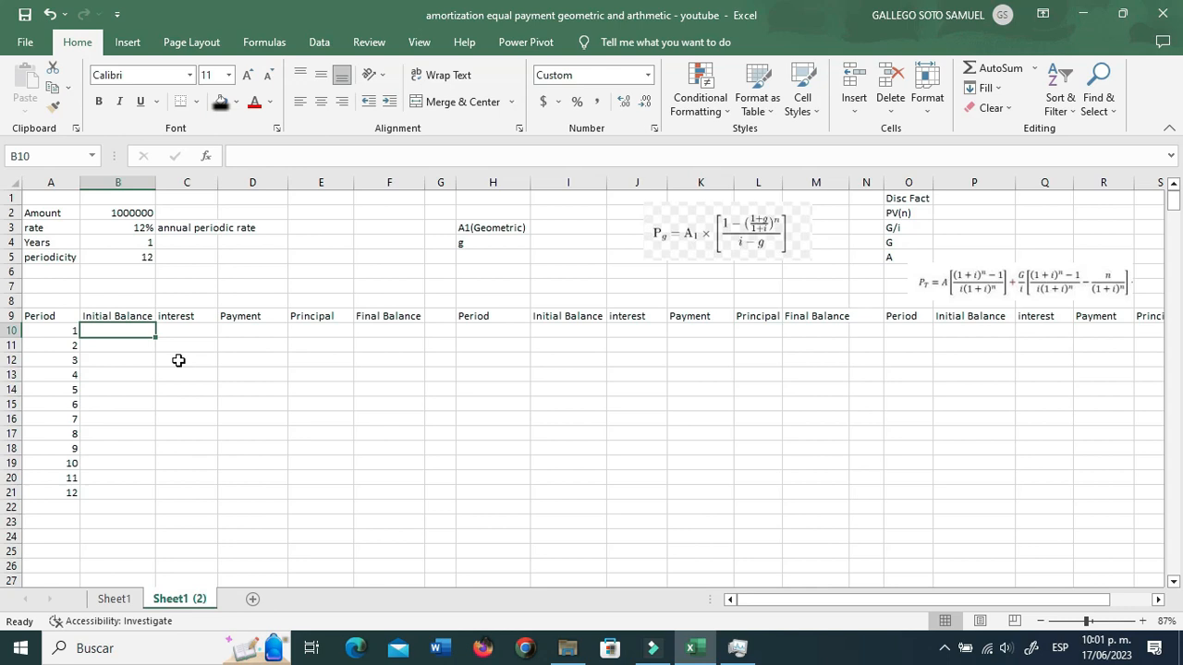
{"action": "key", "text": "Up"}
{"action": "key", "text": "Up"}
{"action": "key", "text": "Up"}
{"action": "key", "text": "Up"}
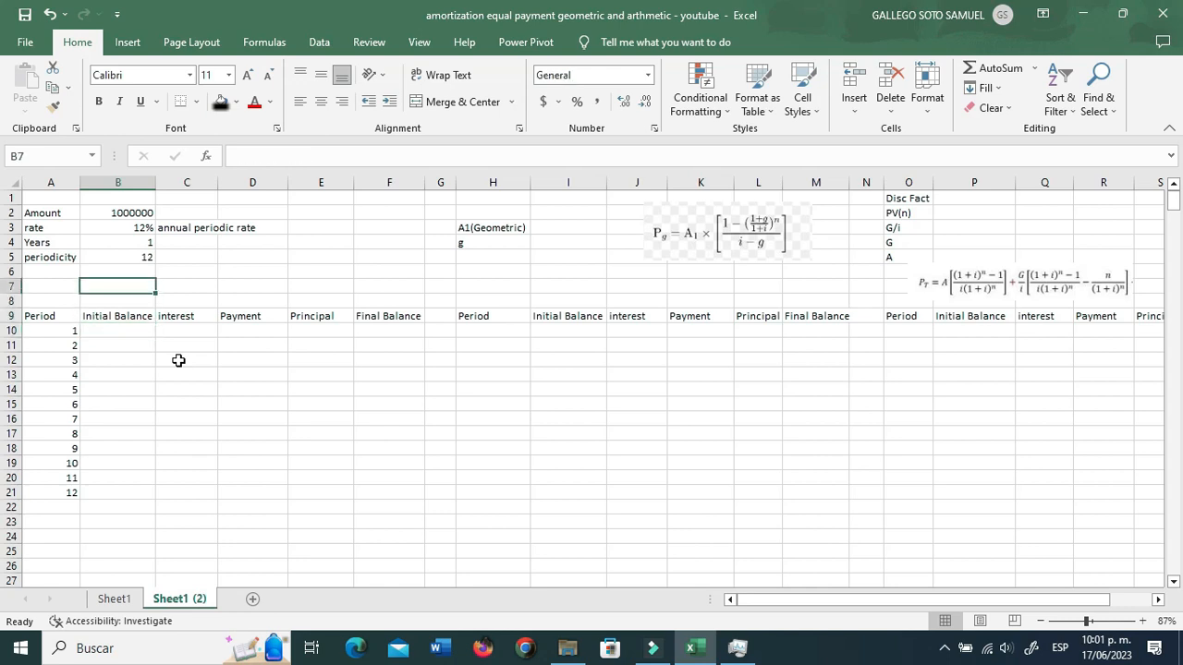
{"action": "key", "text": "Left"}
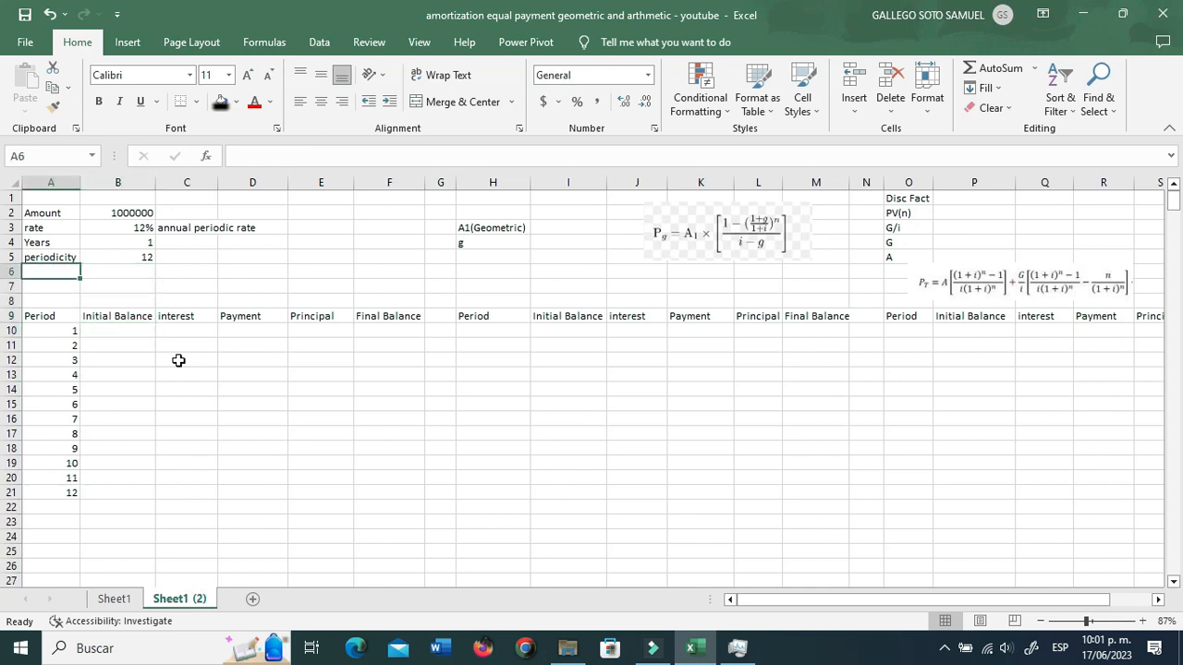
{"action": "type", "text": "P"}
{"action": "key", "text": "BackSpace"}
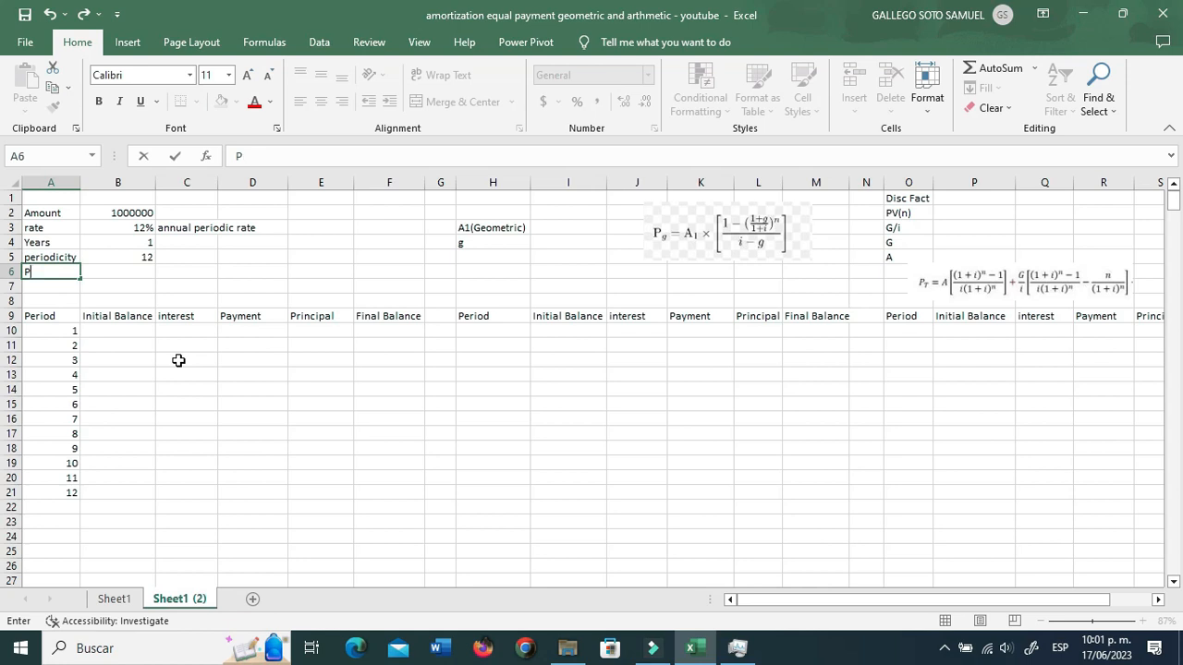
{"action": "type", "text": "MT"}
{"action": "key", "text": "Return"}
Link the first period's initial balance in B10 to the loan amount with +B2
{"action": "key", "text": "Down"}
{"action": "key", "text": "Down"}
{"action": "key", "text": "Down"}
{"action": "key", "text": "Right"}
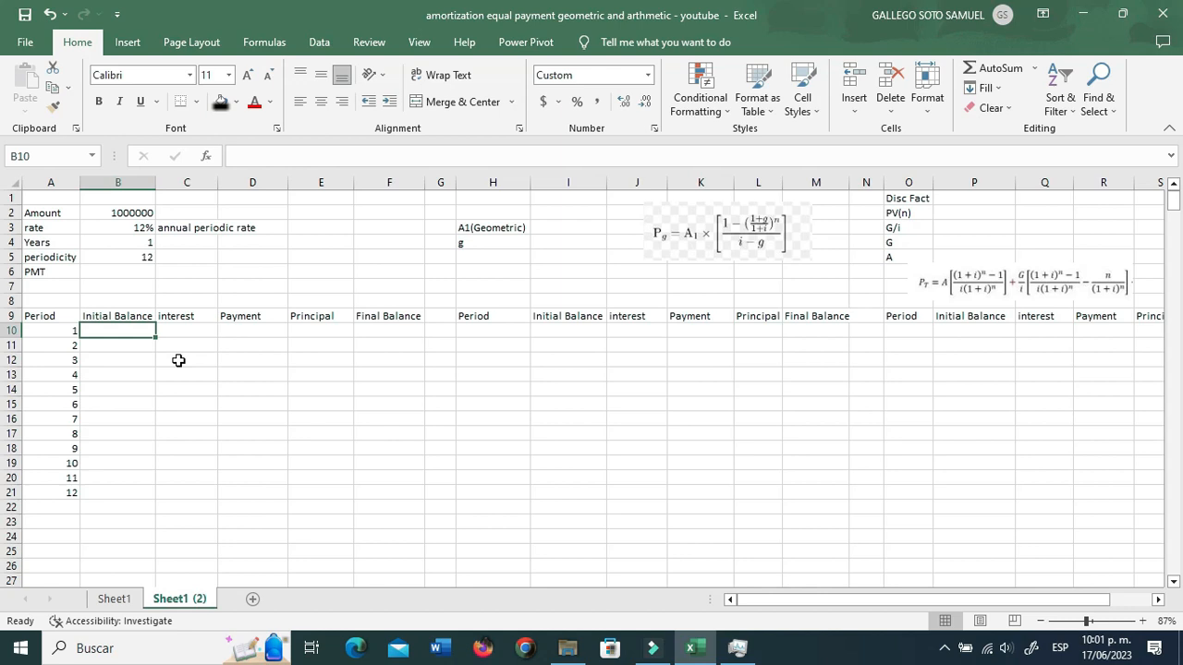
{"action": "type", "text": "+"}
{"action": "left_click", "coordinate": [134, 213]}
{"action": "key", "text": "Return"}
Begin the interest formula in C10 by multiplying the initial balance by the absolute rate reference: +B10*($B$3
{"action": "key", "text": "Right"}
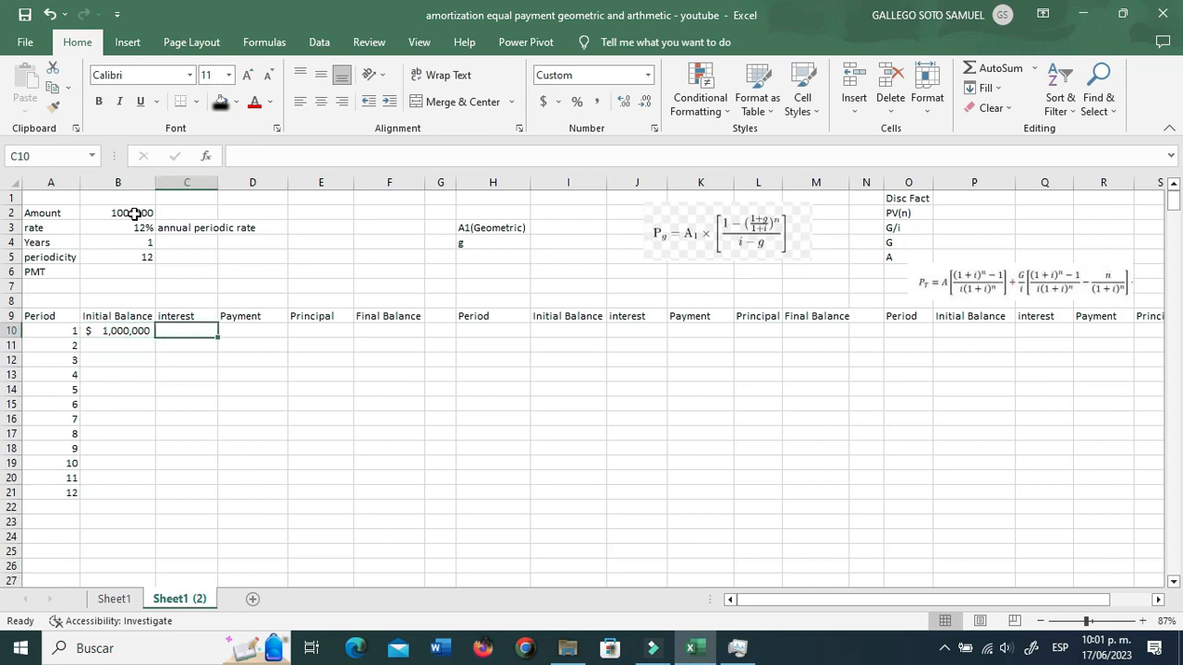
{"action": "type", "text": "+"}
{"action": "key", "text": "Left"}
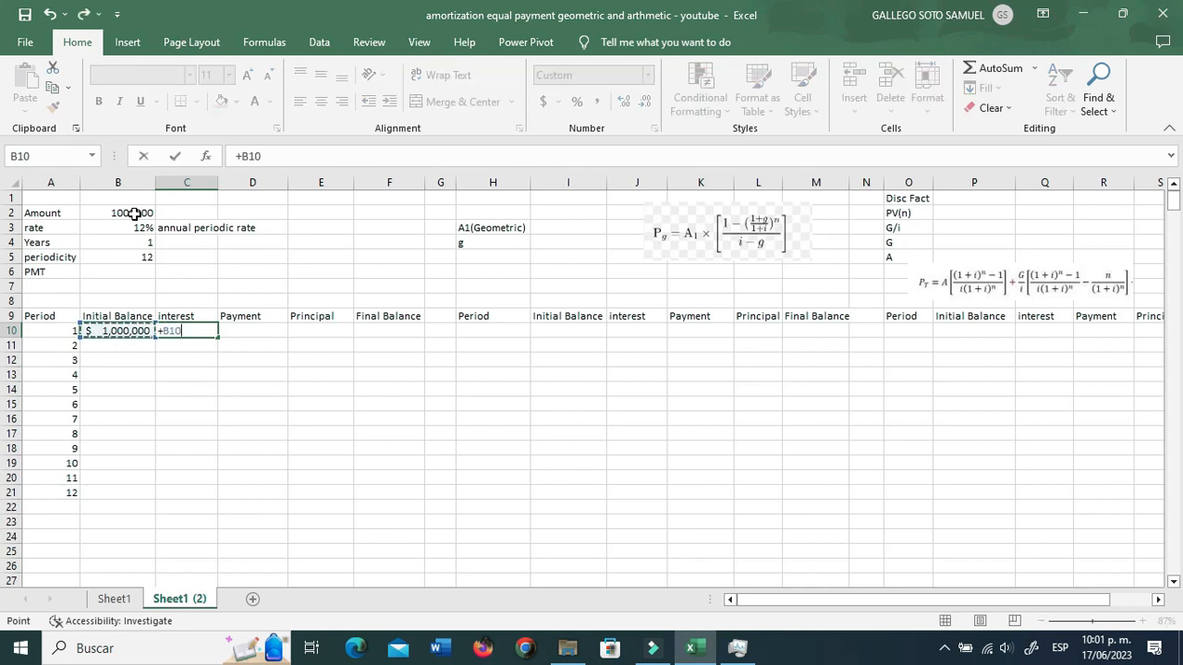
{"action": "type", "text": "*("}
{"action": "key", "text": "Up"}
{"action": "key", "text": "Up"}
{"action": "key", "text": "Up"}
{"action": "key", "text": "Up"}
{"action": "key", "text": "Up"}
{"action": "key", "text": "Up"}
{"action": "key", "text": "Up"}
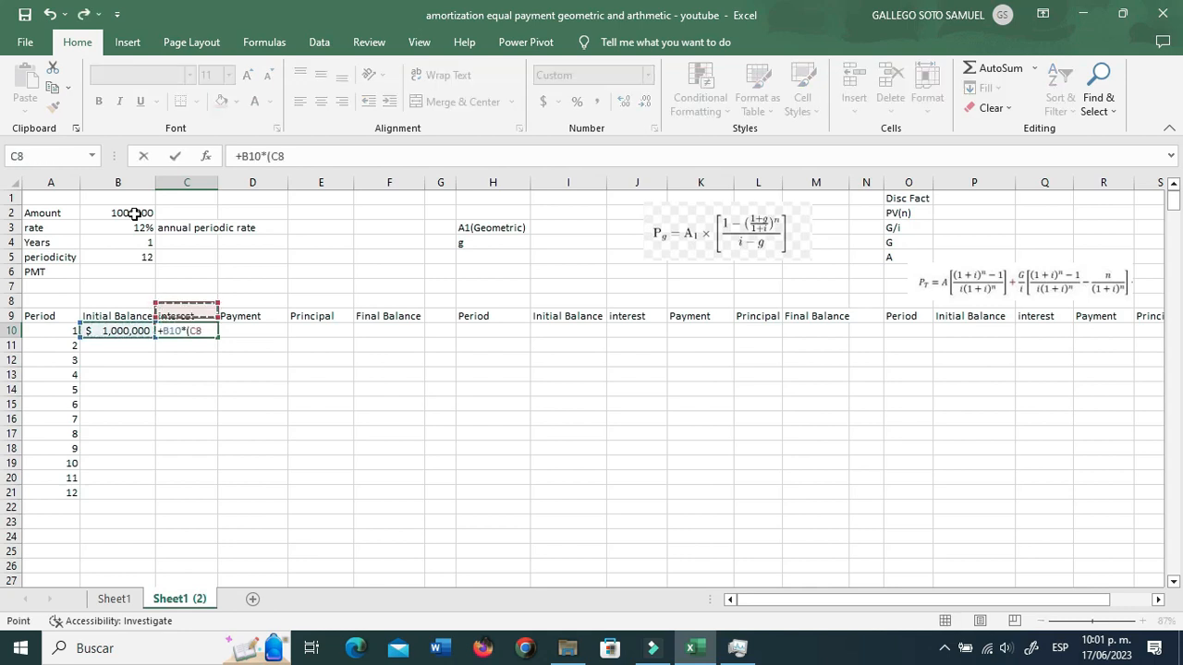
{"action": "key", "text": "Left"}
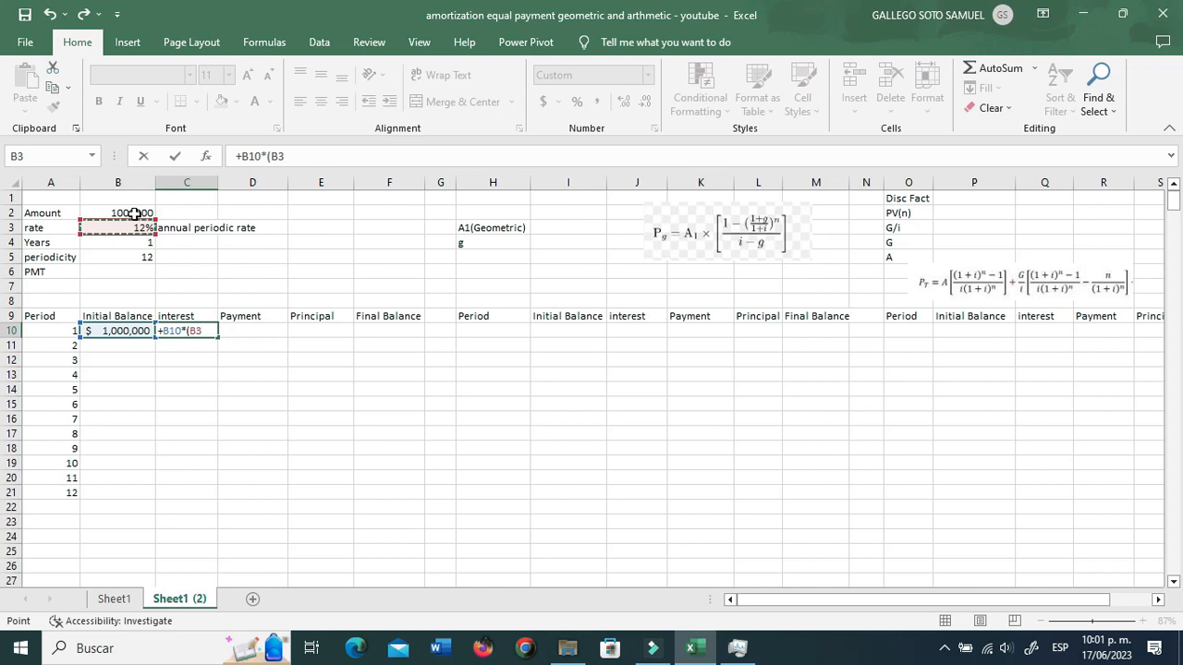
{"action": "key", "text": "F4"}
Finish the C10 interest formula by dividing the rate by the absolute periodicity reference $B$5 and closing the parenthesis
{"action": "type", "text": "/"}
{"action": "key", "text": "Up"}
{"action": "key", "text": "Up"}
{"action": "key", "text": "Up"}
{"action": "key", "text": "Up"}
{"action": "key", "text": "Up"}
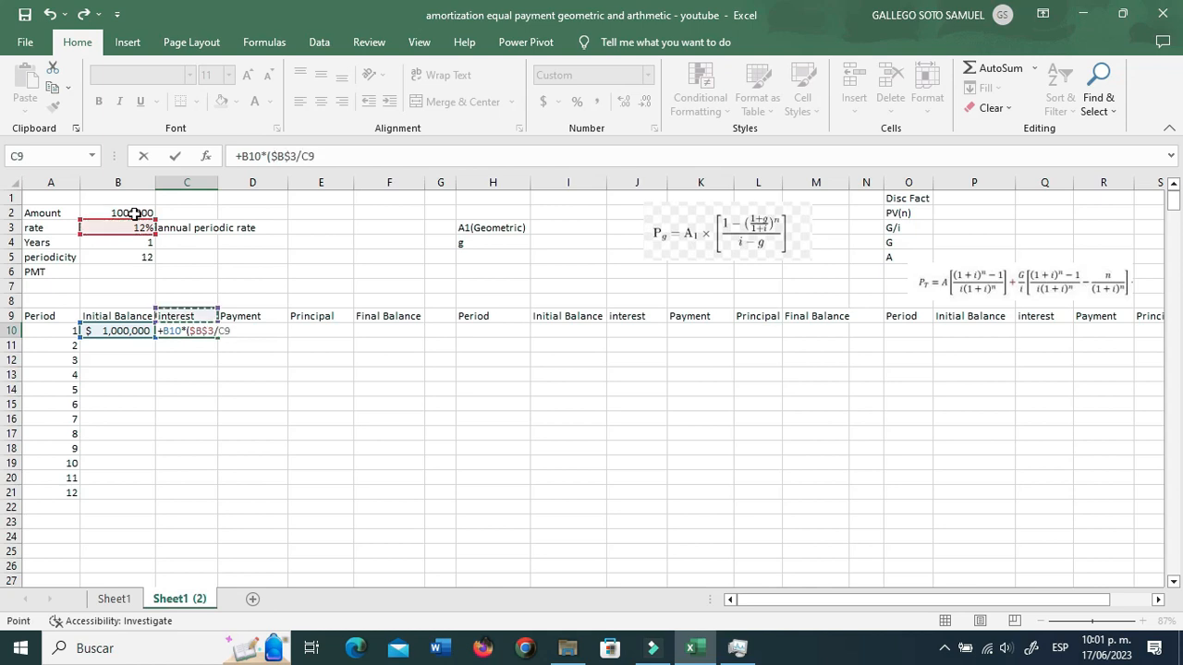
{"action": "key", "text": "Left"}
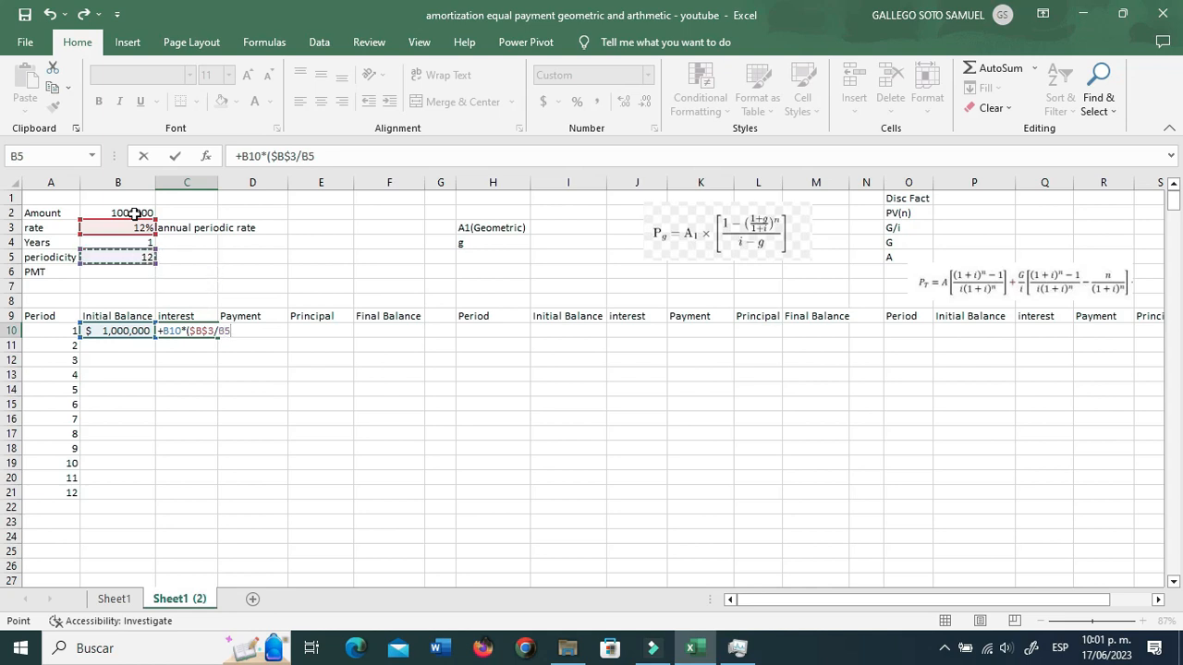
{"action": "key", "text": "F4"}
{"action": "type", "text": ")"}
{"action": "key", "text": "ctrl+Return"}
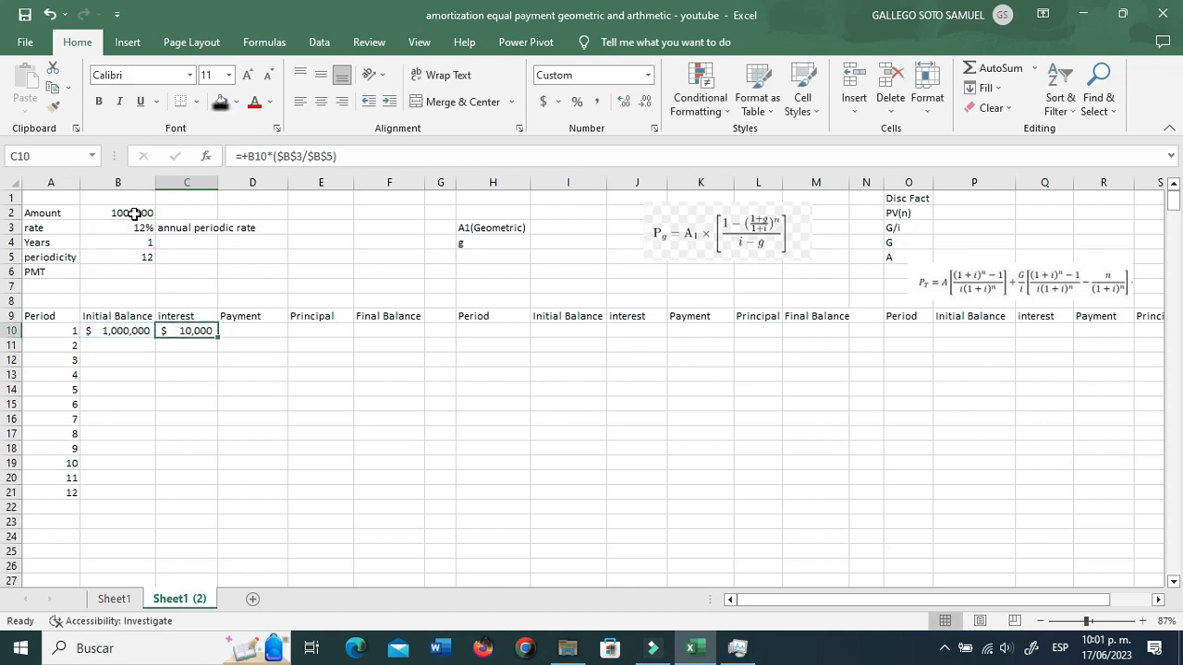
Link the first period's payment in D10 to the PMT value cell with +B6
{"action": "key", "text": "Right"}
{"action": "type", "text": "+"}
{"action": "key", "text": "Up"}
{"action": "key", "text": "Up"}
{"action": "key", "text": "Up"}
{"action": "key", "text": "Left"}
{"action": "key", "text": "Left"}
{"action": "key", "text": "Up"}
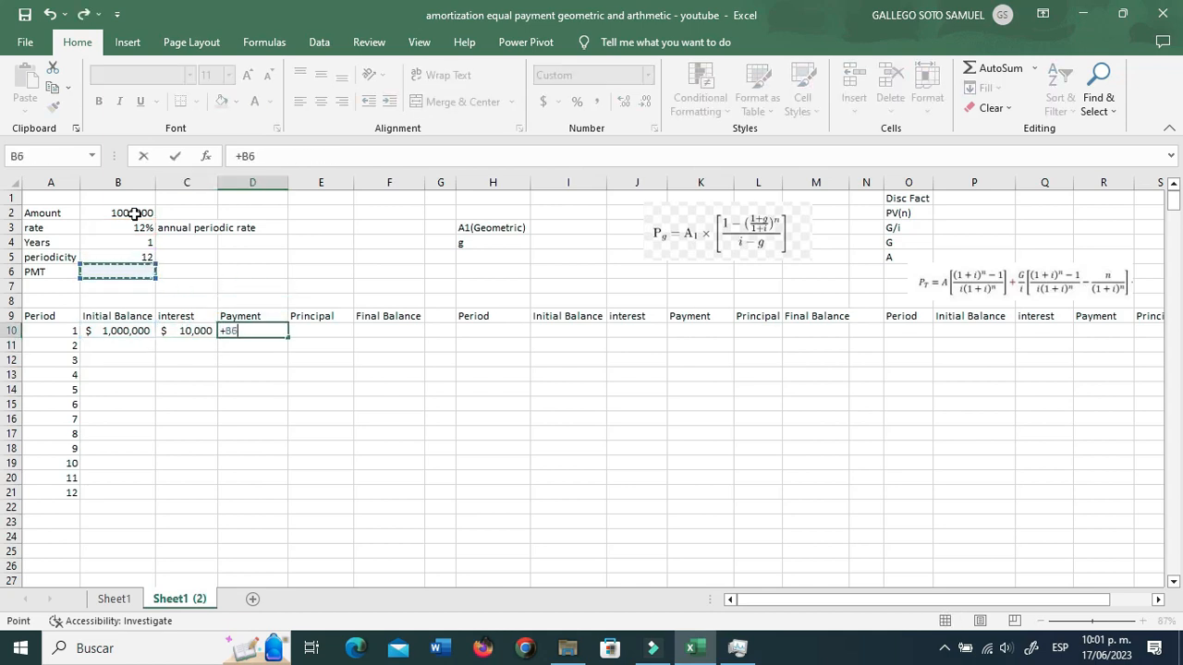
{"action": "key", "text": "Return"}
Make the B6 reference in the D10 payment formula absolute
{"action": "key", "text": "Up"}
{"action": "key", "text": "Right"}
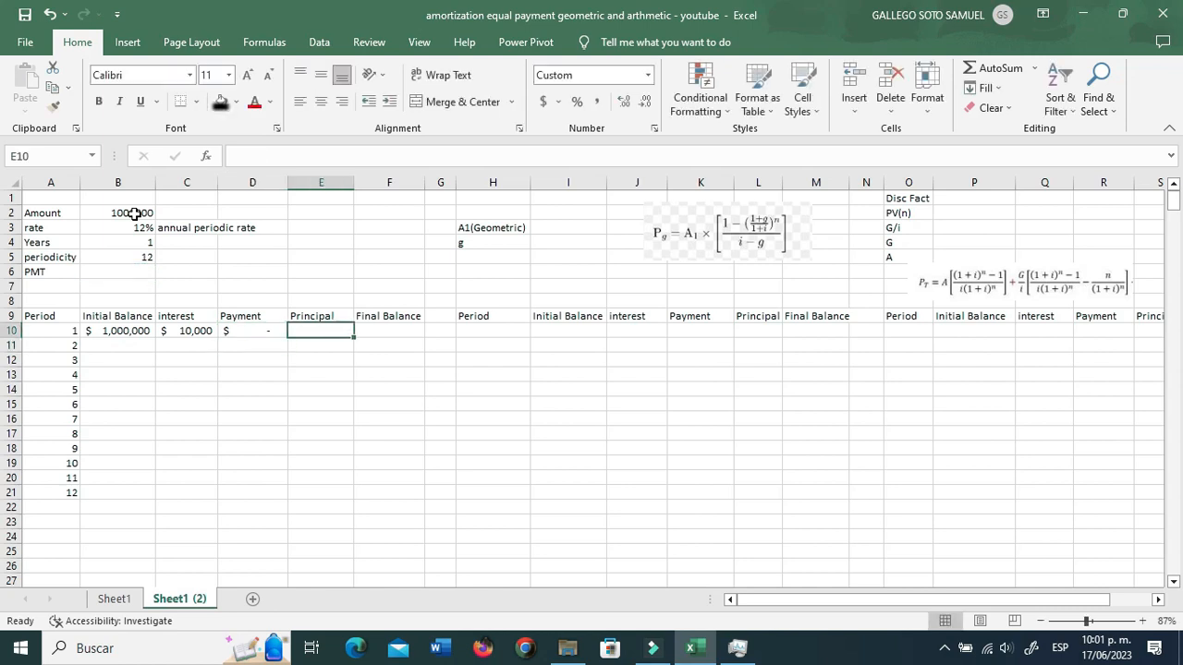
{"action": "key", "text": "Left"}
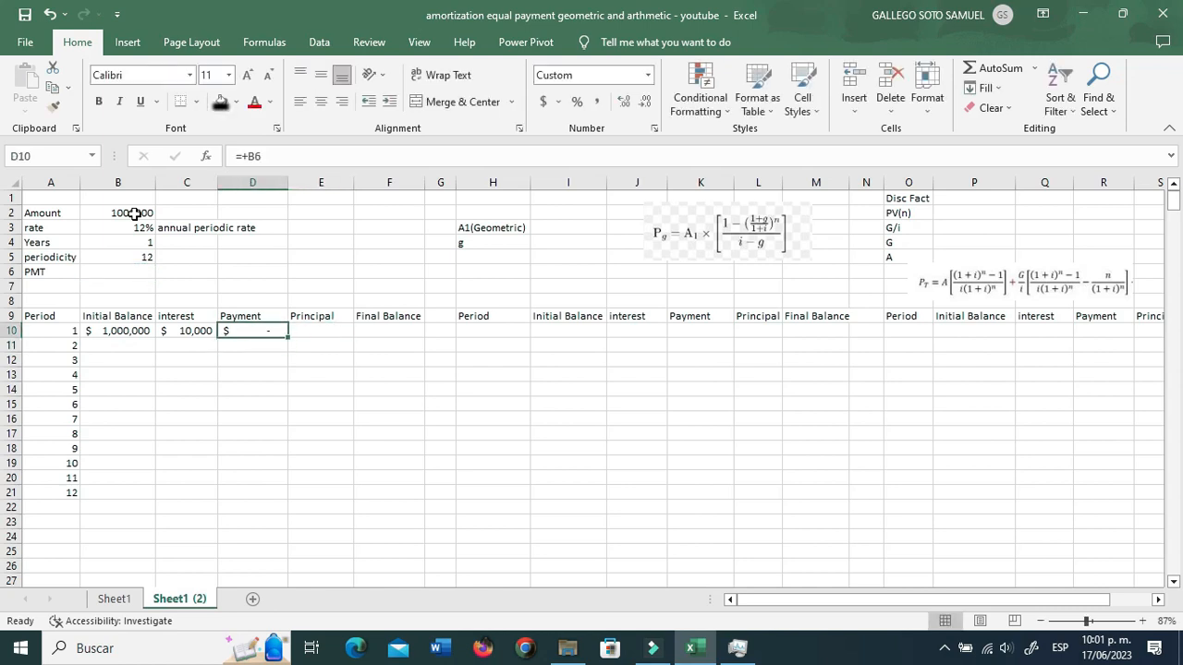
{"action": "left_click", "coordinate": [258, 157]}
{"action": "key", "text": "F4"}
{"action": "key", "text": "Return"}
Calculate the first period's principal in E10 as payment minus interest: +D10-C10
{"action": "key", "text": "Up"}
{"action": "key", "text": "Right"}
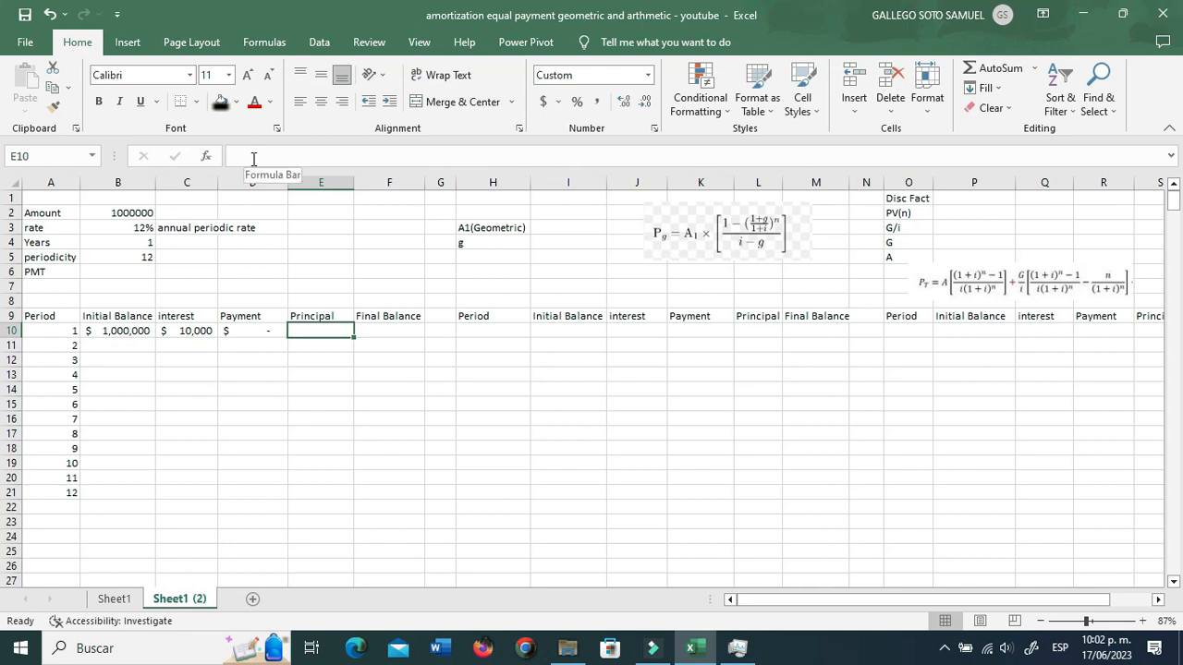
{"action": "type", "text": "+"}
{"action": "key", "text": "Left"}
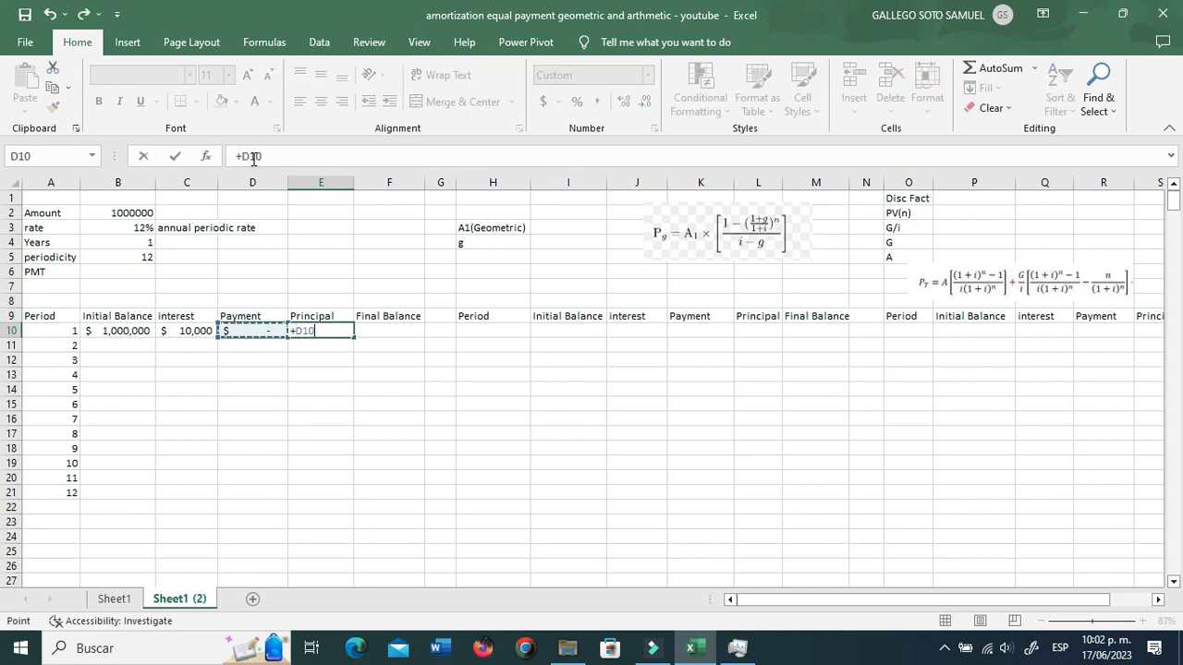
{"action": "type", "text": "-"}
{"action": "key", "text": "Left"}
{"action": "key", "text": "Left"}
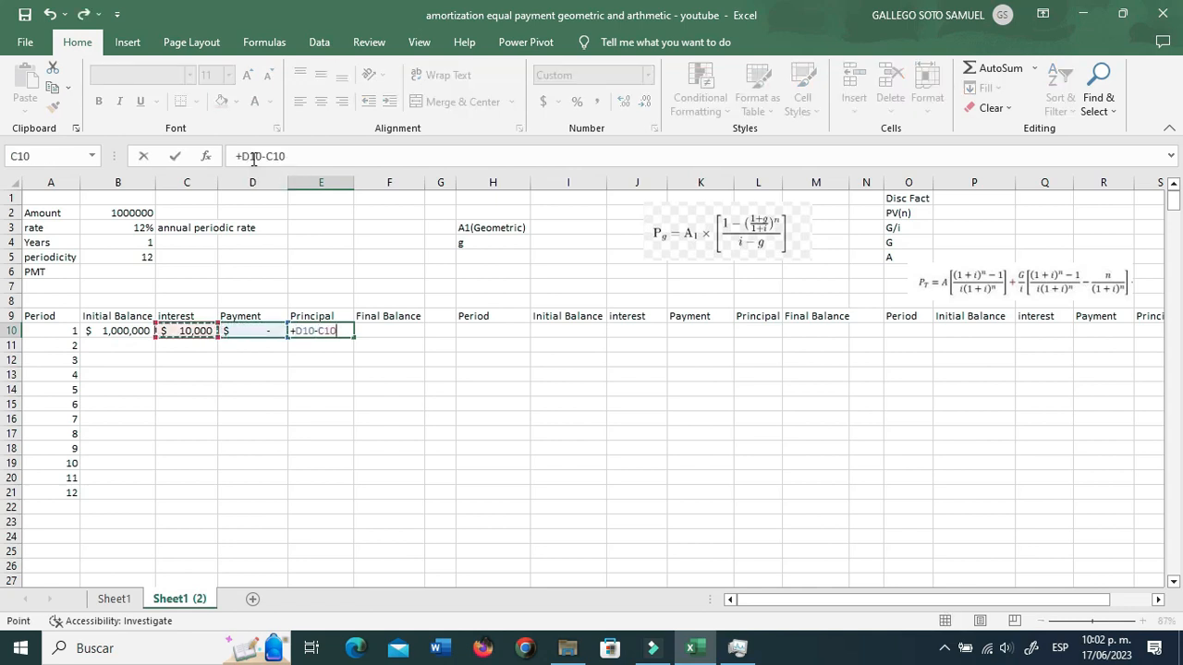
{"action": "key", "text": "Return"}
{"action": "key", "text": "Up"}
{"action": "key", "text": "Right"}
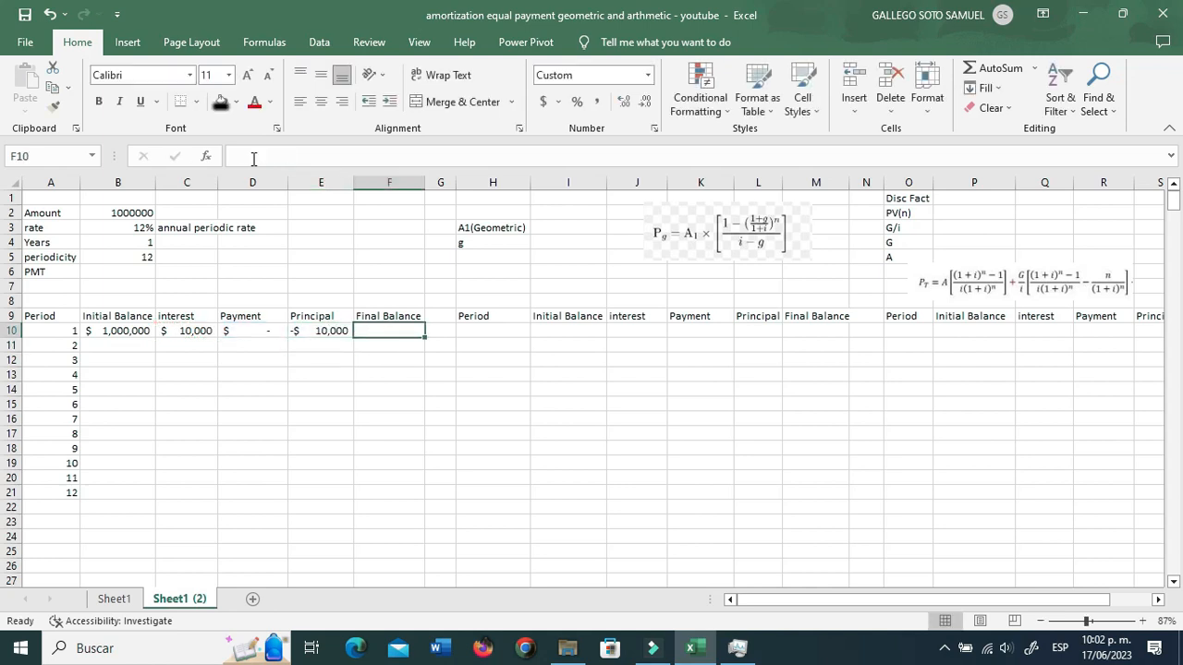
Calculate the first period's final balance in F10 as initial balance minus principal: +B10-E10
{"action": "type", "text": "+"}
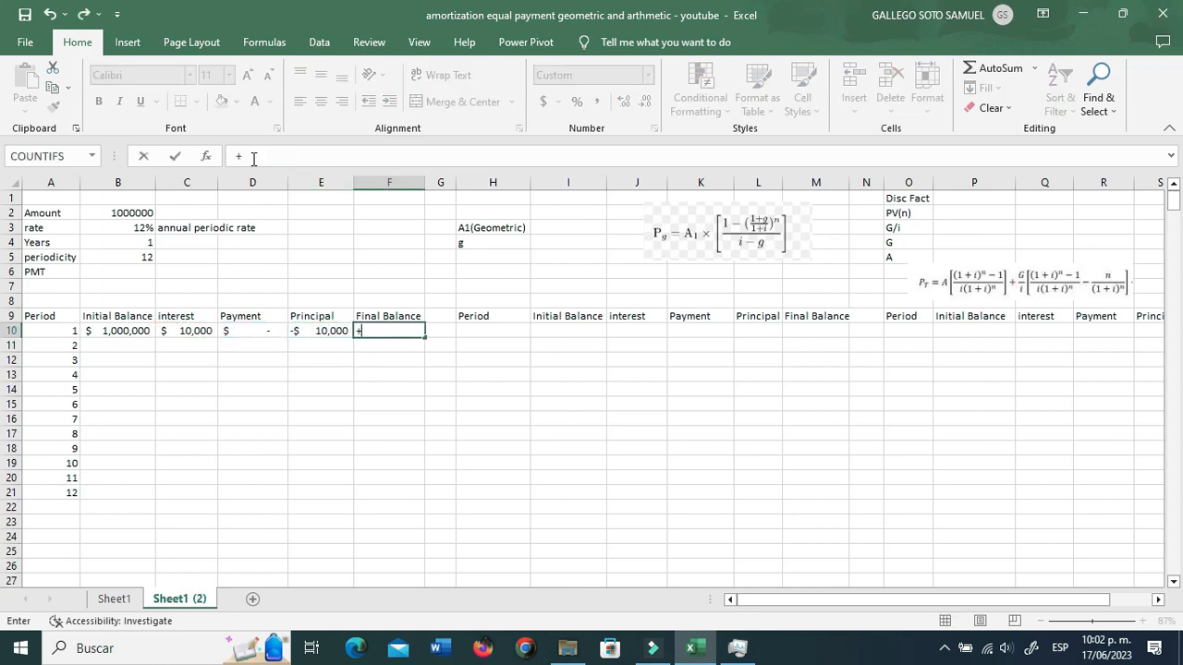
{"action": "key", "text": "Left"}
{"action": "key", "text": "Left"}
{"action": "key", "text": "Left"}
{"action": "key", "text": "Left"}
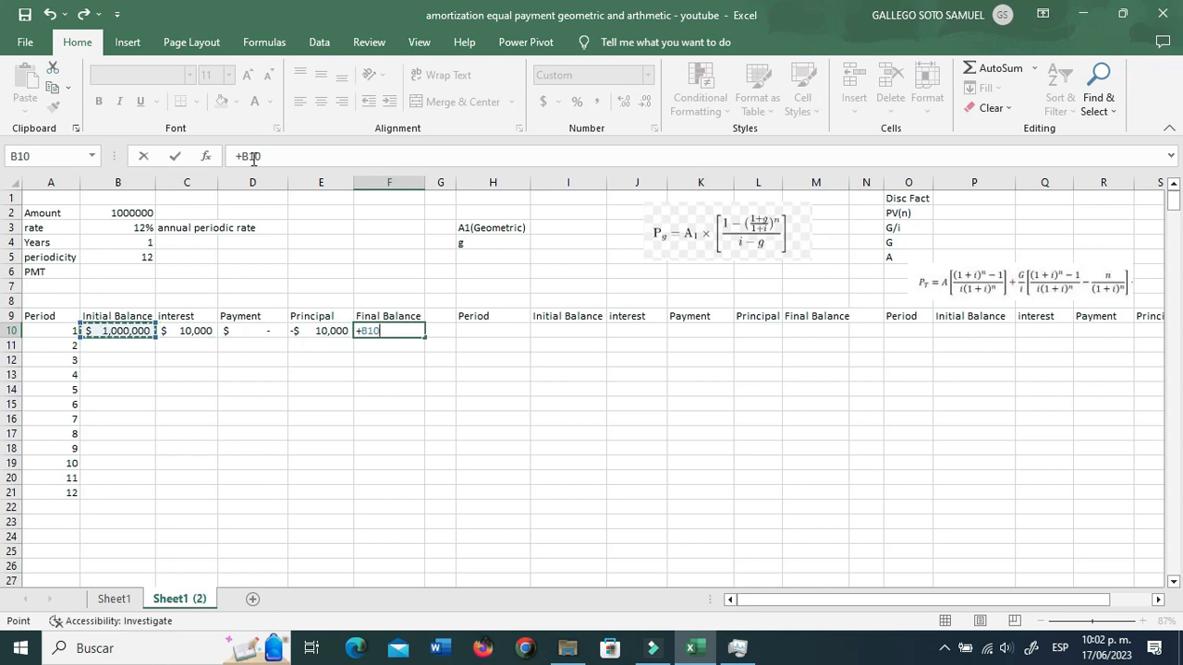
{"action": "type", "text": "-"}
{"action": "key", "text": "Left"}
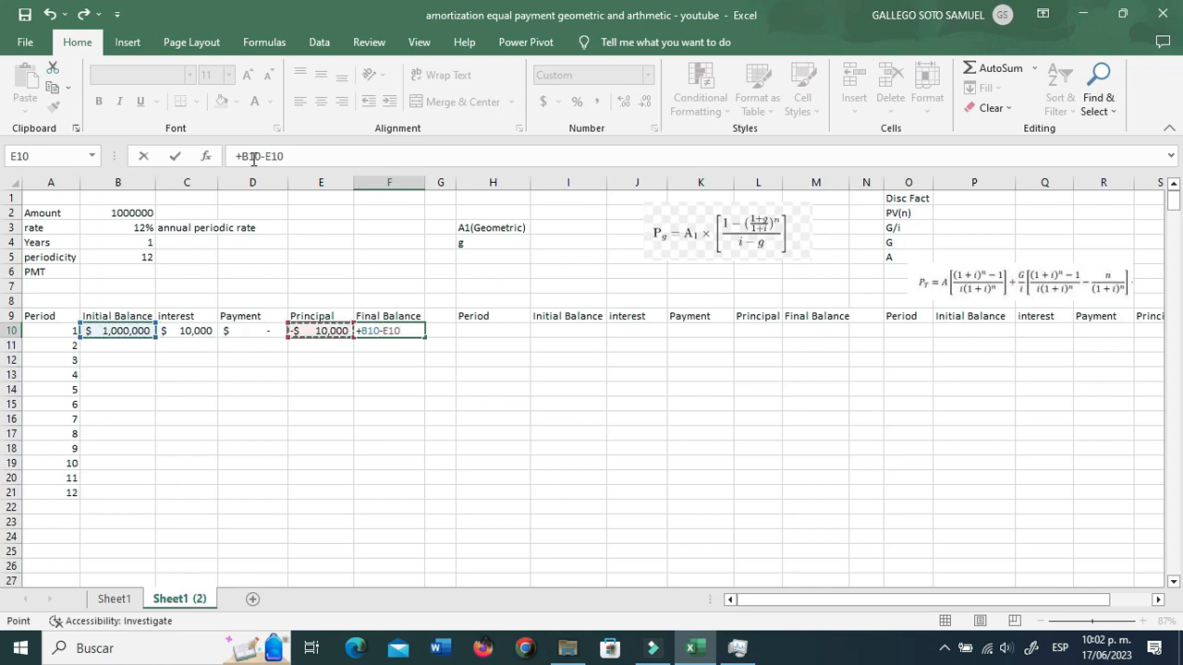
{"action": "key", "text": "Return"}
Enter the second period's initial balance in B11 as +IF(A11="","",F10), carrying over the previous final balance
{"action": "key", "text": "Left"}
{"action": "key", "text": "Left"}
{"action": "key", "text": "Left"}
{"action": "key", "text": "Left"}
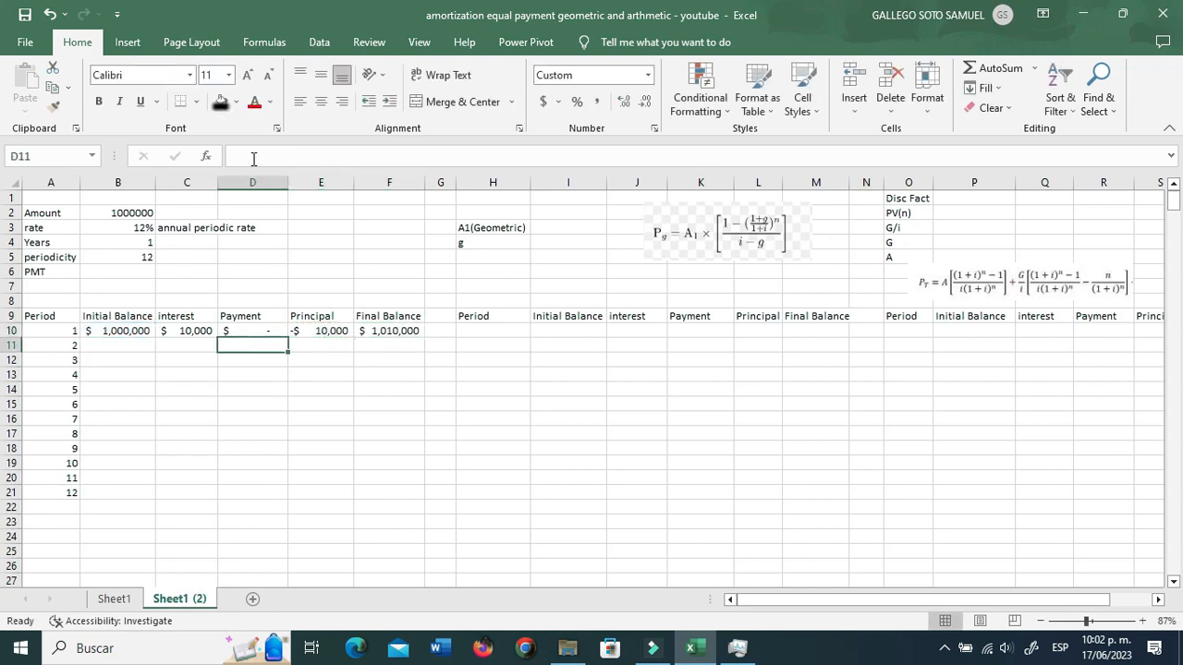
{"action": "type", "text": "+if("}
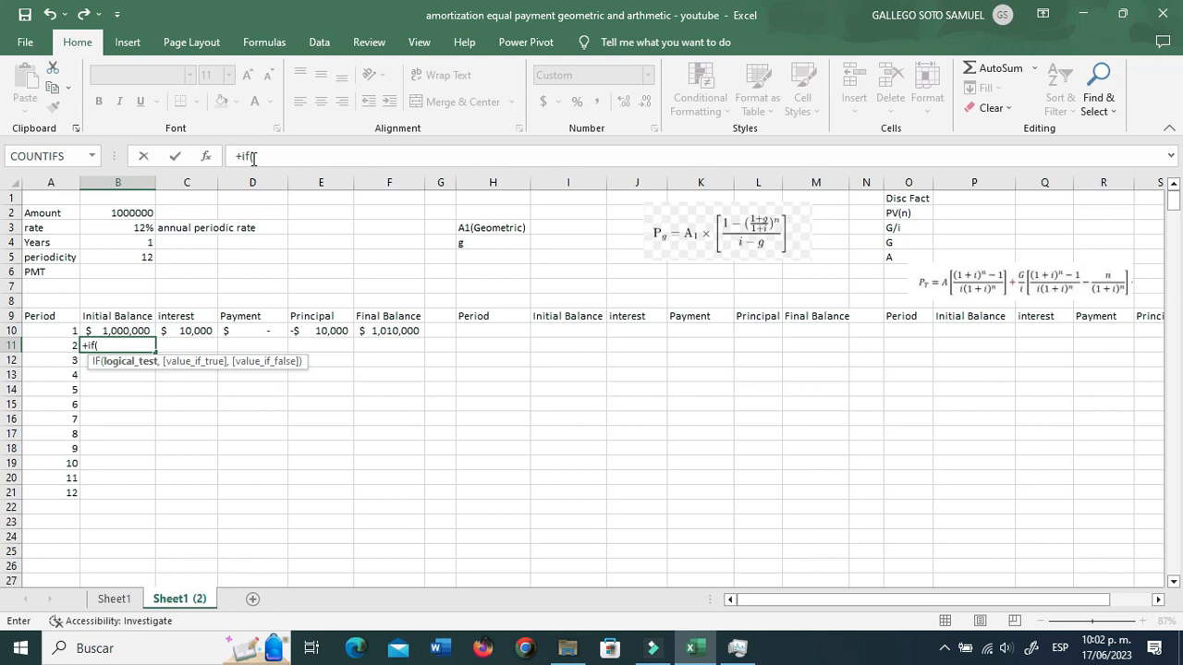
{"action": "key", "text": "Left"}
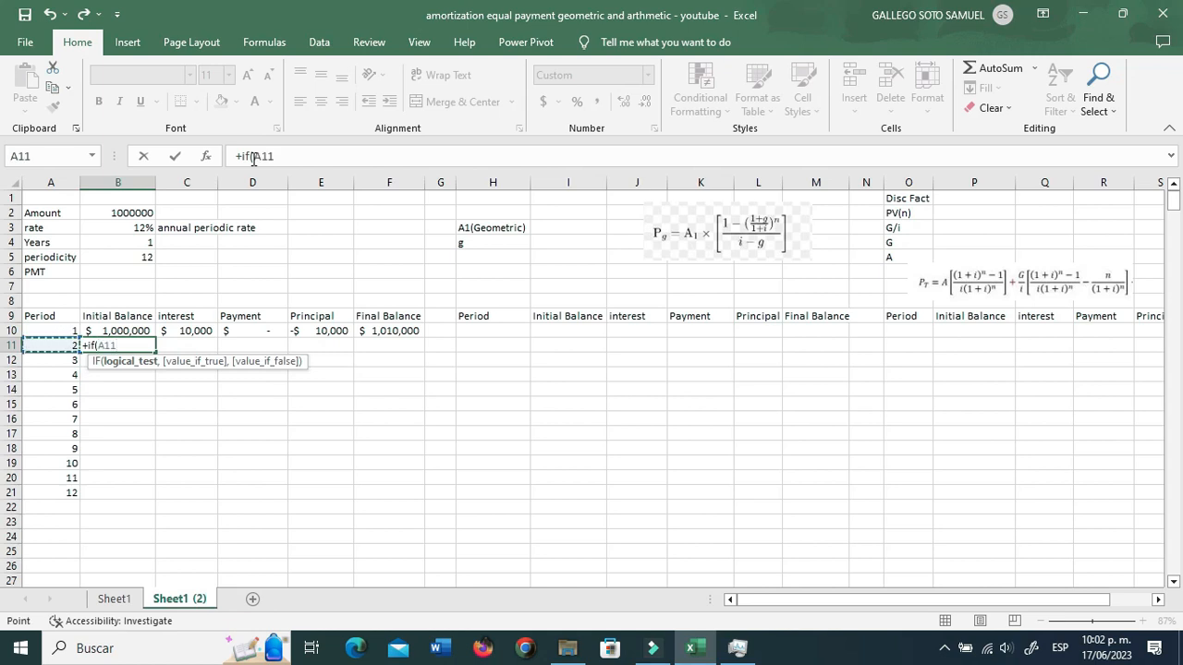
{"action": "type", "text": "=\"\",\"\",if("}
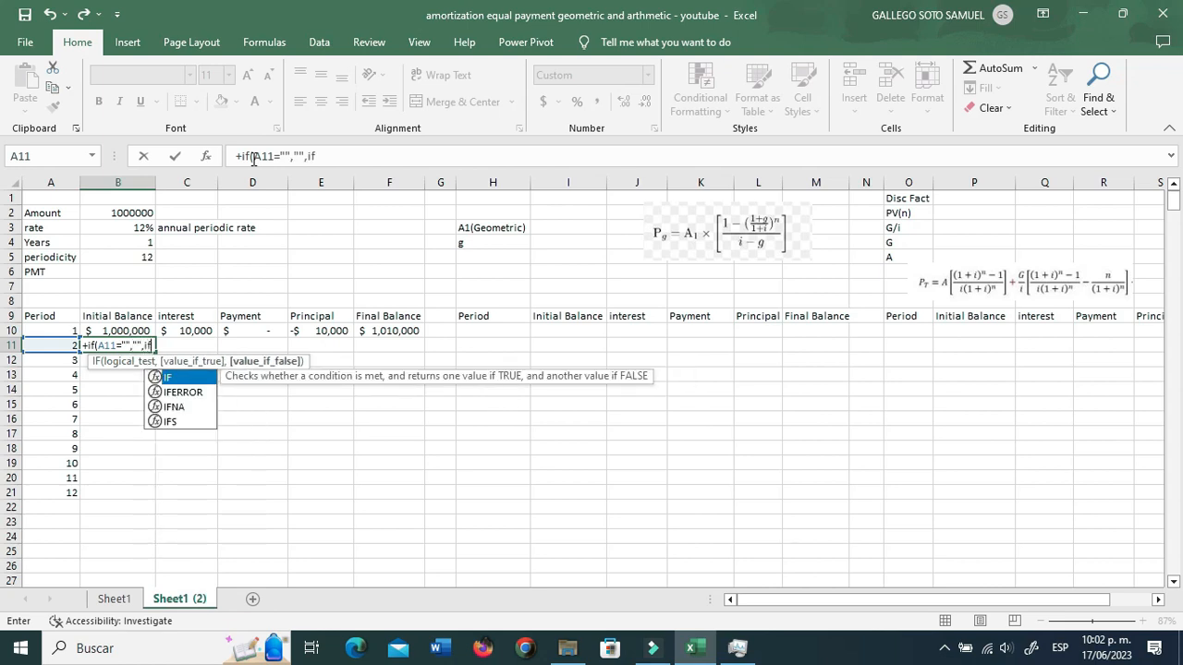
{"action": "key", "text": "BackSpace"}
{"action": "key", "text": "BackSpace"}
{"action": "key", "text": "BackSpace"}
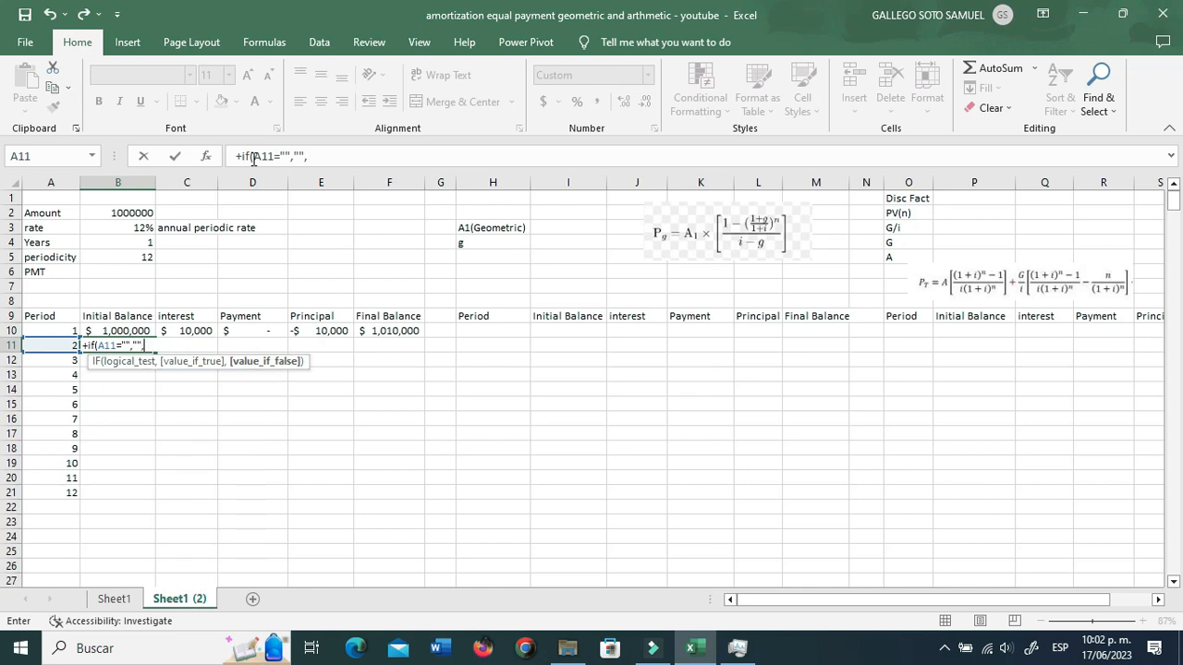
{"action": "left_click", "coordinate": [397, 331]}
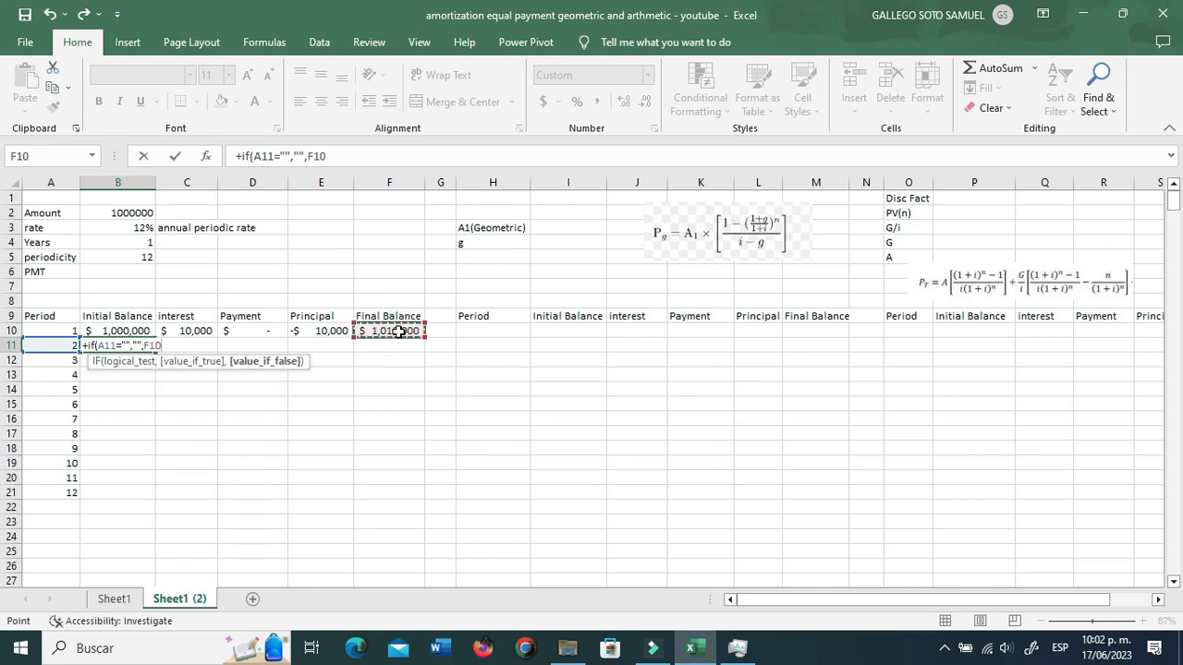
{"action": "type", "text": ")"}
{"action": "key", "text": "Return"}
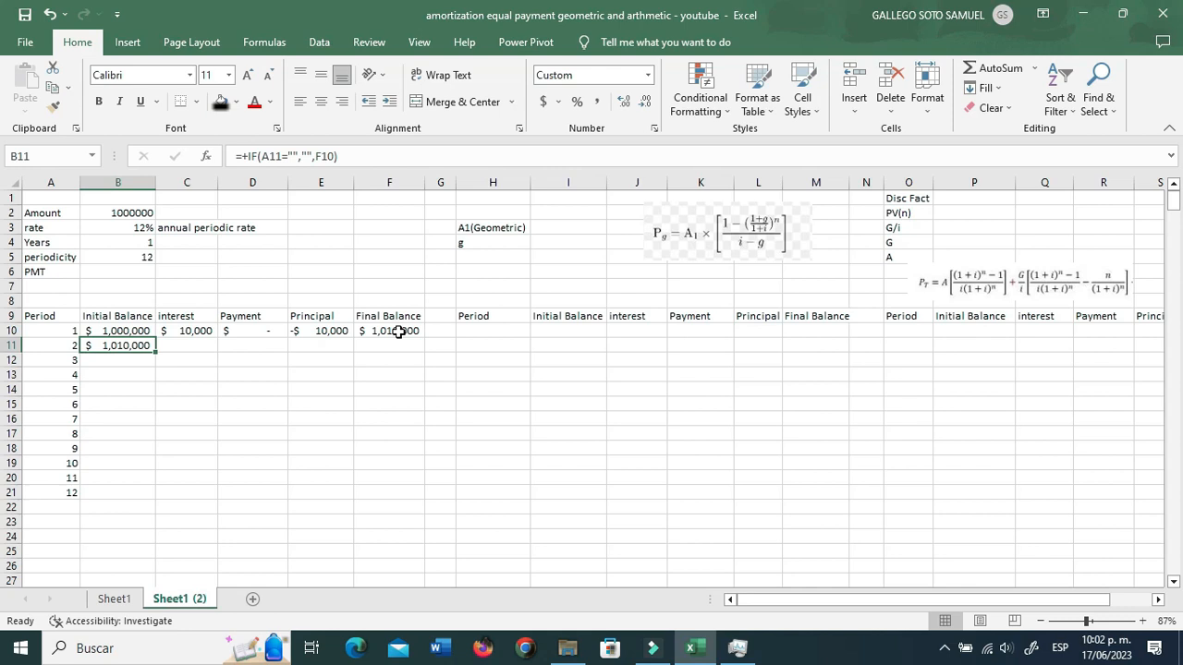
Begin the second period's interest formula in C11 with an IF that returns blank when A11 is empty: =IF(A11="","",
{"action": "key", "text": "Right"}
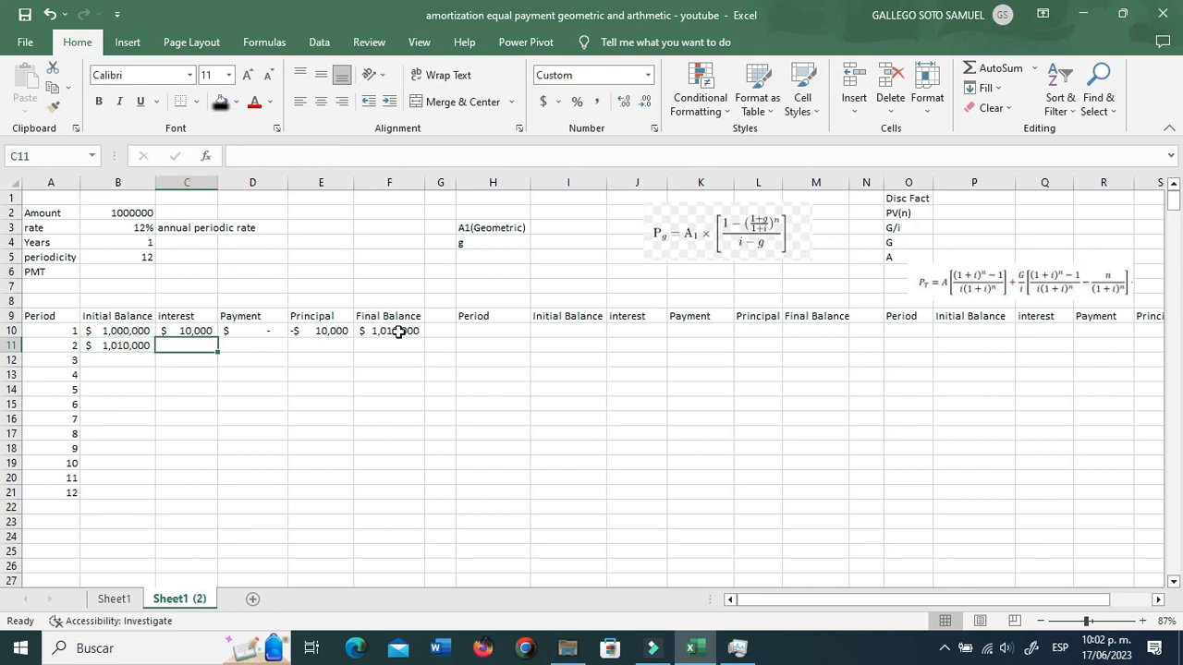
{"action": "type", "text": "=if("}
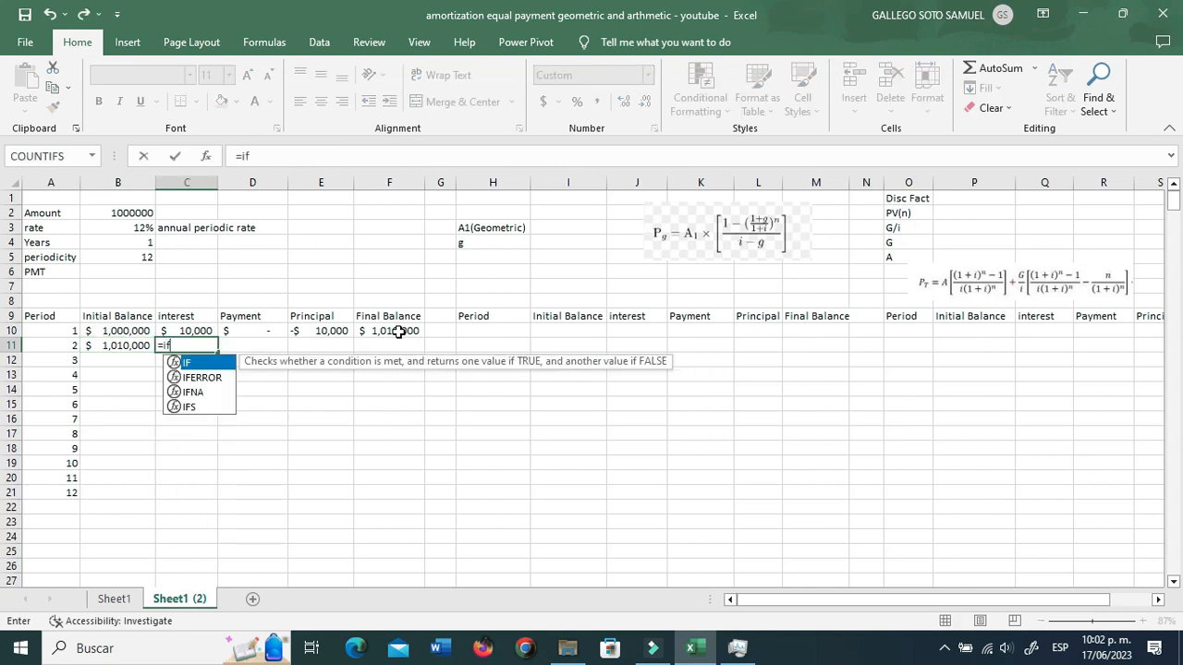
{"action": "key", "text": "Left"}
{"action": "key", "text": "Left"}
{"action": "type", "text": "\""}
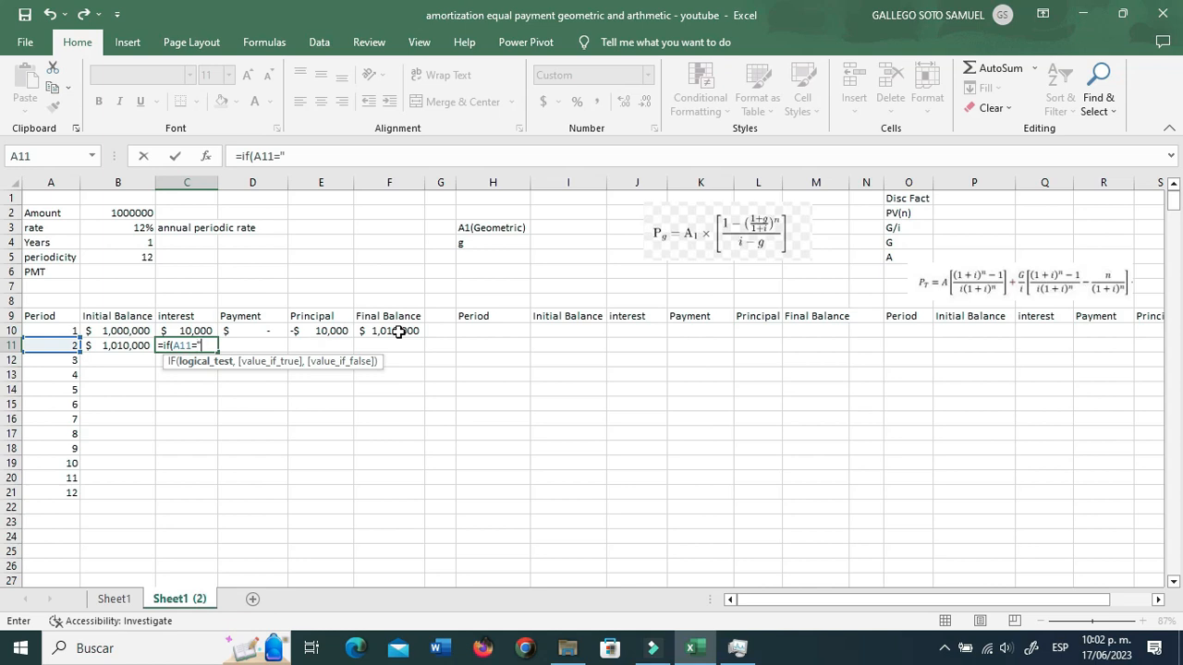
{"action": "type", "text": "\",\"\""}
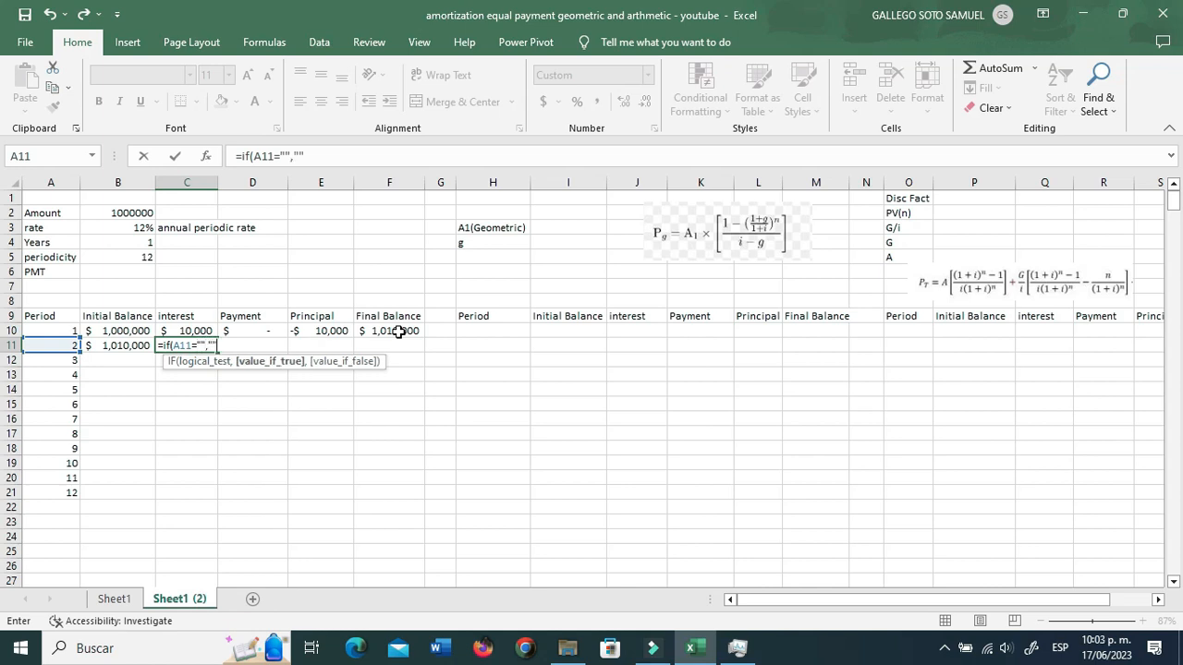
{"action": "type", "text": ","}
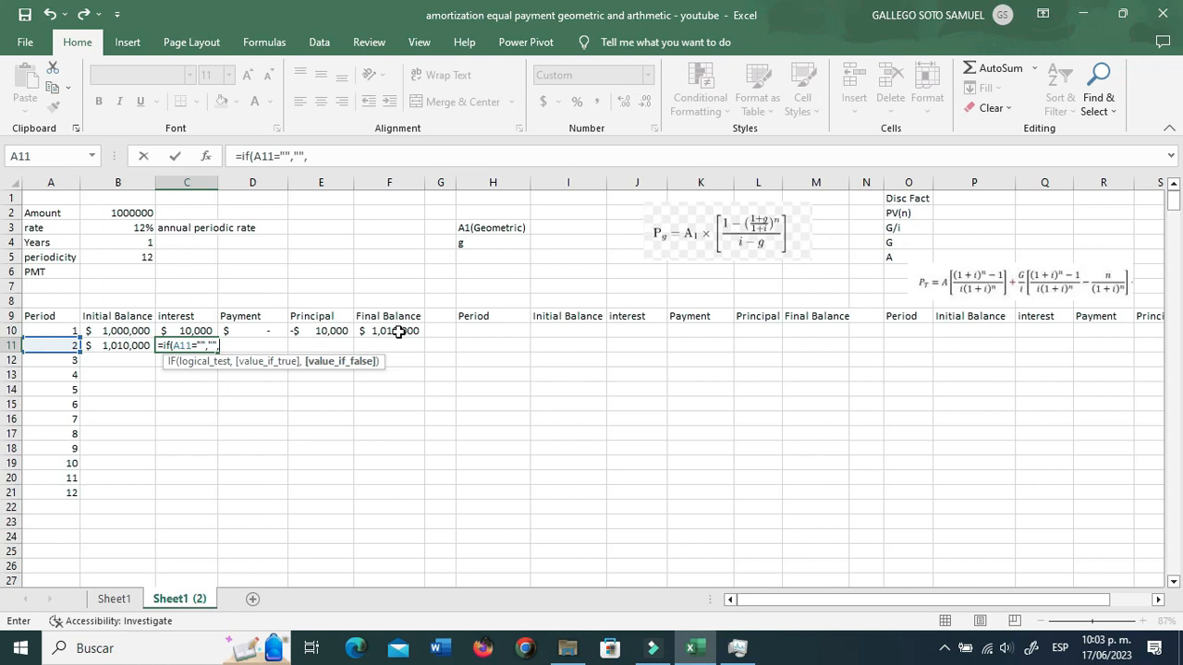
Complete the C11 interest formula with B11*($B$3/$B$5) as the value if false, using absolute rate and periodicity references
{"action": "type", "text": "B11*"}
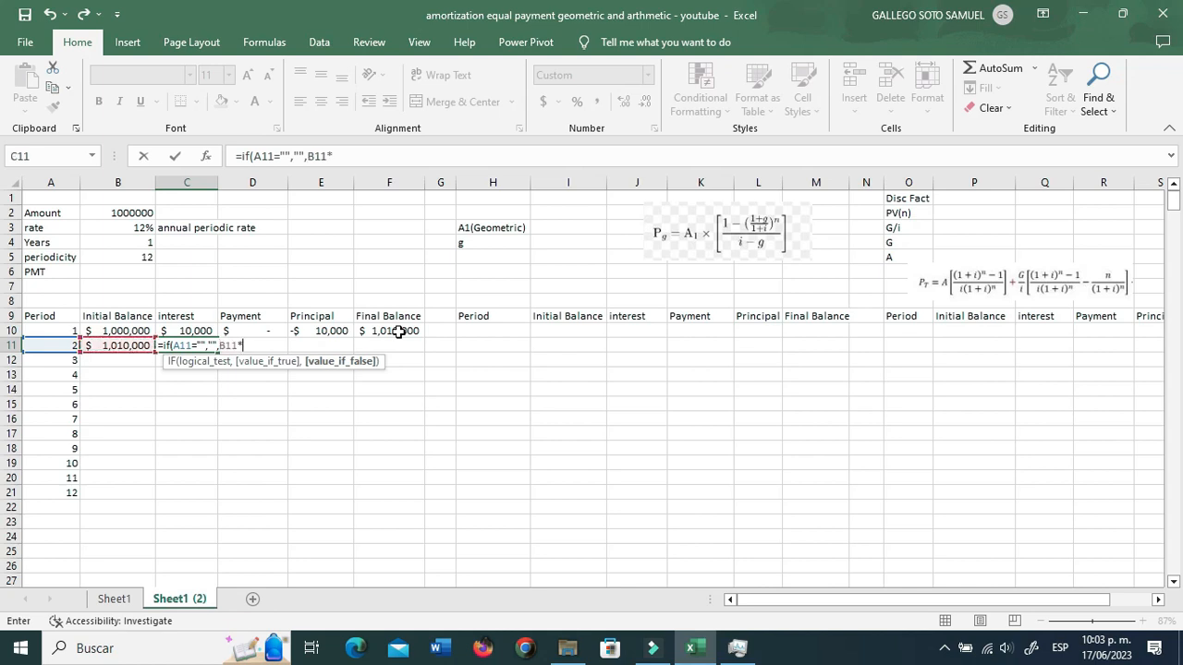
{"action": "type", "text": "("}
{"action": "left_click", "coordinate": [125, 227]}
{"action": "key", "text": "F4"}
{"action": "type", "text": "/"}
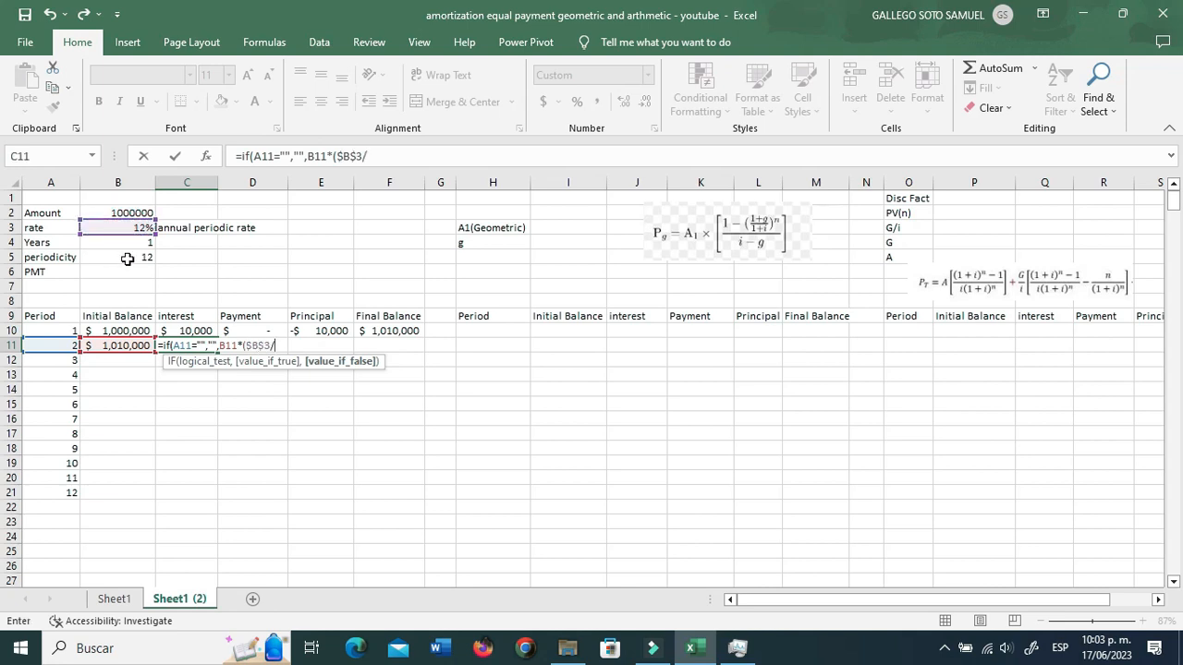
{"action": "left_click", "coordinate": [126, 257]}
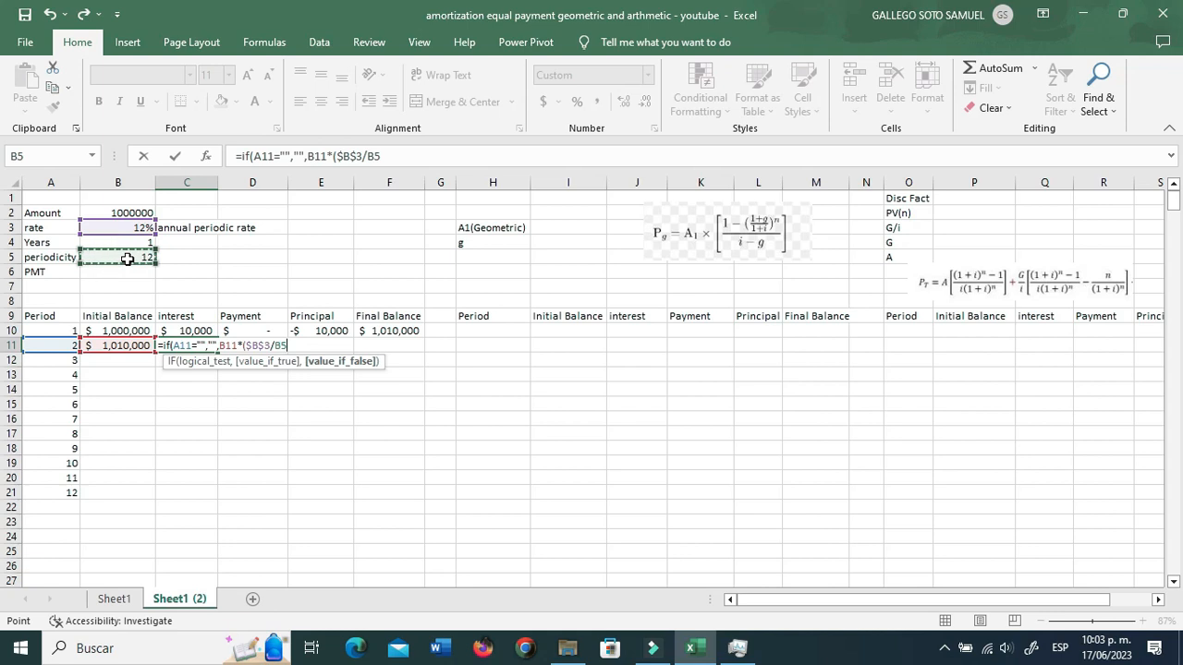
{"action": "key", "text": "F4"}
{"action": "type", "text": ")"}
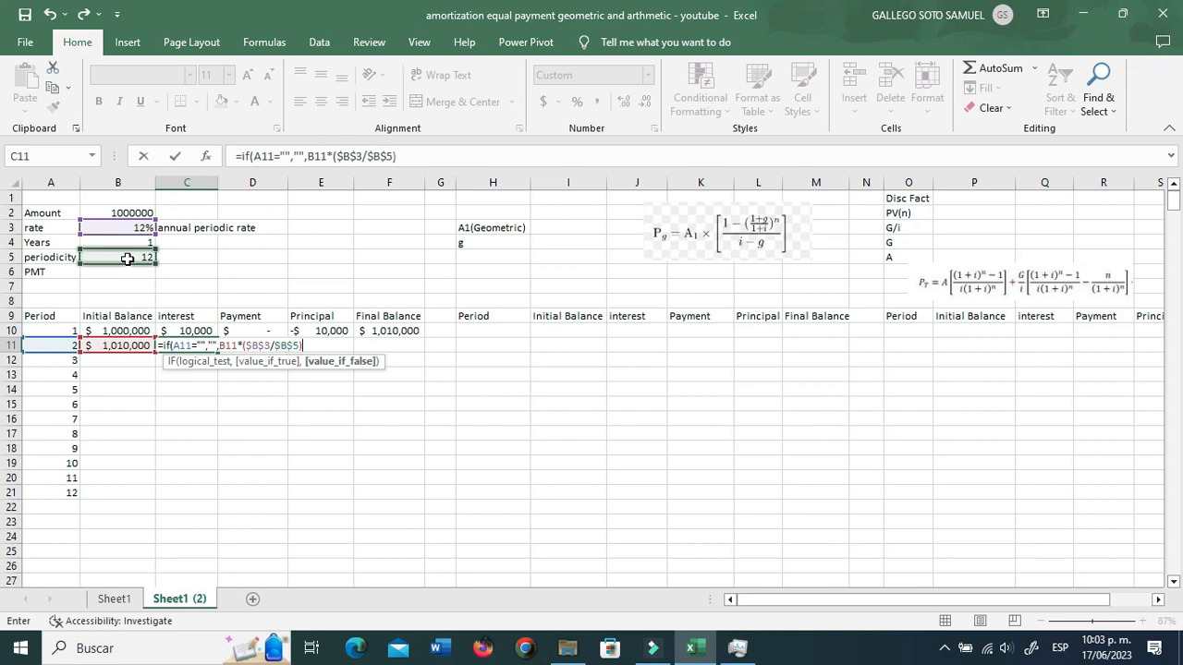
{"action": "key", "text": "ctrl+Return"}
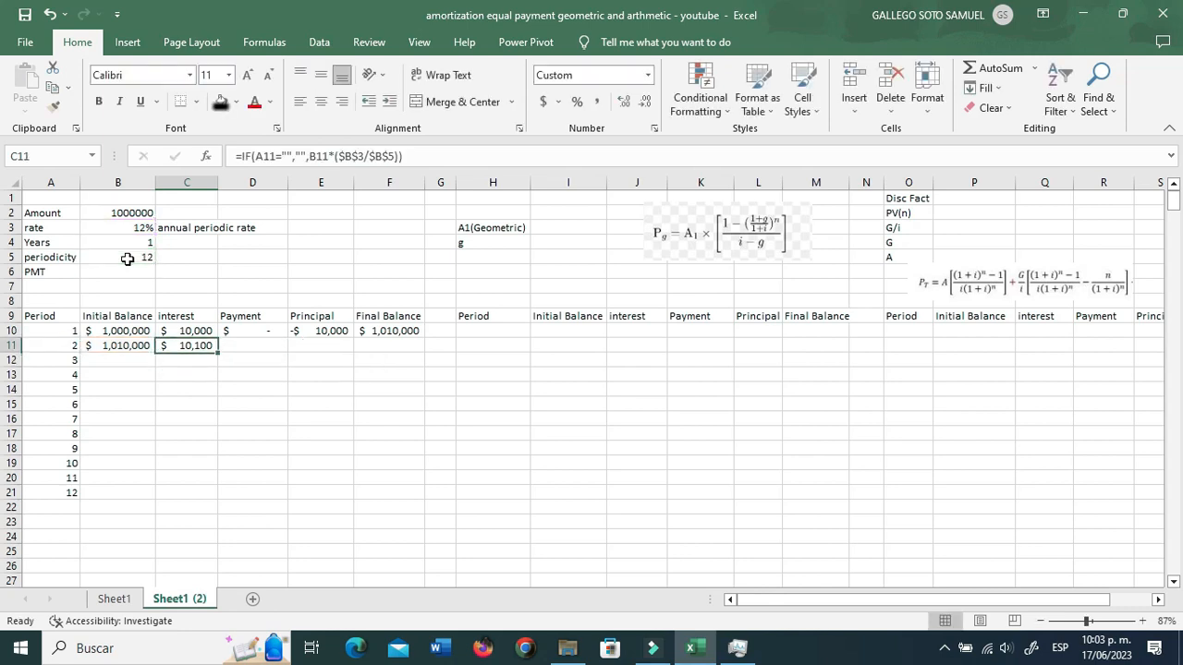
Enter the second period's payment in D11 as +IF(A11="","",D10), repeating the payment above
{"action": "key", "text": "Right"}
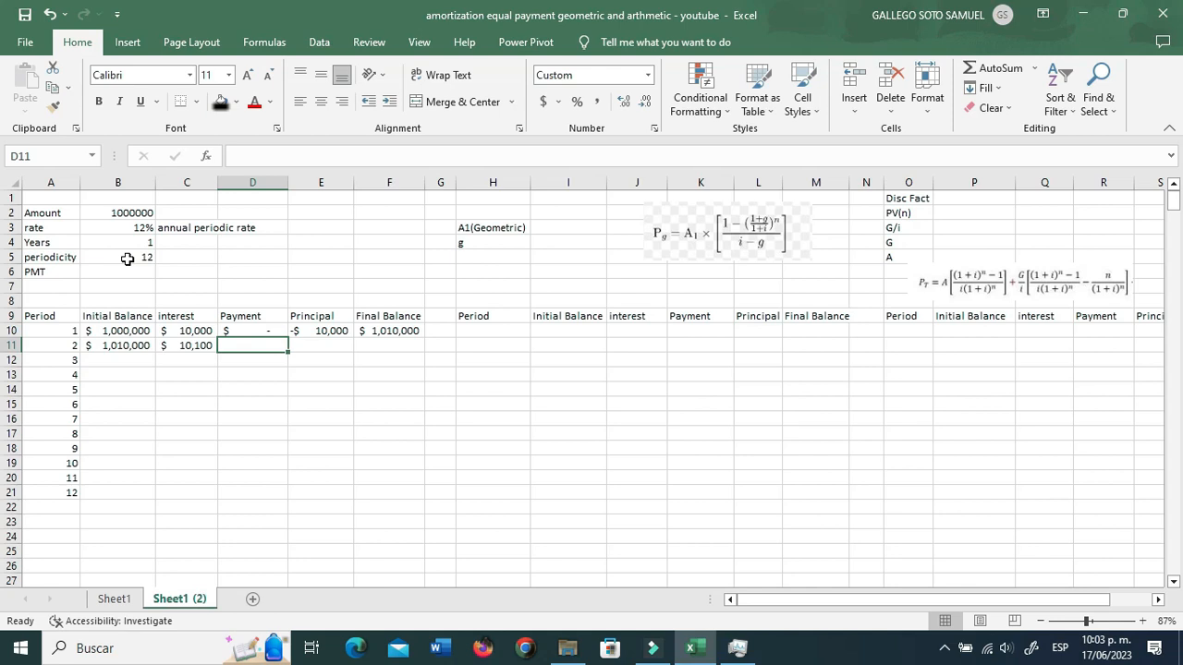
{"action": "type", "text": "+if("}
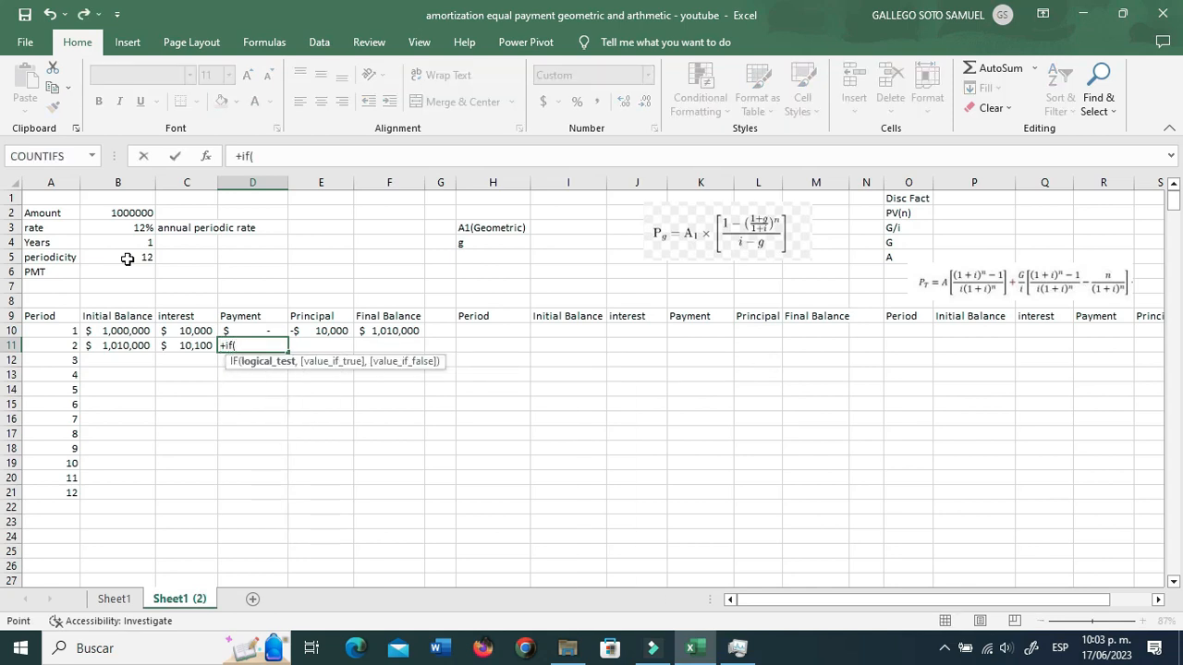
{"action": "key", "text": "Left"}
{"action": "key", "text": "Left"}
{"action": "key", "text": "Left"}
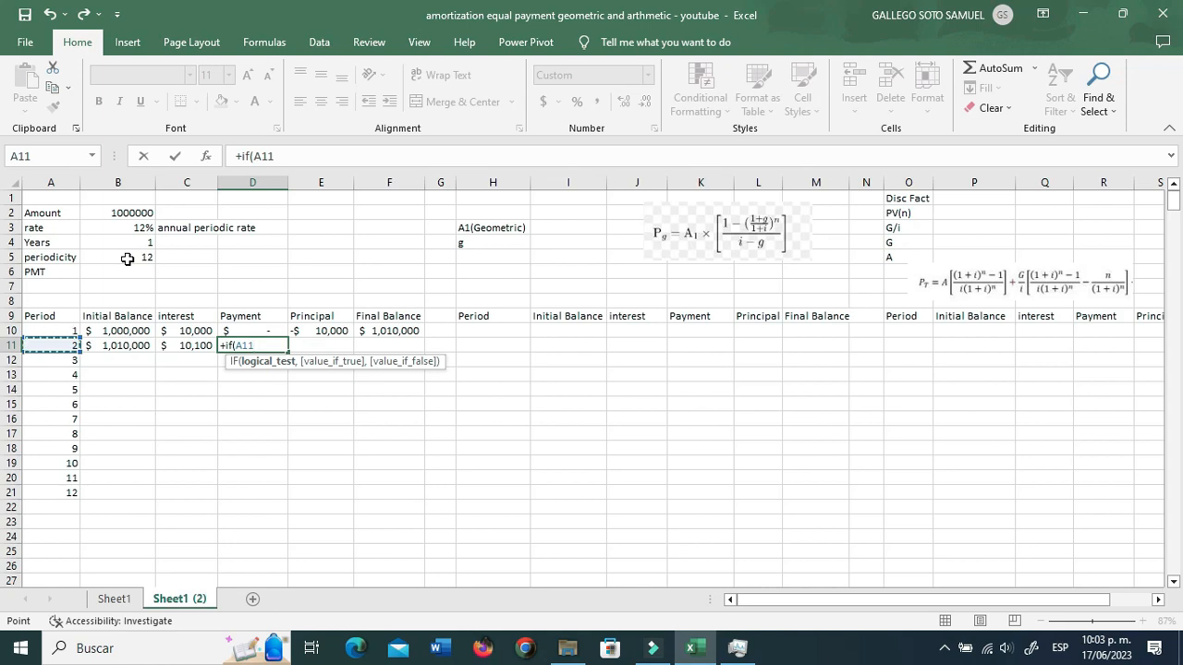
{"action": "type", "text": "=\"\","}
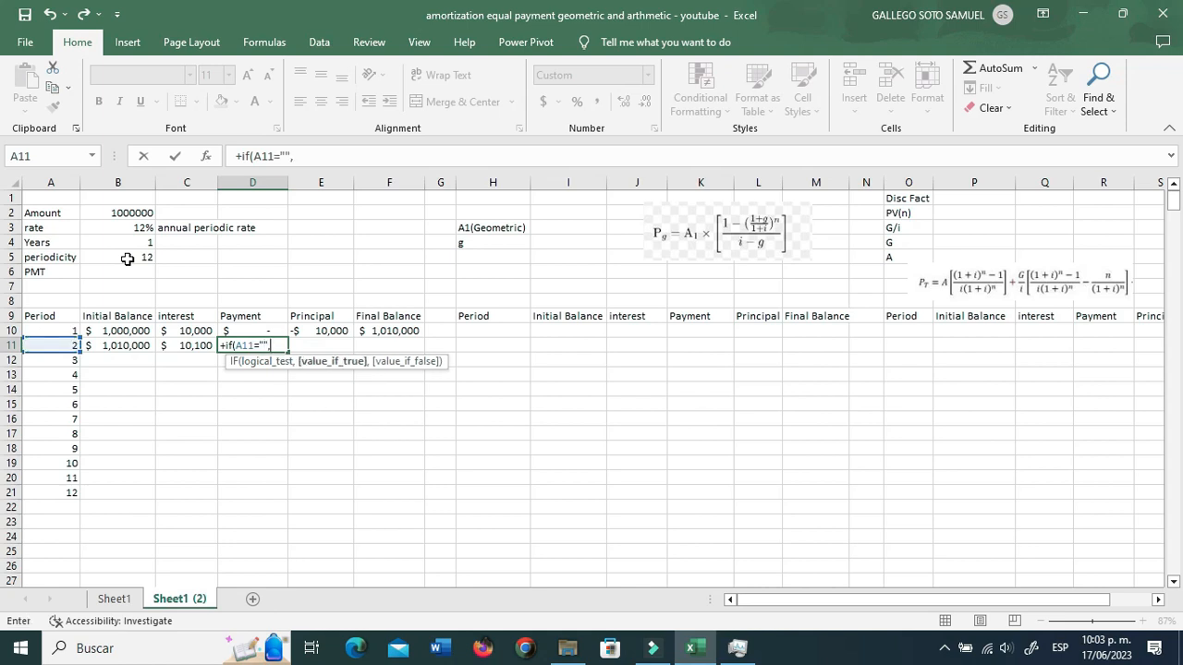
{"action": "type", "text": "\"\","}
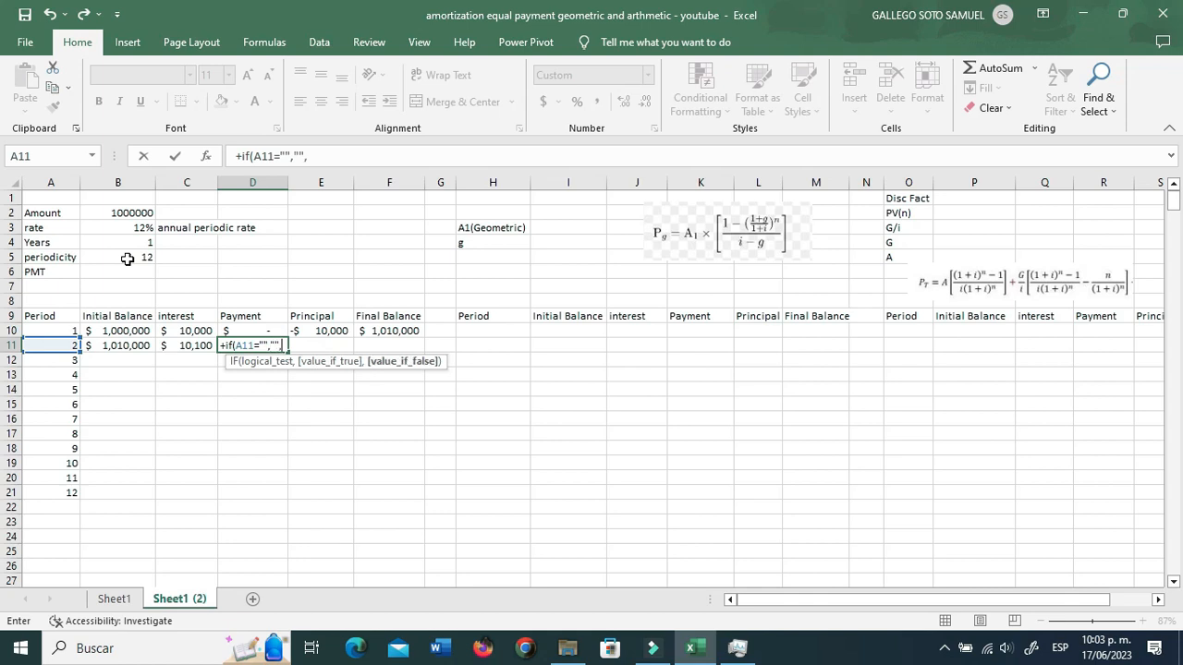
{"action": "key", "text": "Up"}
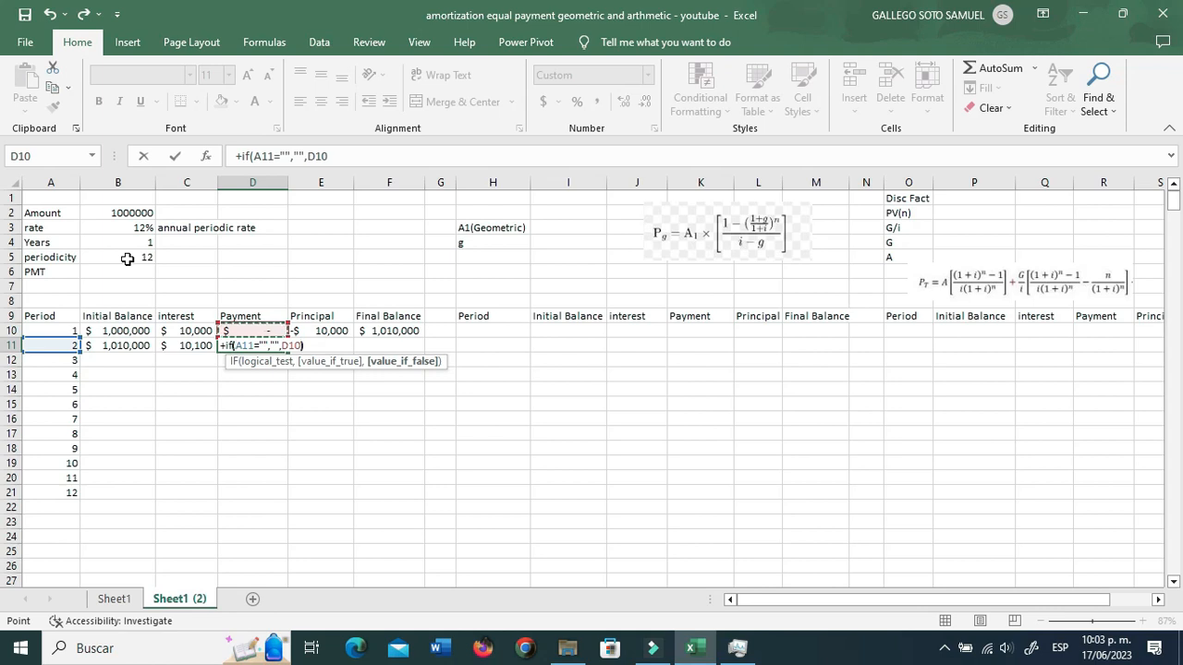
{"action": "type", "text": ")"}
{"action": "key", "text": "Return"}
Calculate the second period's principal in E11 as payment minus interest, blank when the period is empty: =IF(A11="","",D11-C11)
{"action": "key", "text": "Up"}
{"action": "key", "text": "Right"}
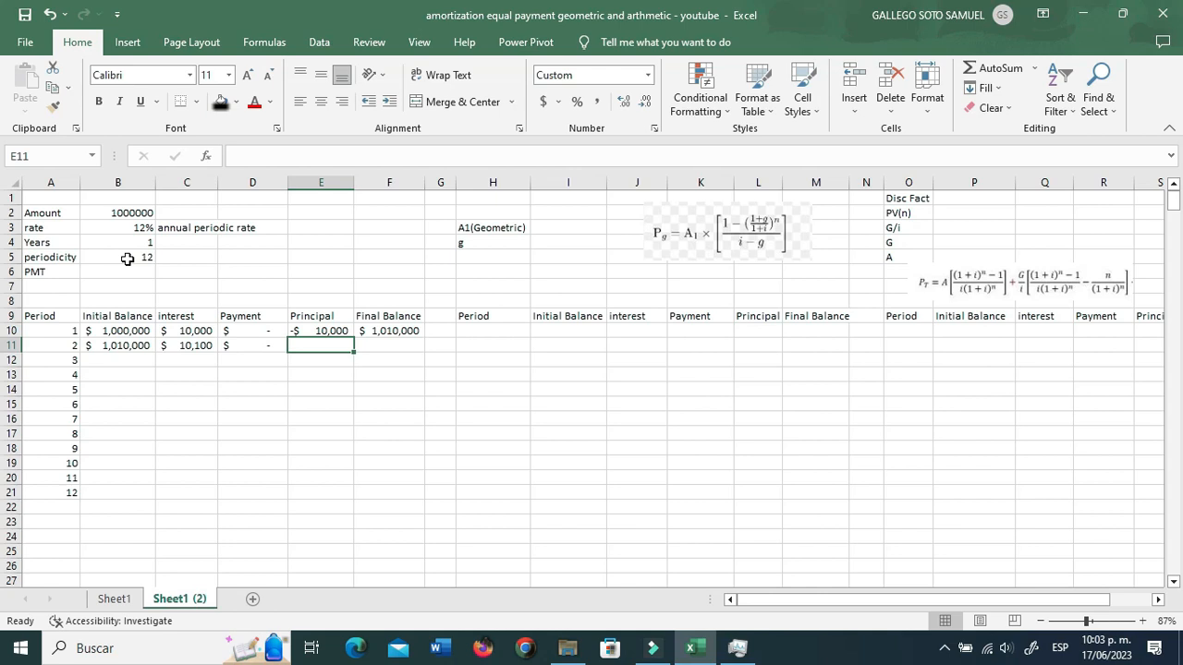
{"action": "type", "text": "=if("}
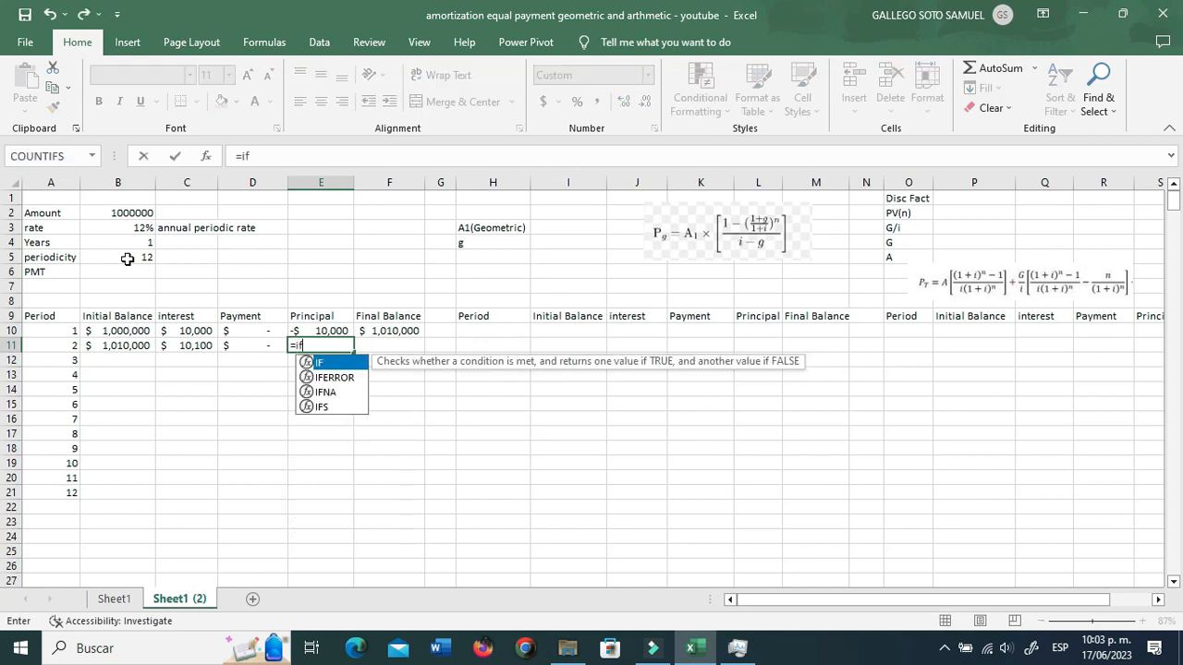
{"action": "key", "text": "Left"}
{"action": "key", "text": "Left"}
{"action": "key", "text": "Left"}
{"action": "key", "text": "Left"}
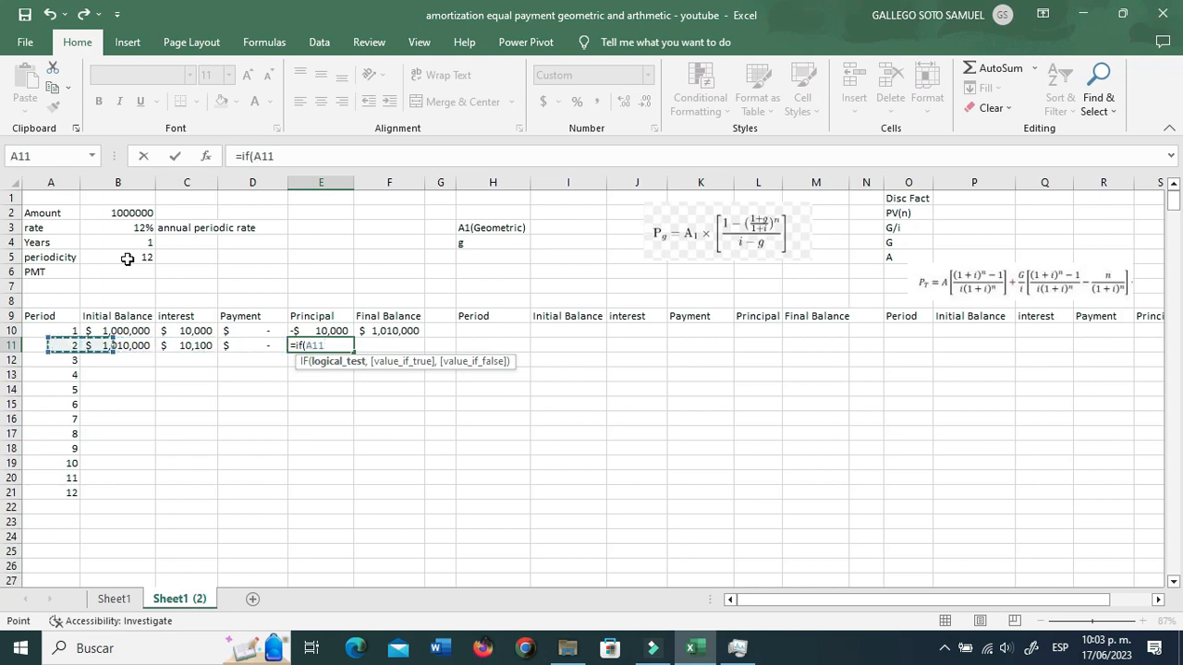
{"action": "type", "text": "="}
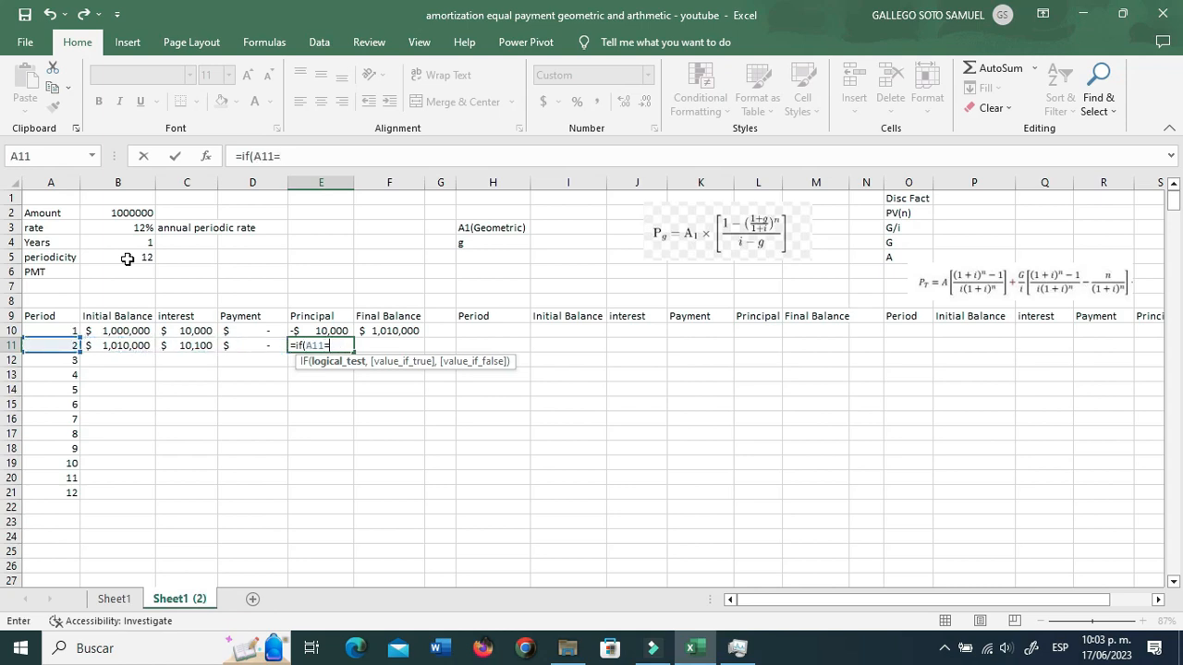
{"action": "type", "text": "22,\"\","}
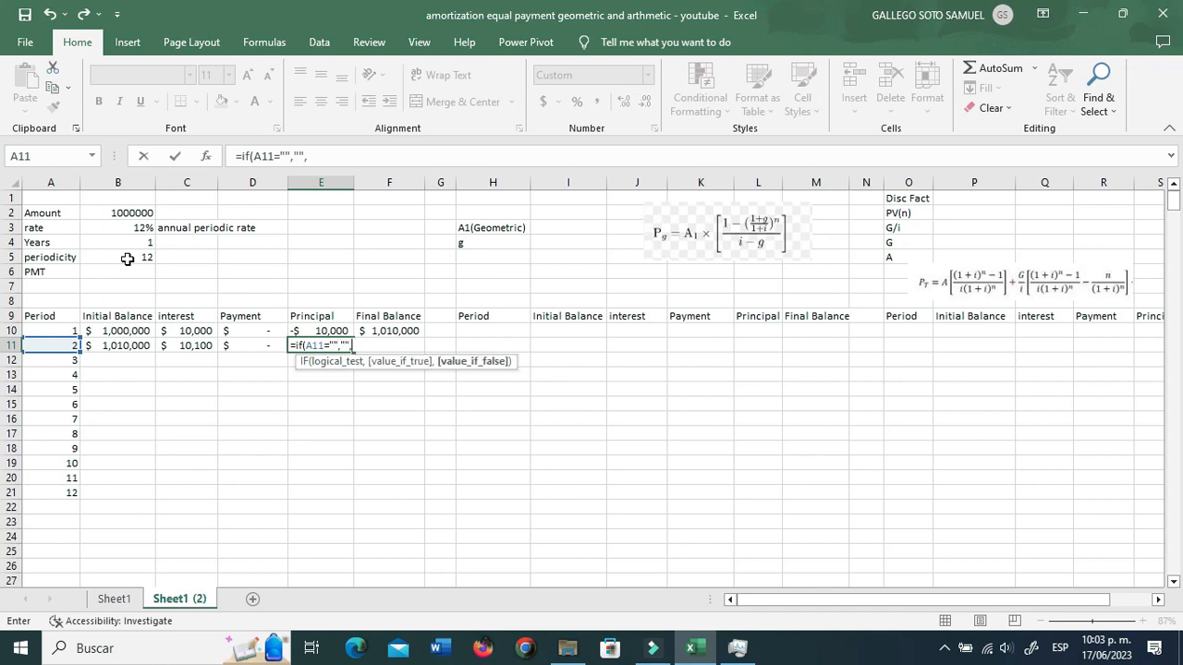
{"action": "left_click", "coordinate": [252, 344]}
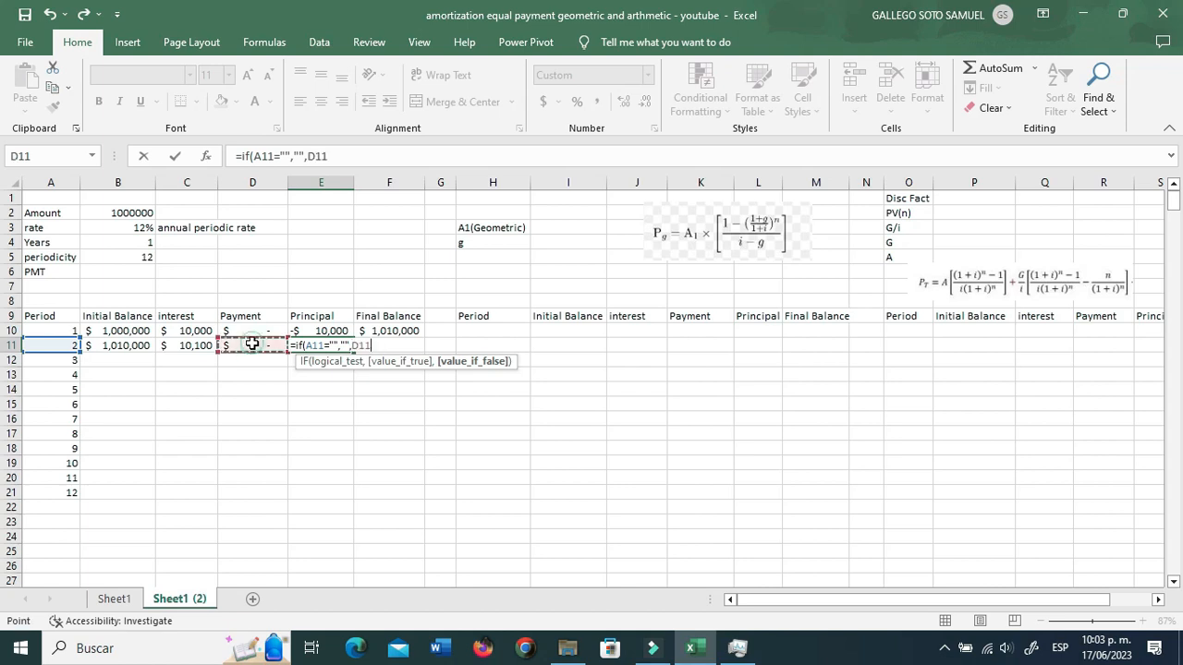
{"action": "type", "text": "-"}
{"action": "left_click", "coordinate": [187, 344]}
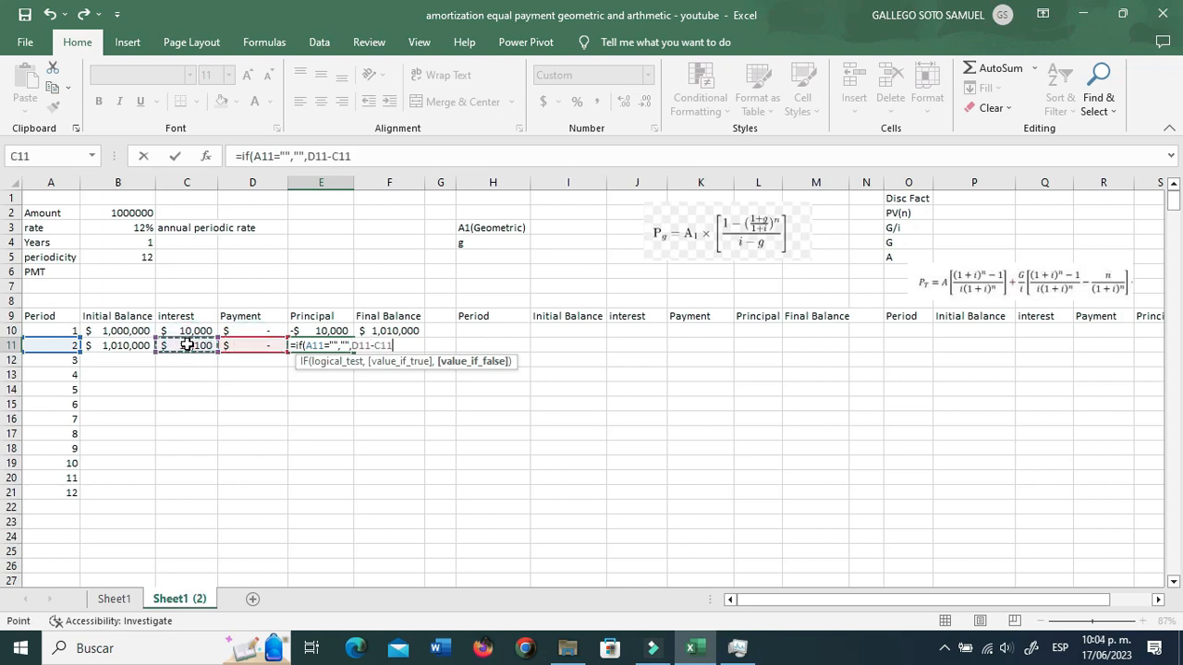
{"action": "type", "text": ")"}
{"action": "key", "text": "ctrl+Return"}
Calculate the second period's final balance in F11 as initial balance minus principal: +B11-E11
{"action": "key", "text": "Right"}
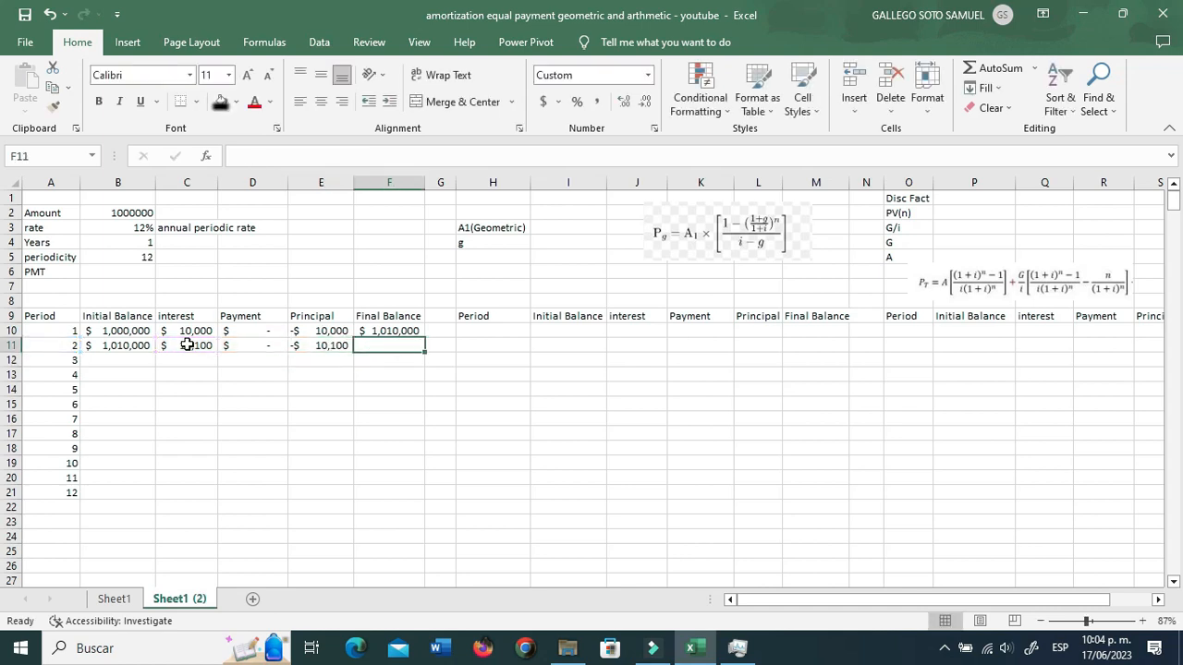
{"action": "type", "text": "+"}
{"action": "key", "text": "Left"}
{"action": "key", "text": "Left"}
{"action": "key", "text": "Left"}
{"action": "key", "text": "Left"}
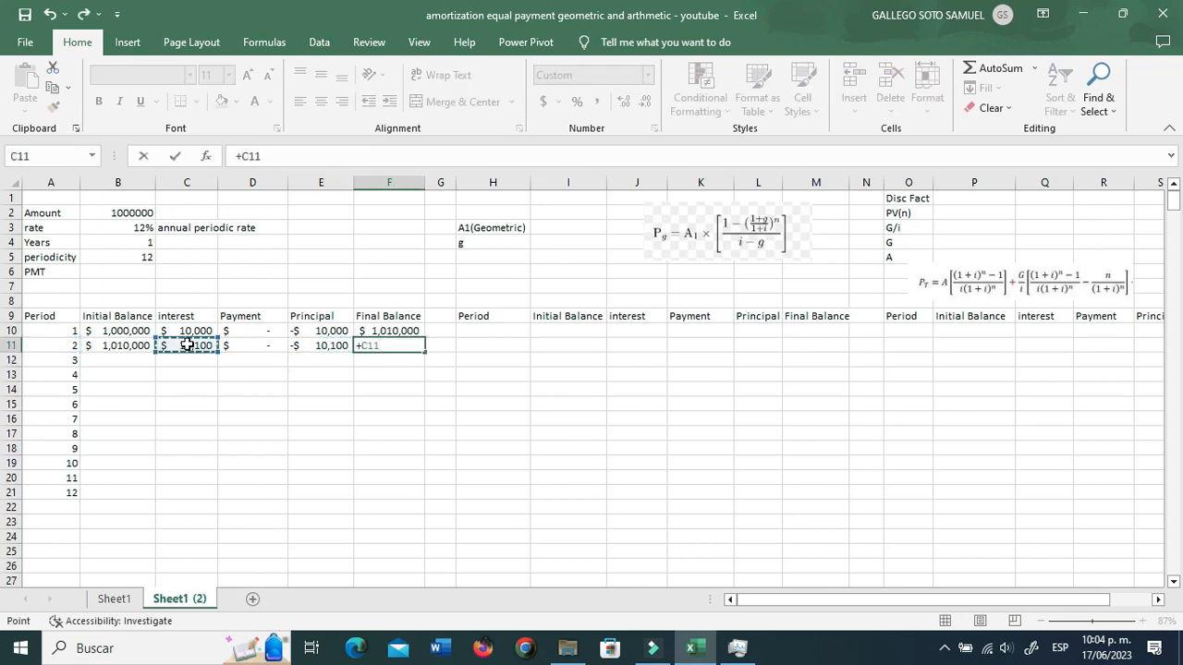
{"action": "type", "text": "-"}
{"action": "key", "text": "Left"}
{"action": "key", "text": "ctrl+Return"}
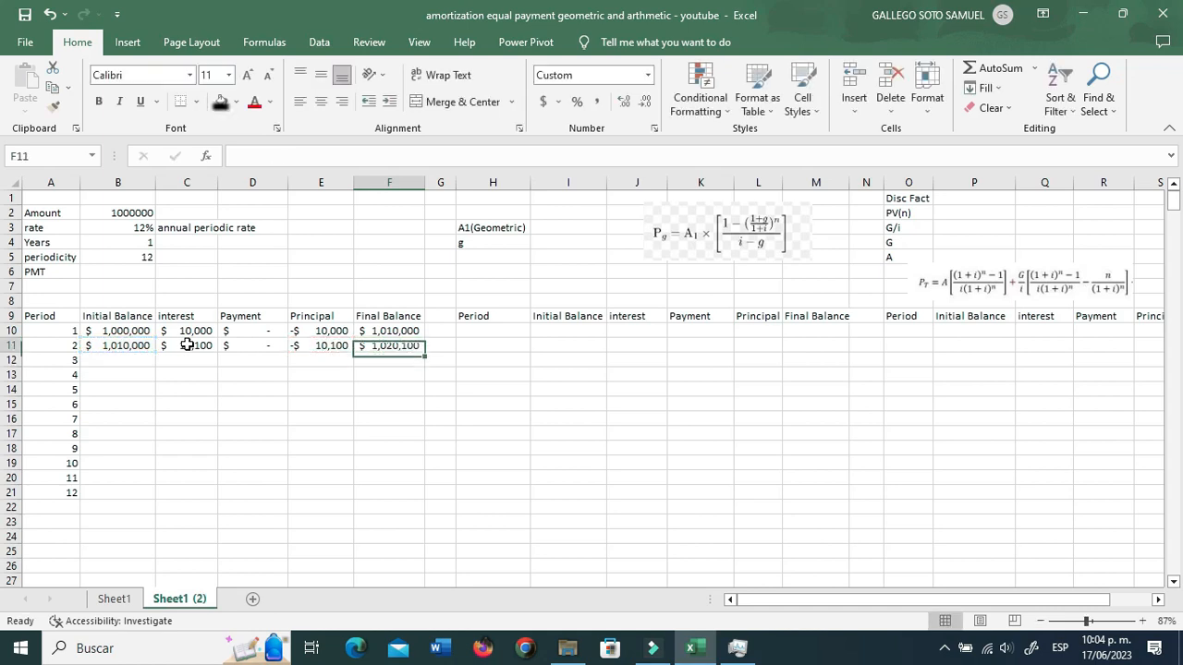
Copy the second-period formulas in B11:F11 down the rest of the table and check F22 below the last period
{"action": "left_click_drag", "start_coordinate": [128, 345], "coordinate": [385, 345]}
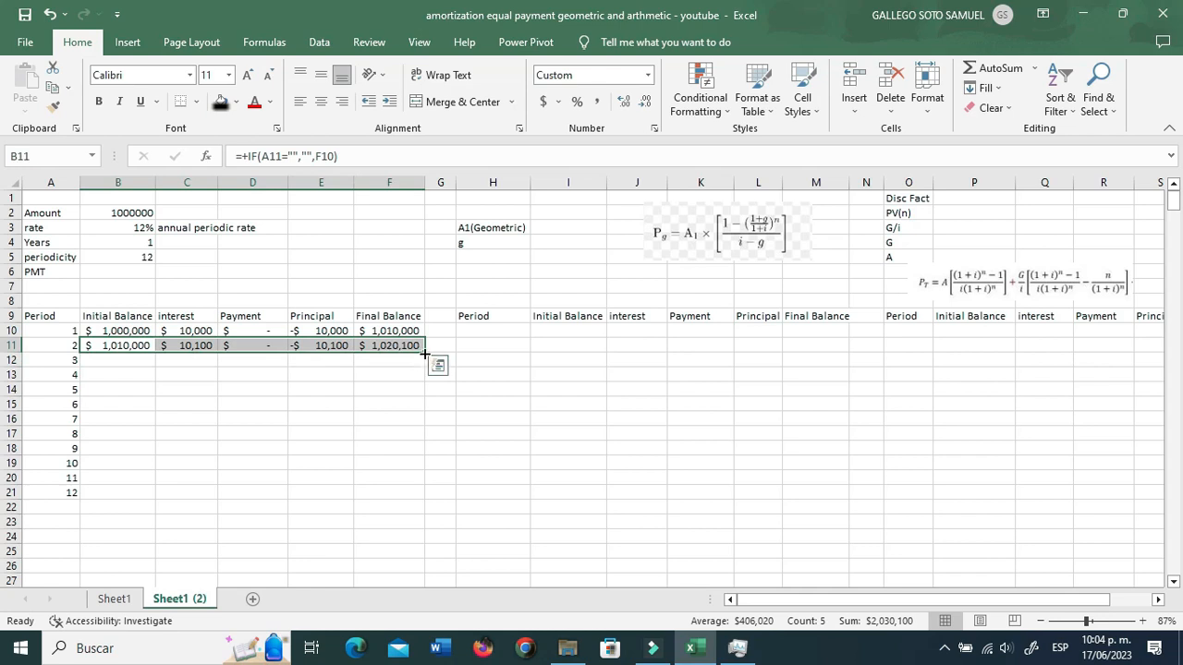
{"action": "double_click", "coordinate": [425, 355]}
{"action": "left_click", "coordinate": [365, 459]}
{"action": "left_click", "coordinate": [387, 506]}
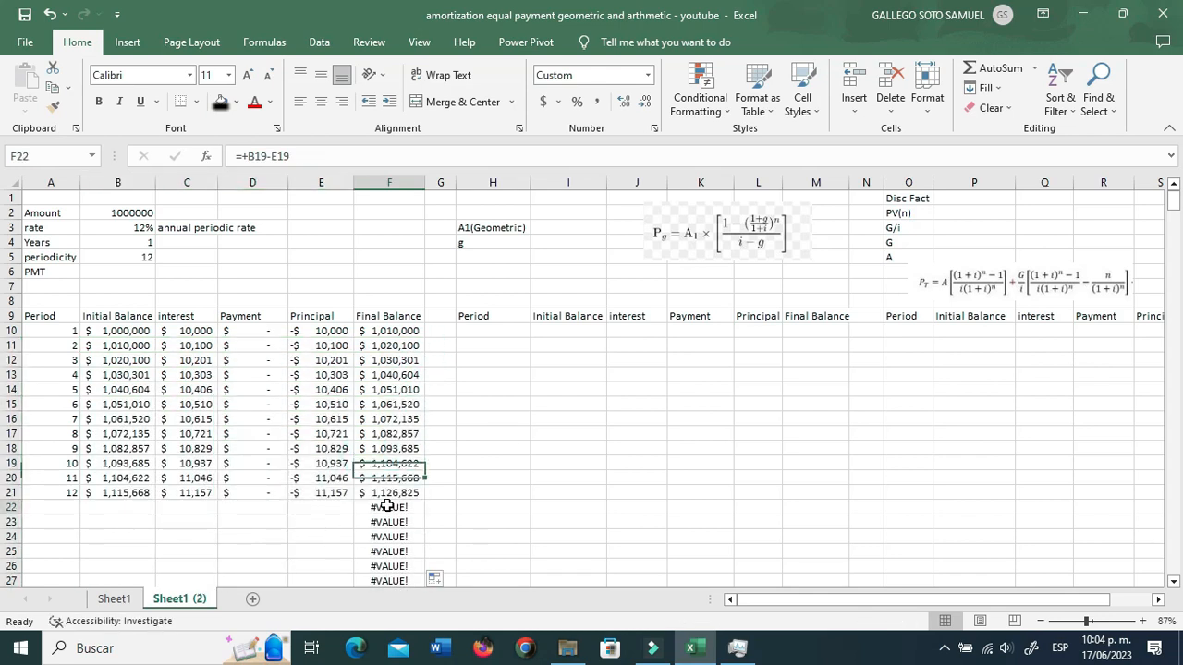
{"action": "left_click", "coordinate": [395, 332]}
{"action": "left_click", "coordinate": [386, 508]}
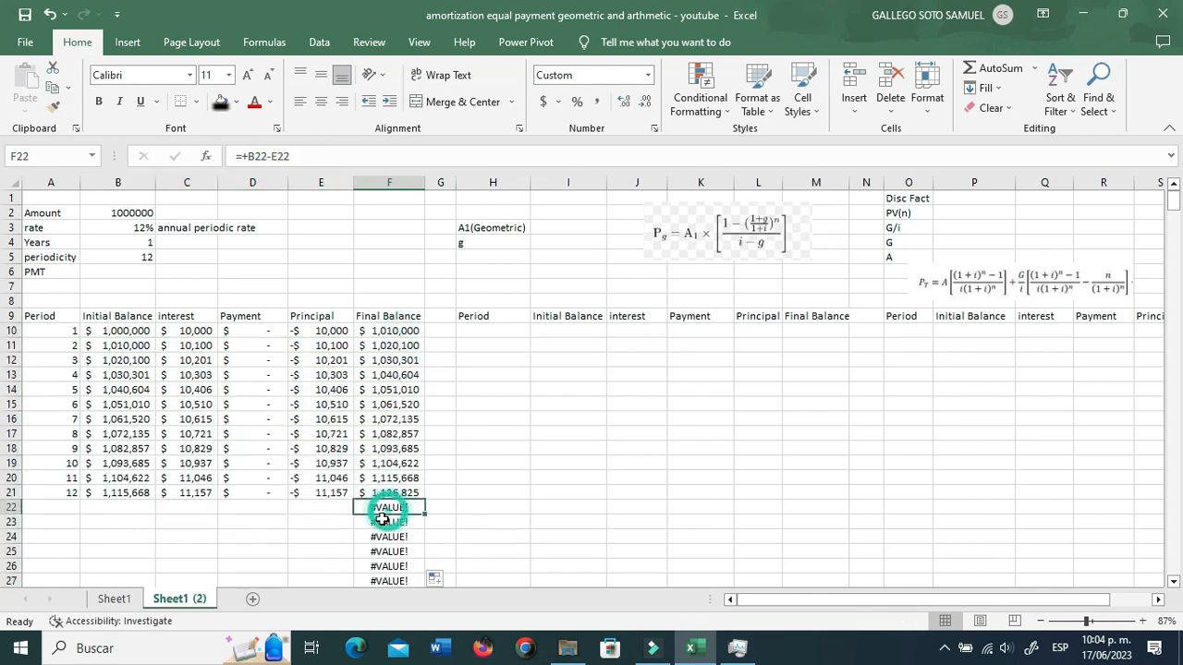
{"action": "left_click", "coordinate": [337, 506]}
Begin wrapping the F11 final balance formula in an IF function that tests A11, replacing the leading plus sign
{"action": "left_click", "coordinate": [390, 342]}
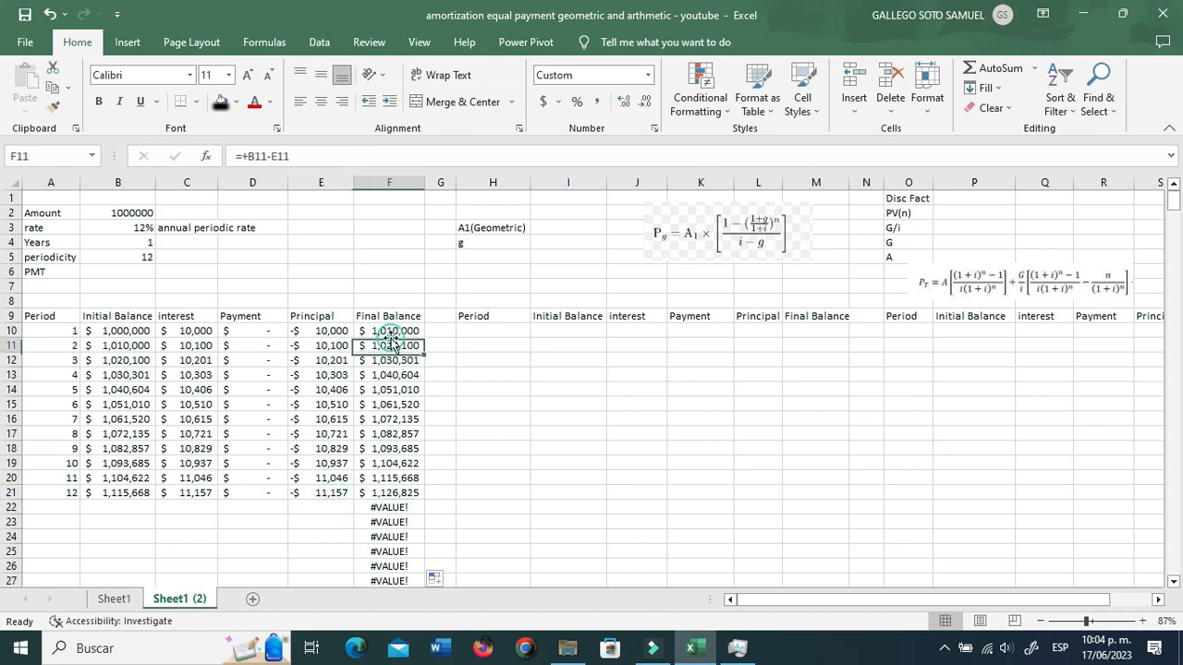
{"action": "left_click", "coordinate": [246, 156]}
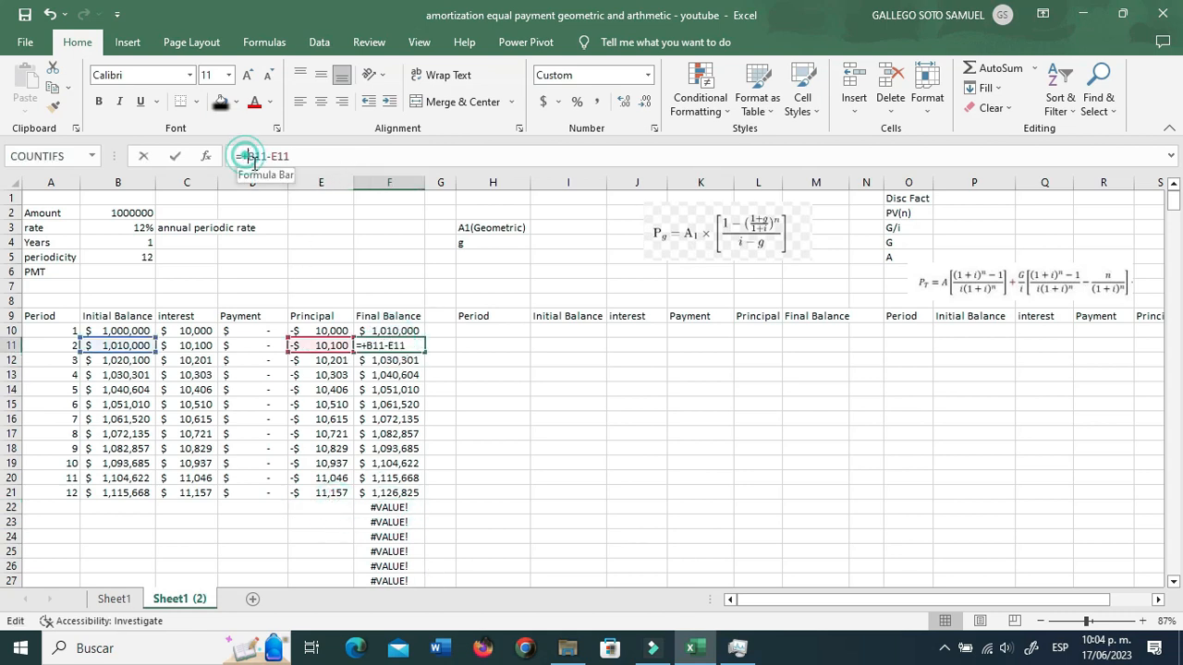
{"action": "key", "text": "BackSpace"}
{"action": "type", "text": "if"}
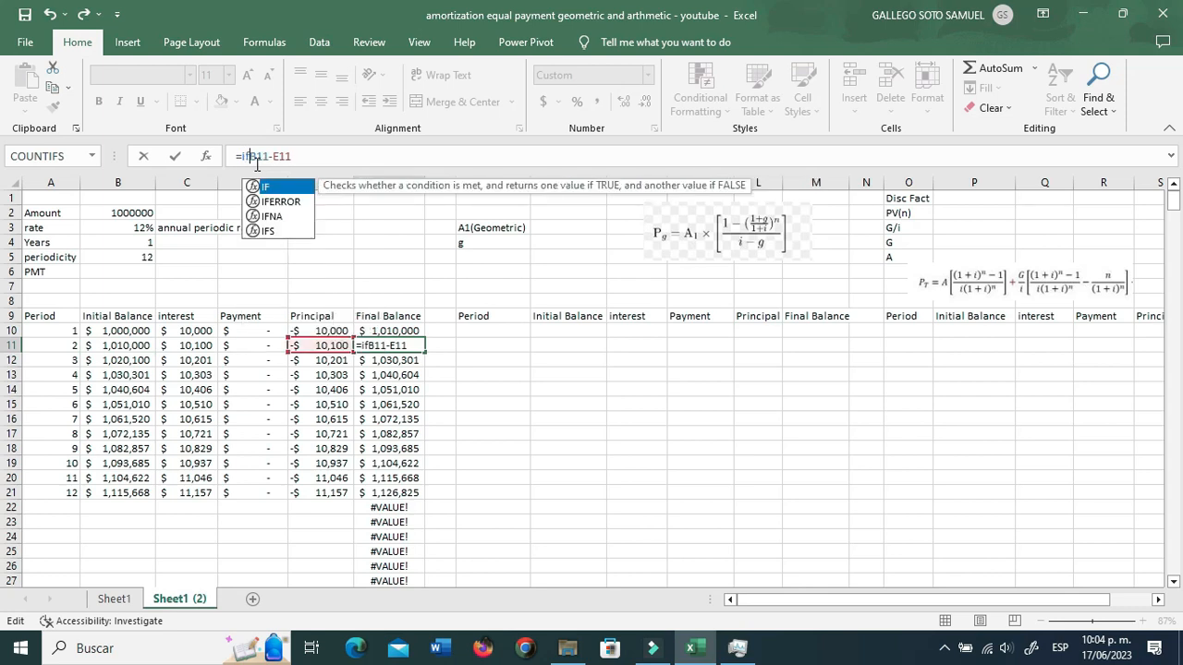
{"action": "type", "text": "("}
{"action": "key", "text": "Home"}
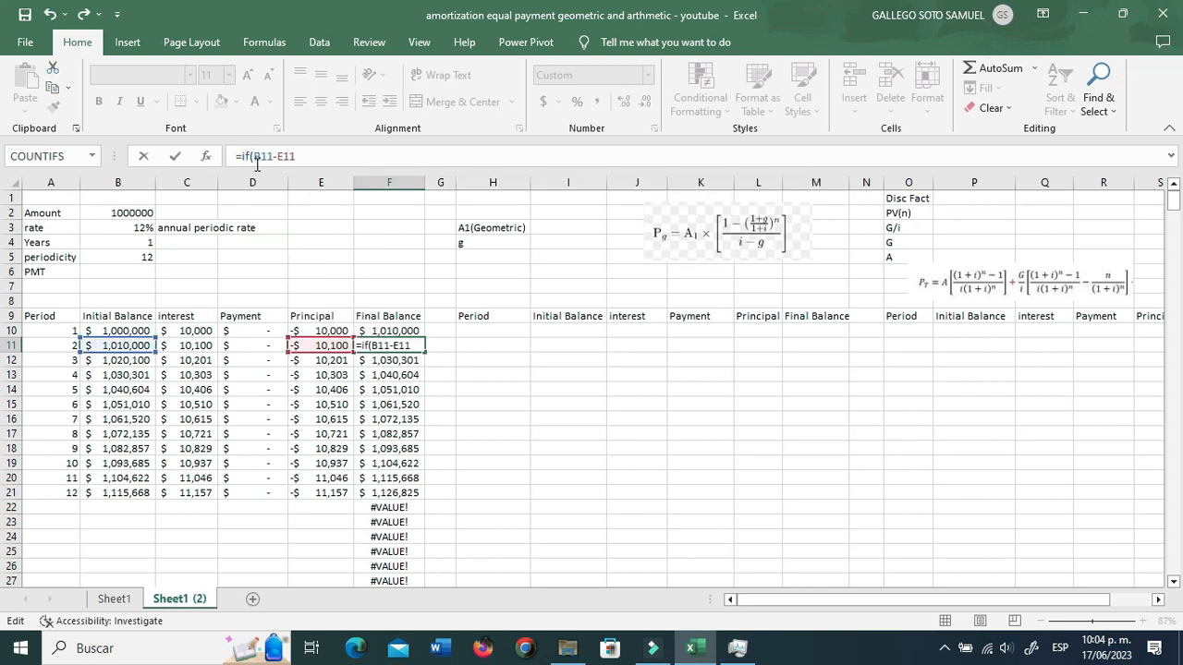
{"action": "left_click", "coordinate": [255, 159]}
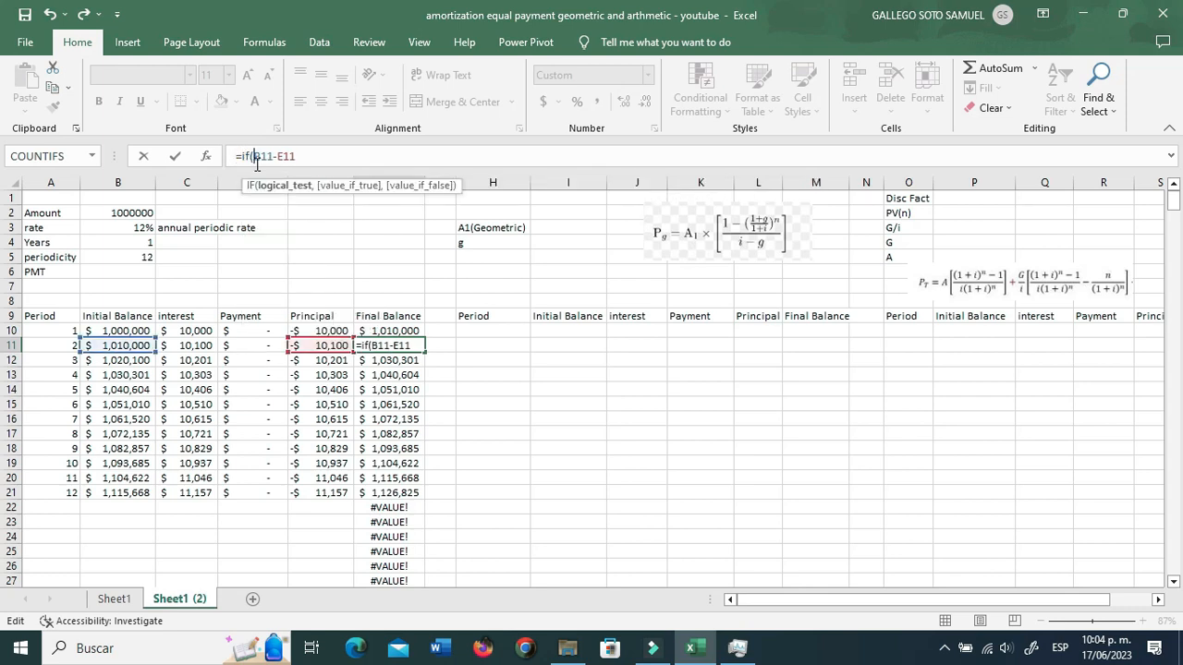
{"action": "left_click", "coordinate": [64, 345]}
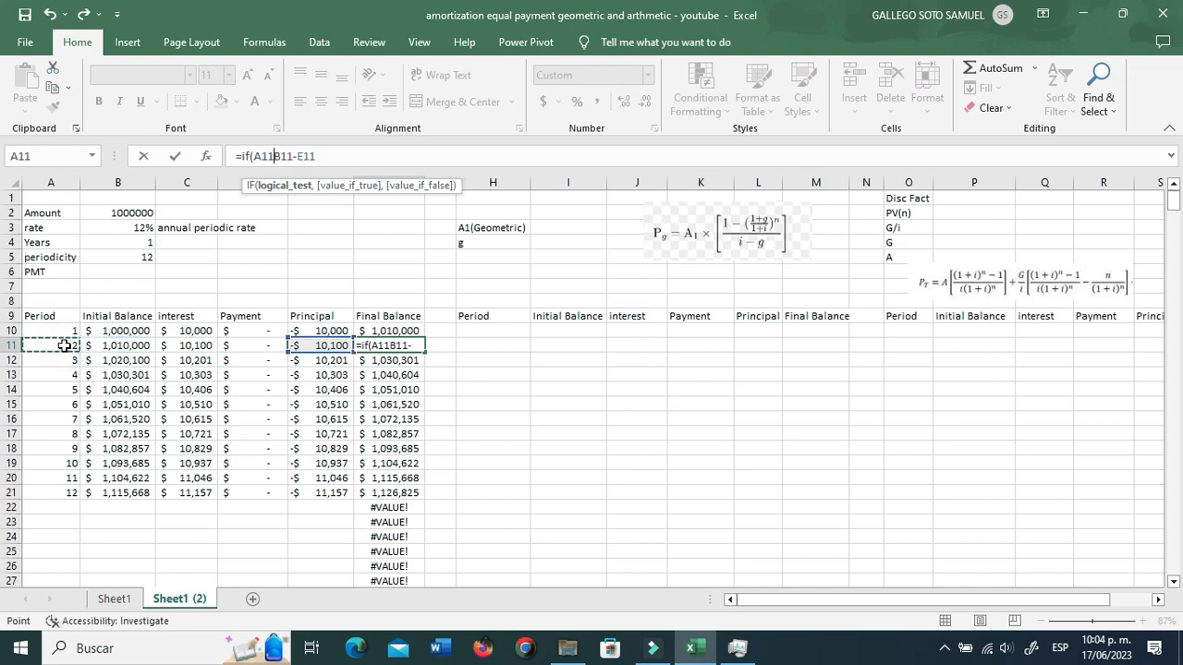
Complete F11 as =IF(A11="","",B11-E11) and copy it down the Final Balance column
{"action": "type", "text": "=\"\","}
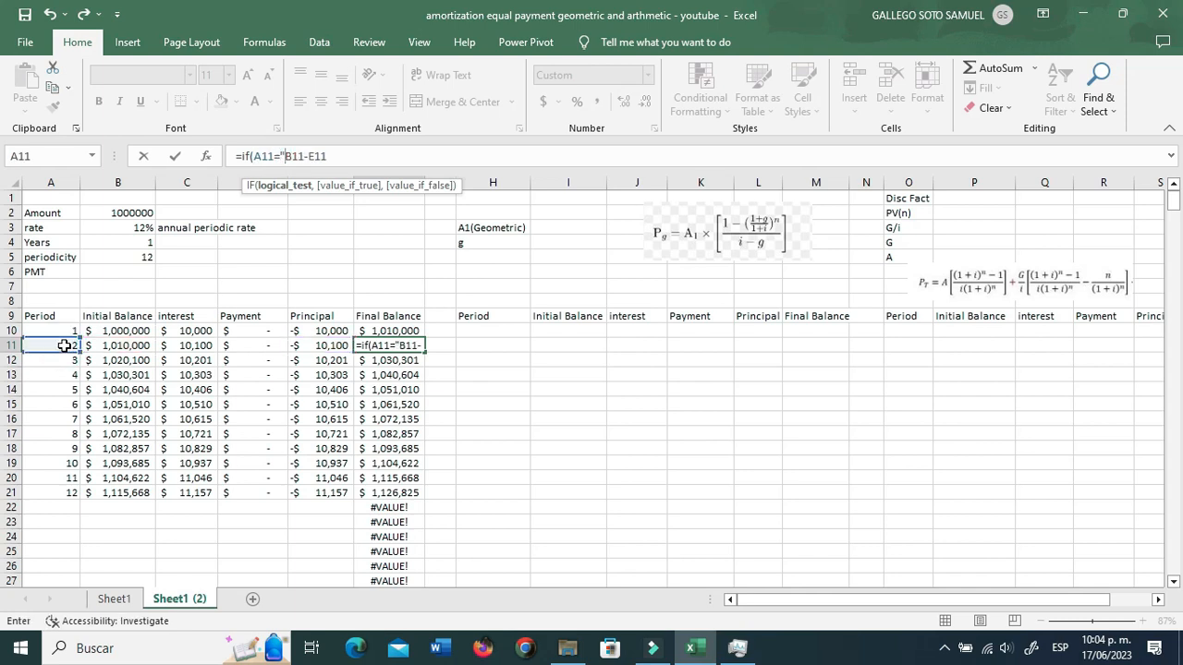
{"action": "type", "text": "\"\","}
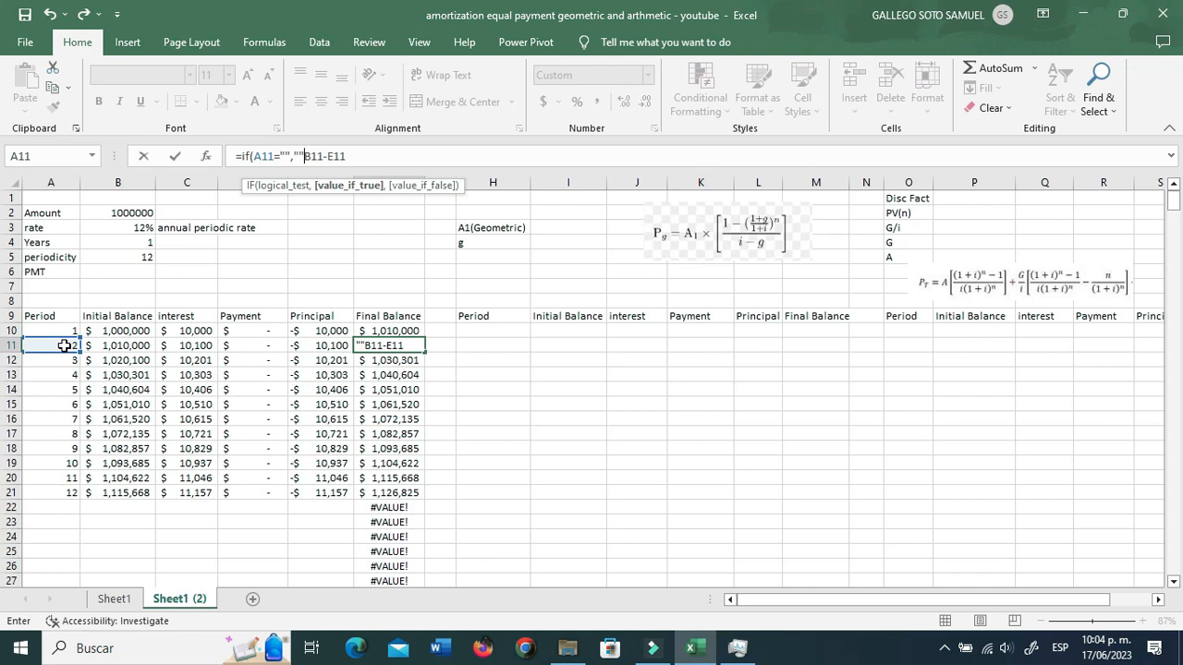
{"action": "left_click", "coordinate": [354, 155]}
{"action": "type", "text": ")"}
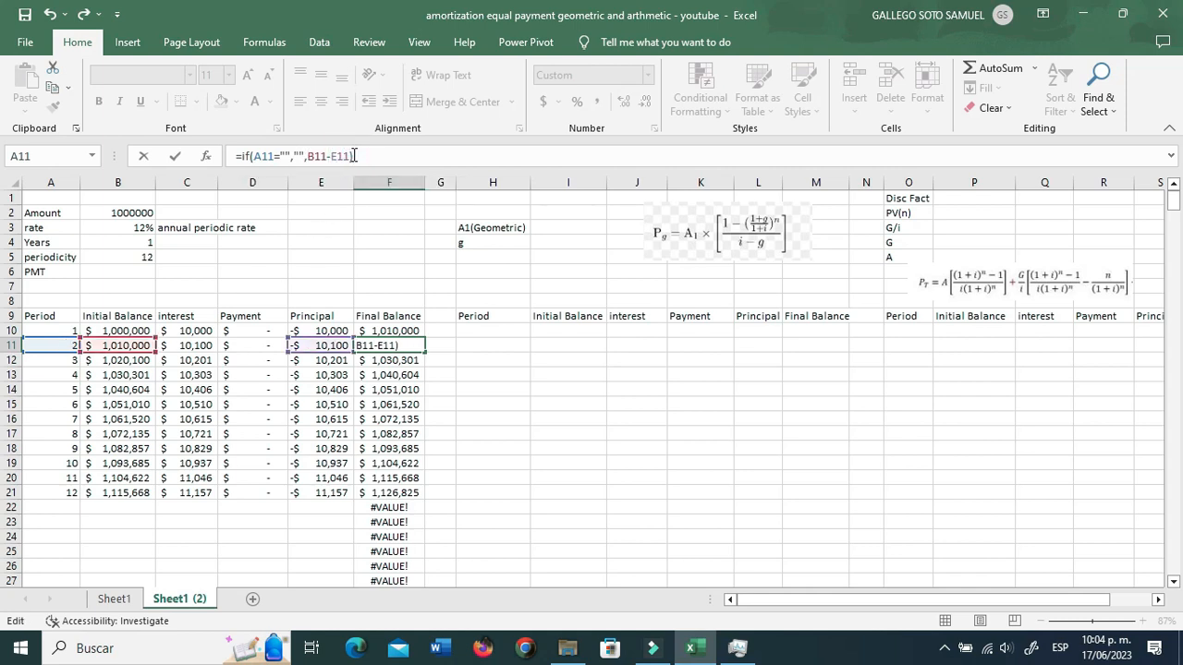
{"action": "key", "text": "ctrl+Return"}
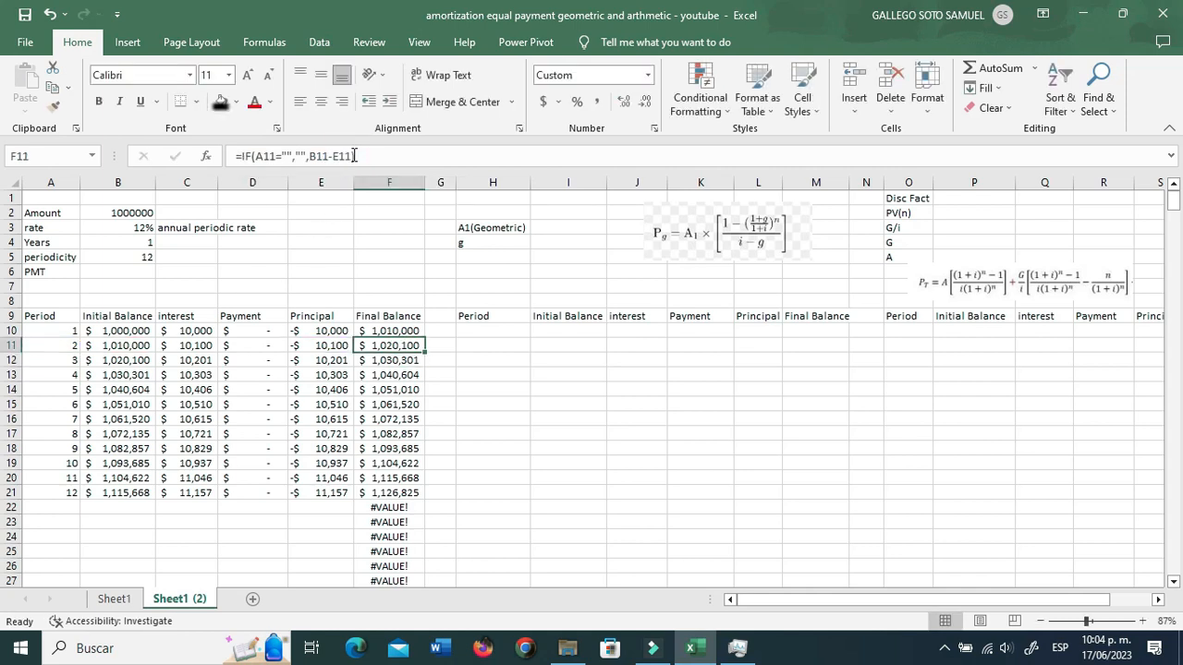
{"action": "double_click", "coordinate": [428, 353]}
{"action": "left_click", "coordinate": [410, 464]}
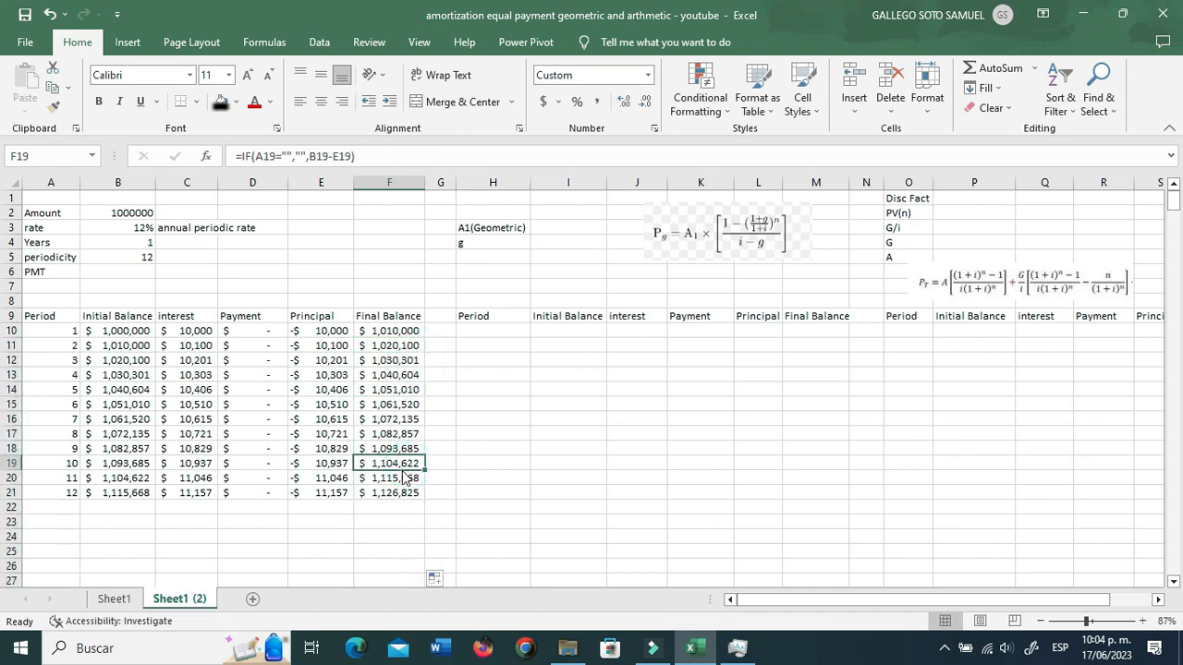
Begin a PMT function in B6 with B3/B5 as the periodic rate
{"action": "left_click", "coordinate": [278, 333]}
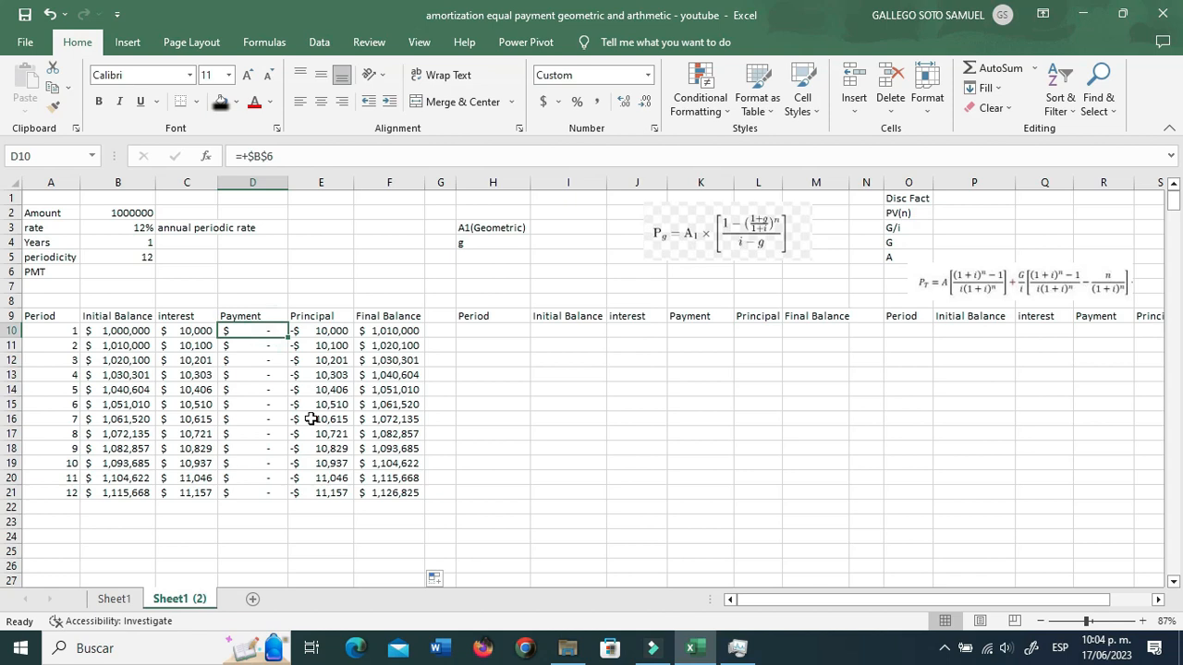
{"action": "key", "text": "Up"}
{"action": "key", "text": "Up"}
{"action": "key", "text": "Up"}
{"action": "key", "text": "Left"}
{"action": "key", "text": "Left"}
{"action": "key", "text": "Up"}
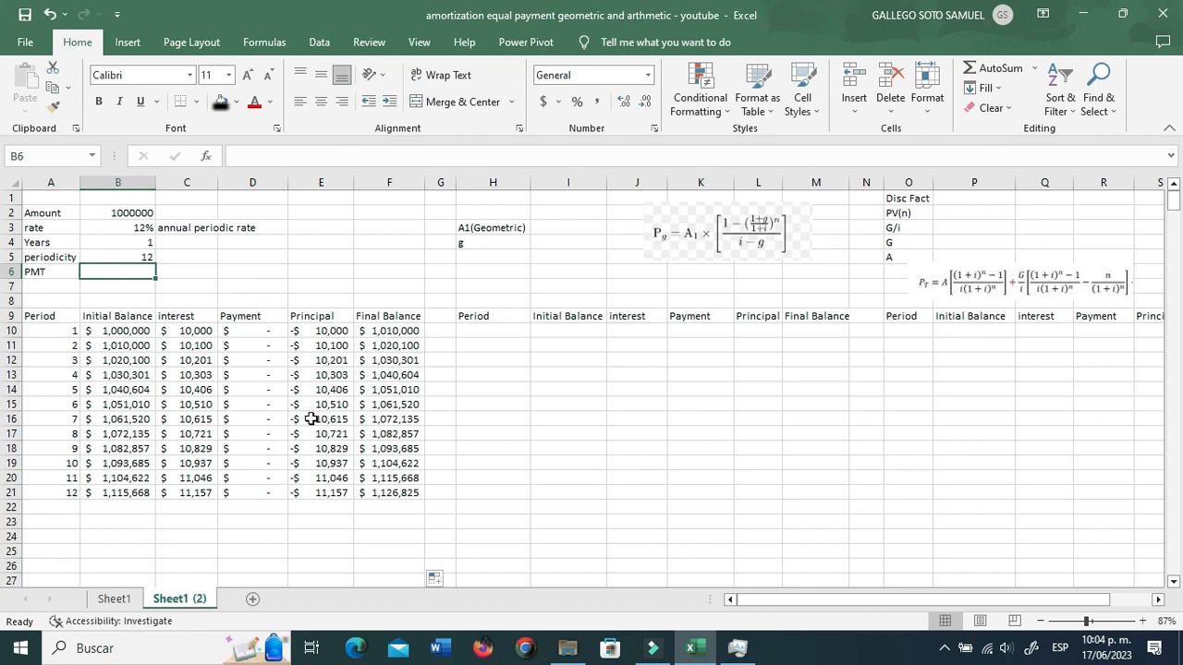
{"action": "type", "text": "=pmt"}
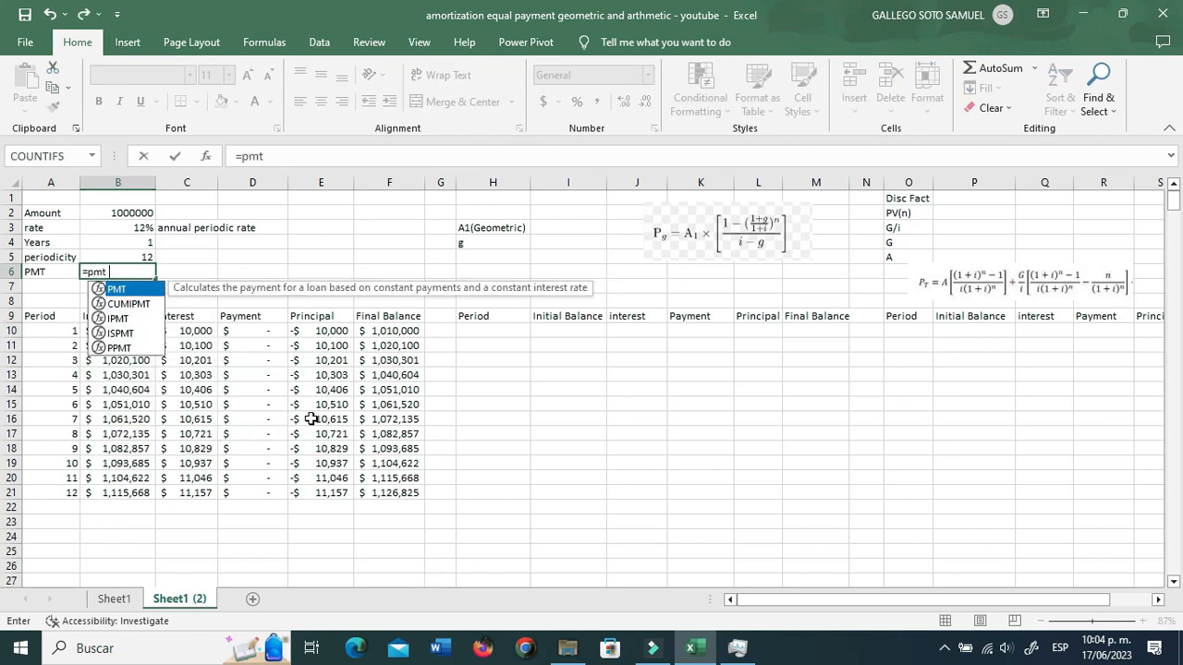
{"action": "type", "text": "("}
{"action": "key", "text": "Up"}
{"action": "key", "text": "Up"}
{"action": "key", "text": "Up"}
{"action": "type", "text": "/"}
{"action": "key", "text": "Up"}
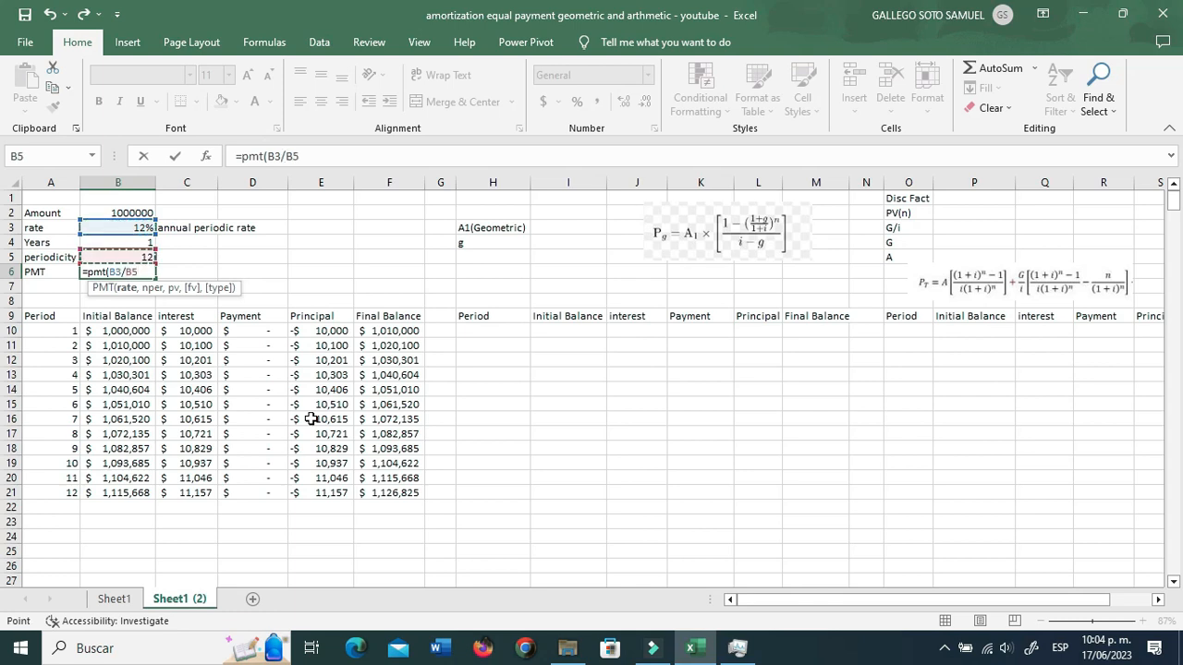
Complete the B6 PMT formula with B4*B5 as the number of periods and -B2 as the present value
{"action": "type", "text": ","}
{"action": "key", "text": "Up"}
{"action": "key", "text": "Up"}
{"action": "type", "text": "*"}
{"action": "key", "text": "Up"}
{"action": "type", "text": ",-"}
{"action": "key", "text": "Up"}
{"action": "key", "text": "Up"}
{"action": "key", "text": "Up"}
{"action": "key", "text": "Up"}
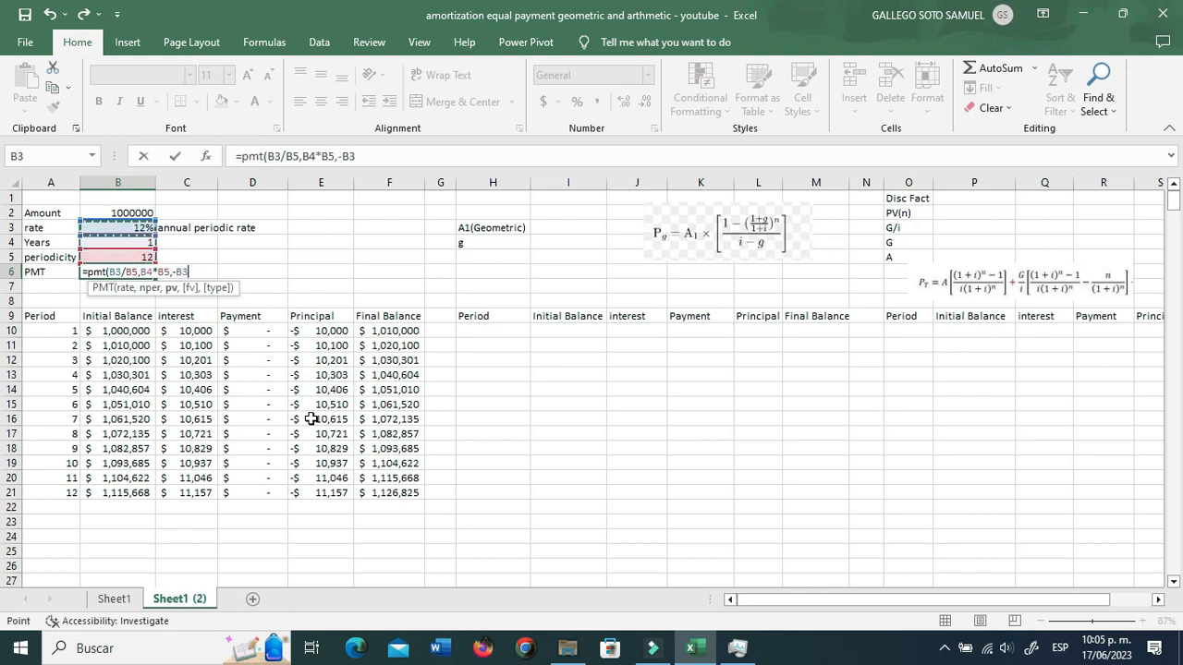
{"action": "key", "text": "Return"}
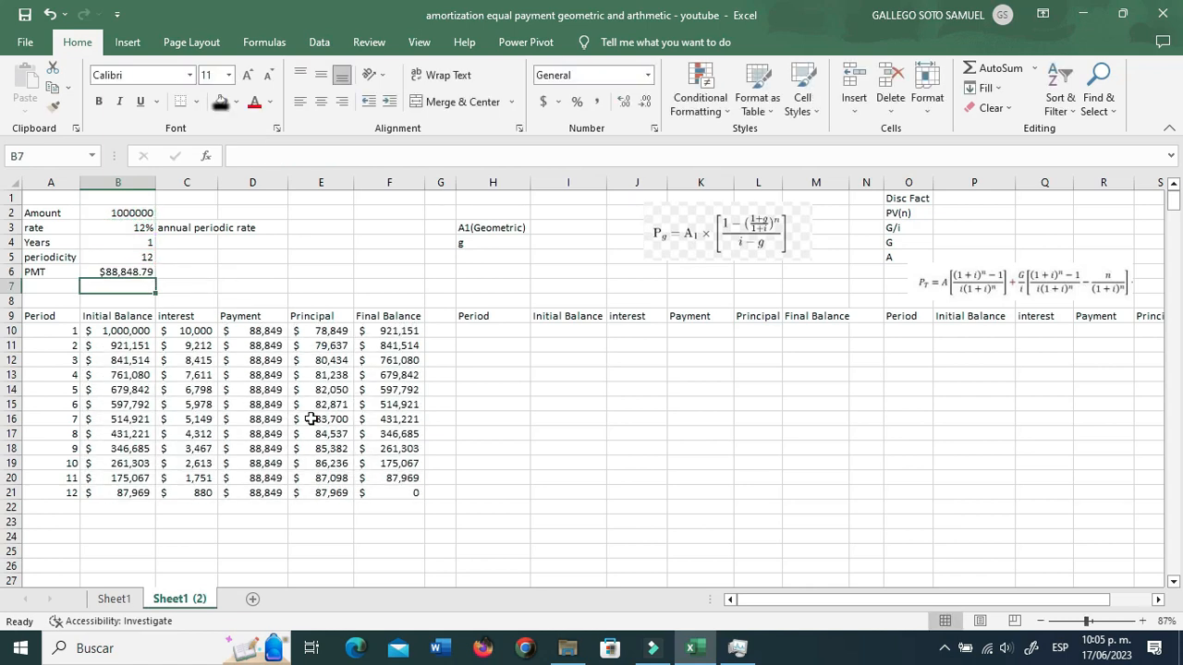
Set the loan years in B4 to 2 and check the final balance in the schedule's last row
{"action": "key", "text": "Down"}
{"action": "key", "text": "Up"}
{"action": "key", "text": "Up"}
{"action": "key", "text": "Up"}
{"action": "key", "text": "Up"}
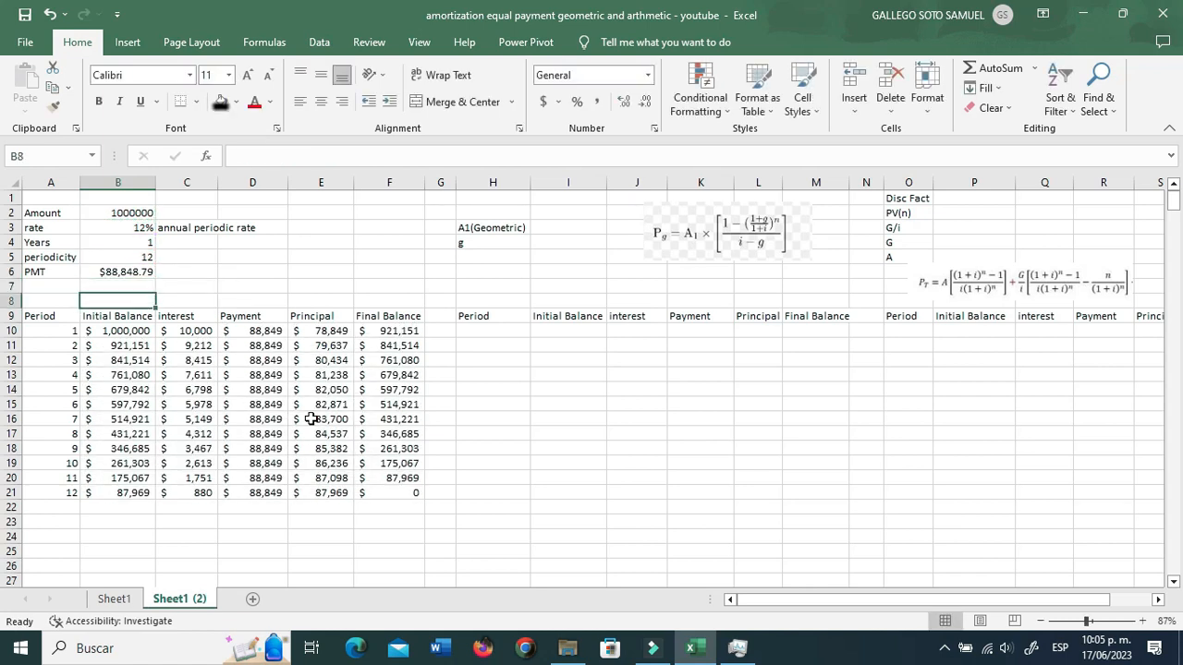
{"action": "type", "text": "2"}
{"action": "key", "text": "Return"}
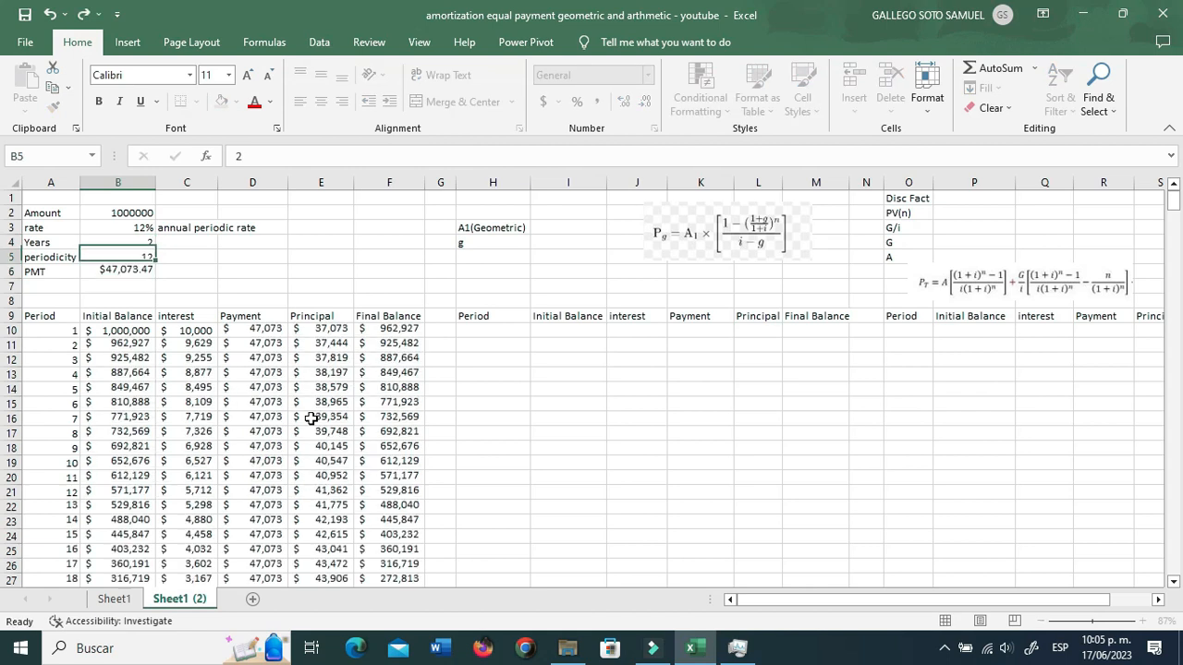
{"action": "scroll", "coordinate": [347, 459], "scroll_direction": "down", "scroll_amount": 3}
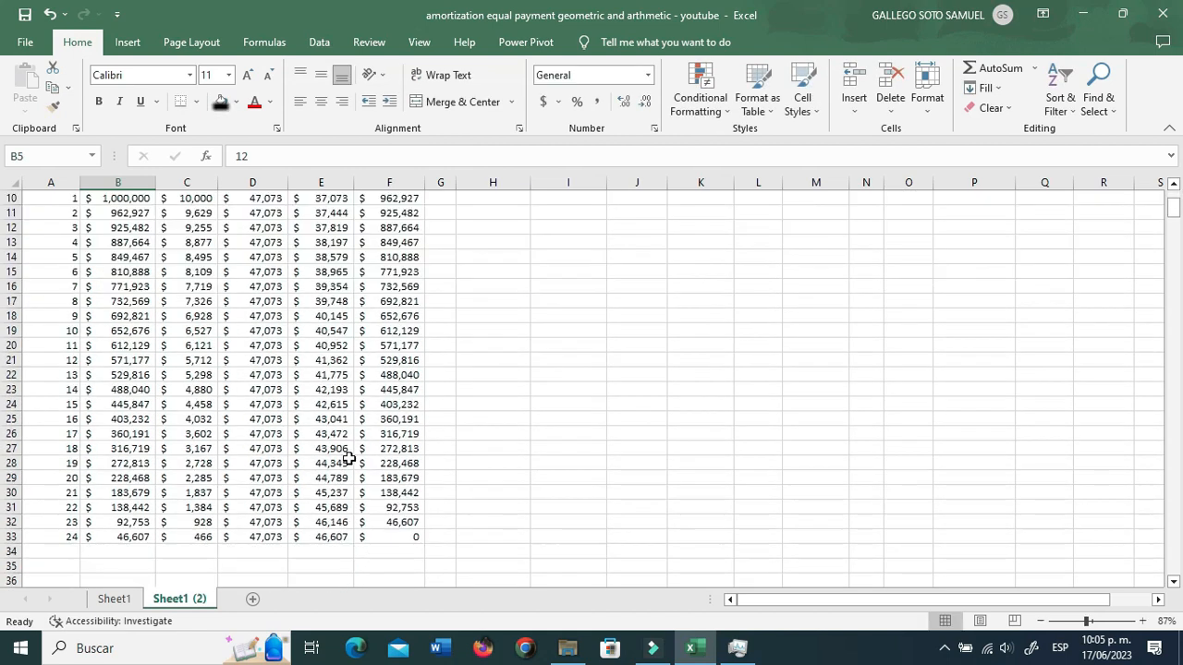
{"action": "left_click", "coordinate": [412, 534]}
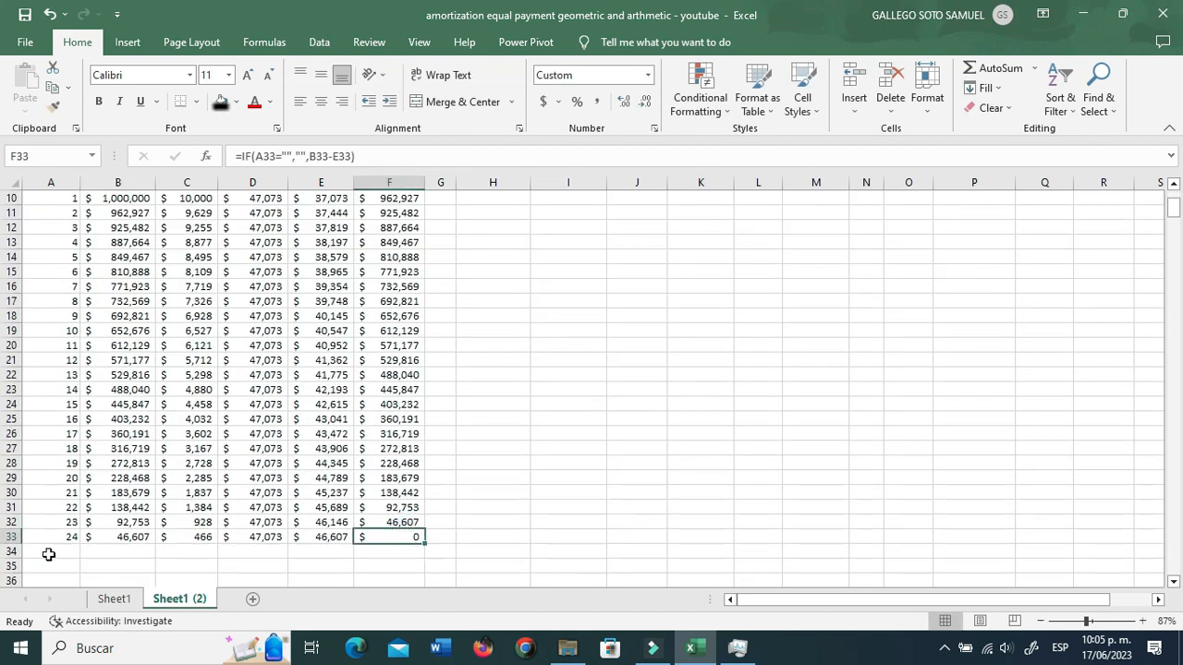
{"action": "scroll", "coordinate": [418, 546], "scroll_direction": "up", "scroll_amount": 3}
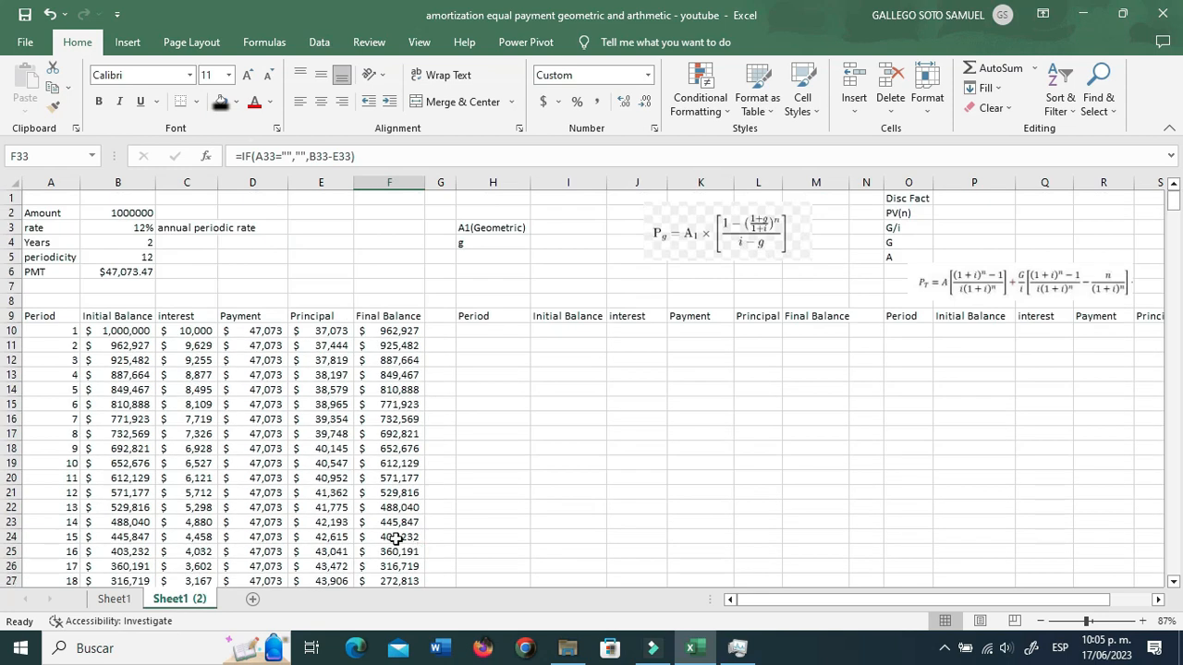
Set the loan years in B4 to 3 and check the end of the extended schedule
{"action": "left_click", "coordinate": [123, 241]}
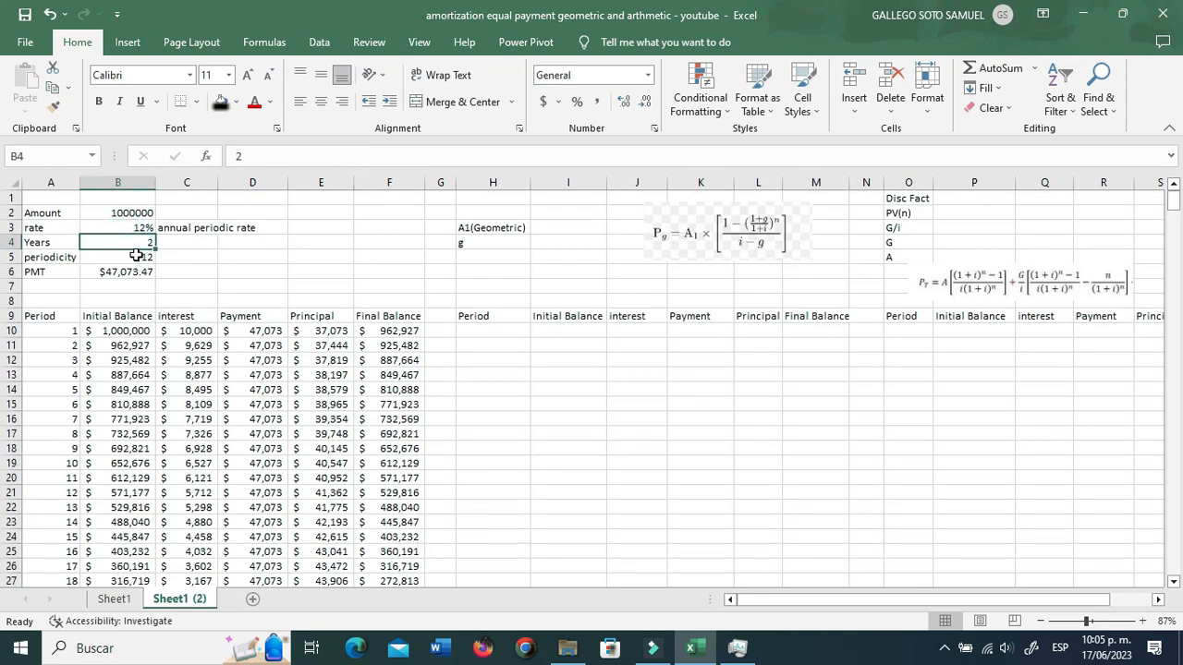
{"action": "type", "text": "3"}
{"action": "key", "text": "Return"}
{"action": "scroll", "coordinate": [129, 346], "scroll_direction": "down", "scroll_amount": 11}
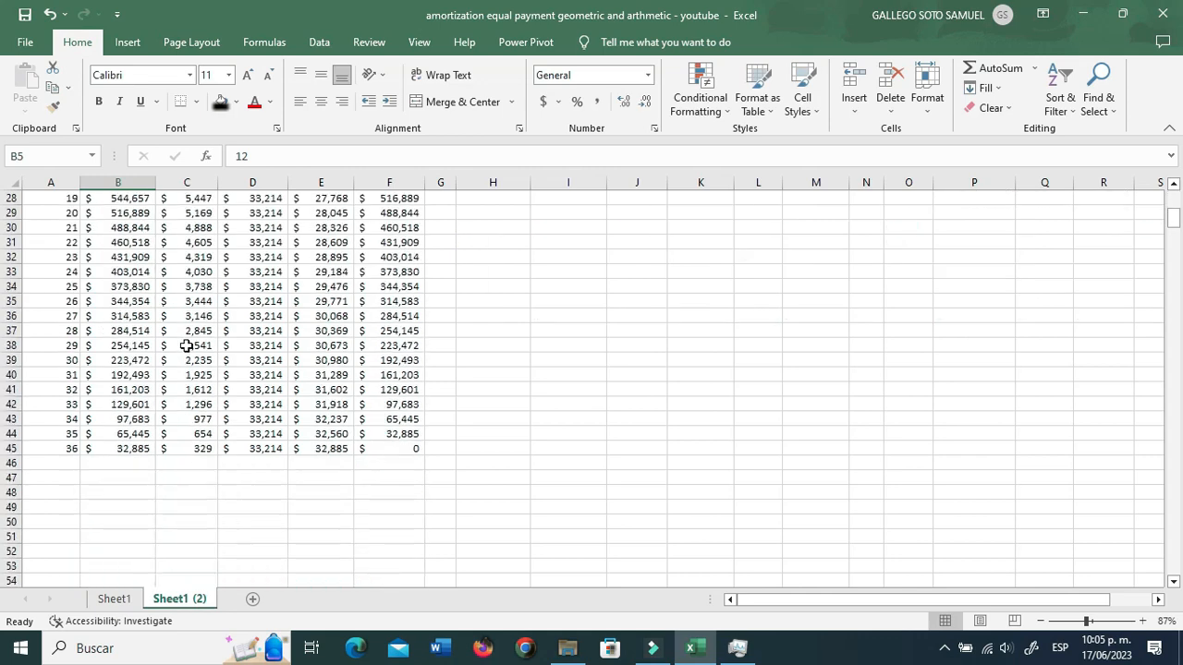
{"action": "scroll", "coordinate": [187, 344], "scroll_direction": "up", "scroll_amount": 10}
{"action": "scroll", "coordinate": [188, 345], "scroll_direction": "up", "scroll_amount": 1}
Set the loan years in B4 back to 1
{"action": "left_click", "coordinate": [136, 243]}
{"action": "type", "text": "1"}
{"action": "left_click", "coordinate": [270, 314]}
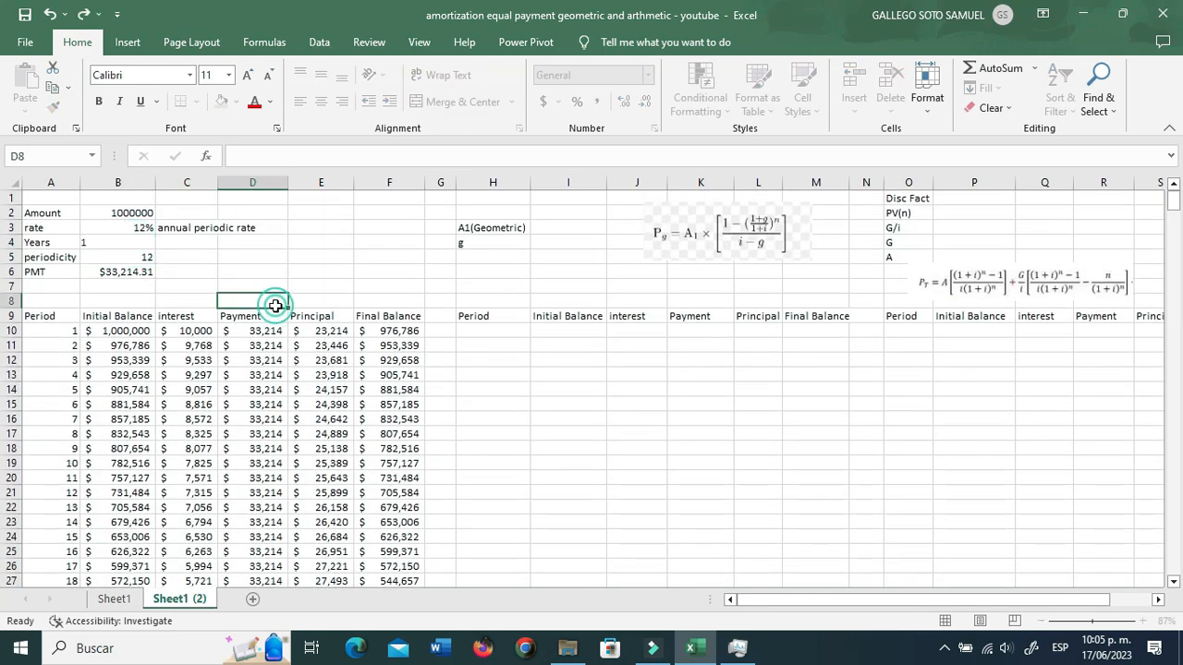
Set the geometric gradient rate g in I4 to 0%
{"action": "left_click", "coordinate": [536, 316]}
{"action": "left_click", "coordinate": [515, 342]}
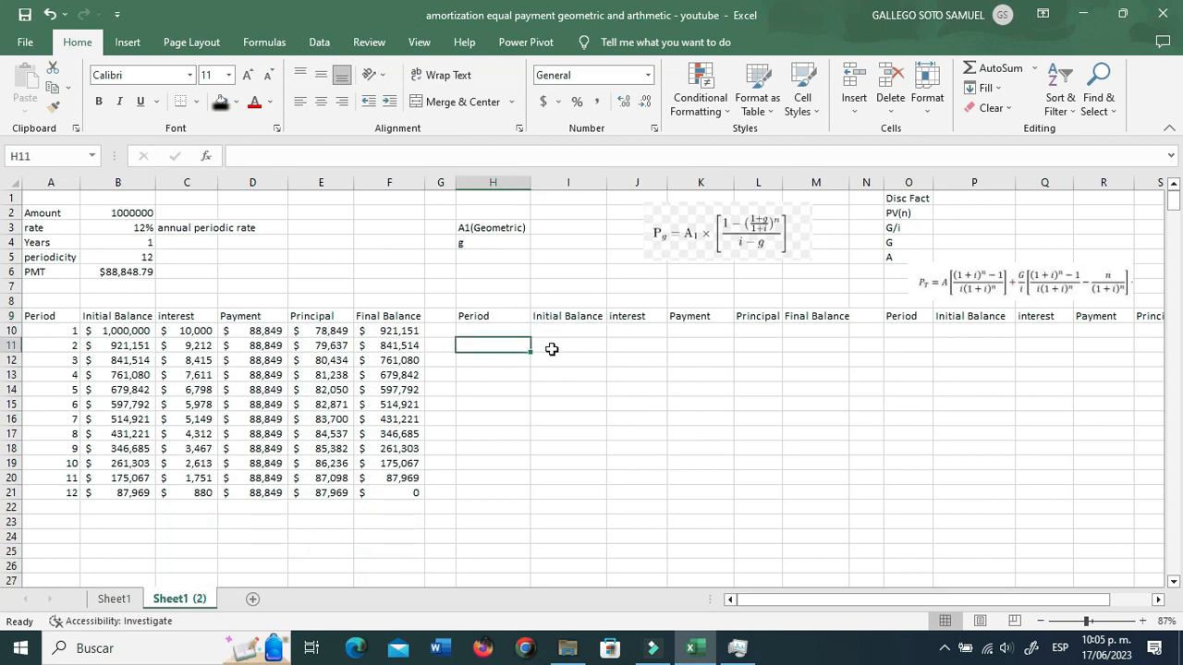
{"action": "left_click", "coordinate": [538, 330]}
{"action": "left_click", "coordinate": [558, 312]}
{"action": "left_click", "coordinate": [559, 242]}
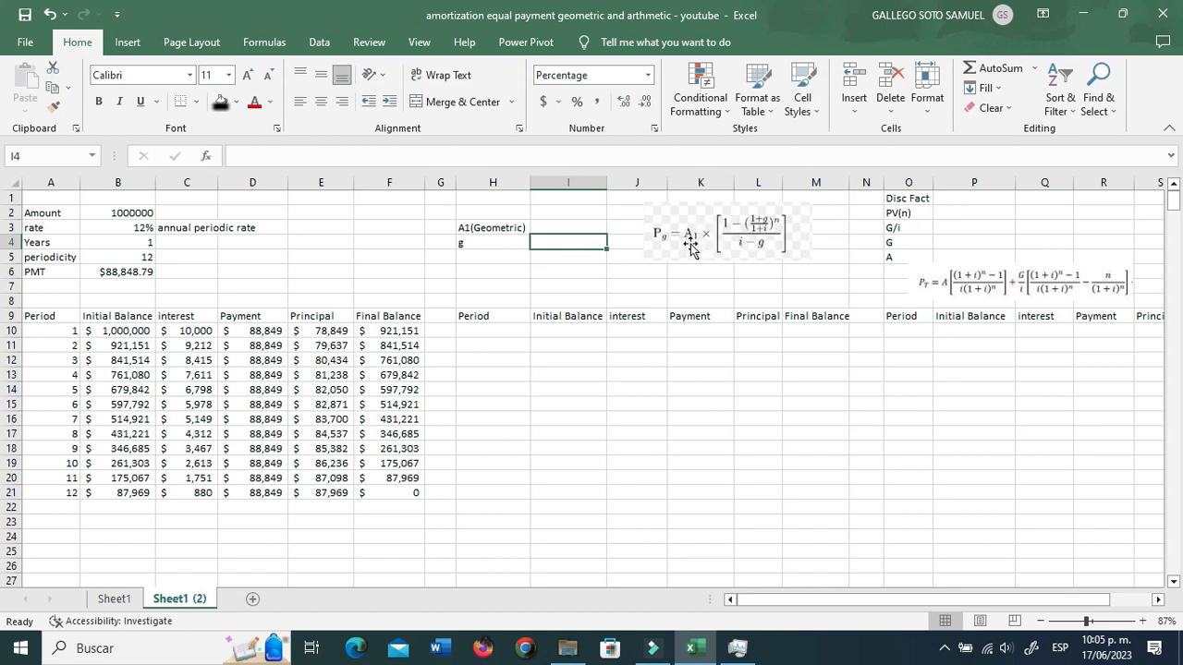
{"action": "left_click", "coordinate": [557, 228]}
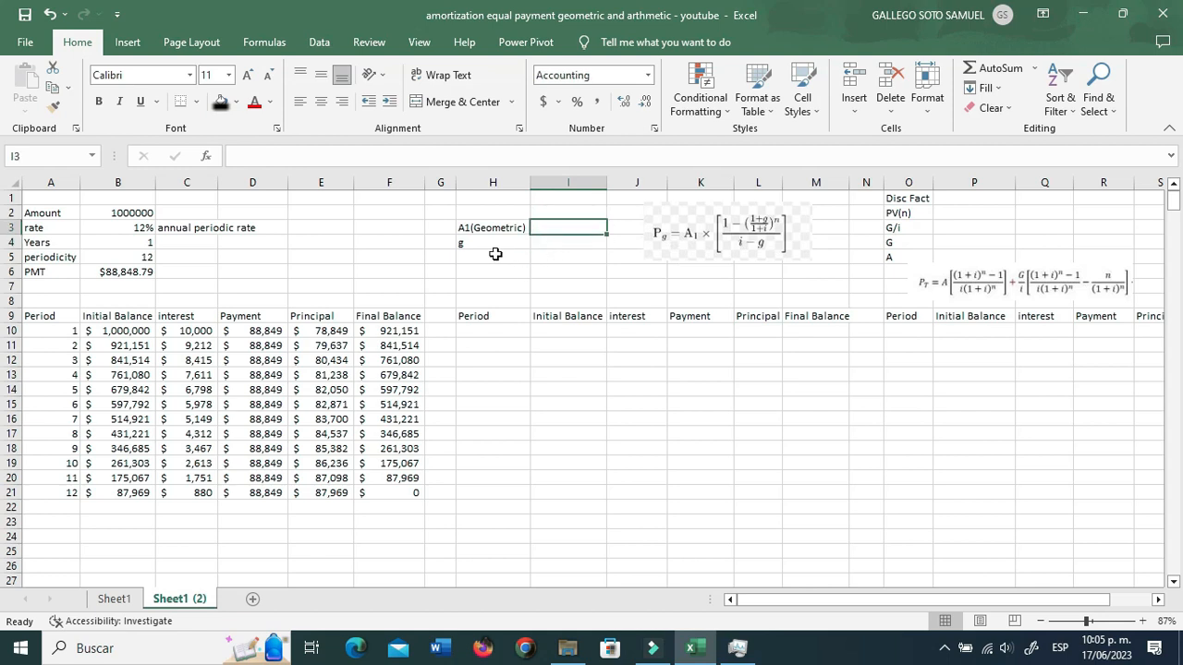
{"action": "key", "text": "Down"}
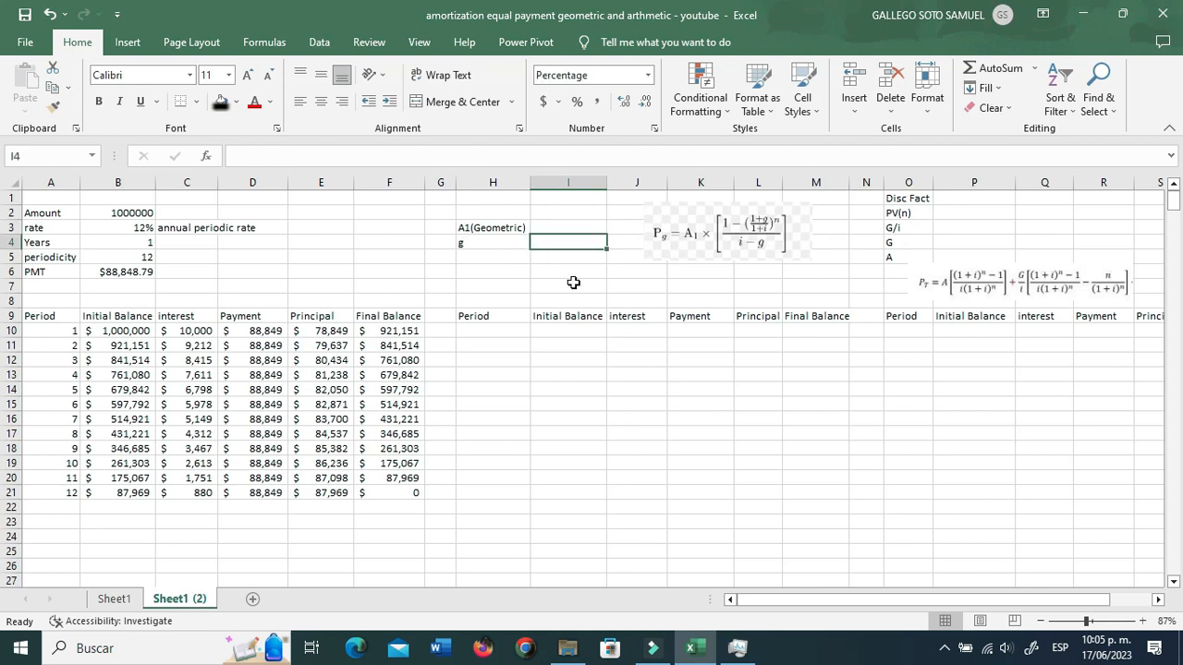
{"action": "type", "text": "0"}
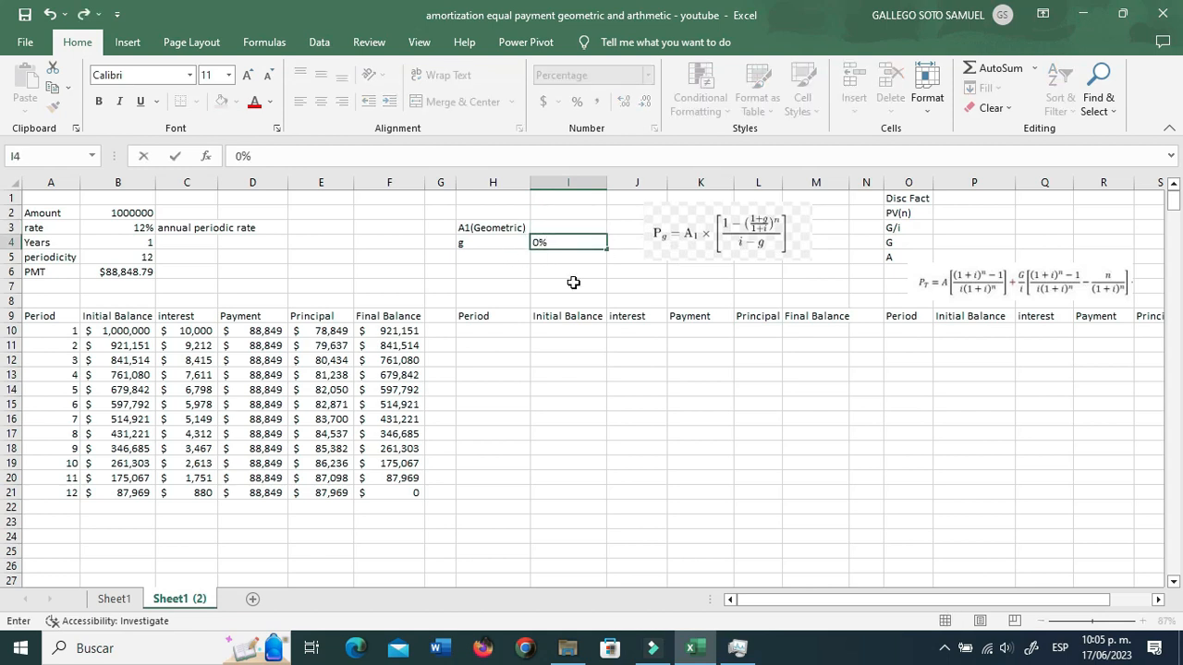
{"action": "key", "text": "ctrl+Return"}
Begin the A1(Geometric) formula in I3 with the amount times periodic rate minus g, entering =(B2*(B3/B5-I4))/(1-((1+
{"action": "key", "text": "Up"}
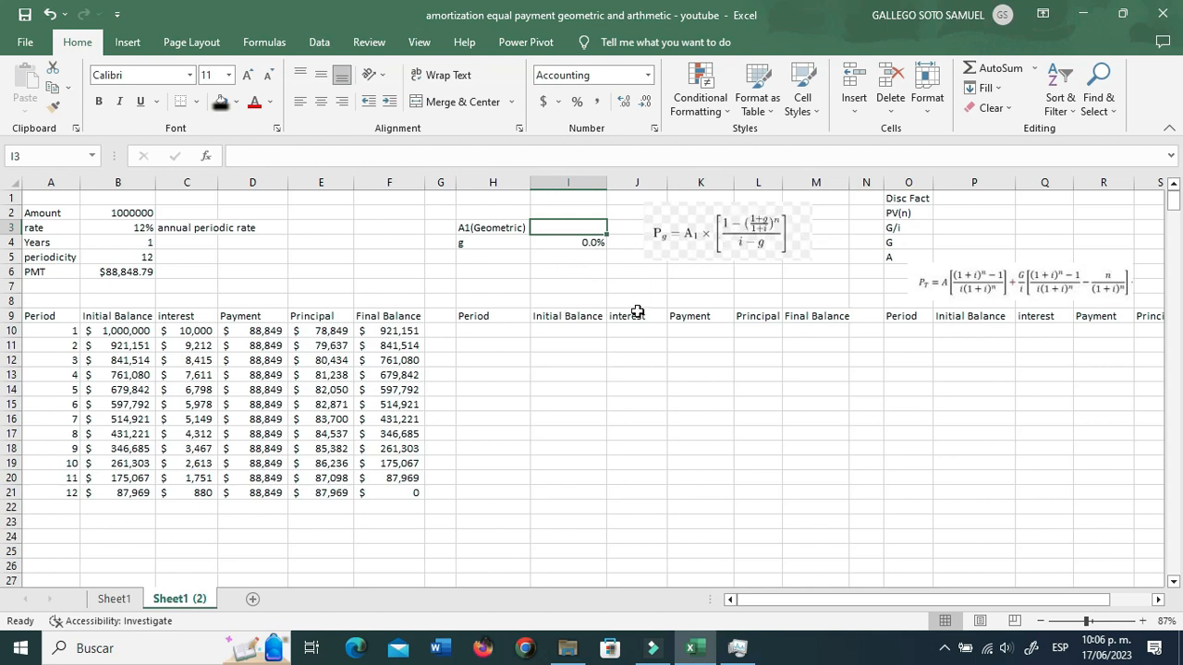
{"action": "type", "text": "=("}
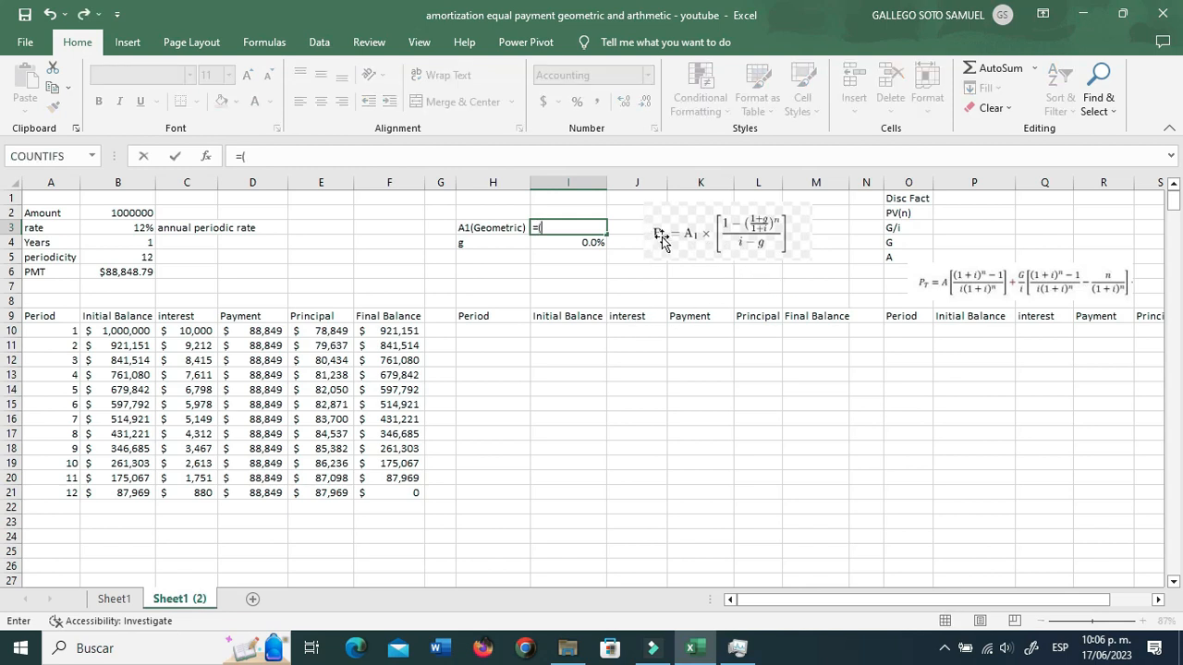
{"action": "left_click", "coordinate": [139, 211]}
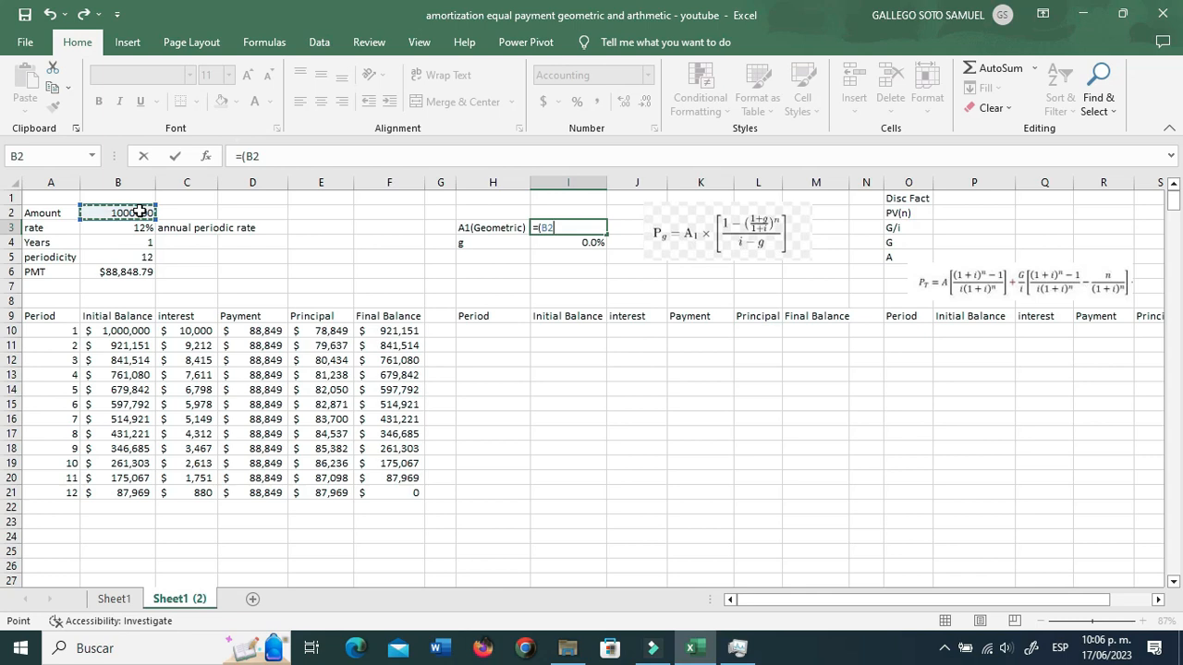
{"action": "type", "text": "*("}
{"action": "left_click", "coordinate": [123, 228]}
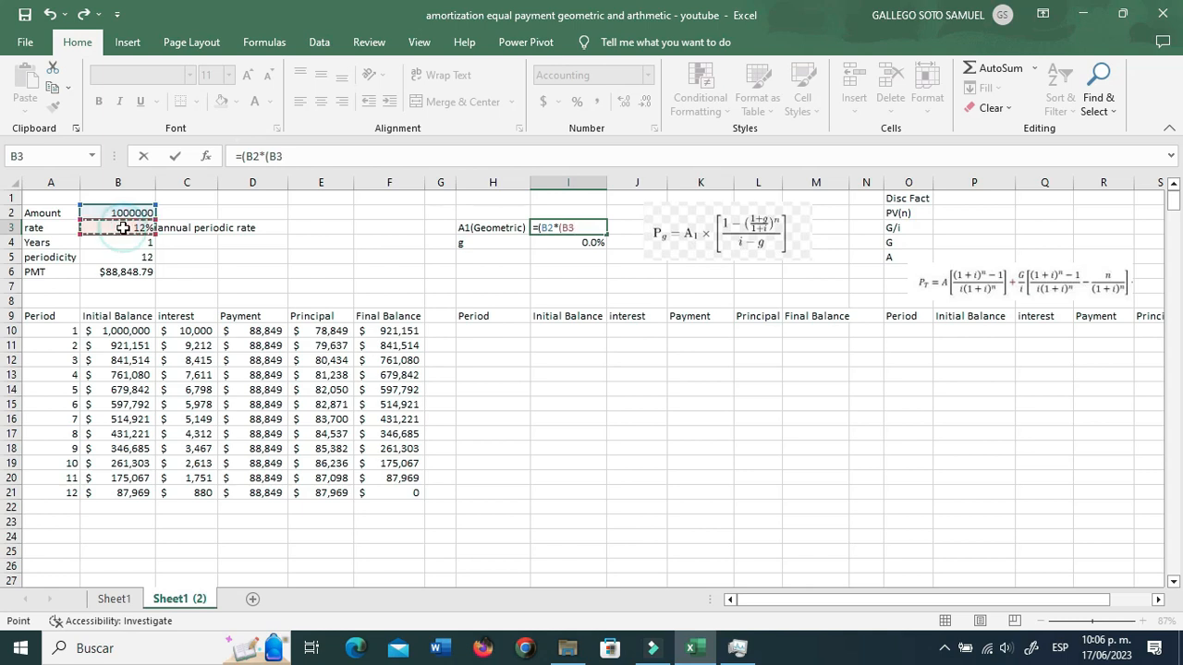
{"action": "type", "text": "/"}
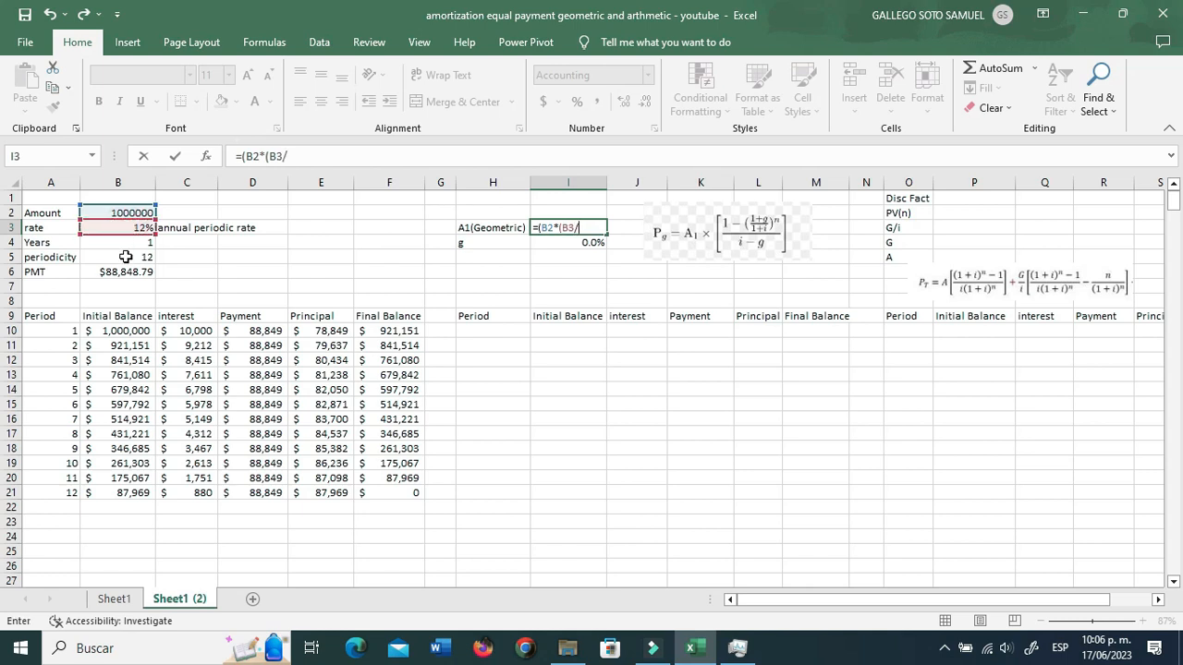
{"action": "left_click", "coordinate": [126, 256]}
{"action": "type", "text": "-"}
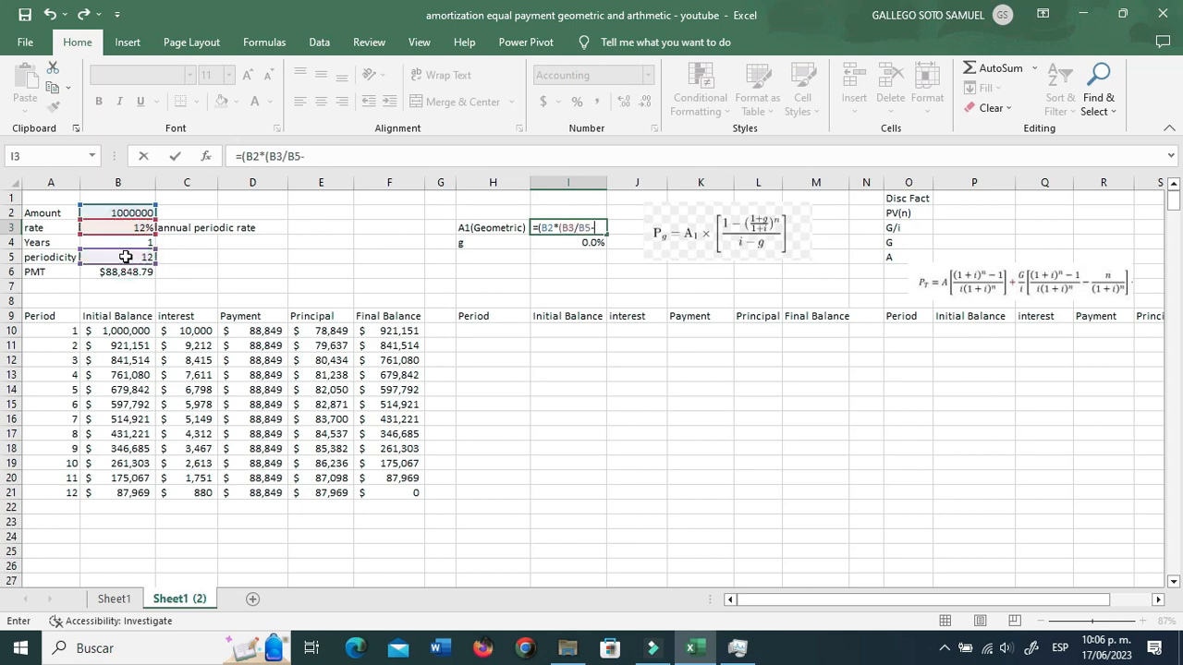
{"action": "left_click", "coordinate": [591, 242]}
{"action": "type", "text": "))/(1-((1+"}
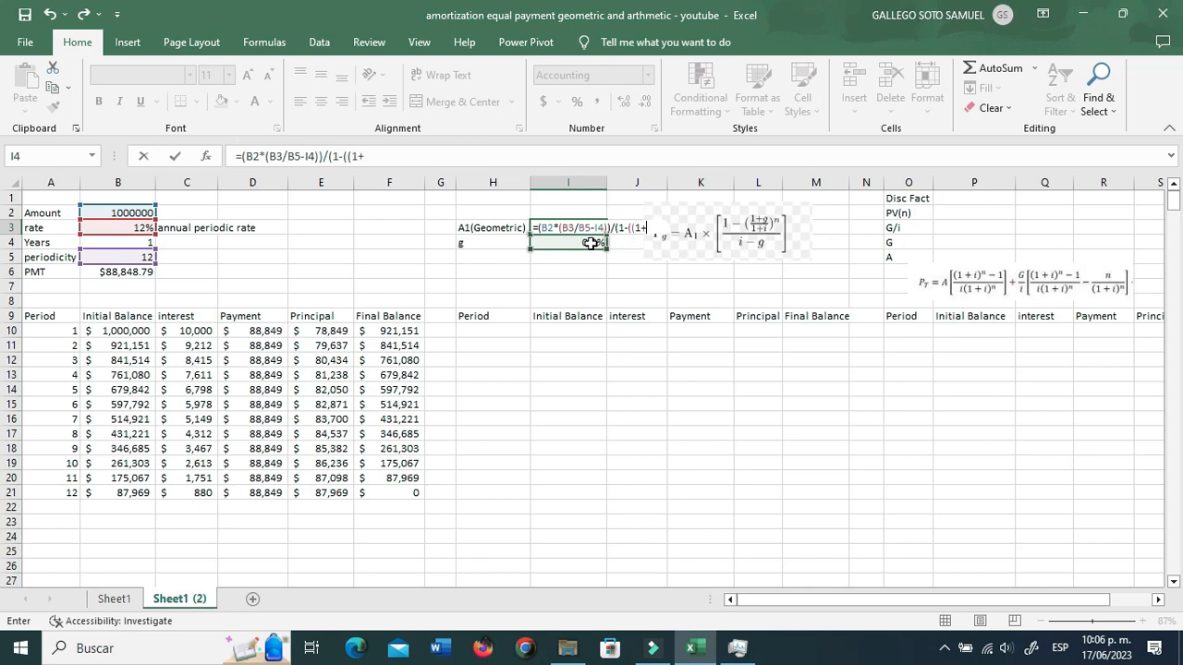
Continue the I3 formula's denominator with the growth-to-interest ratio, making it (1+I4)/(1+B3/B5) inside its parentheses
{"action": "left_click", "coordinate": [591, 243]}
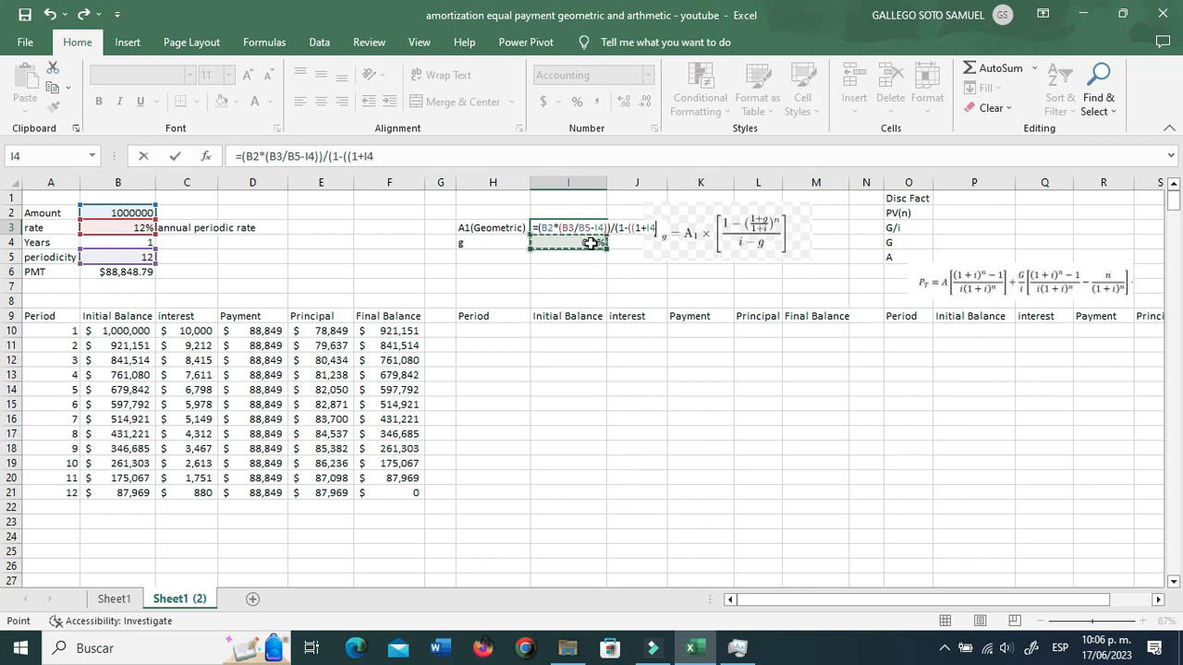
{"action": "type", "text": ")/("}
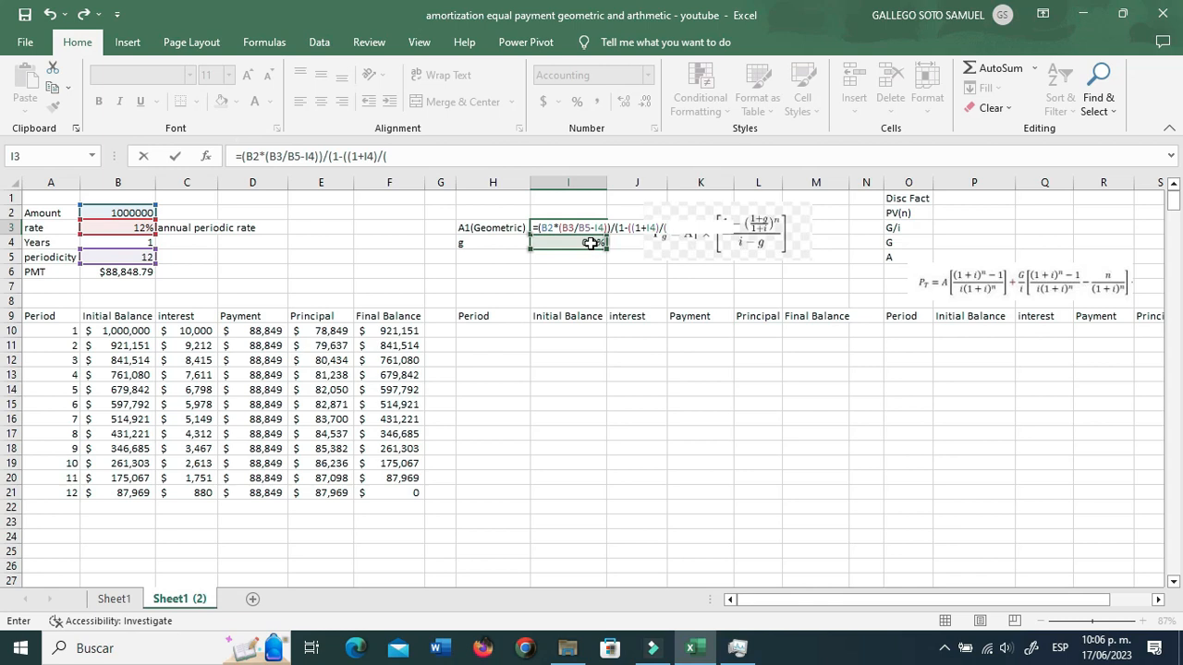
{"action": "type", "text": "1+"}
{"action": "left_click", "coordinate": [130, 226]}
{"action": "type", "text": "/"}
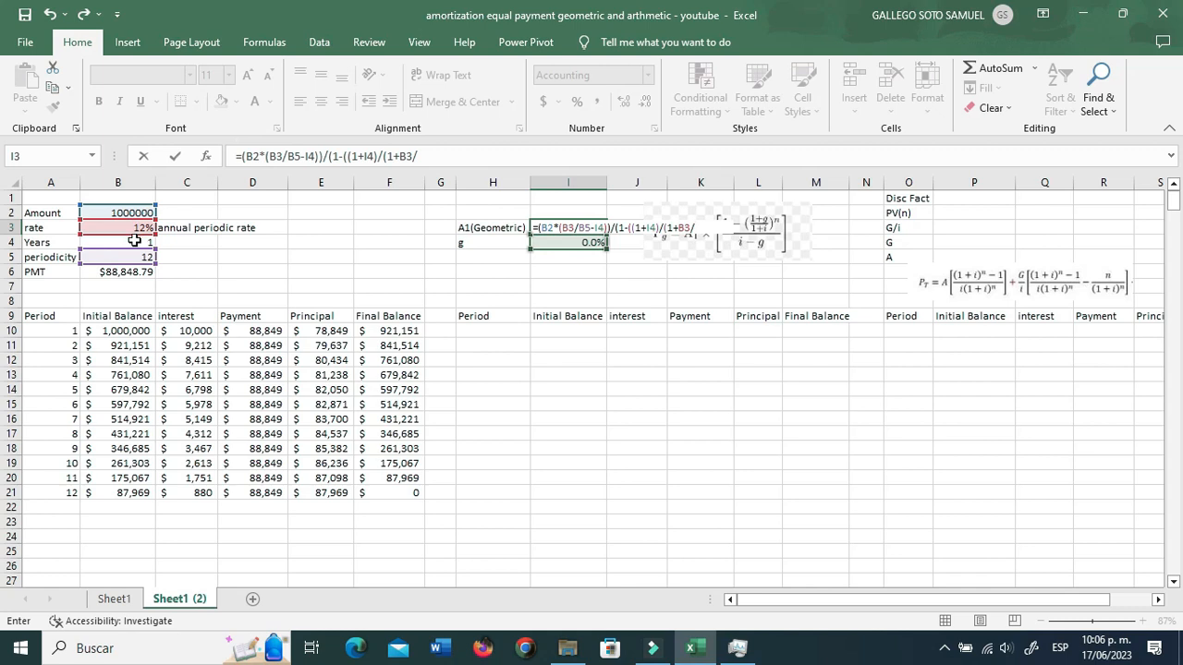
{"action": "left_click", "coordinate": [134, 257]}
{"action": "type", "text": ")"}
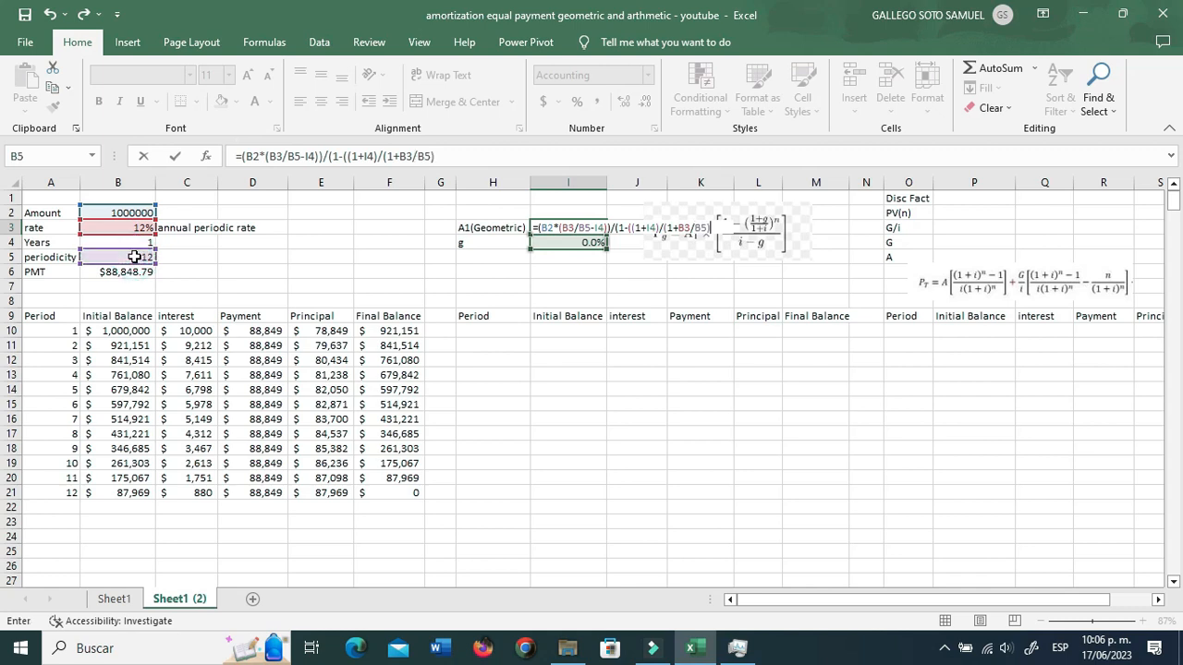
{"action": "type", "text": ")"}
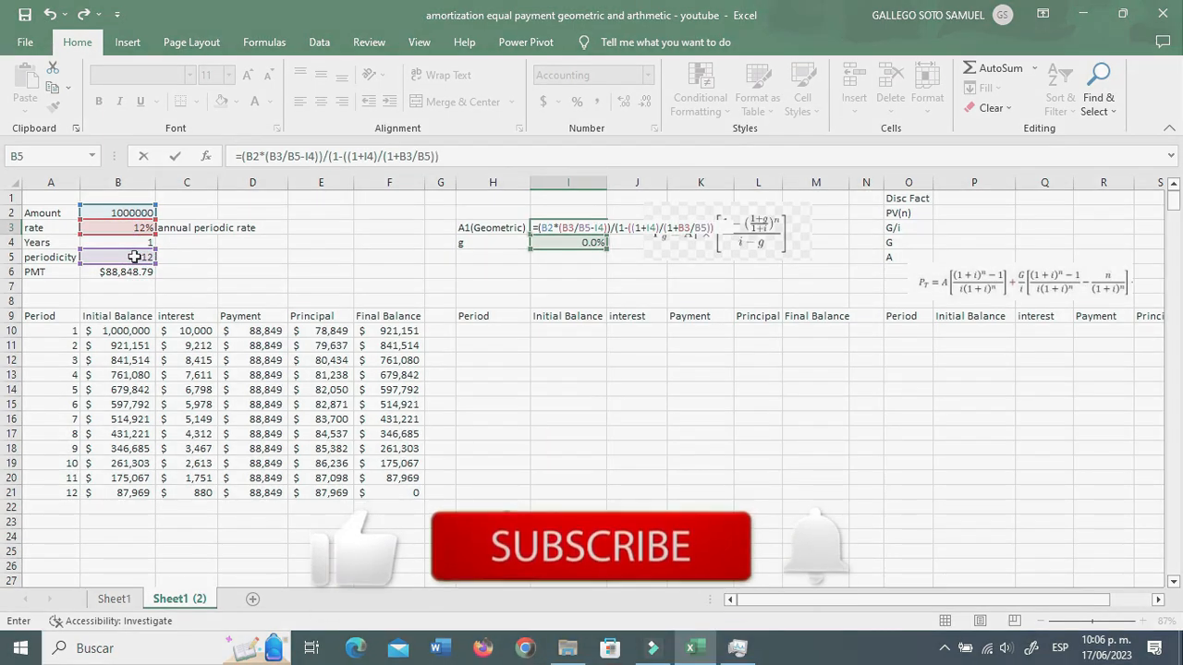
Complete the I3 formula by raising the ratio to the power (B4*B5), the total number of periods
{"action": "type", "text": "^^"}
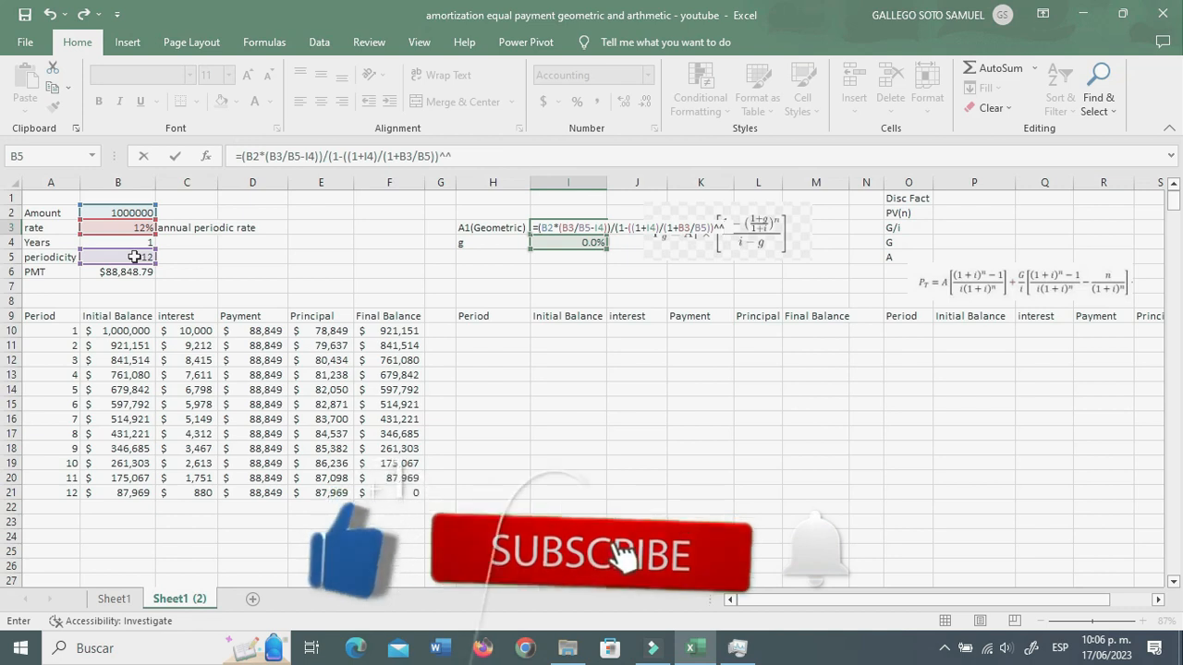
{"action": "key", "text": "BackSpace"}
{"action": "type", "text": "("}
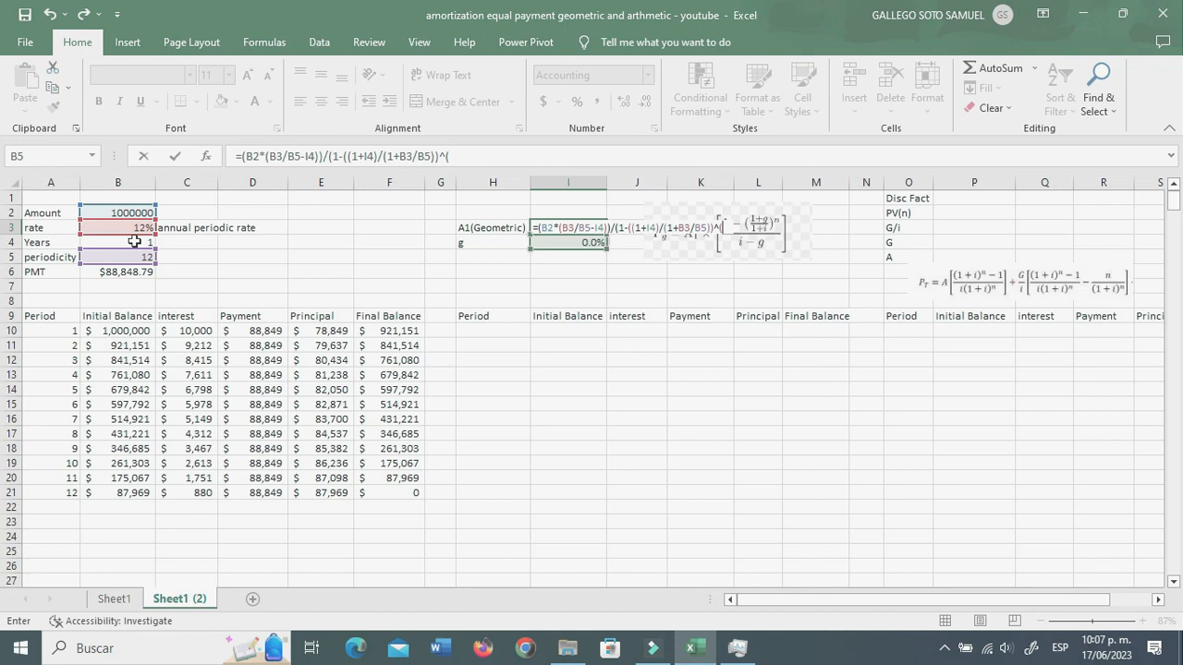
{"action": "left_click", "coordinate": [134, 242]}
{"action": "type", "text": "*"}
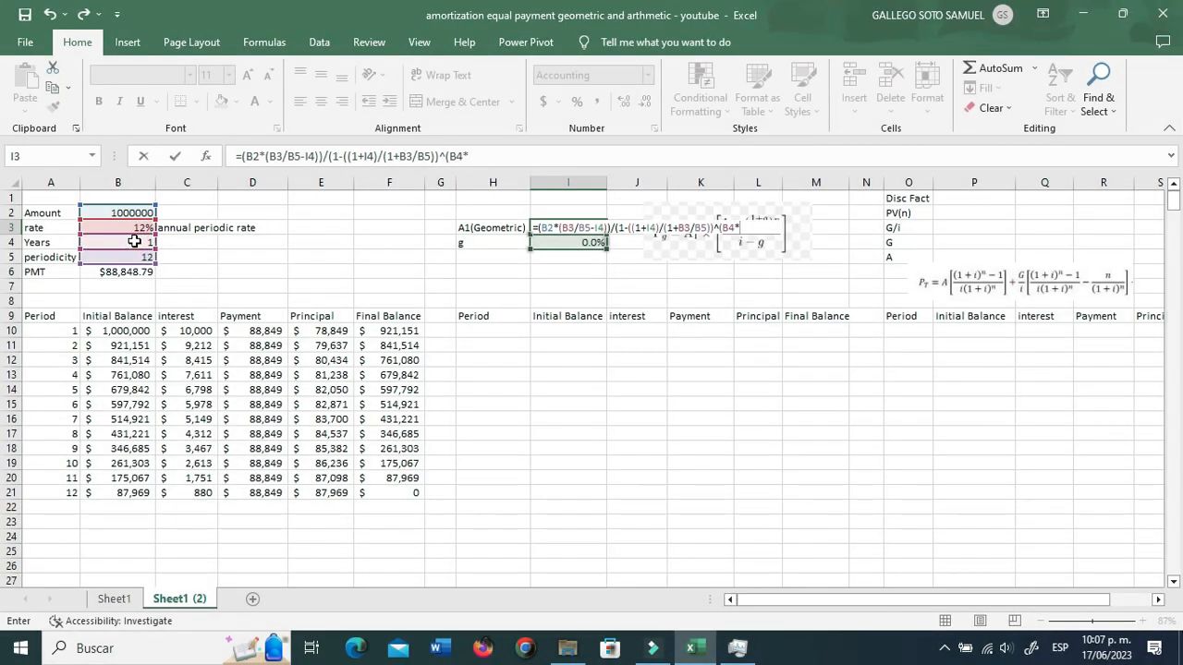
{"action": "left_click", "coordinate": [134, 257]}
{"action": "type", "text": ")"}
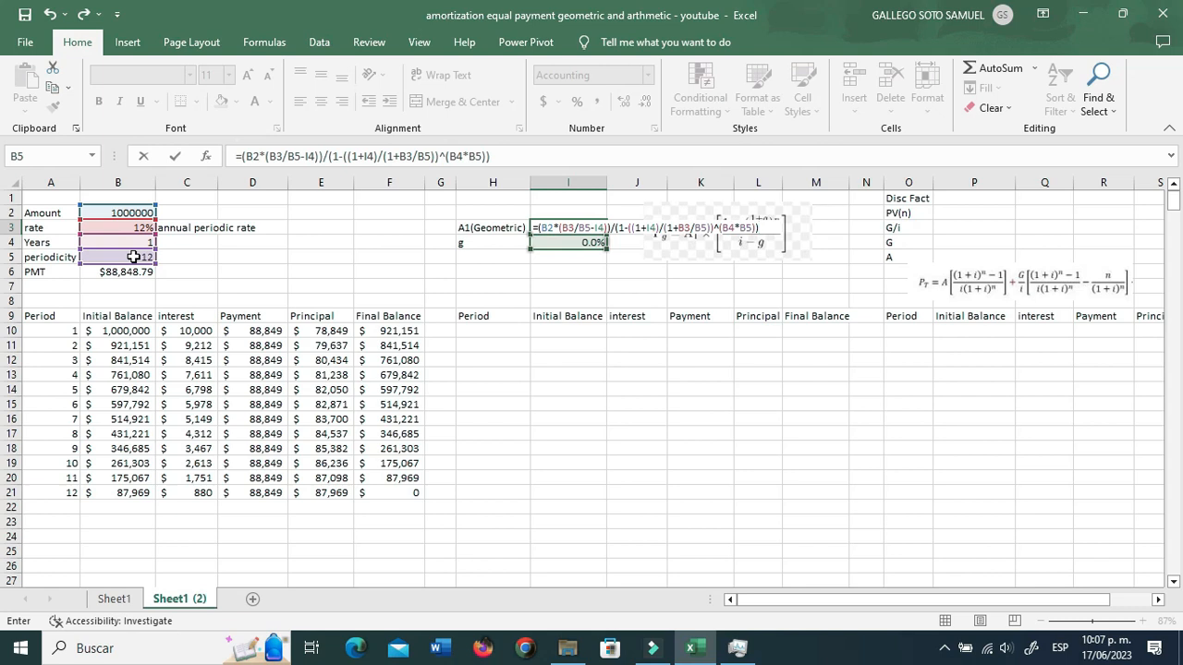
{"action": "key", "text": "Return"}
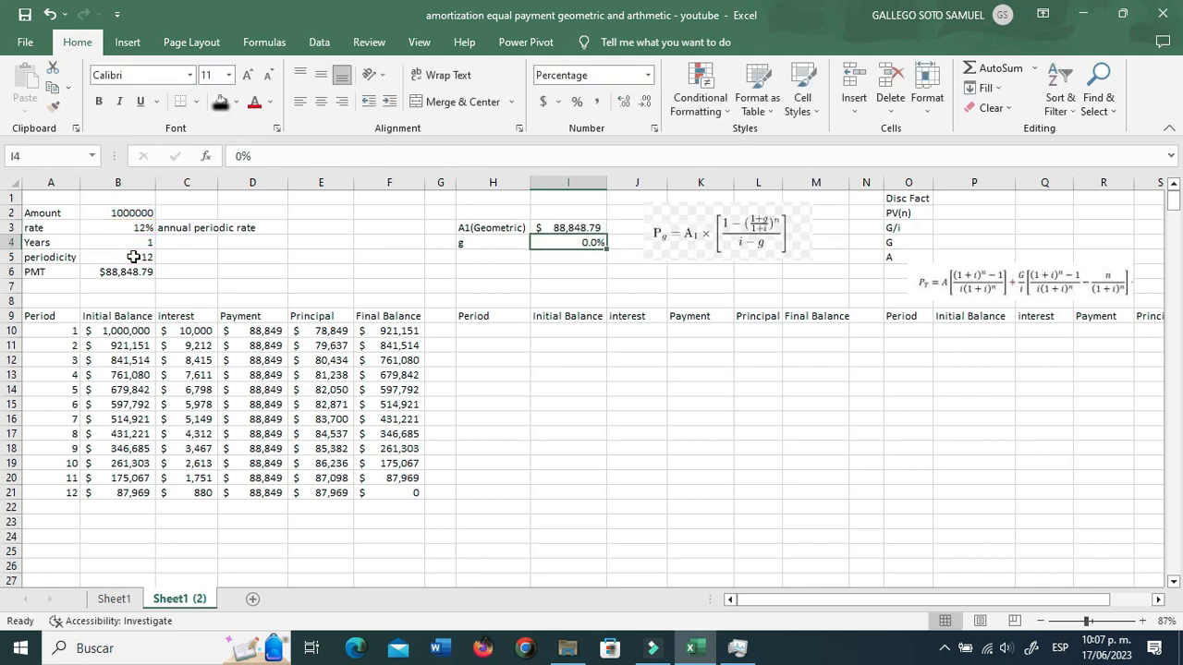
Compare the geometric first payment in I3 with the equal-payment PMT in B6
{"action": "left_click", "coordinate": [122, 271]}
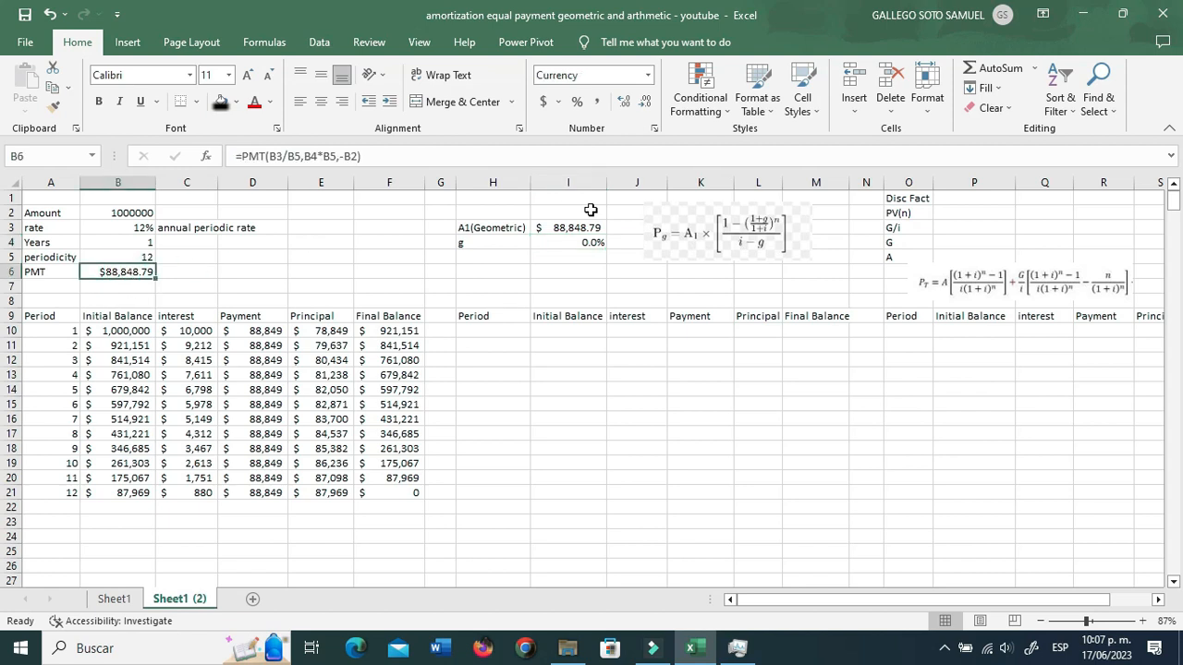
{"action": "left_click", "coordinate": [577, 241]}
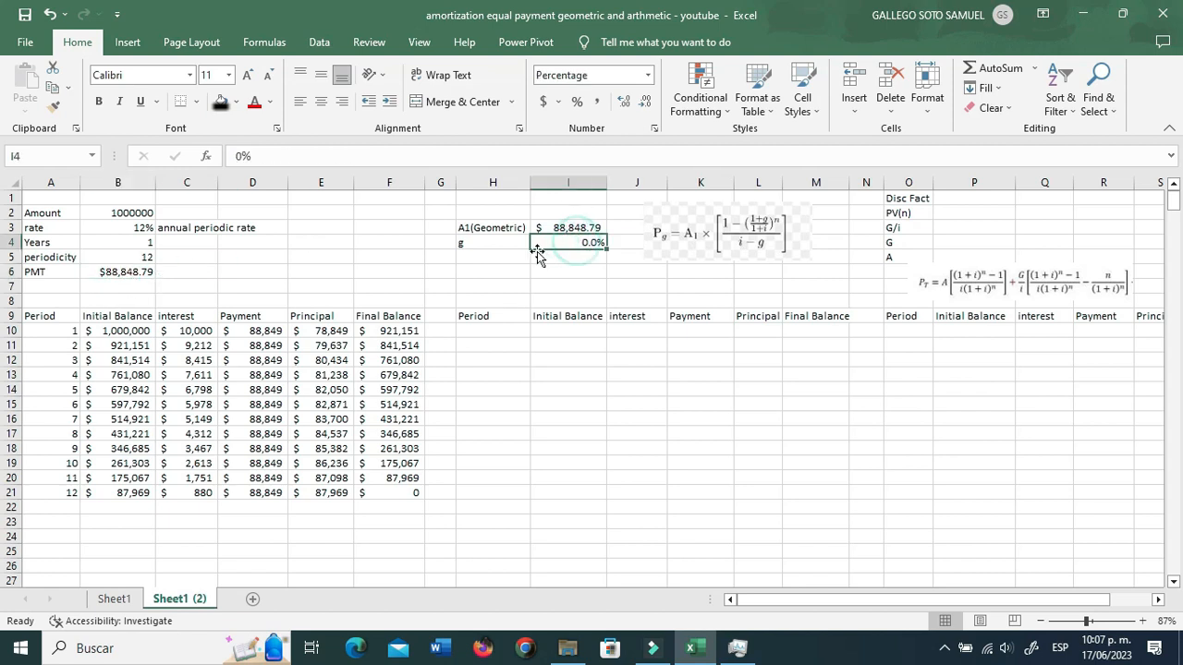
{"action": "left_click", "coordinate": [582, 228]}
{"action": "left_click", "coordinate": [130, 272]}
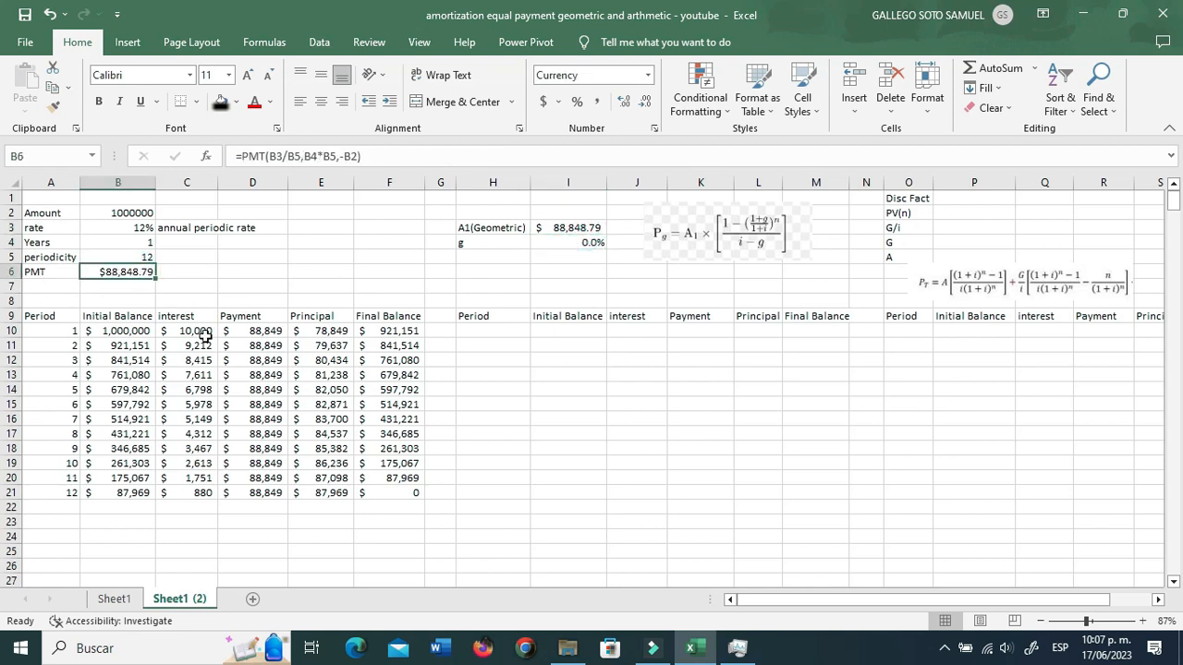
Copy the equal-payment table's Period, Initial Balance and interest columns from row 10 down into the geometric table starting at H10
{"action": "left_click", "coordinate": [485, 329]}
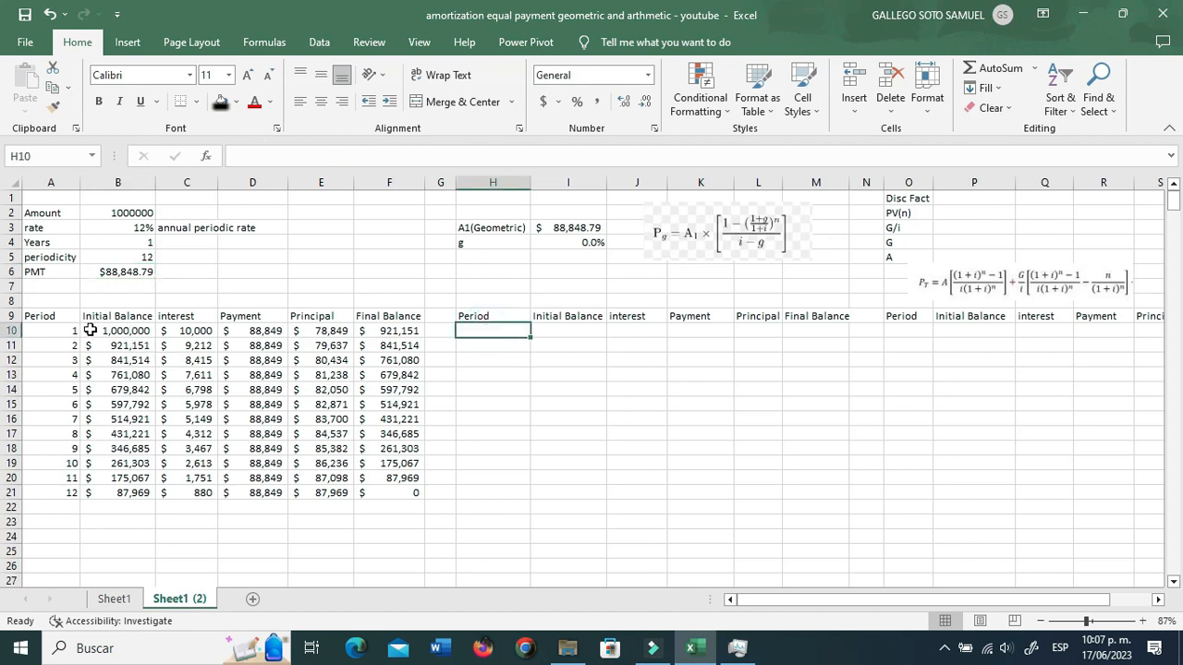
{"action": "left_click_drag", "start_coordinate": [130, 330], "coordinate": [220, 490]}
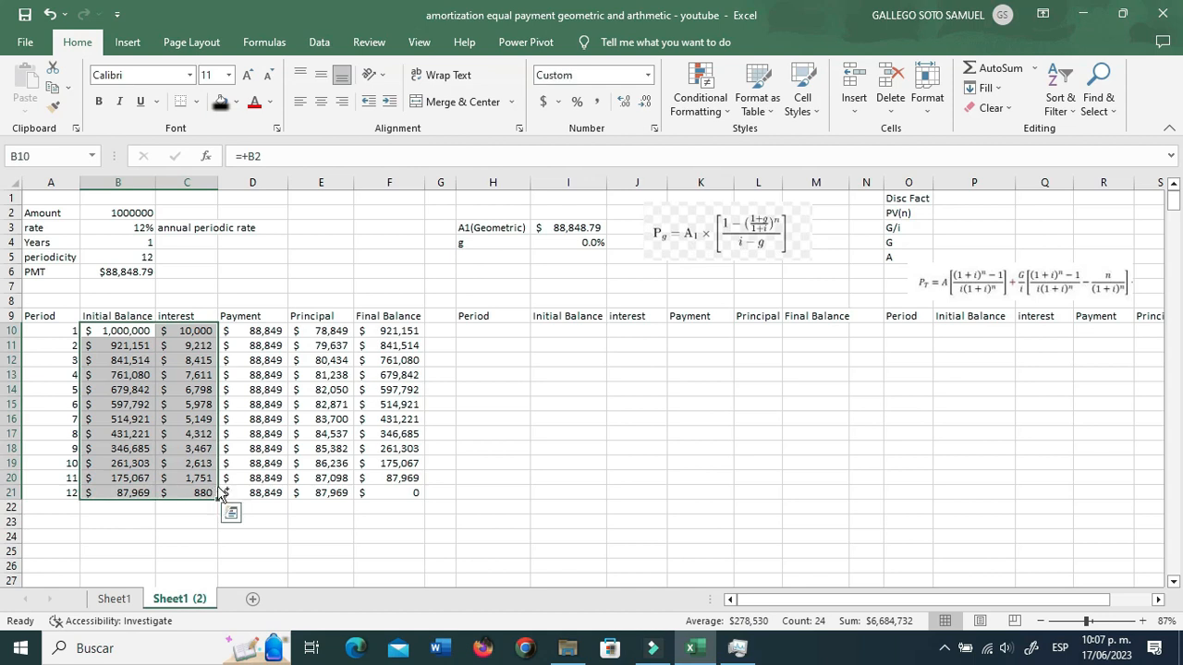
{"action": "key", "text": "Left"}
{"action": "key", "text": "shift+Right"}
{"action": "key", "text": "shift+Right"}
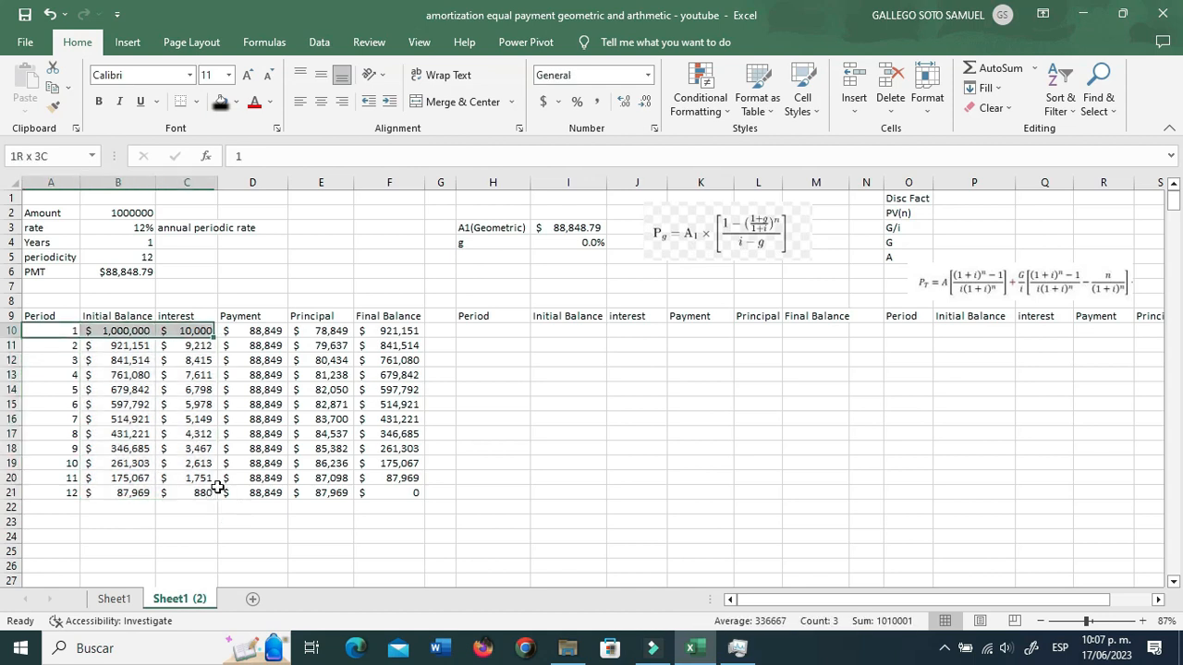
{"action": "key", "text": "ctrl+shift+Down"}
{"action": "key", "text": "ctrl+c"}
{"action": "scroll", "coordinate": [220, 492], "scroll_direction": "up", "scroll_amount": 7}
{"action": "left_click_drag", "start_coordinate": [1174, 547], "coordinate": [1173, 196]}
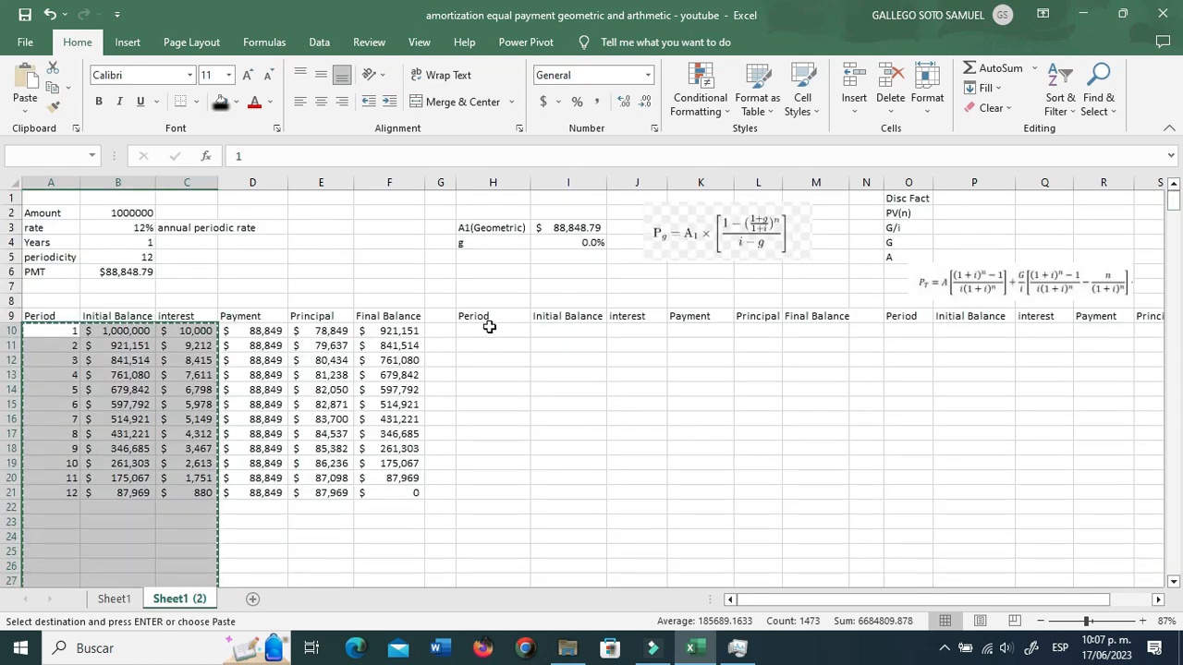
{"action": "left_click", "coordinate": [490, 327]}
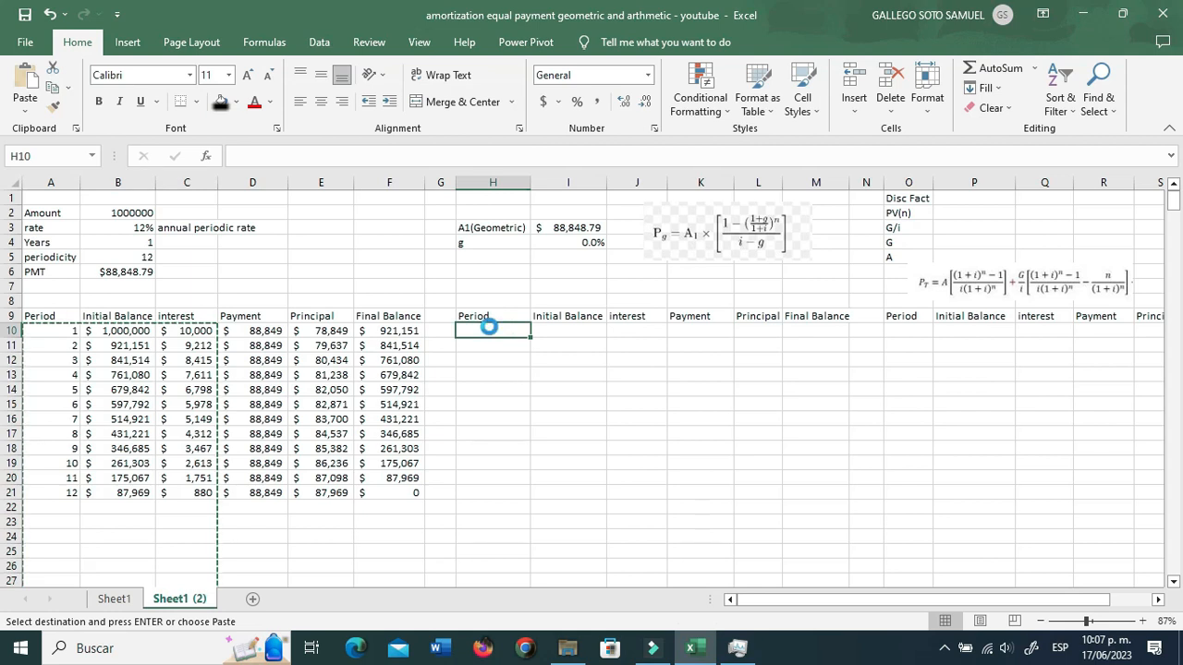
{"action": "key", "text": "ctrl+v"}
Check how far down column I the pasted Initial Balance formulas extend
{"action": "left_click", "coordinate": [576, 335]}
{"action": "key", "text": "Escape"}
{"action": "key", "text": "ctrl+Down"}
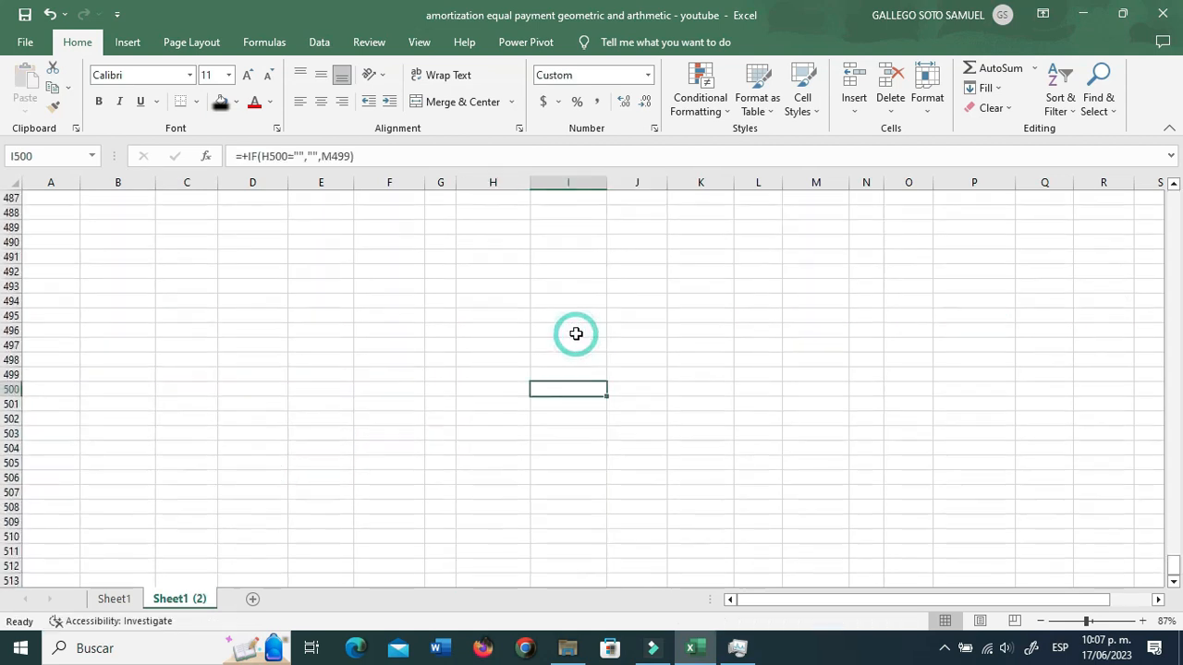
{"action": "key", "text": "ctrl+Up"}
{"action": "key", "text": "ctrl+Up"}
{"action": "key", "text": "ctrl+Up"}
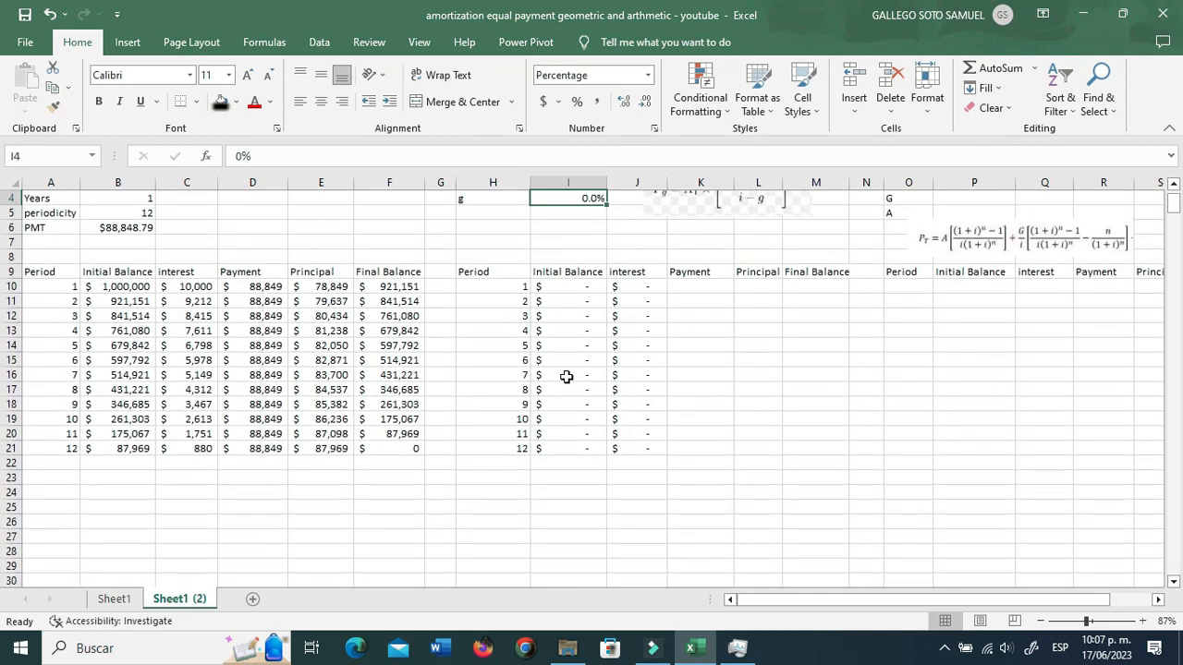
Redirect the first Initial Balance formula in I10 to the loan amount, making it =+B2
{"action": "scroll", "coordinate": [636, 377], "scroll_direction": "up", "scroll_amount": 1}
{"action": "left_click", "coordinate": [560, 331]}
{"action": "double_click", "coordinate": [560, 331]}
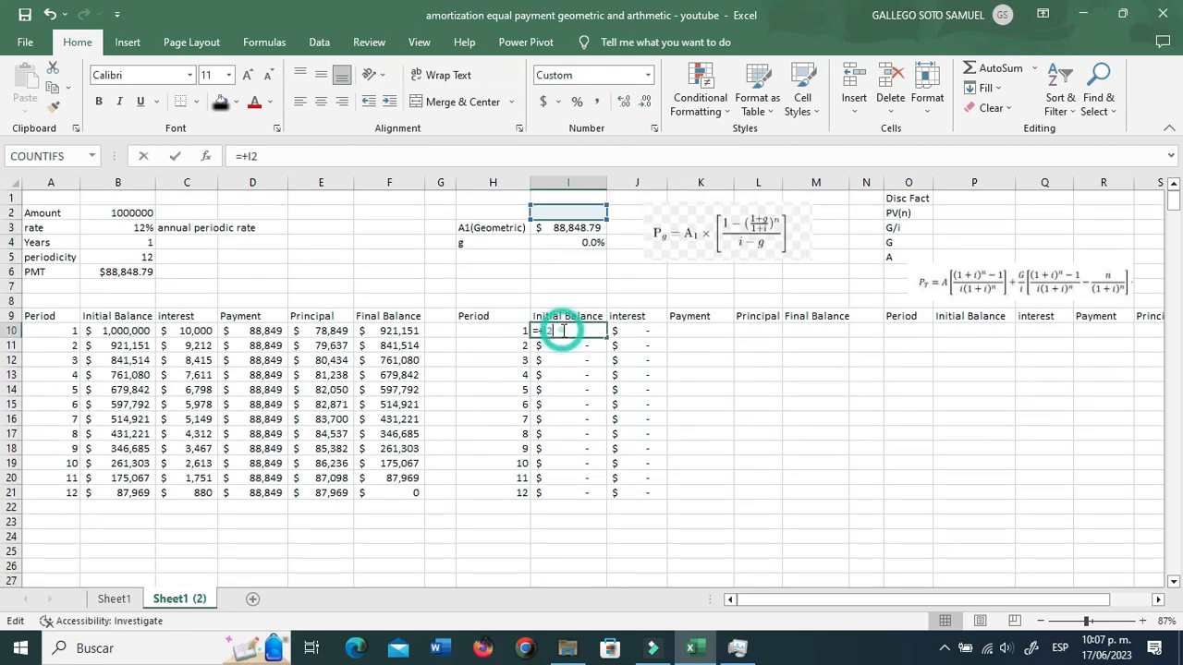
{"action": "left_click_drag", "start_coordinate": [559, 214], "coordinate": [384, 217]}
{"action": "left_click_drag", "start_coordinate": [296, 221], "coordinate": [140, 212]}
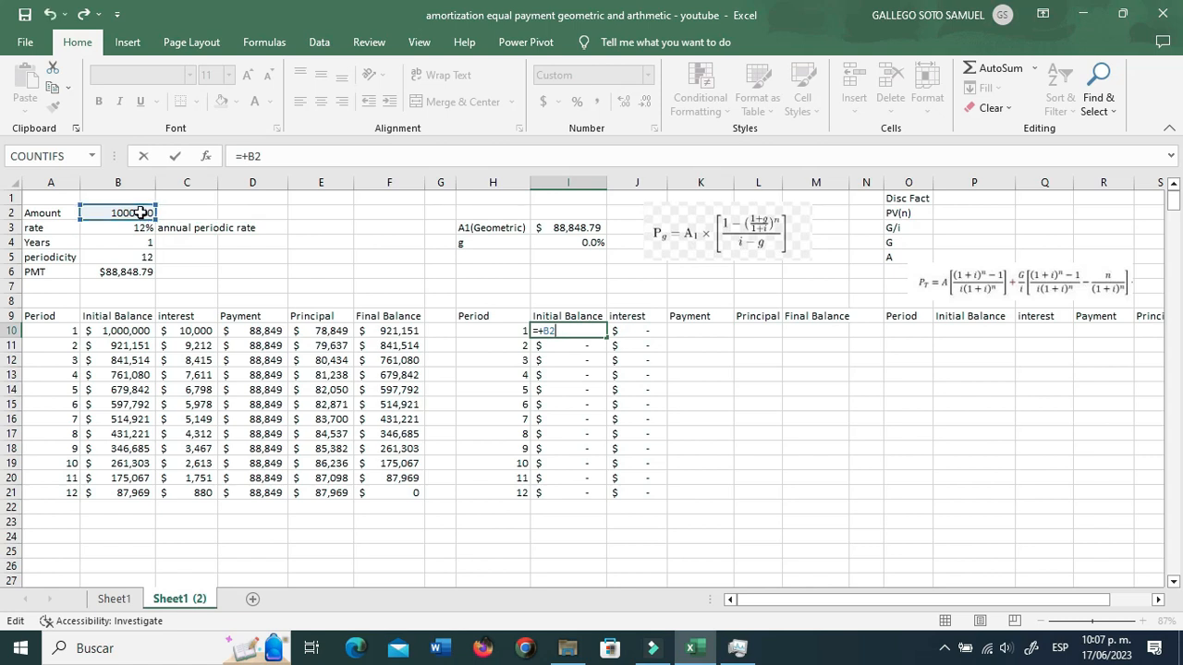
{"action": "key", "text": "Return"}
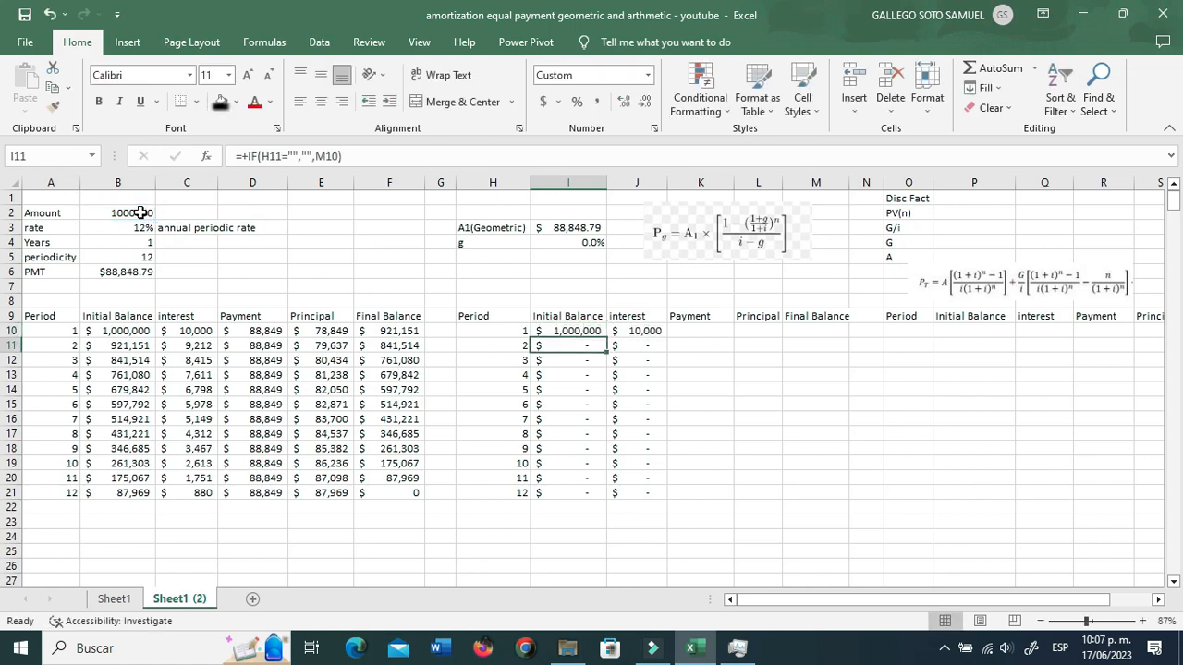
Widen column L and link the geometric table's first Payment in K10 to the A1(Geometric) value with +I3
{"action": "left_click", "coordinate": [719, 331]}
{"action": "left_click_drag", "start_coordinate": [782, 182], "coordinate": [801, 182]}
{"action": "type", "text": "+"}
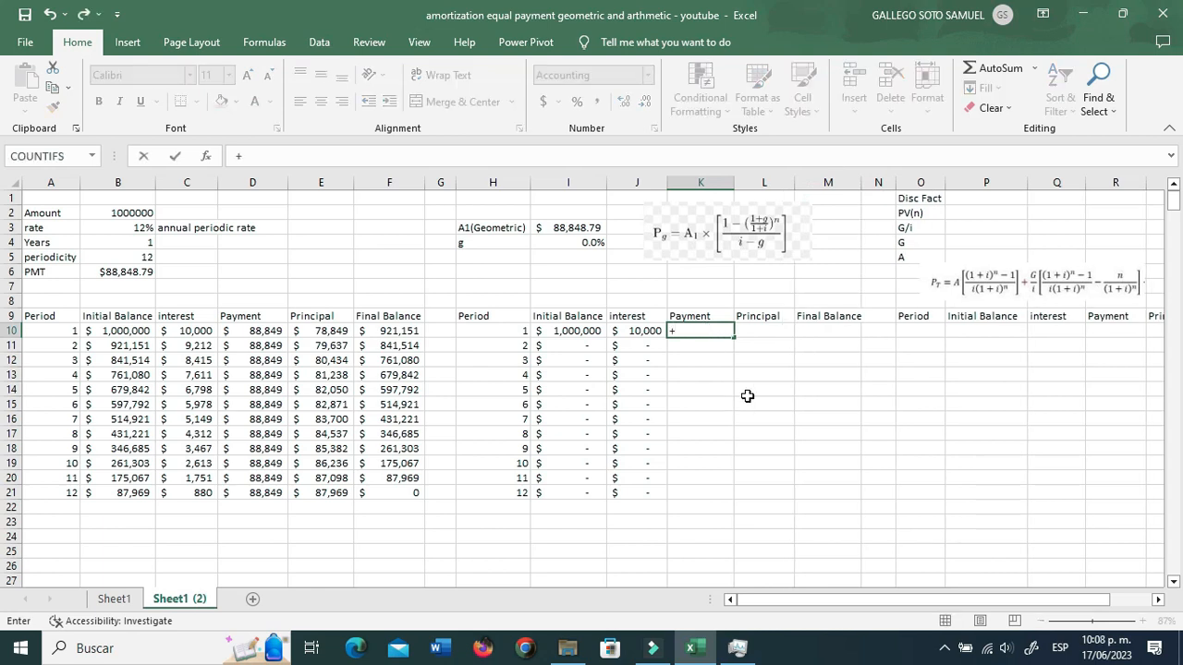
{"action": "left_click", "coordinate": [566, 227]}
{"action": "key", "text": "Return"}
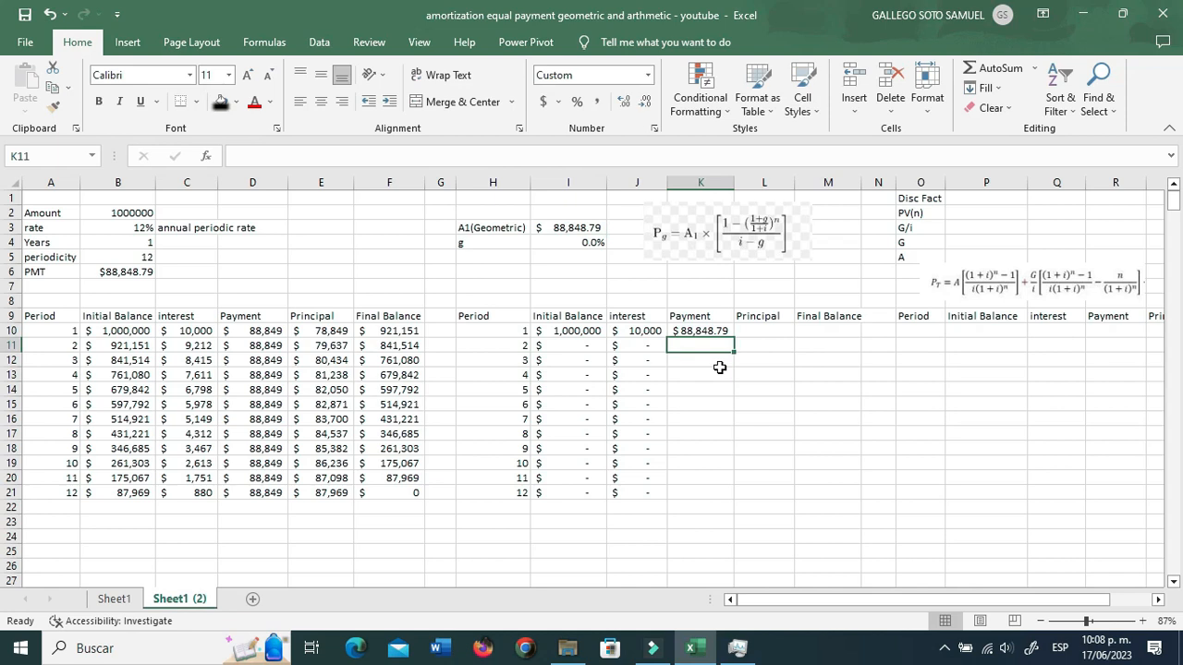
Build the second-period Payment formula in K11 as +K10*(1+$I$4), keeping the g reference absolute
{"action": "type", "text": "+"}
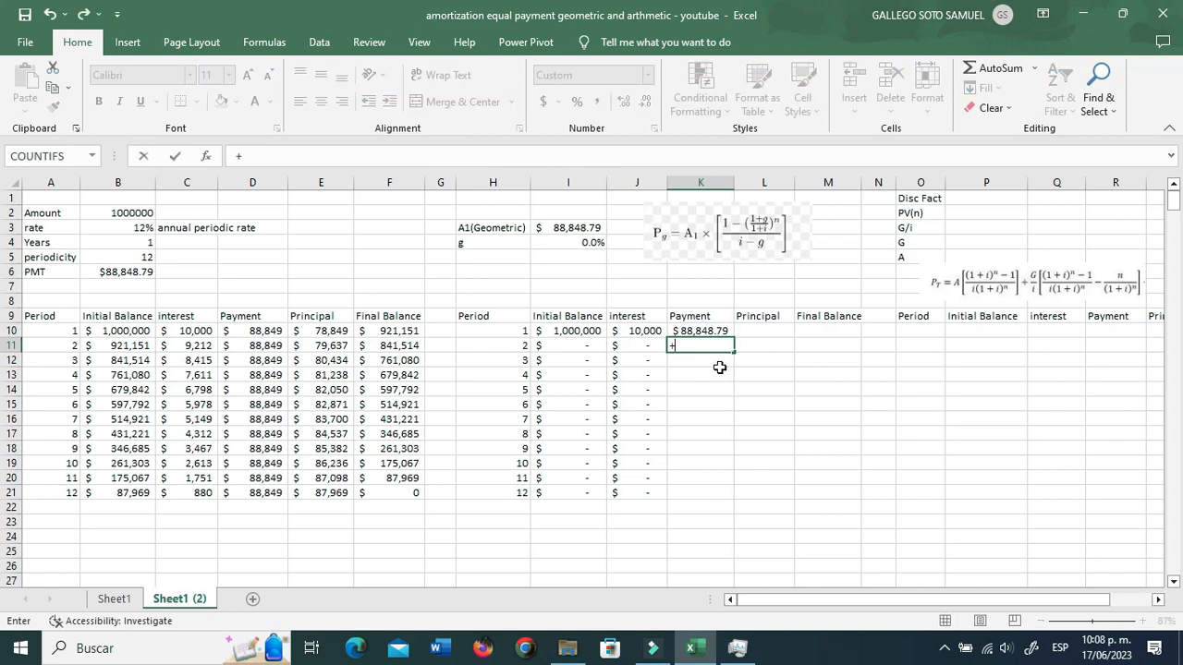
{"action": "key", "text": "Up"}
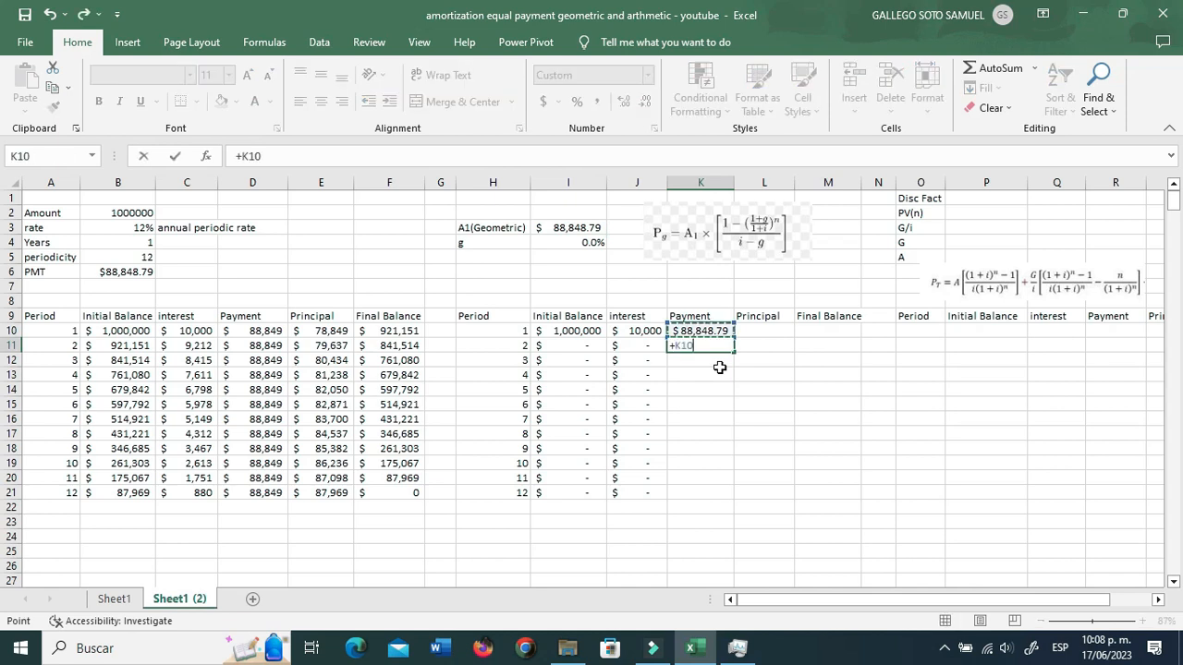
{"action": "type", "text": "*"}
{"action": "left_click", "coordinate": [587, 241]}
{"action": "key", "text": "F5"}
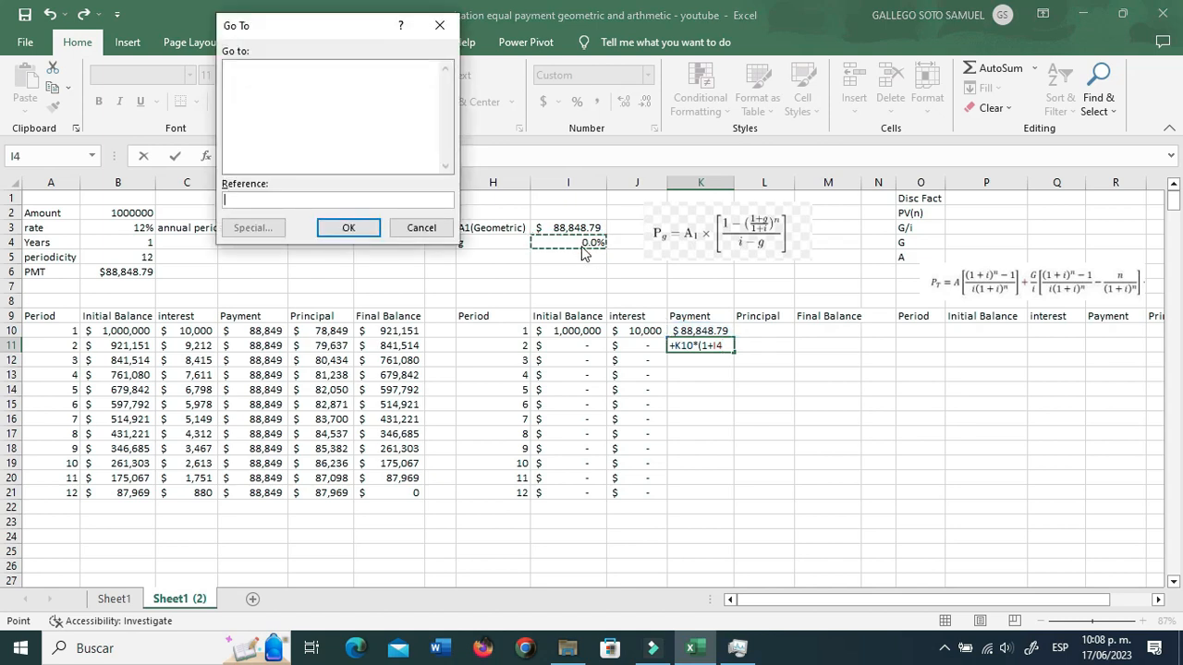
{"action": "left_click", "coordinate": [440, 25]}
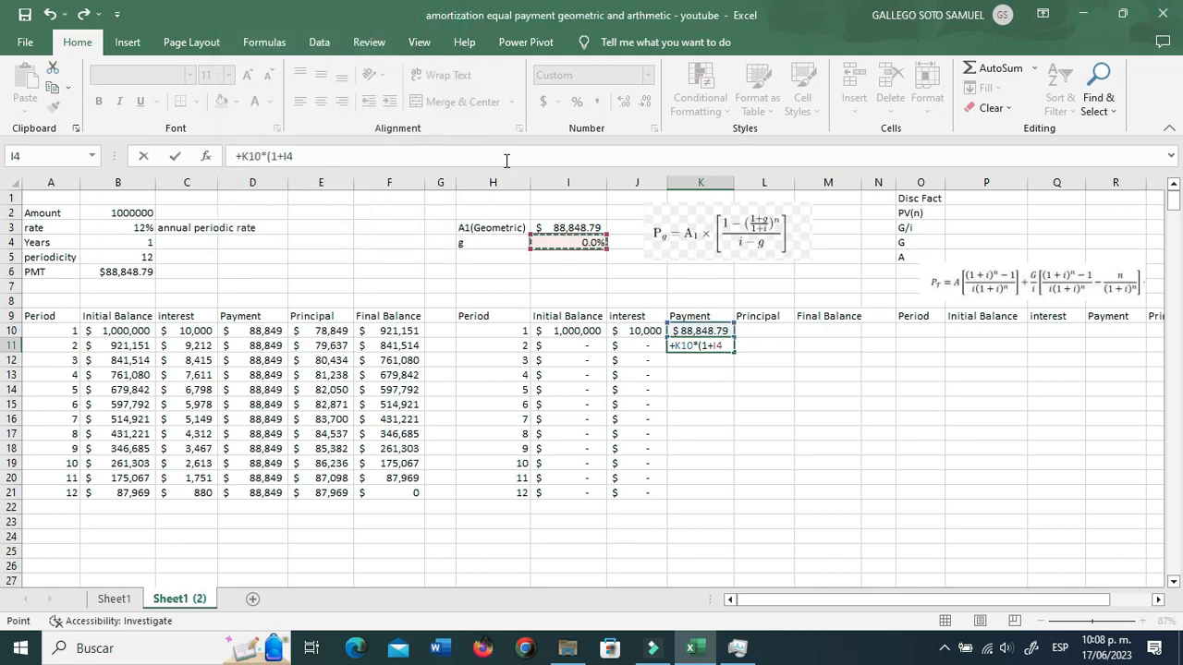
{"action": "key", "text": "F4"}
{"action": "type", "text": ")"}
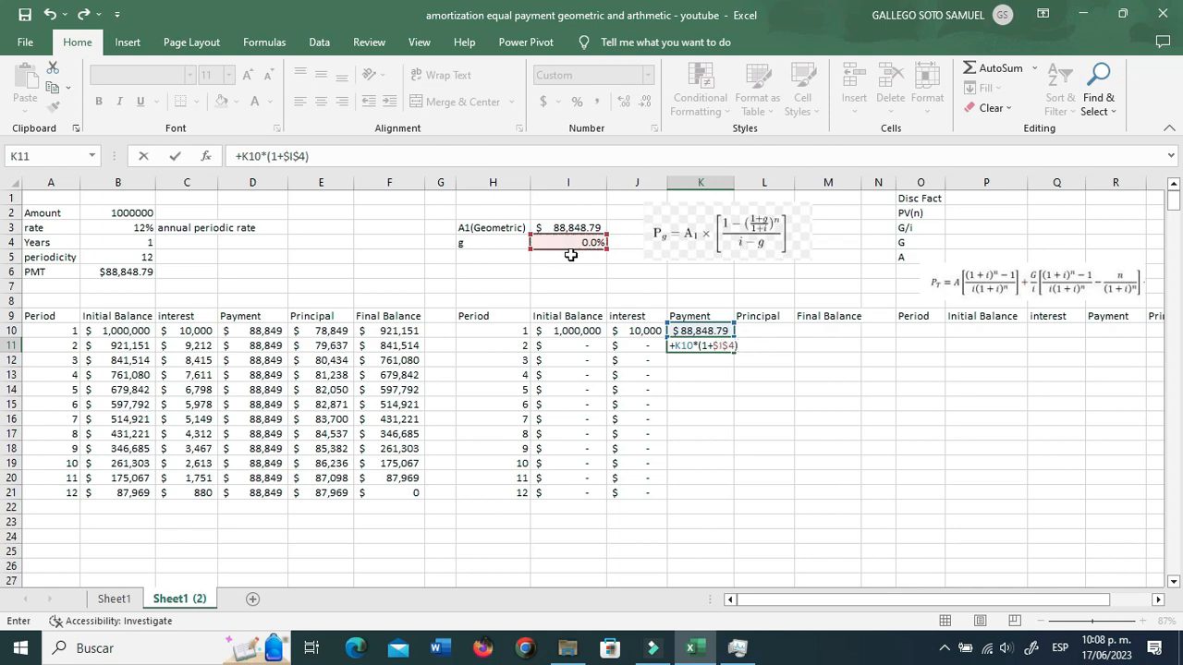
Wrap the K11 formula as +IF(H11="","",K10*(1+$I$4)) and fill it down the geometric table's Payment column
{"action": "left_click", "coordinate": [675, 344]}
{"action": "type", "text": "if("}
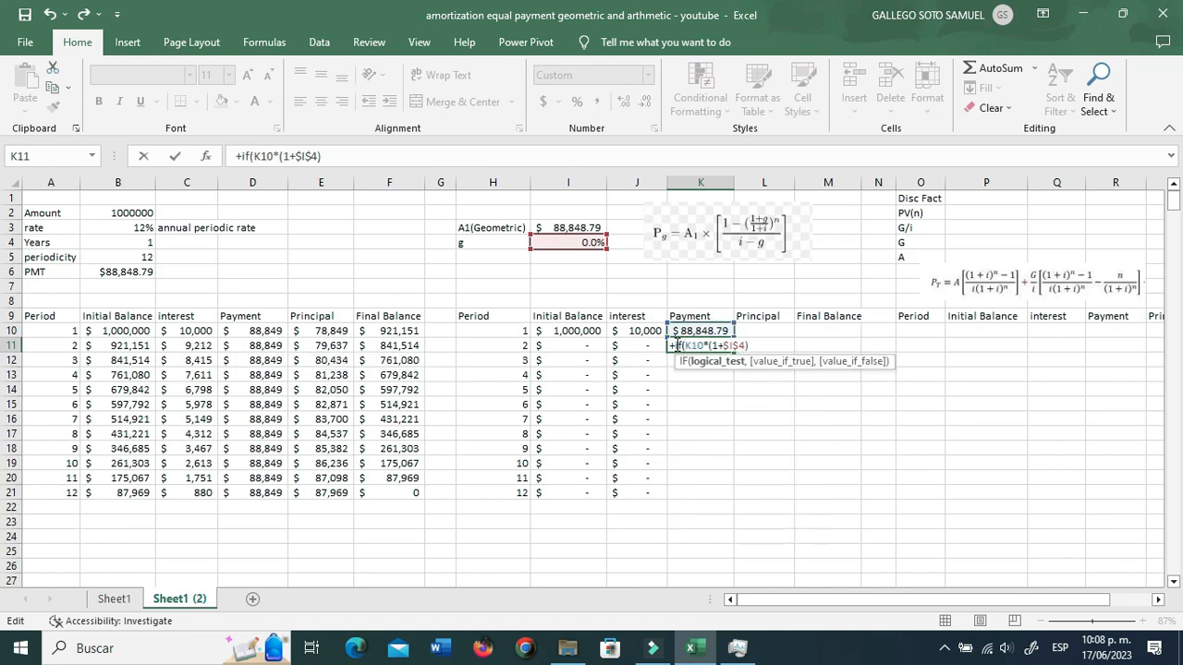
{"action": "left_click", "coordinate": [517, 344]}
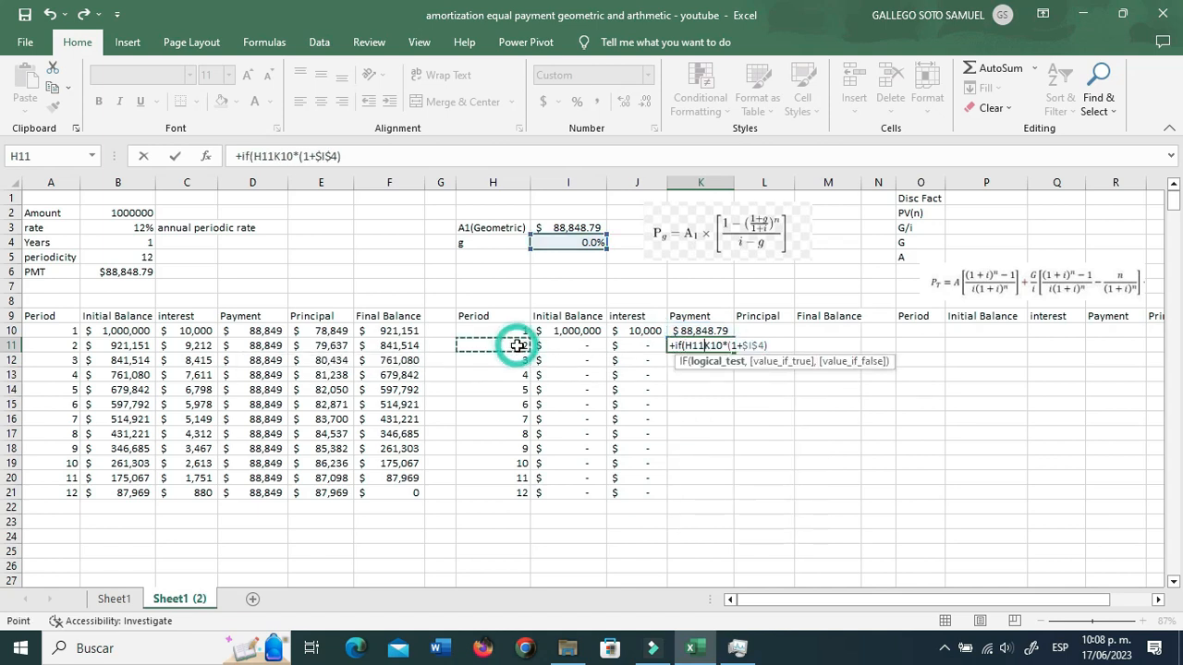
{"action": "type", "text": "="}
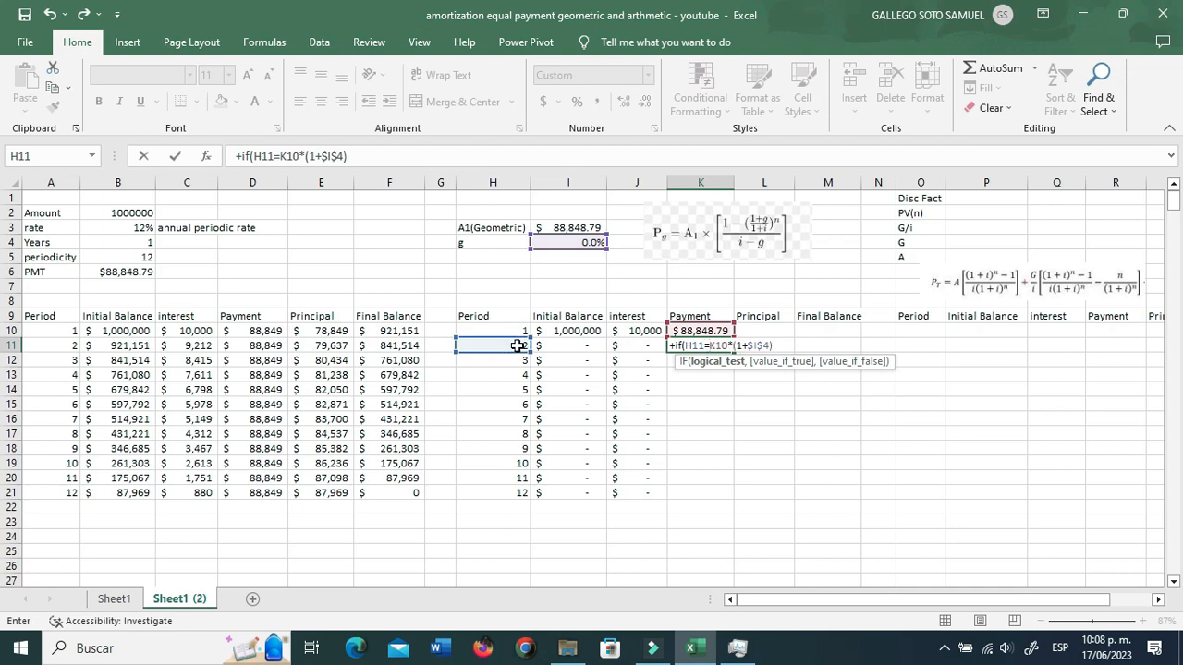
{"action": "type", "text": "\"\","}
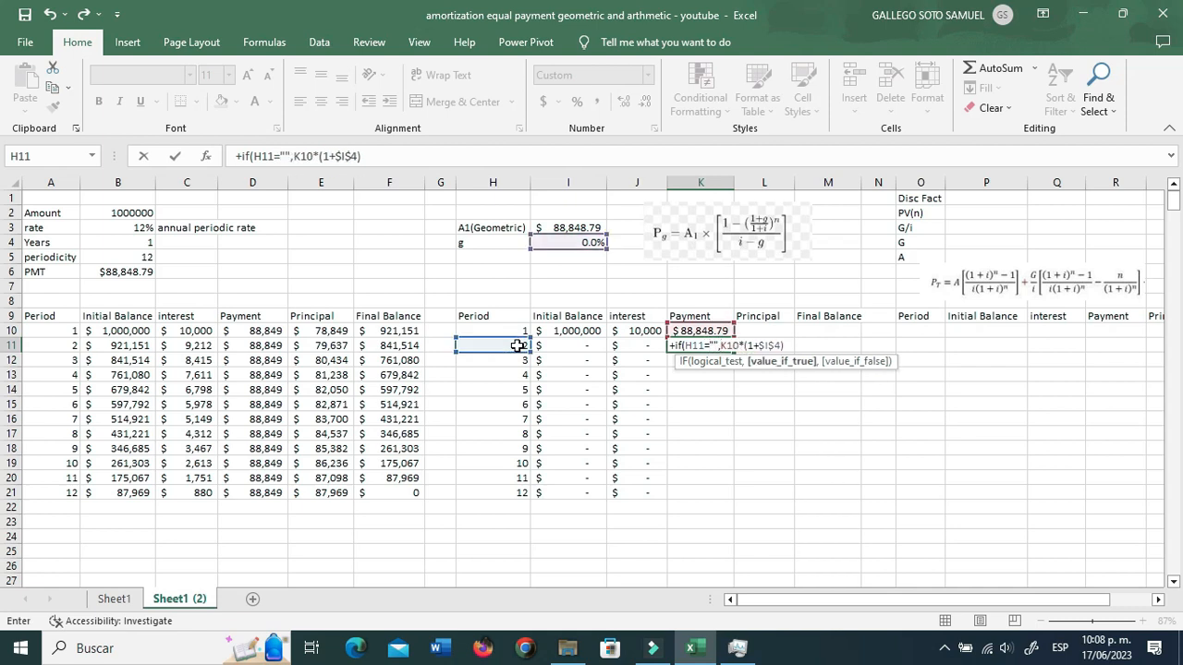
{"action": "type", "text": "\"\","}
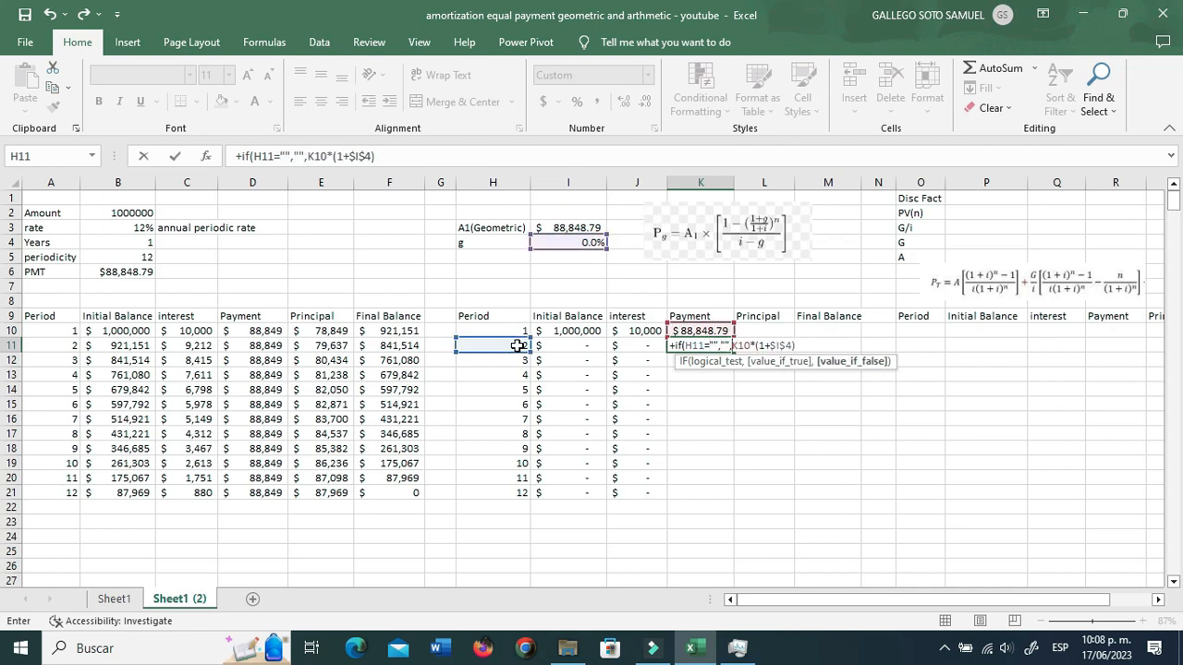
{"action": "left_click", "coordinate": [399, 153]}
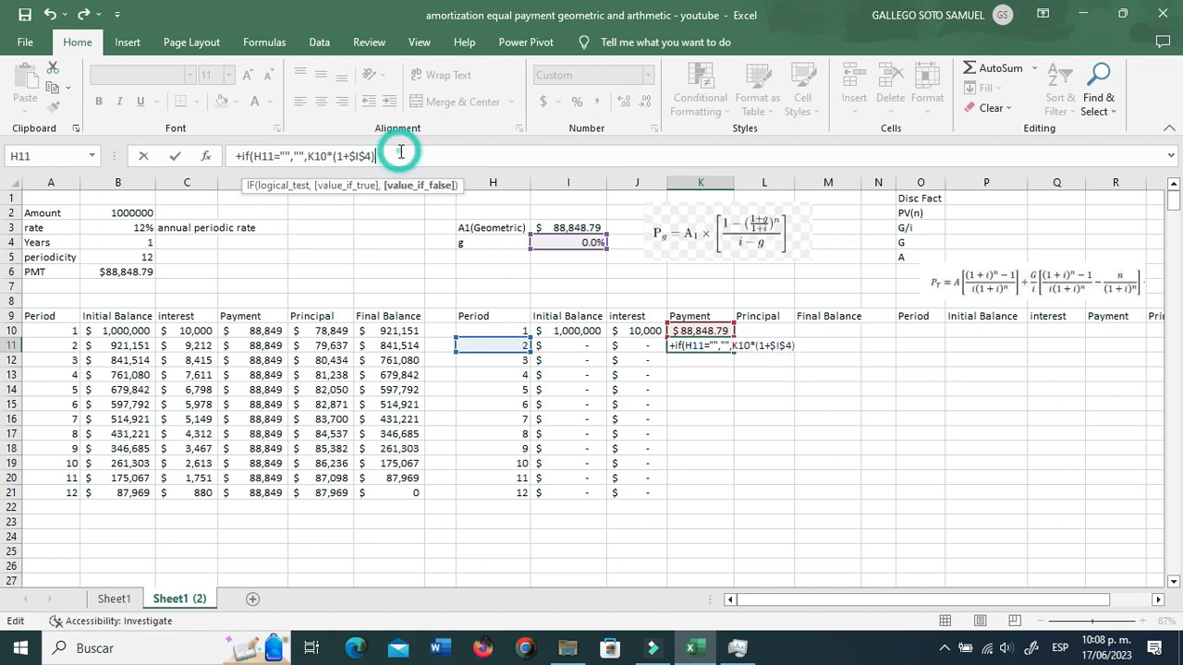
{"action": "type", "text": ")"}
{"action": "key", "text": "Return"}
{"action": "key", "text": "Up"}
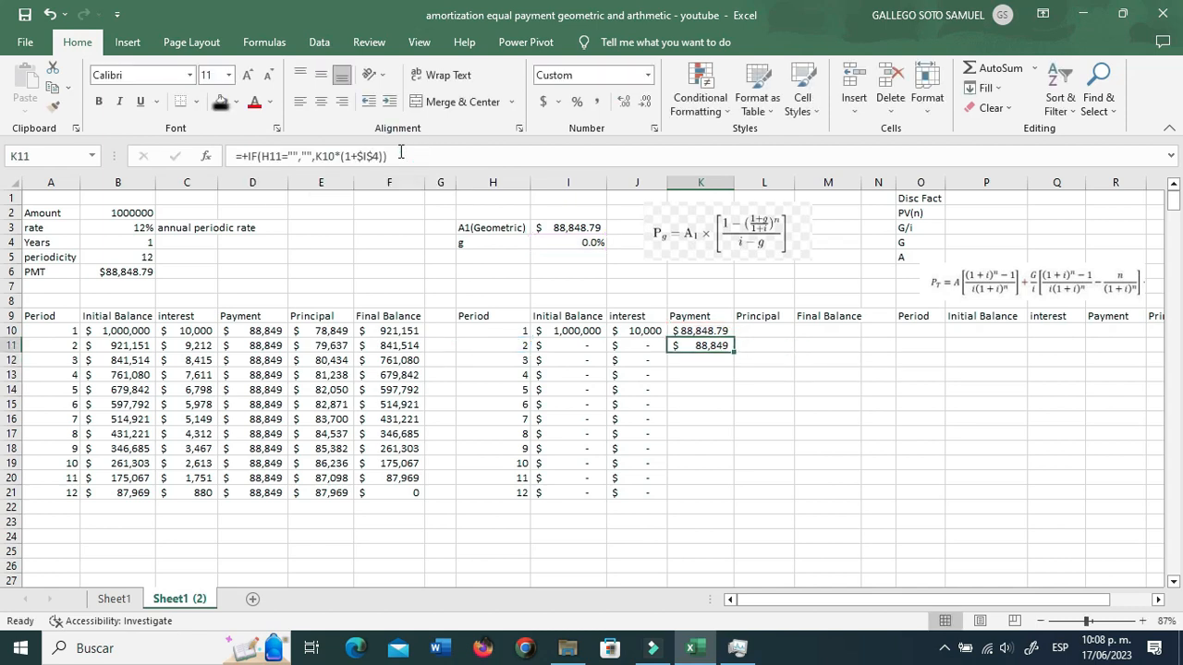
{"action": "double_click", "coordinate": [733, 352]}
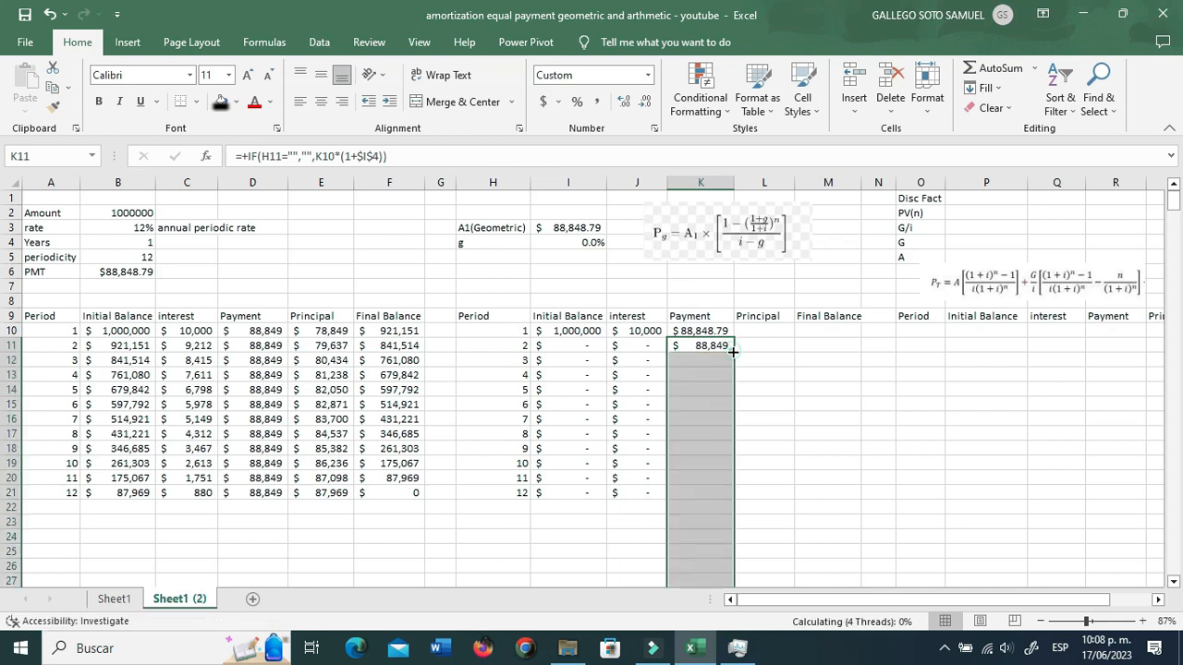
Copy the equal-payment table's Principal and Final Balance columns from row 10 down into the geometric table starting at L10
{"action": "left_click", "coordinate": [739, 332]}
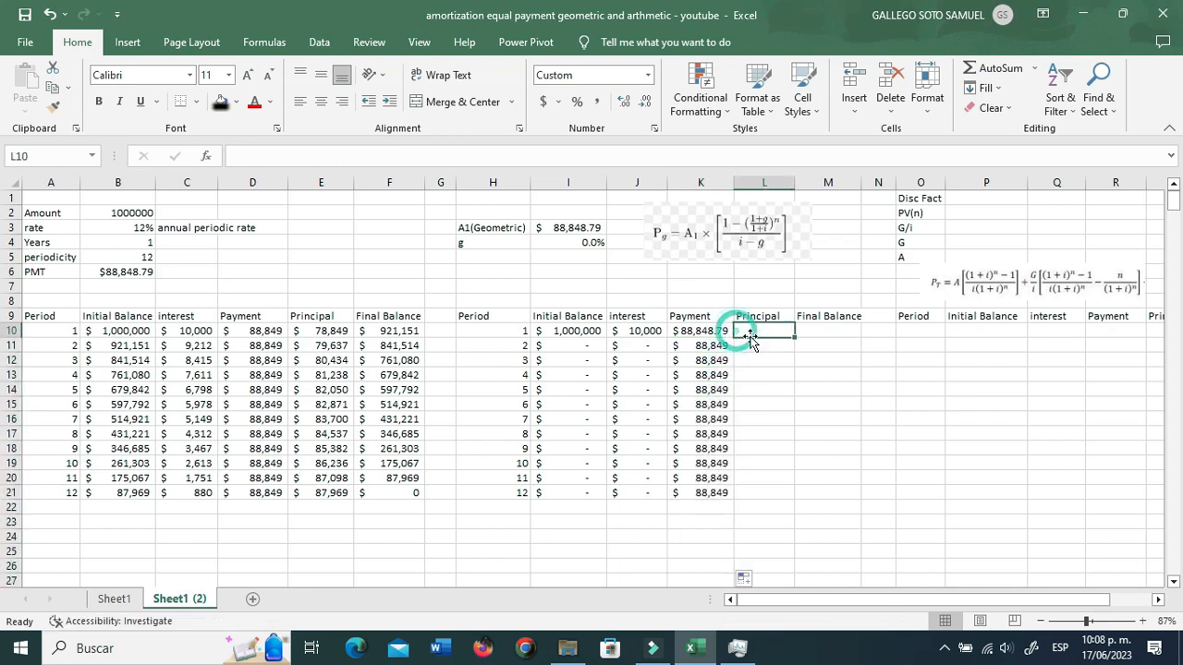
{"action": "left_click", "coordinate": [317, 329]}
{"action": "key", "text": "shift+Right"}
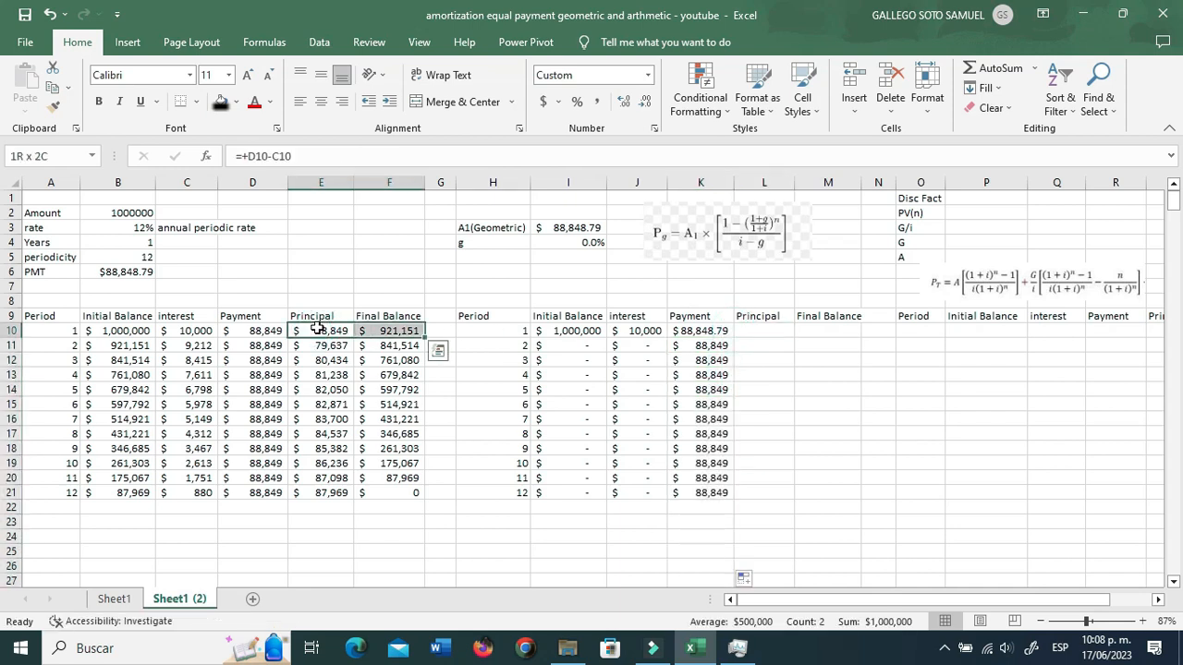
{"action": "key", "text": "ctrl+shift+Down"}
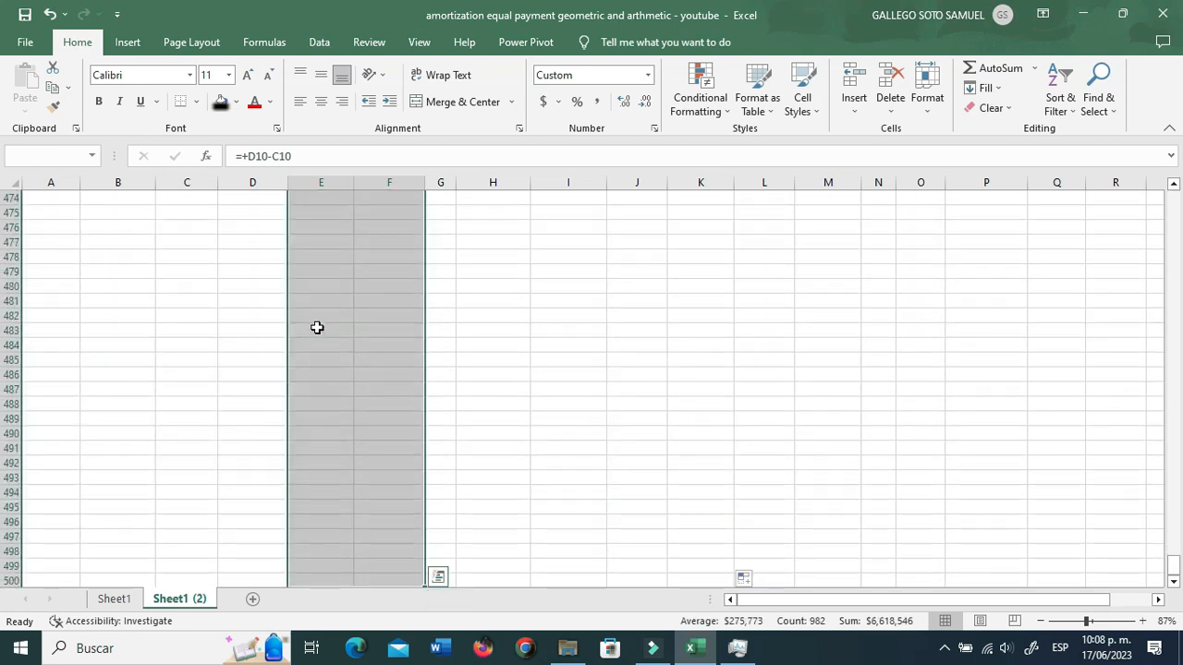
{"action": "key", "text": "ctrl+c"}
{"action": "key", "text": "Right"}
{"action": "key", "text": "Right"}
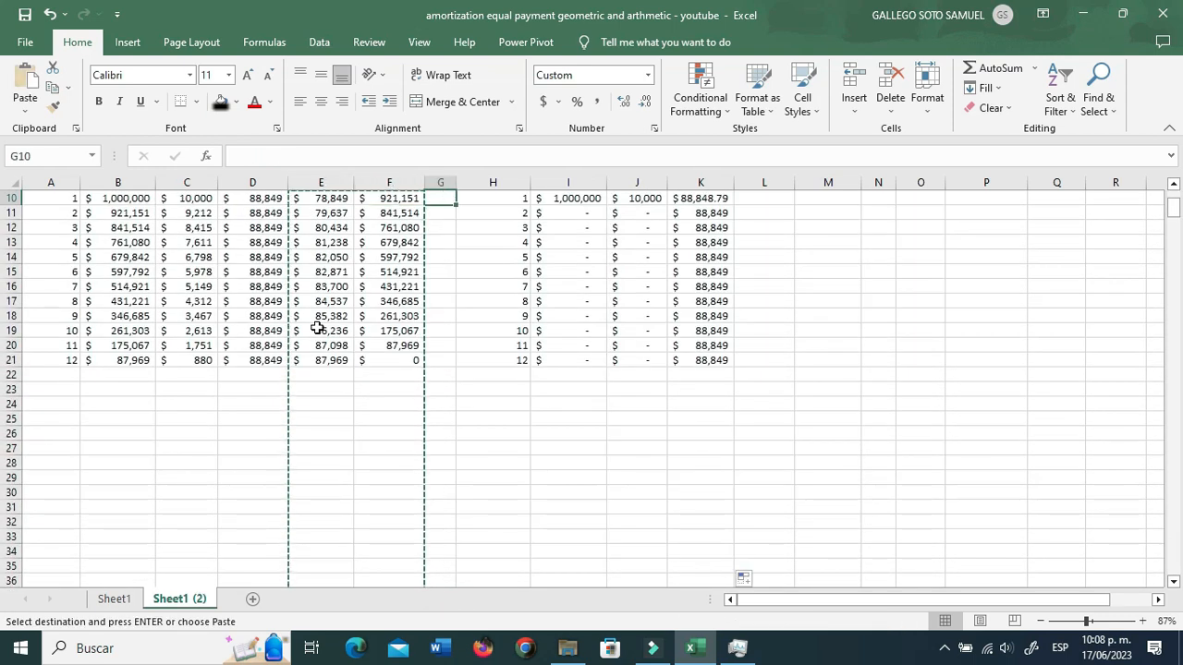
{"action": "key", "text": "Right"}
{"action": "key", "text": "Right"}
{"action": "scroll", "coordinate": [317, 328], "scroll_direction": "up", "scroll_amount": 1}
{"action": "key", "text": "Right"}
{"action": "key", "text": "Right"}
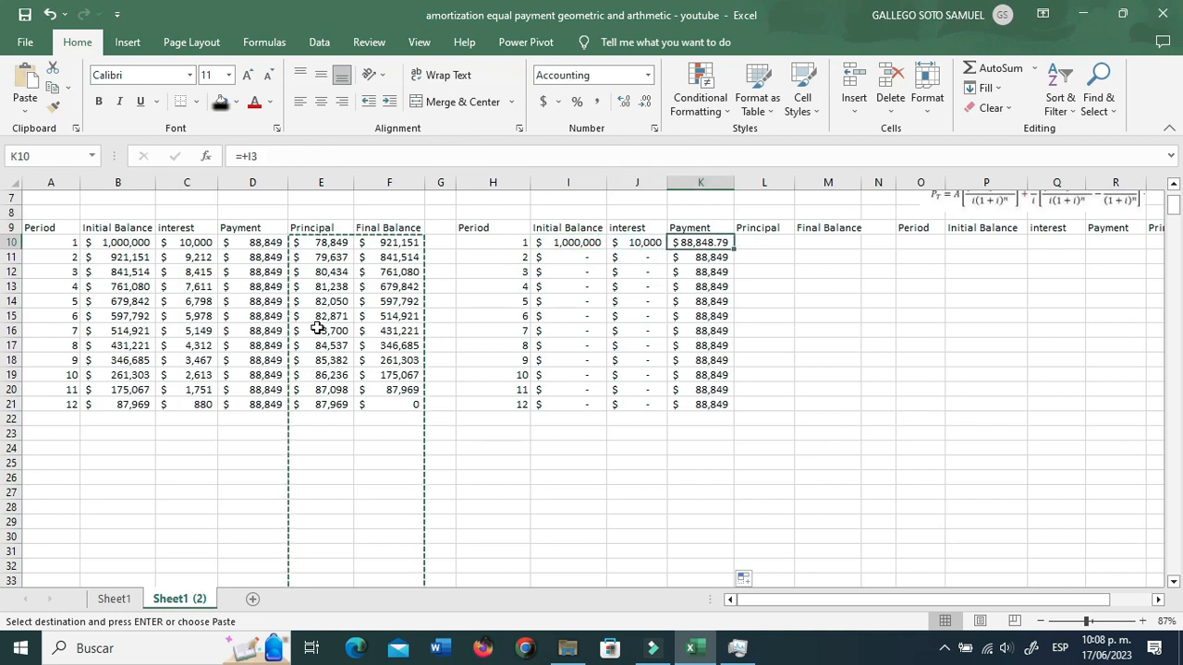
{"action": "key", "text": "Right"}
{"action": "key", "text": "ctrl+v"}
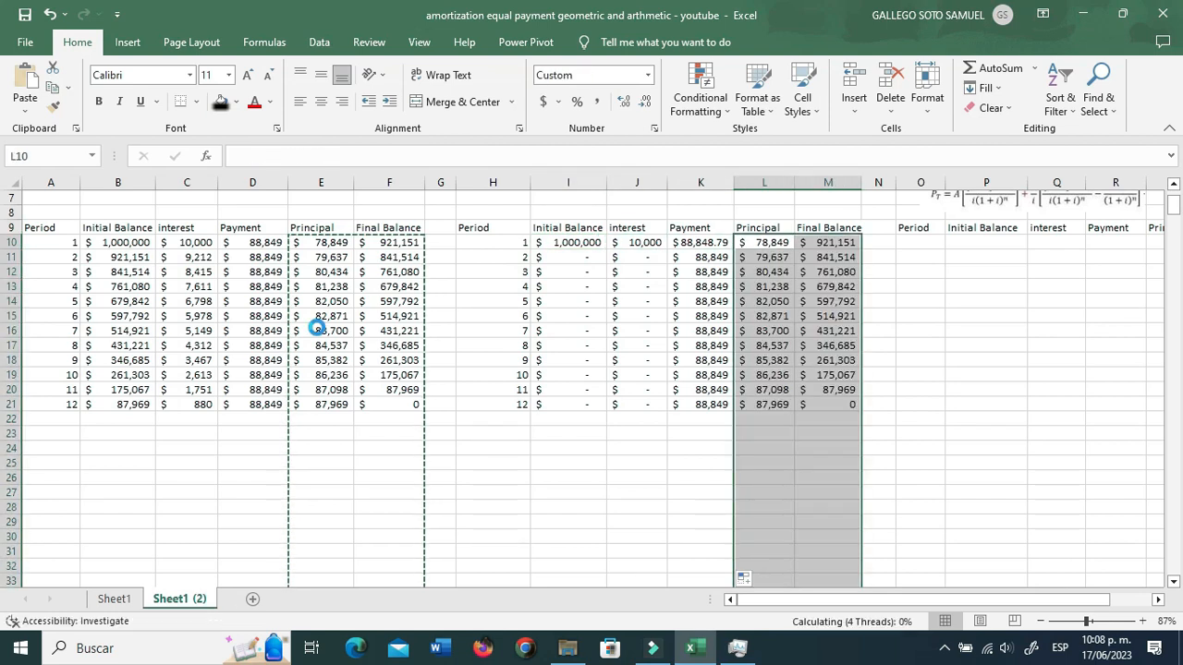
{"action": "key", "text": "Escape"}
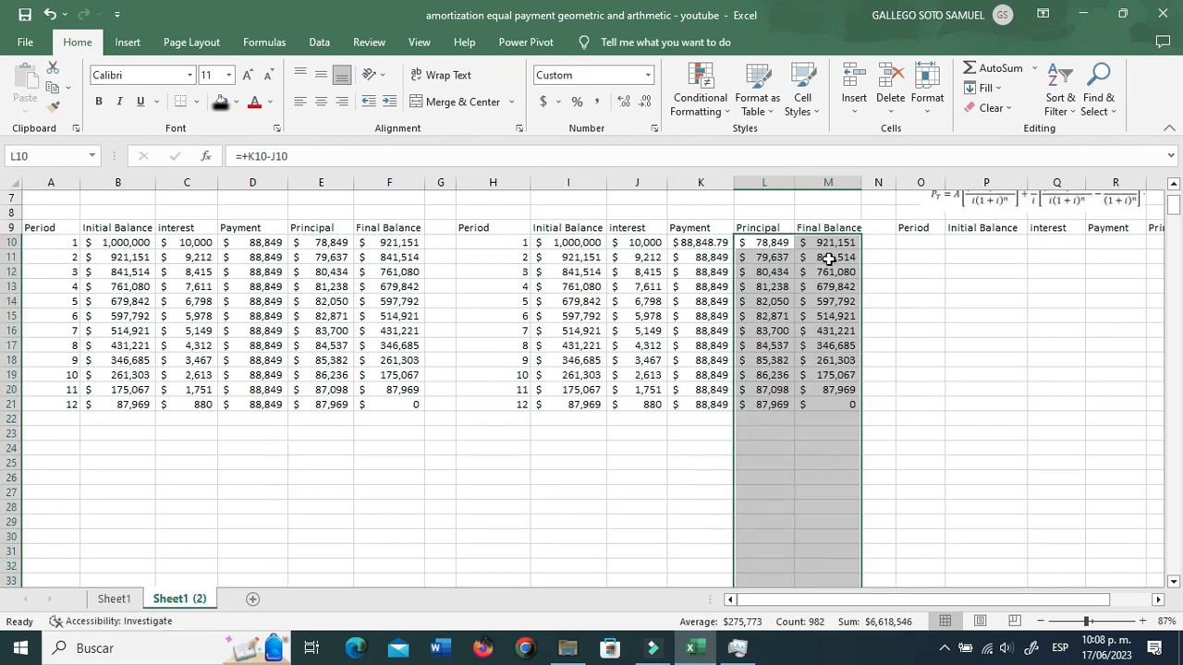
Check the cell references in the pasted Principal formulas in L10 and L14 and the Final Balance formula in M14
{"action": "left_click", "coordinate": [767, 242]}
{"action": "key", "text": "F2"}
{"action": "scroll", "coordinate": [755, 316], "scroll_direction": "up", "scroll_amount": 2}
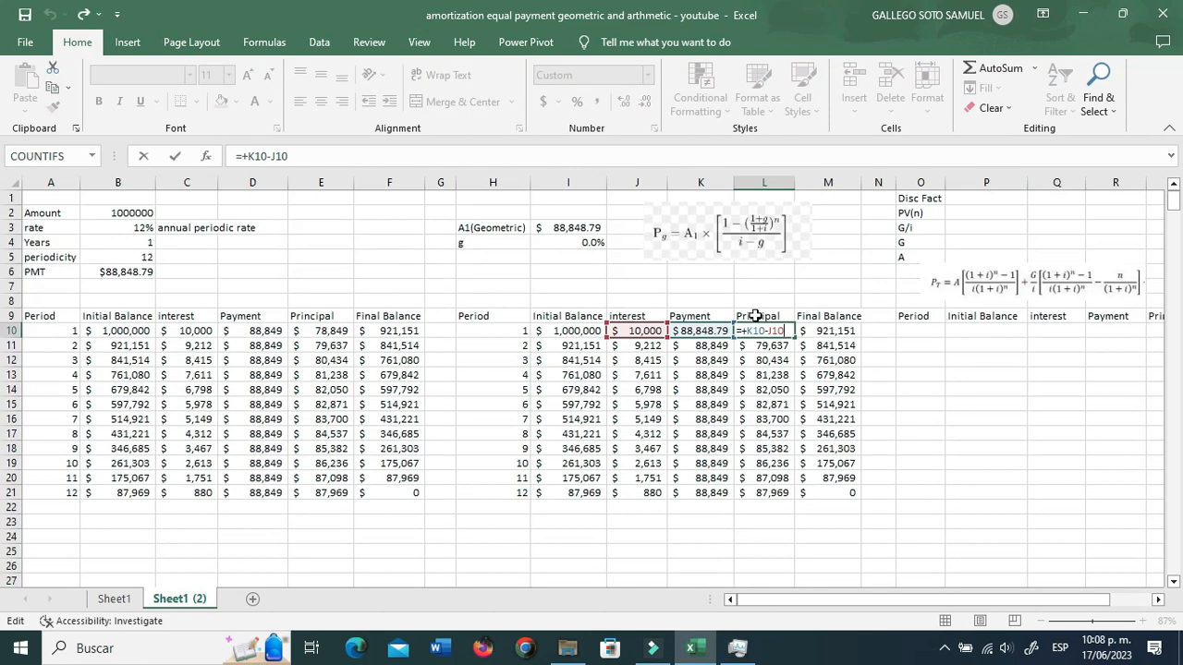
{"action": "left_click", "coordinate": [766, 434]}
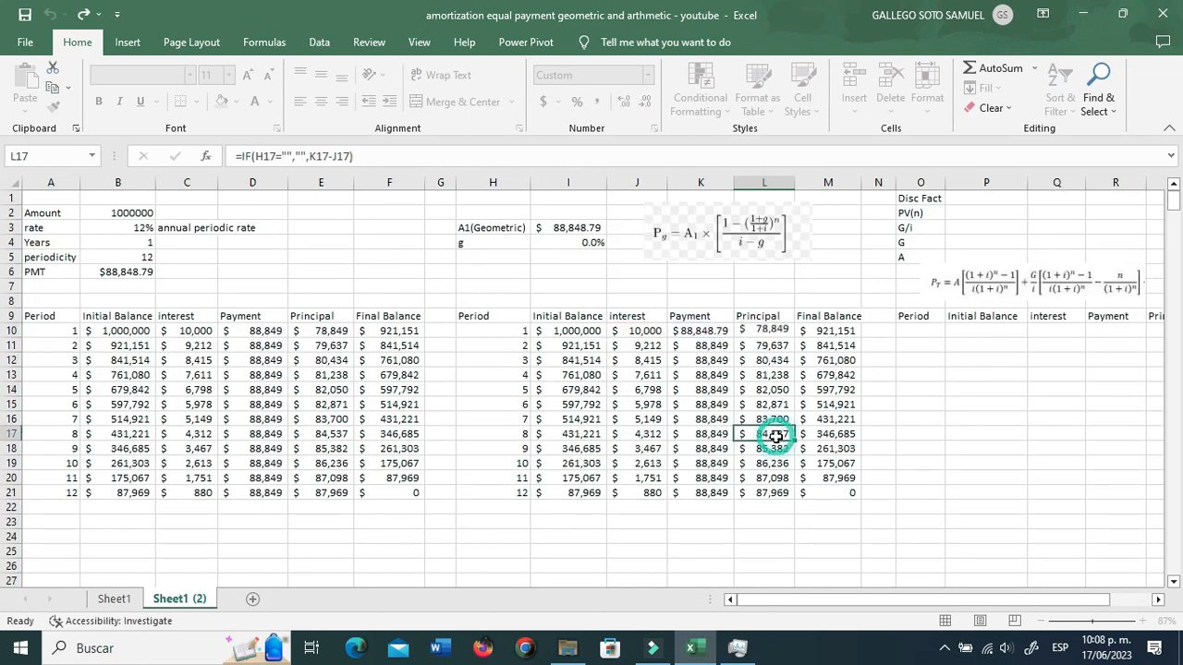
{"action": "double_click", "coordinate": [776, 389]}
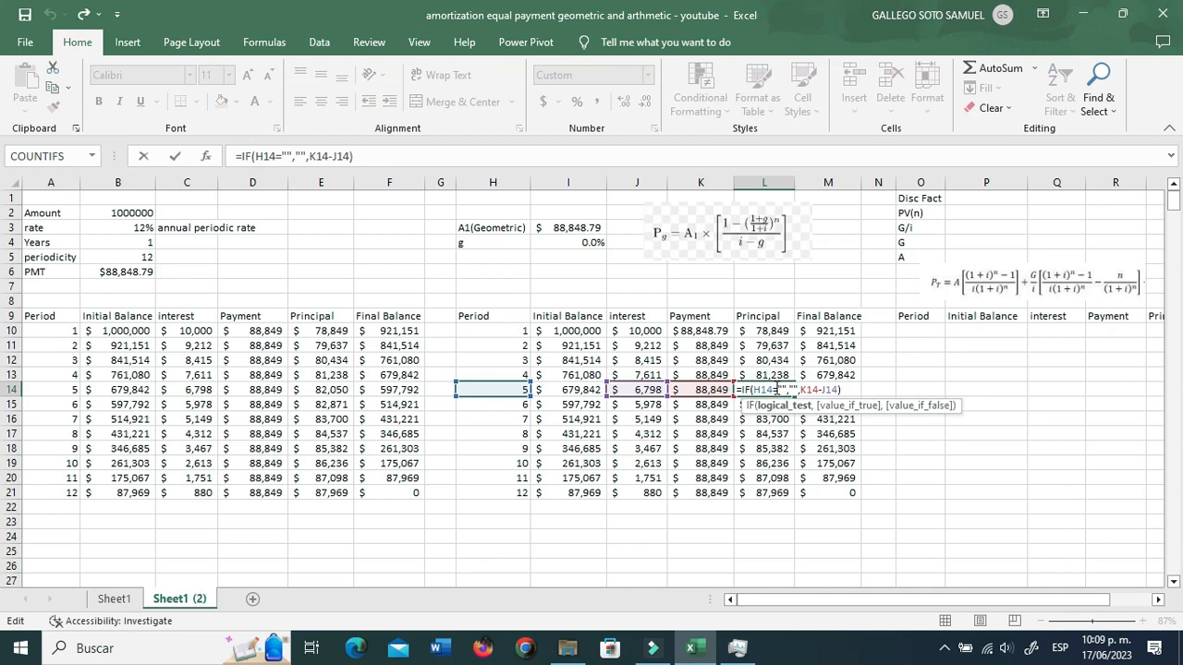
{"action": "key", "text": "Escape"}
{"action": "double_click", "coordinate": [846, 390]}
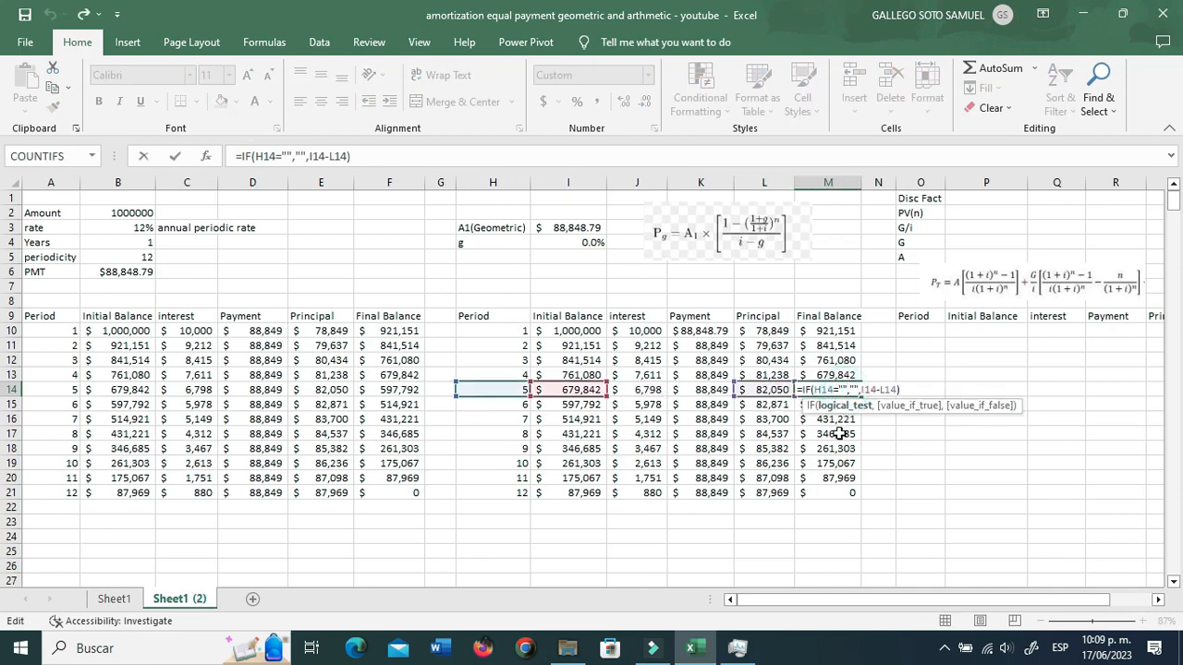
{"action": "key", "text": "Escape"}
{"action": "left_click", "coordinate": [832, 463]}
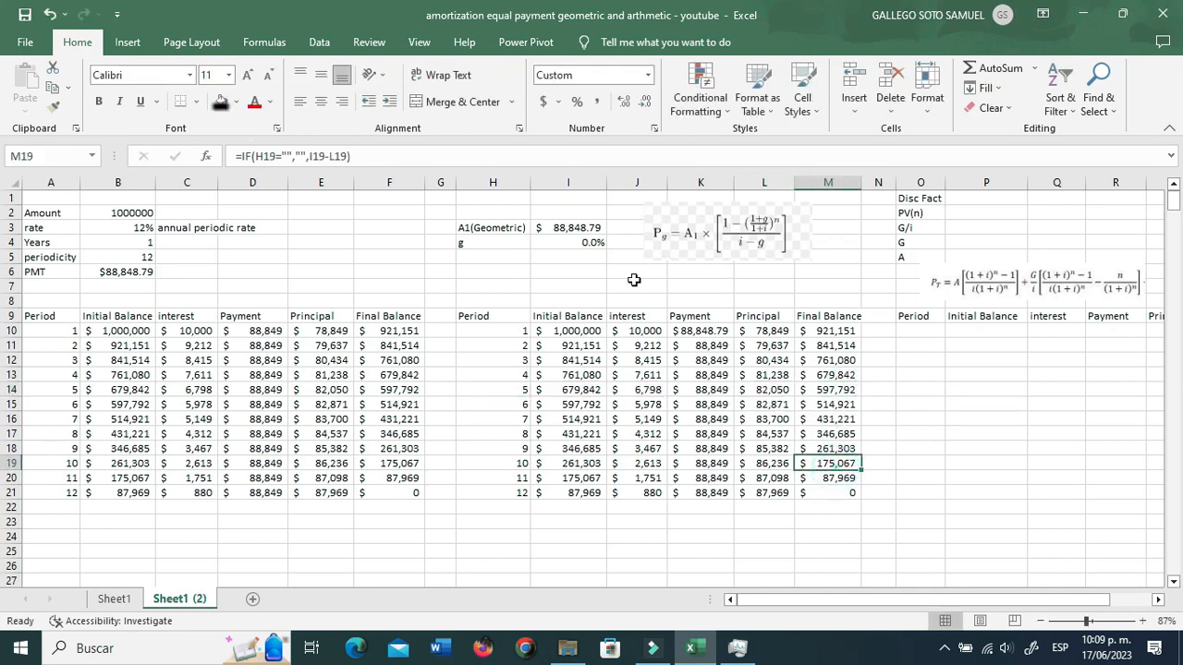
Try a gradient g of 1% in I4, and undo the change
{"action": "left_click", "coordinate": [593, 244]}
{"action": "type", "text": "1"}
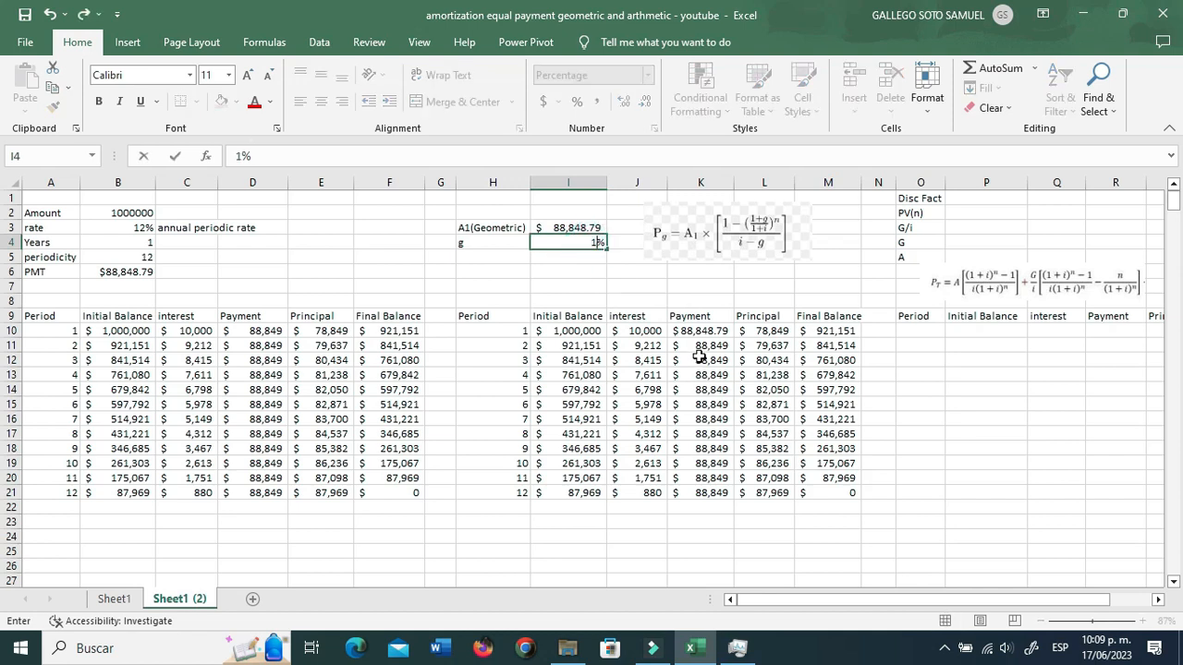
{"action": "key", "text": "Return"}
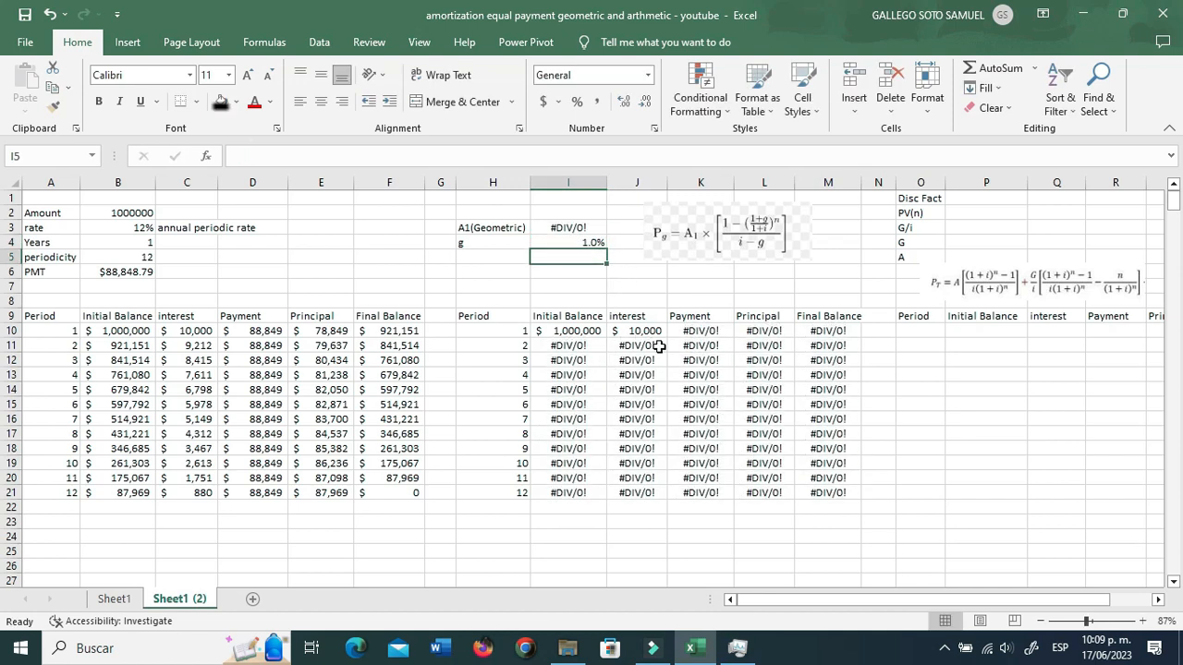
{"action": "key", "text": "ctrl+z"}
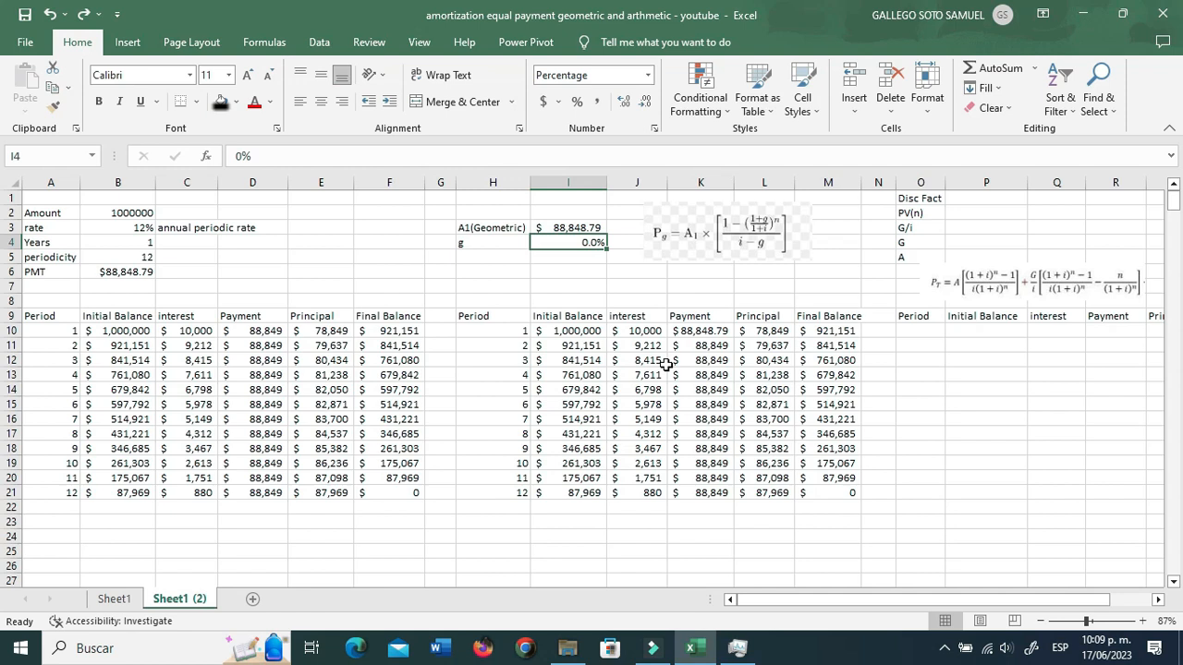
Inspect the geometric table's Payment formulas in K11, K12 and K13 for correct references
{"action": "left_click", "coordinate": [672, 386]}
{"action": "double_click", "coordinate": [706, 345]}
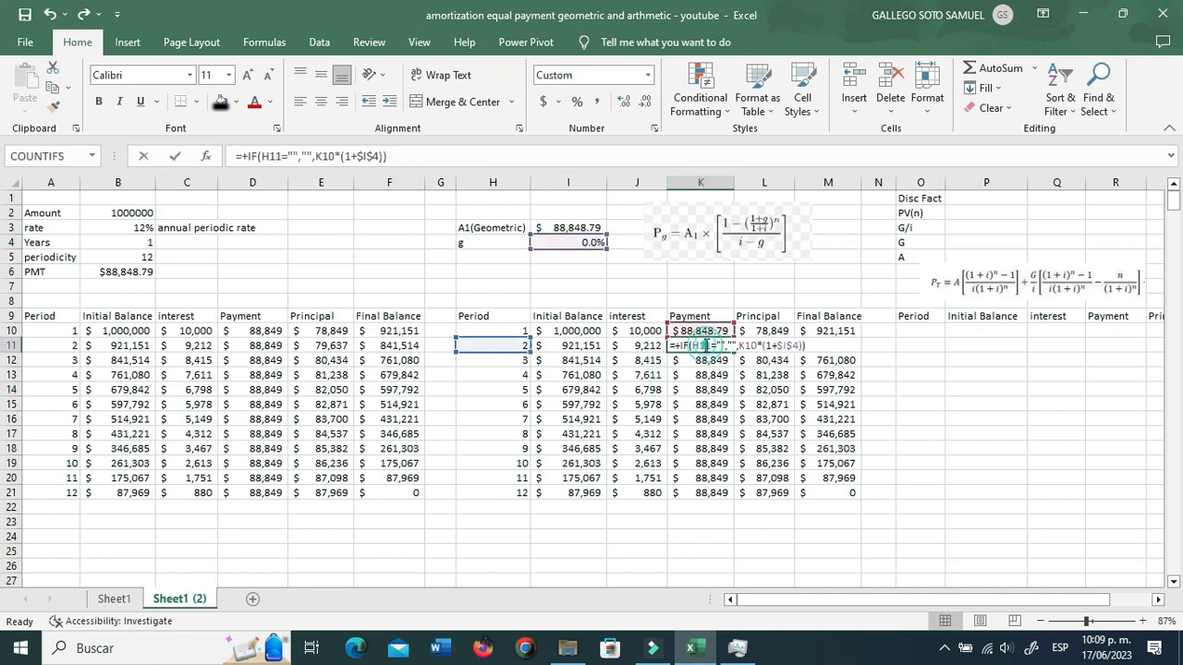
{"action": "key", "text": "Escape"}
{"action": "left_click", "coordinate": [721, 360]}
{"action": "double_click", "coordinate": [719, 360]}
{"action": "key", "text": "Escape"}
{"action": "left_click", "coordinate": [711, 375]}
{"action": "double_click", "coordinate": [712, 375]}
{"action": "key", "text": "Escape"}
Inspect the geometric table's Principal formulas in L12 and L13 and the first Final Balance formula in M10
{"action": "double_click", "coordinate": [778, 361]}
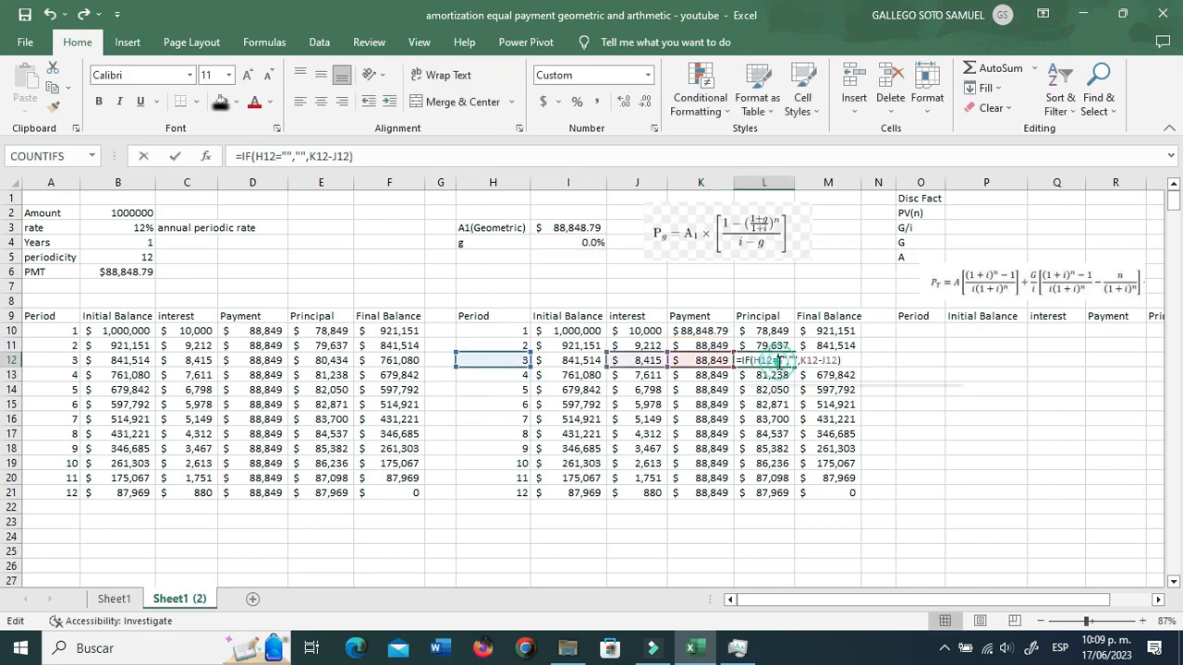
{"action": "key", "text": "Escape"}
{"action": "left_click", "coordinate": [790, 374]}
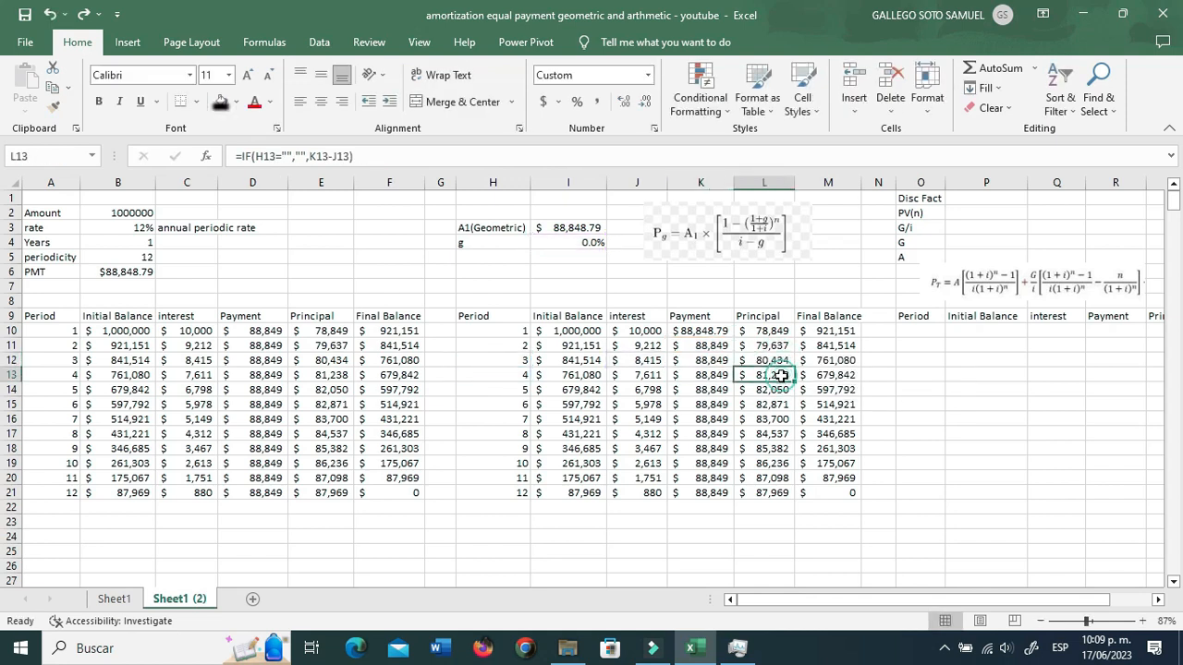
{"action": "double_click", "coordinate": [790, 375]}
{"action": "key", "text": "Escape"}
{"action": "left_click", "coordinate": [832, 332]}
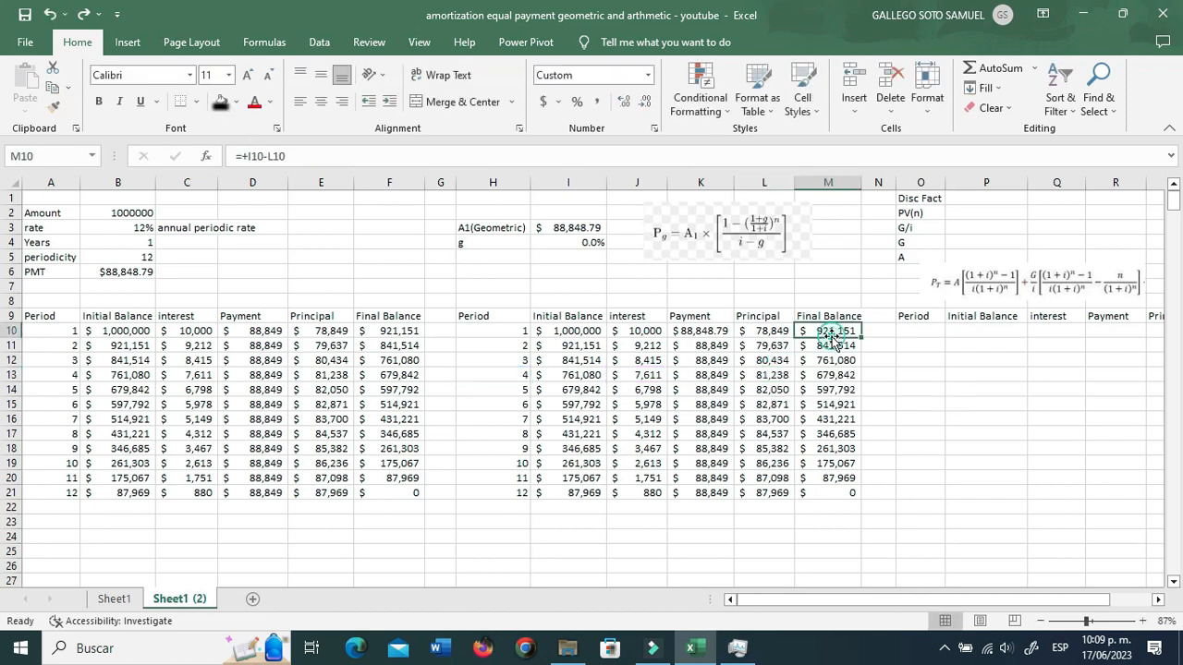
{"action": "double_click", "coordinate": [832, 339]}
{"action": "key", "text": "ctrl+Up"}
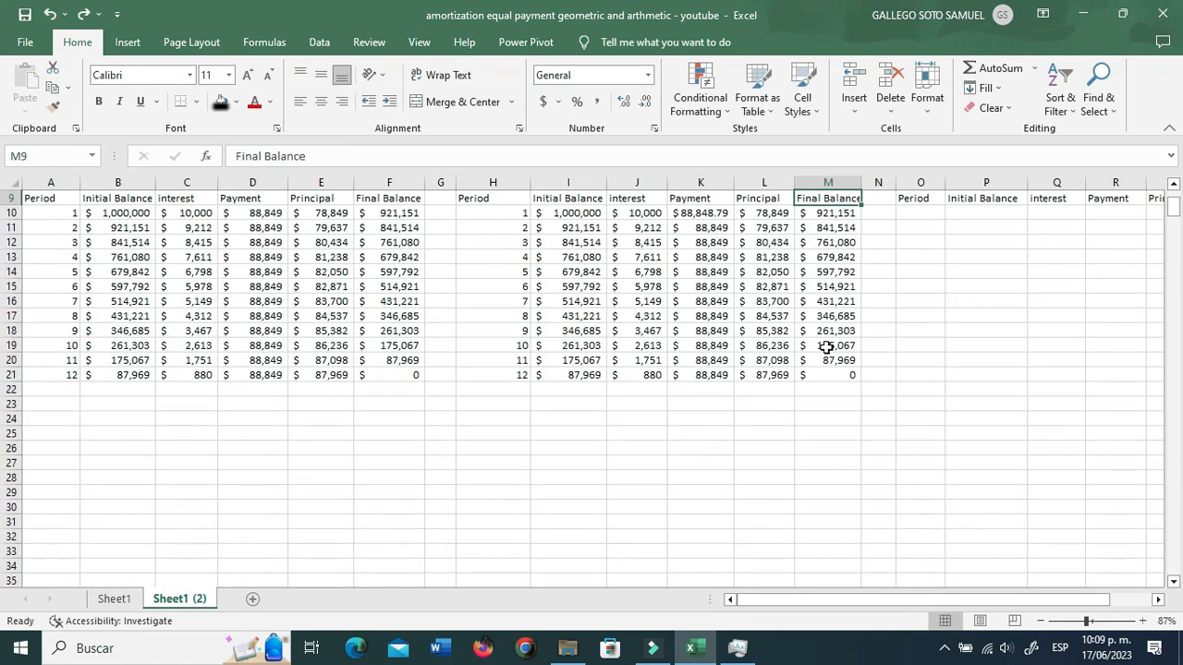
Inspect the geometric table's Final Balance formula for period 2 in M11
{"action": "scroll", "coordinate": [875, 347], "scroll_direction": "up", "scroll_amount": 3}
{"action": "left_click", "coordinate": [846, 346]}
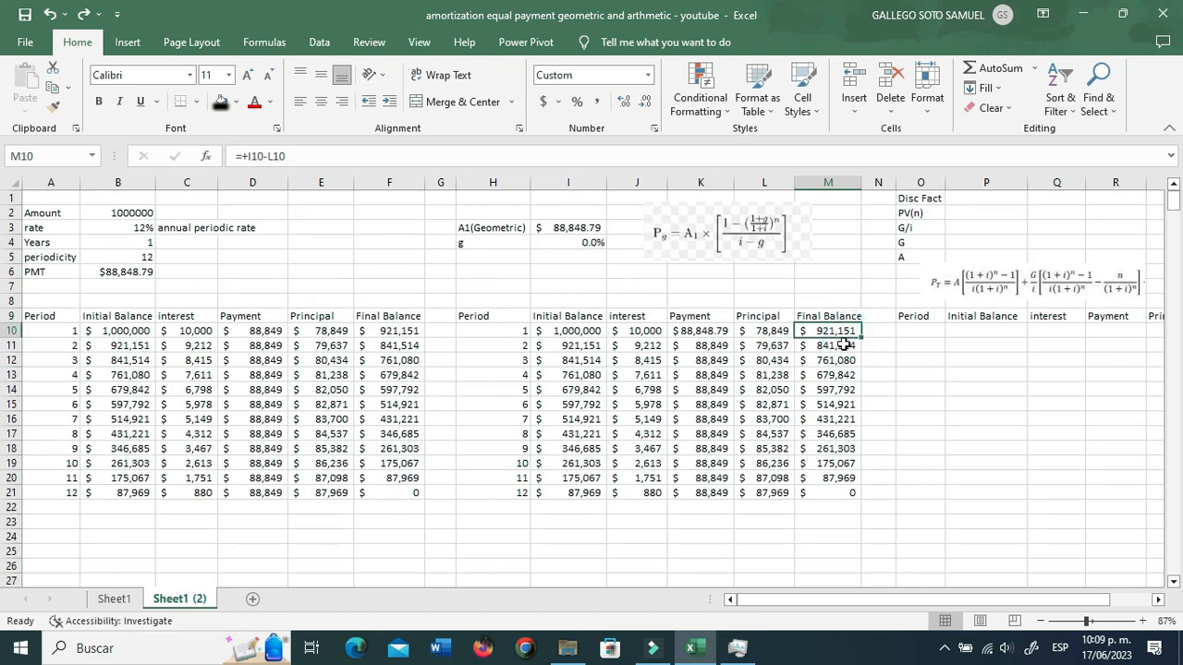
{"action": "double_click", "coordinate": [847, 347]}
{"action": "key", "text": "Escape"}
{"action": "double_click", "coordinate": [847, 346]}
{"action": "key", "text": "Escape"}
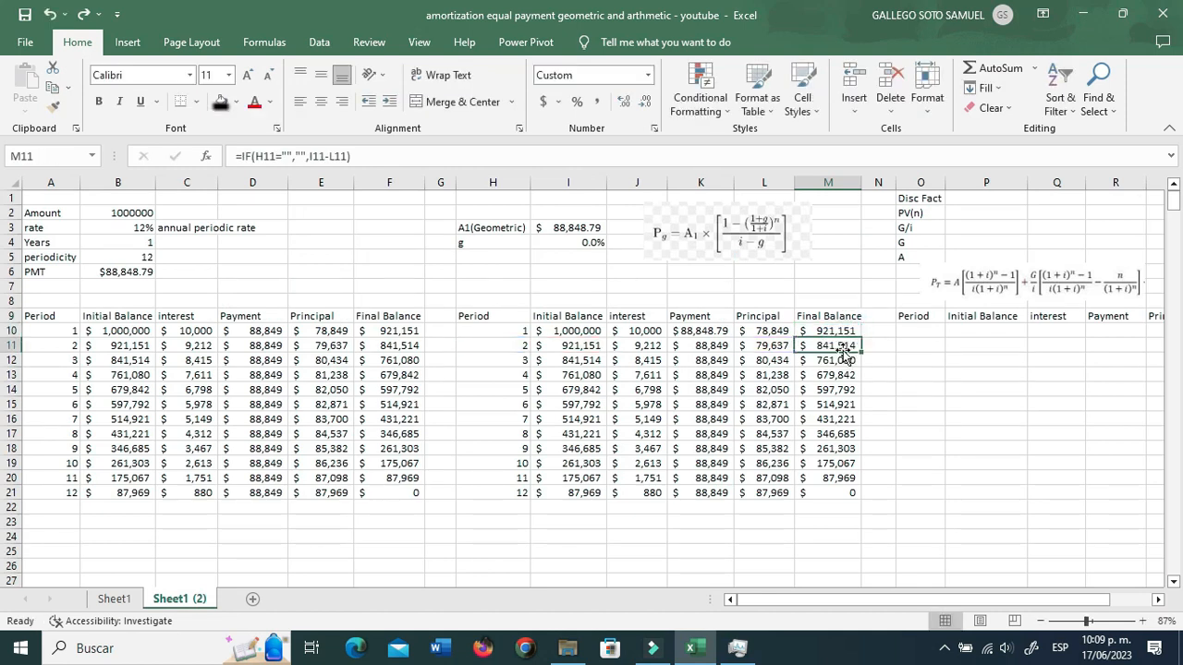
Check the geometric table's period 2 Payment formula in K11, and compare gradient g in I4 with the annual rate in B3
{"action": "left_click", "coordinate": [571, 343]}
{"action": "left_click", "coordinate": [722, 346]}
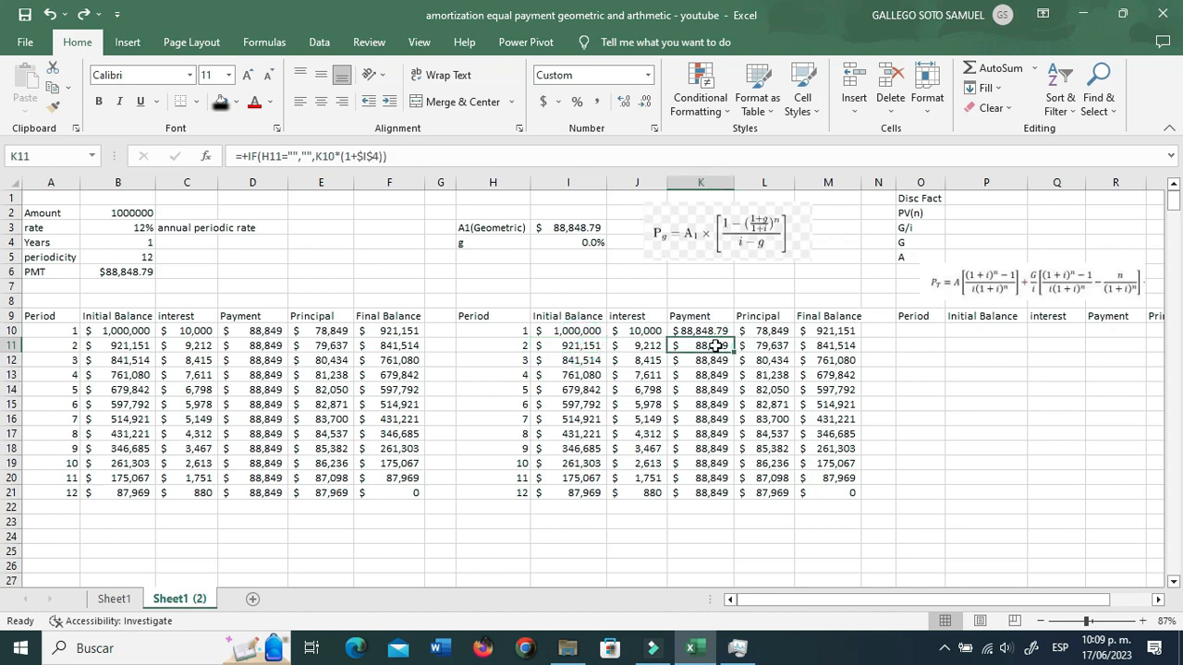
{"action": "double_click", "coordinate": [716, 346]}
{"action": "key", "text": "Escape"}
{"action": "left_click", "coordinate": [578, 243]}
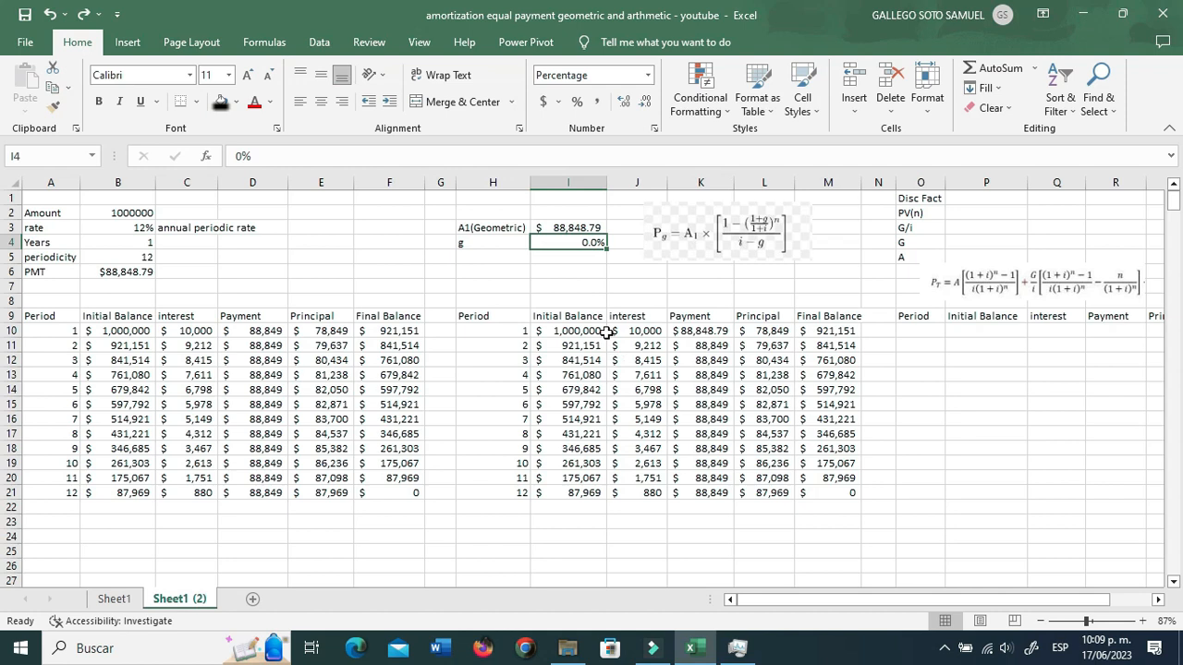
{"action": "left_click", "coordinate": [148, 228]}
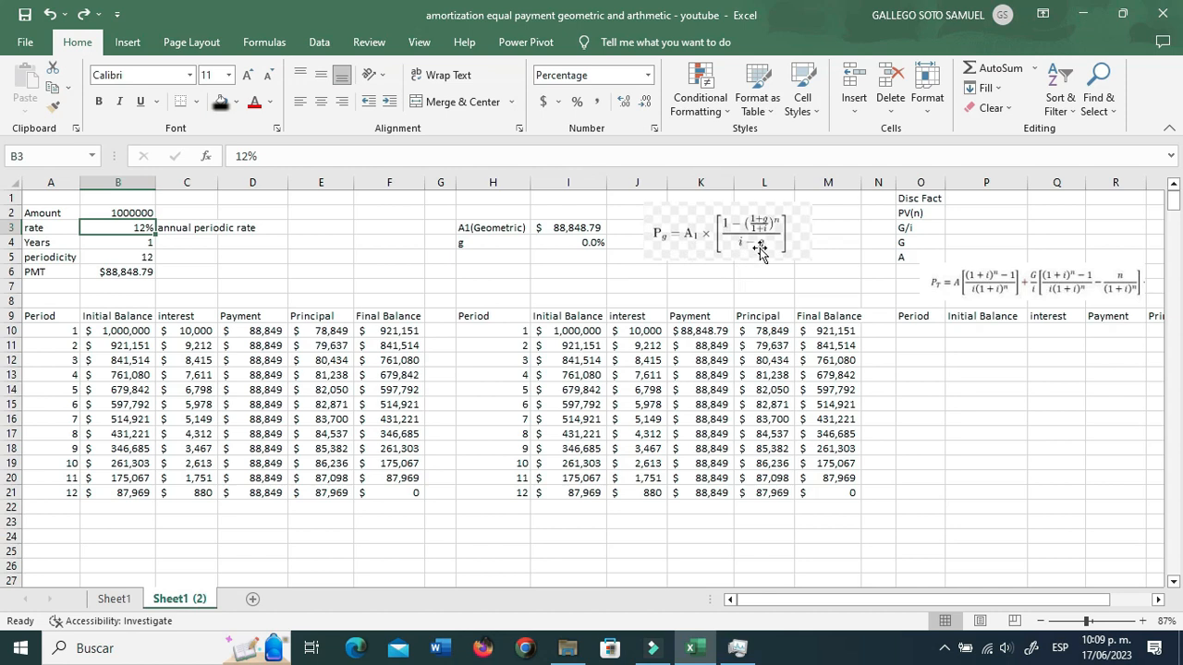
Try a gradient g of 1% in I4, and replace it with a value different from the monthly rate
{"action": "left_click", "coordinate": [562, 247]}
{"action": "type", "text": "1"}
{"action": "key", "text": "Return"}
{"action": "key", "text": "Up"}
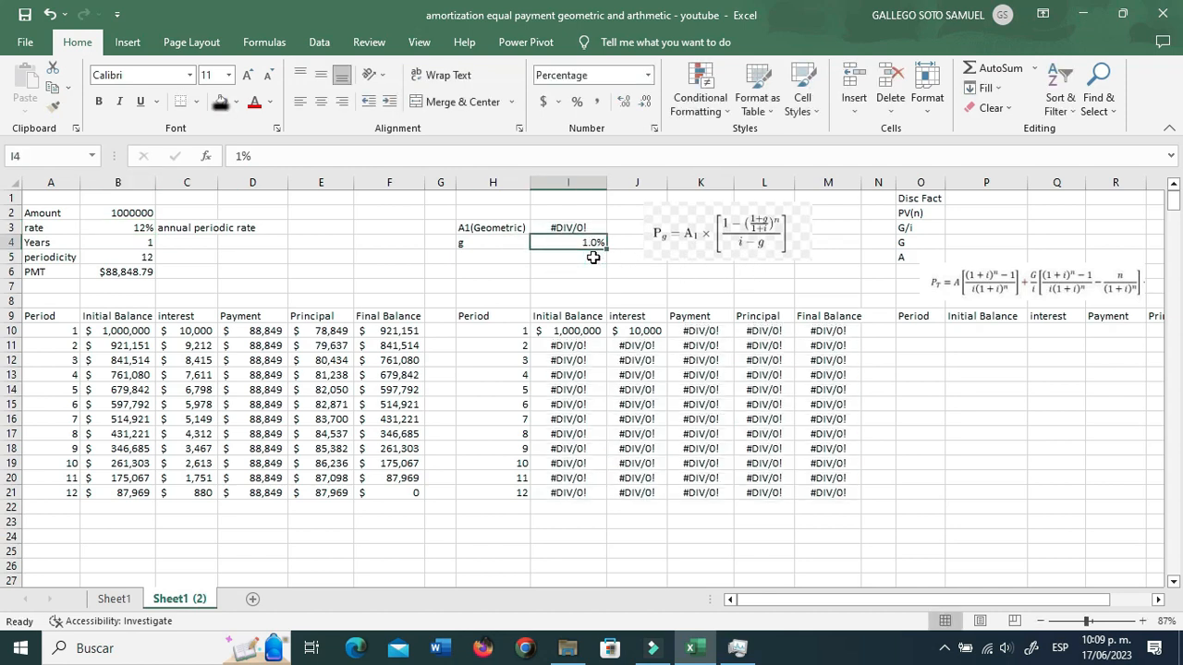
{"action": "type", "text": "1"}
{"action": "key", "text": "Return"}
Set the gradient g in I4 to 0.5% and check the geometric table's period 3 Payment in K12
{"action": "left_click", "coordinate": [601, 242]}
{"action": "type", "text": "0.5"}
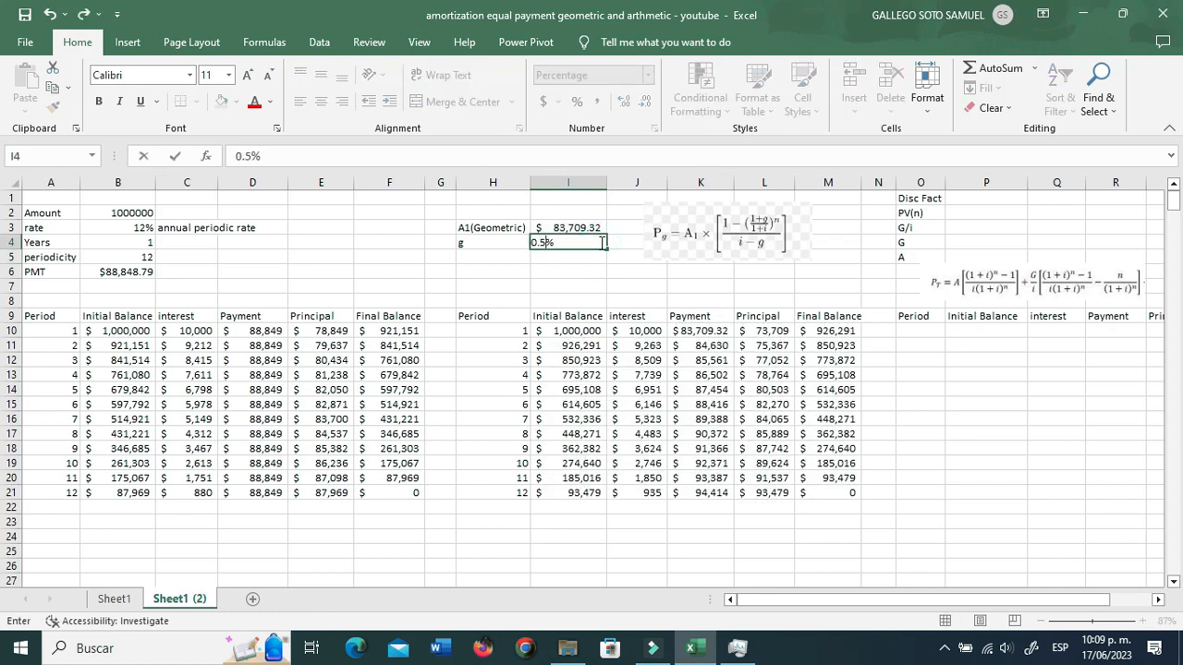
{"action": "key", "text": "Return"}
{"action": "left_click", "coordinate": [715, 363]}
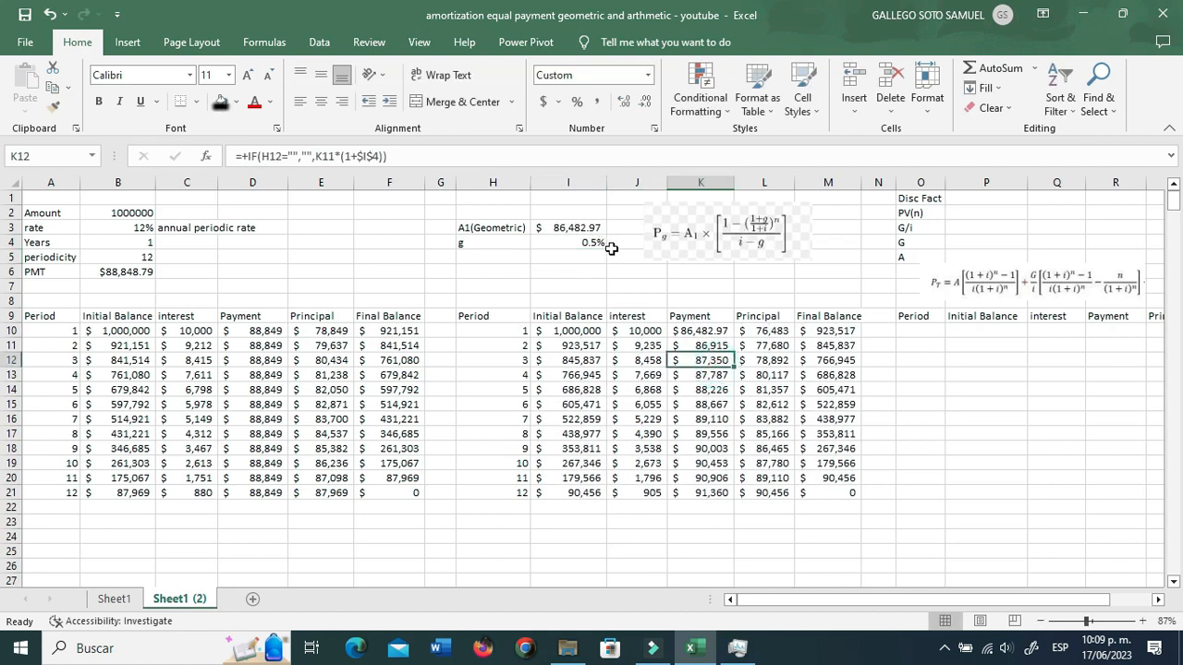
Set the gradient g in I4 to 1.0000000000001%, just above the monthly rate
{"action": "left_click", "coordinate": [583, 244]}
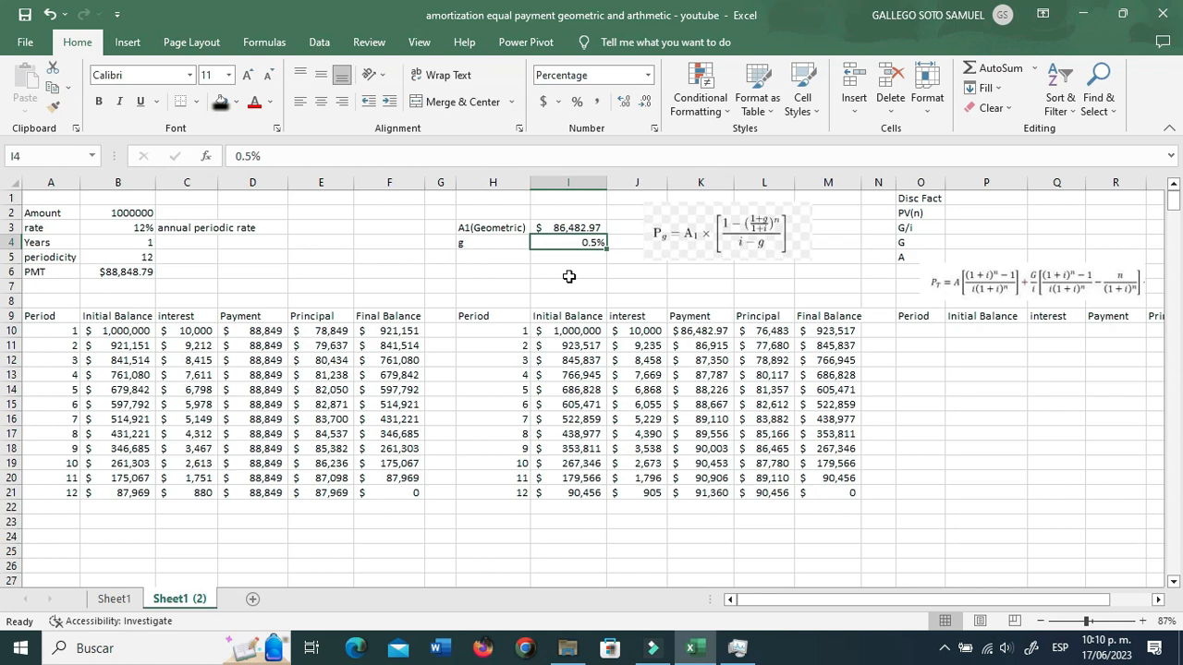
{"action": "type", "text": "1"}
{"action": "type", "text": ".000000000000"}
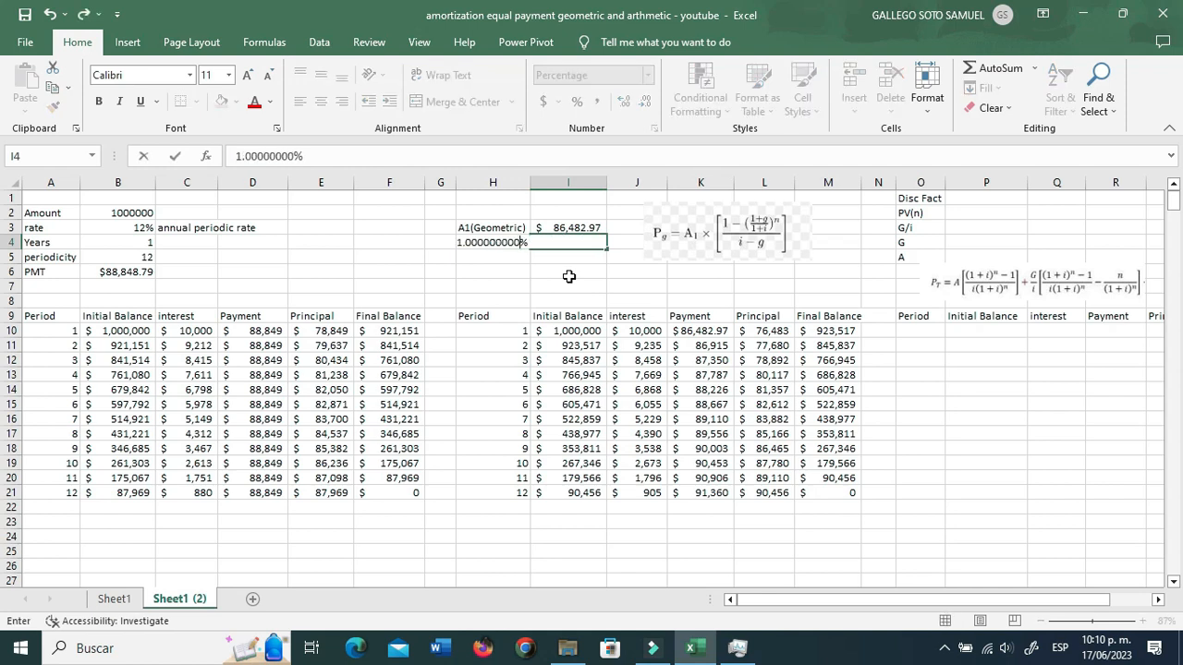
{"action": "key", "text": "Return"}
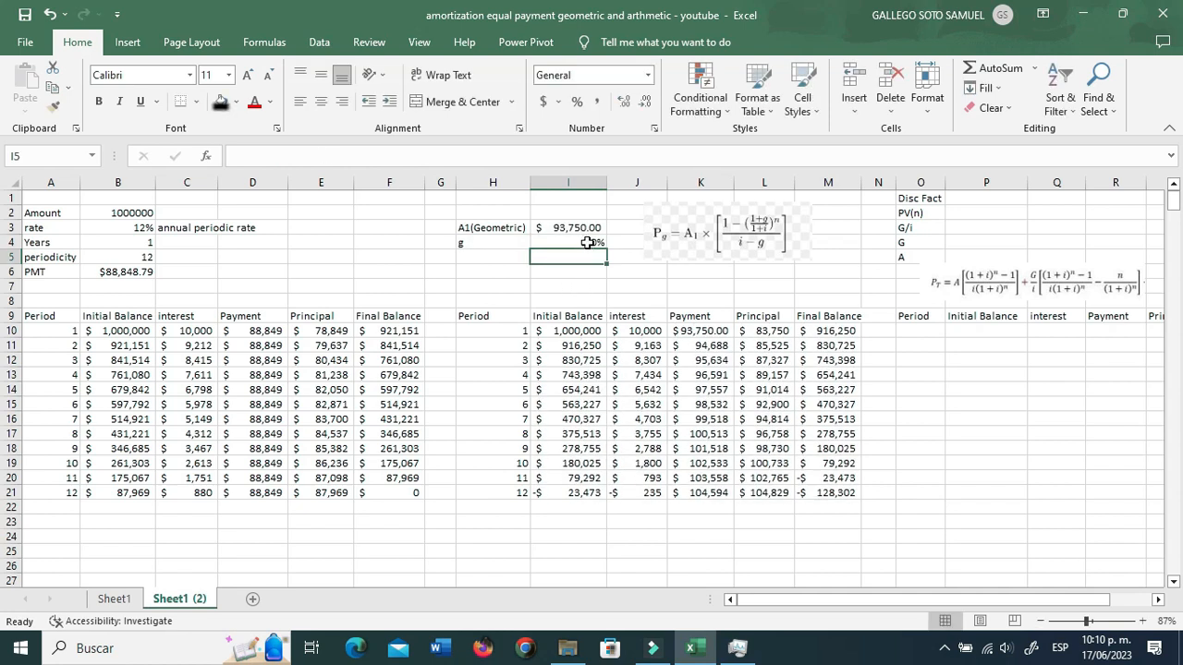
Review the entered gradient in I4, the Payment formula in K13 and the interest formula in J12, and bring the arithmetic gradient table into view
{"action": "left_click", "coordinate": [584, 240]}
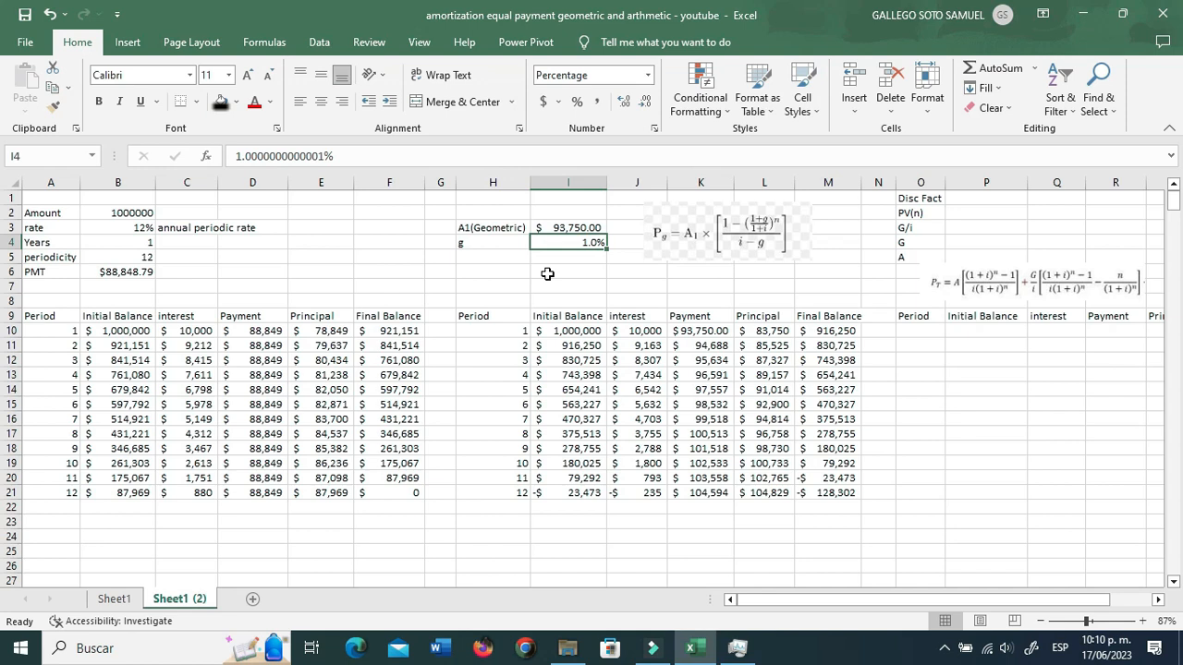
{"action": "left_click", "coordinate": [709, 377]}
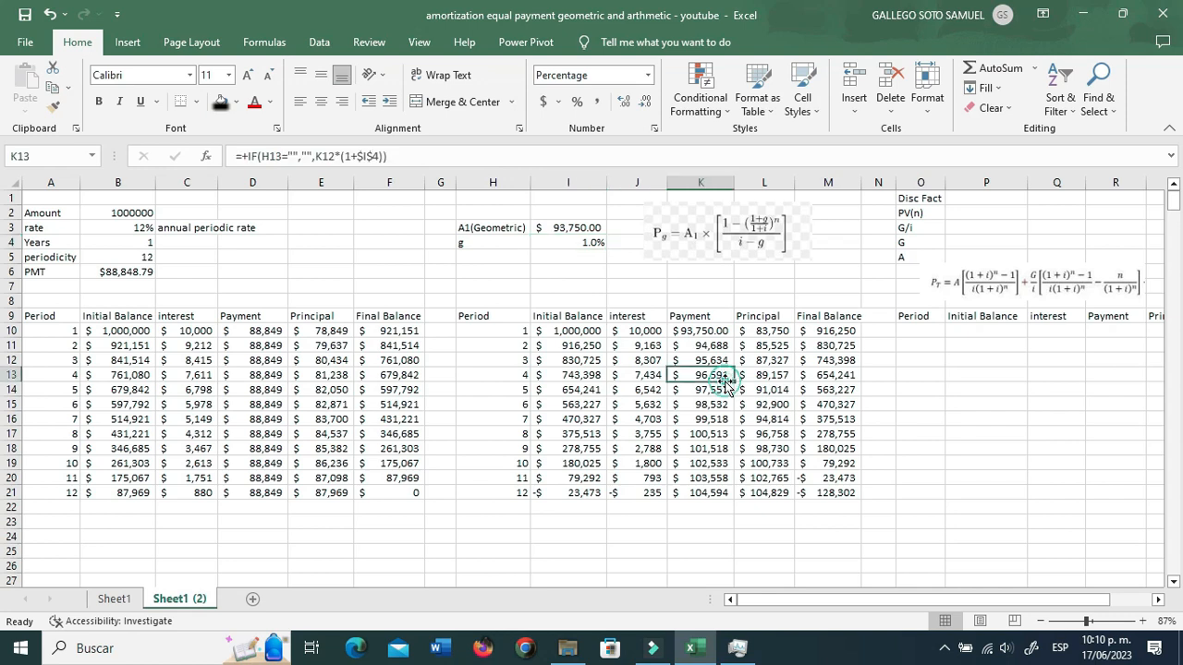
{"action": "left_click", "coordinate": [571, 246]}
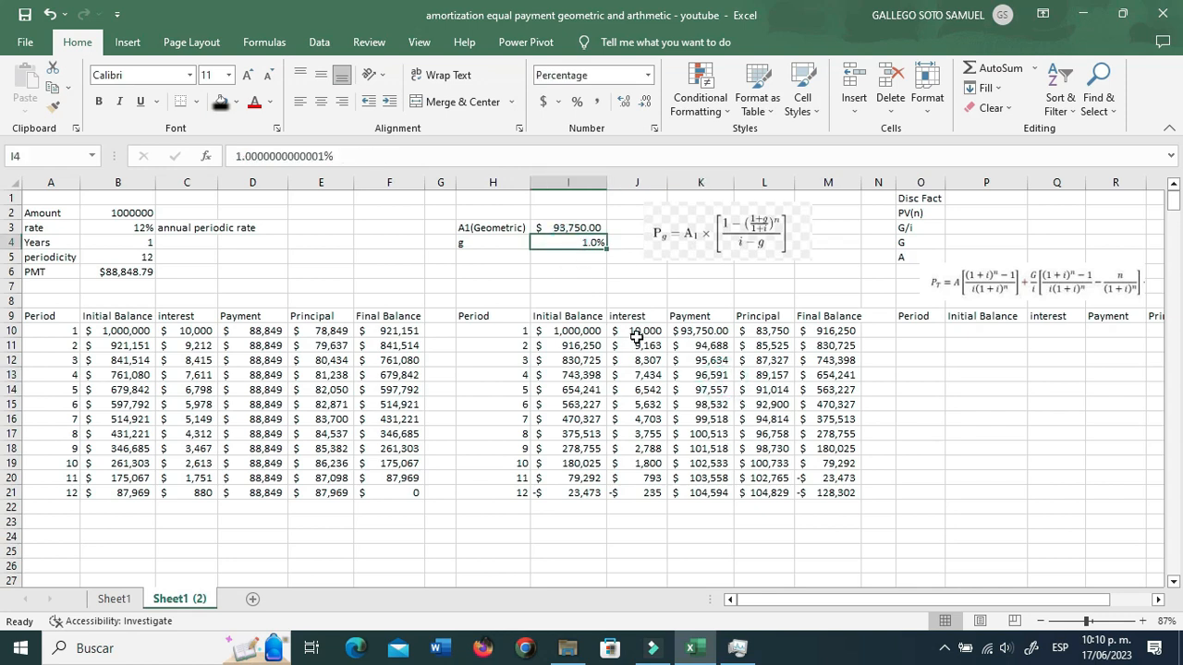
{"action": "left_click", "coordinate": [651, 362]}
{"action": "left_click_drag", "start_coordinate": [994, 599], "coordinate": [1014, 605]}
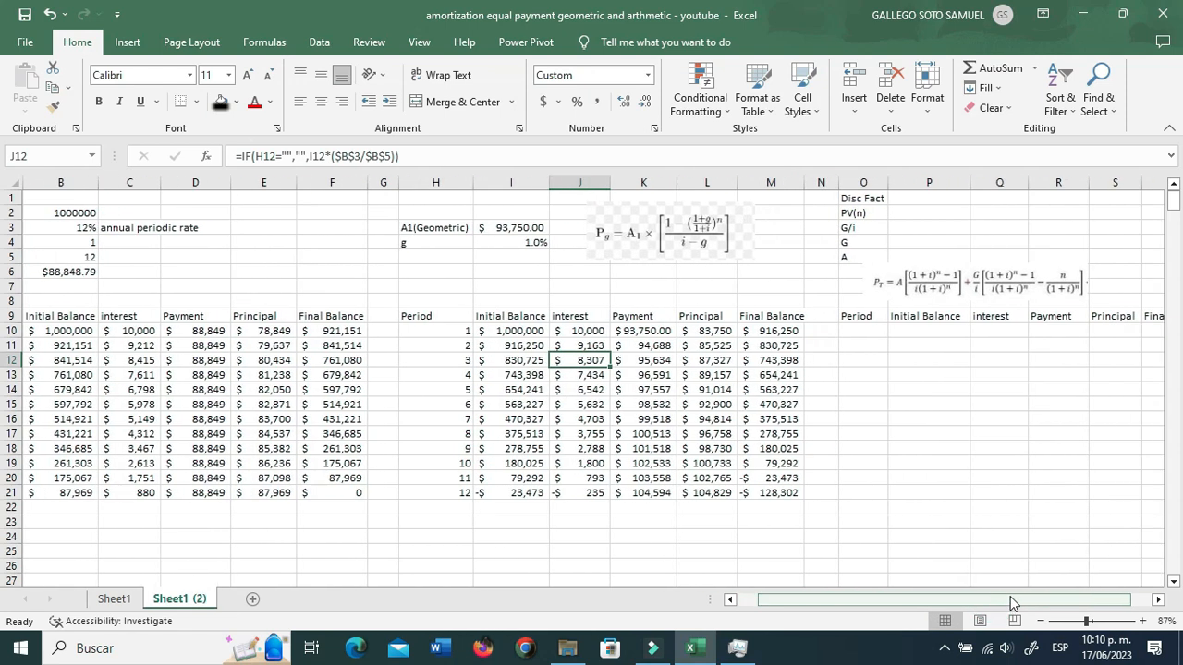
{"action": "left_click", "coordinate": [1158, 599]}
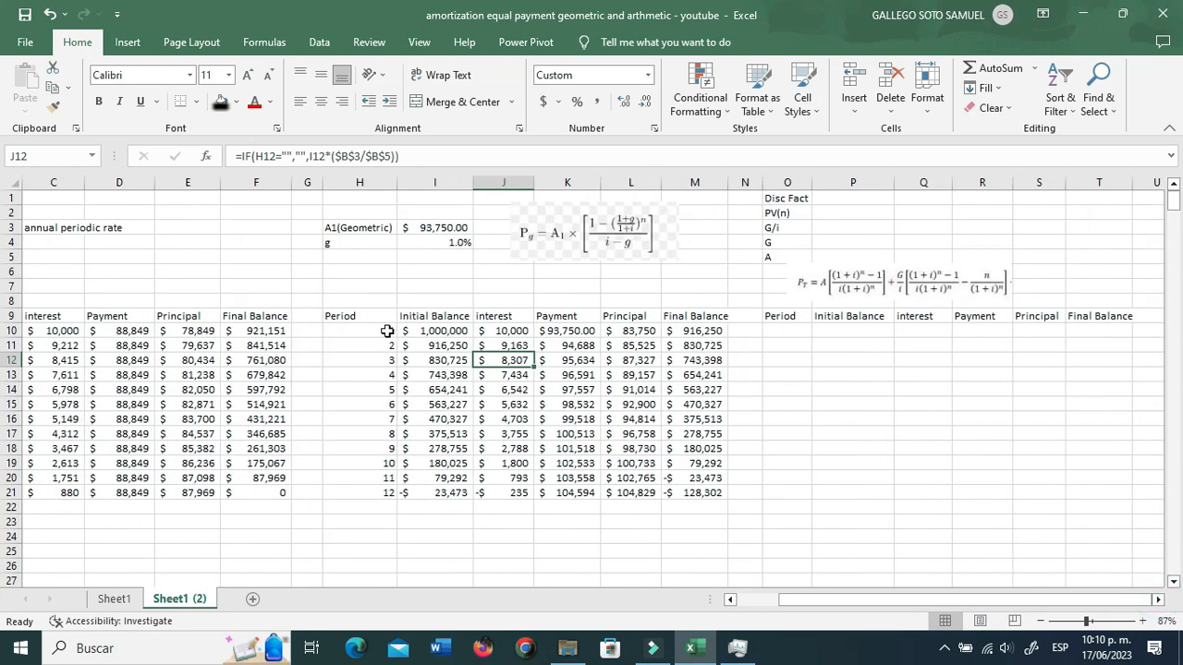
{"action": "left_click_drag", "start_coordinate": [378, 330], "coordinate": [418, 330]}
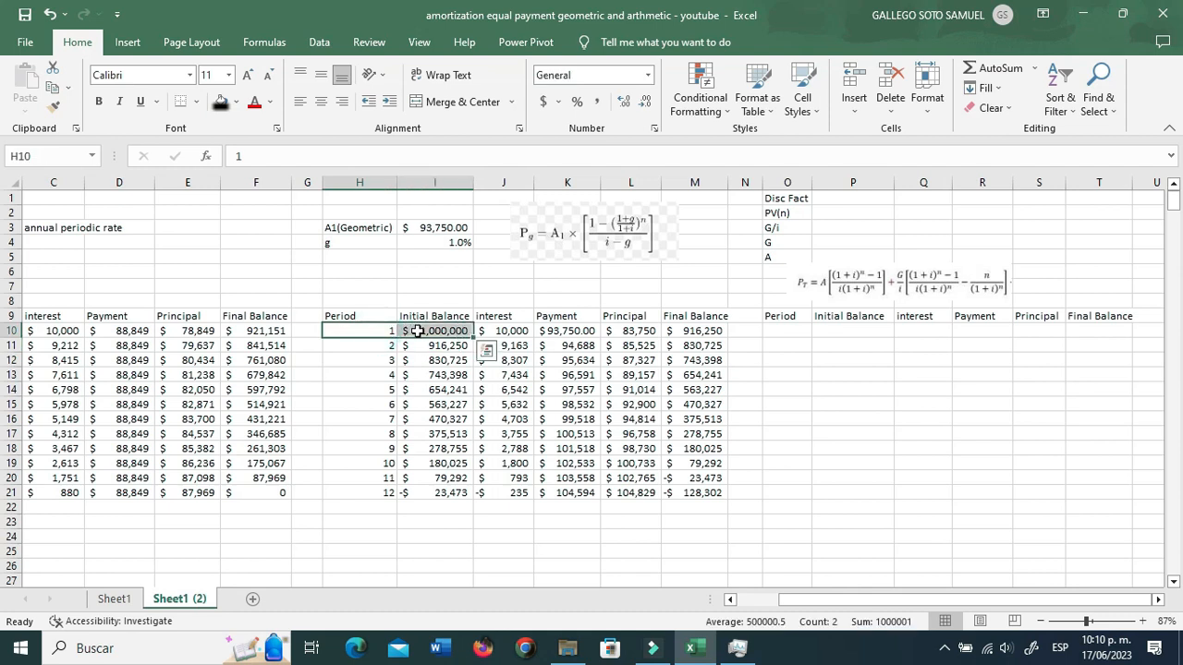
{"action": "left_click", "coordinate": [837, 226]}
{"action": "left_click", "coordinate": [838, 196]}
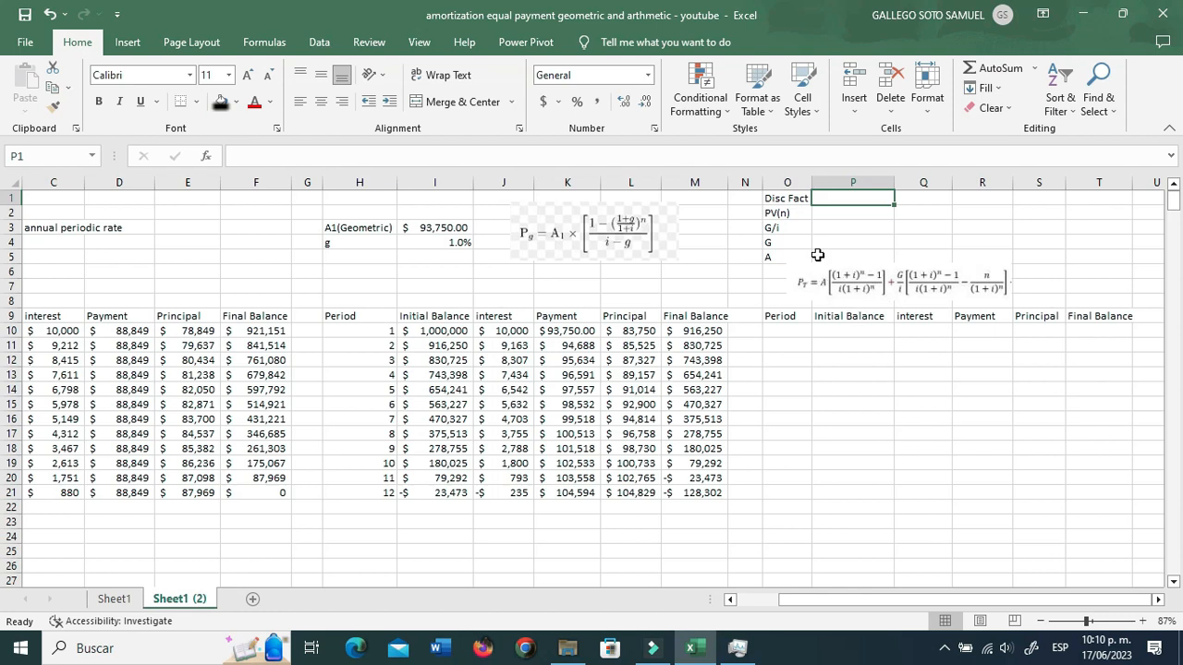
Enlarge the arithmetic gradient formula picture and position it below the Disc Fact to A labels, across columns N to T
{"action": "left_click_drag", "start_coordinate": [828, 268], "coordinate": [828, 278]}
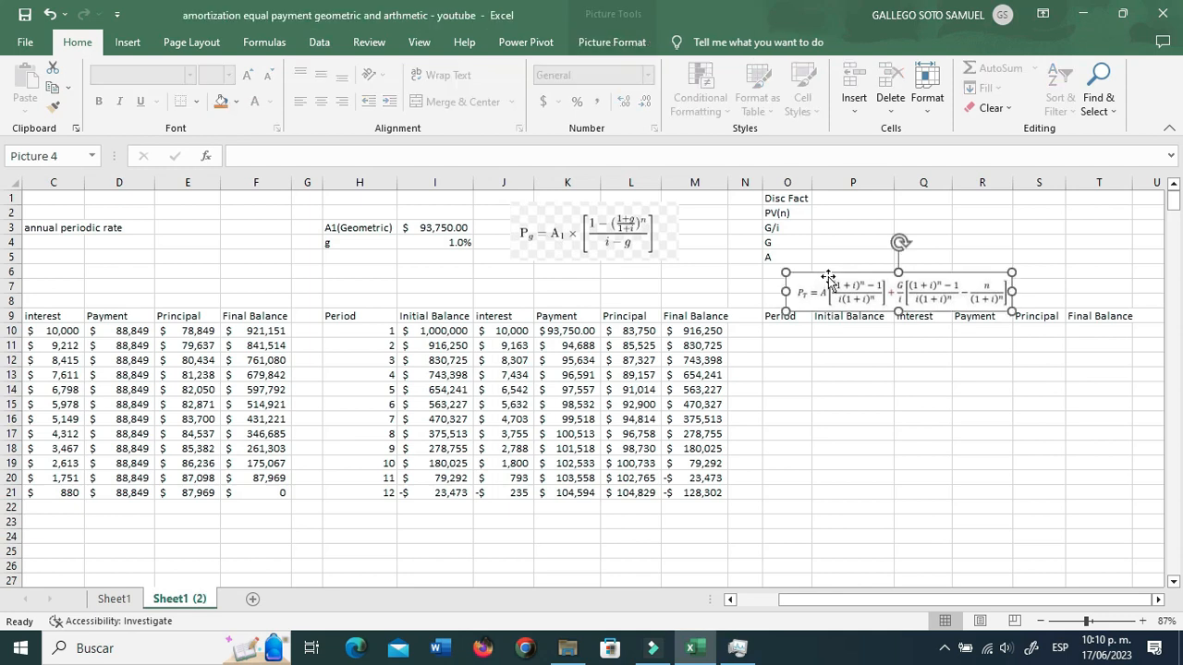
{"action": "left_click_drag", "start_coordinate": [785, 312], "coordinate": [712, 346]}
{"action": "left_click_drag", "start_coordinate": [825, 319], "coordinate": [962, 329]}
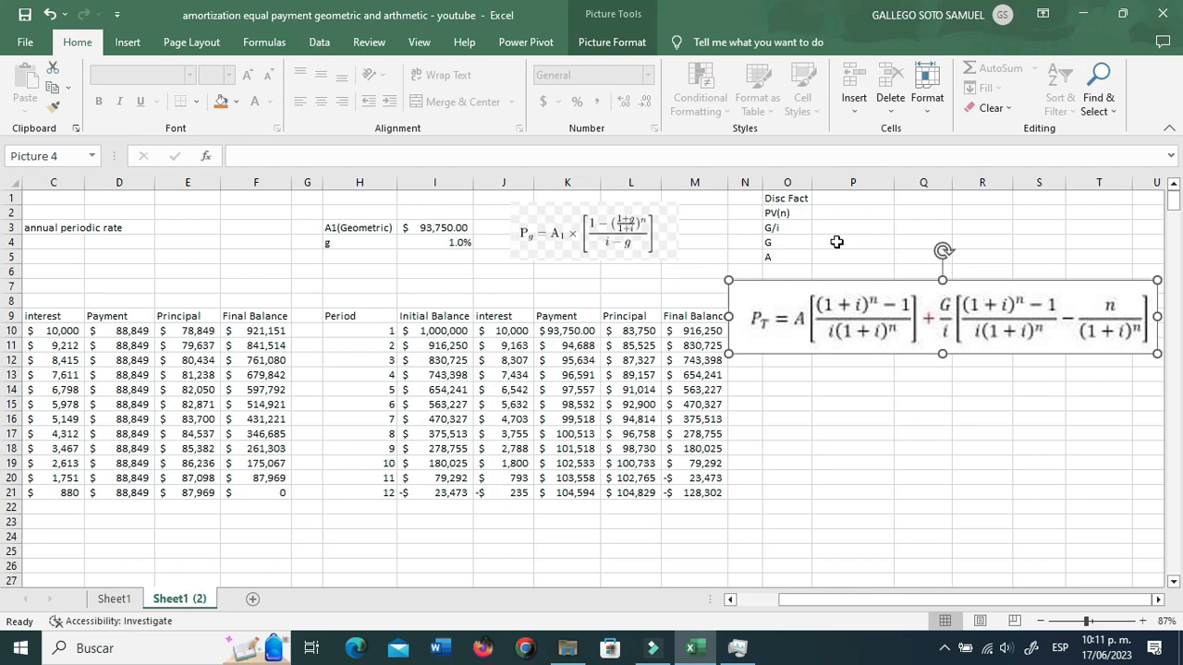
{"action": "left_click", "coordinate": [836, 242]}
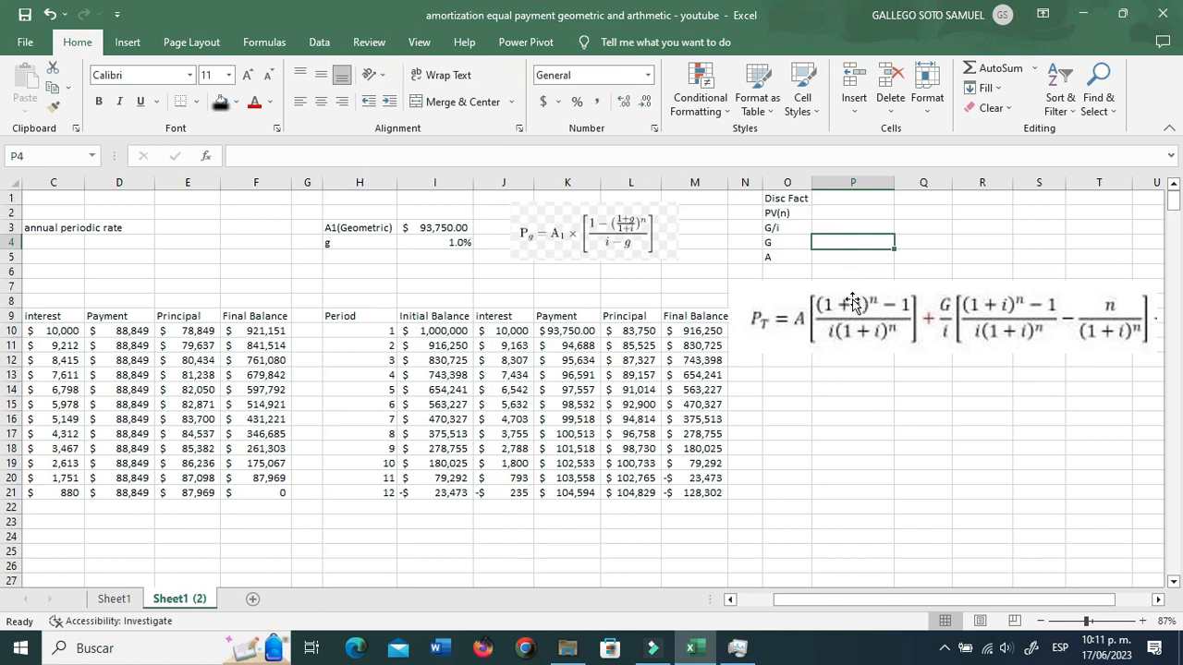
{"action": "left_click", "coordinate": [832, 256]}
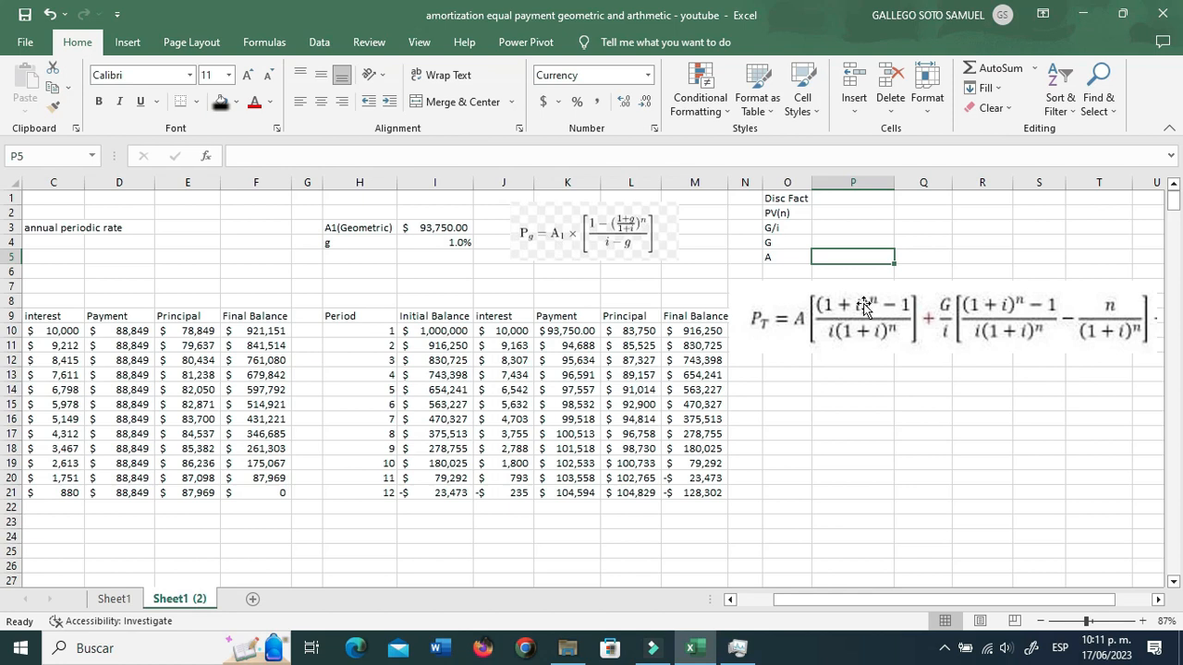
Begin the Disc Fact formula in P1 with the numerator =((1+B3/B5)^(B5*B4)-1) and open the division
{"action": "left_click", "coordinate": [837, 205]}
{"action": "type", "text": "="}
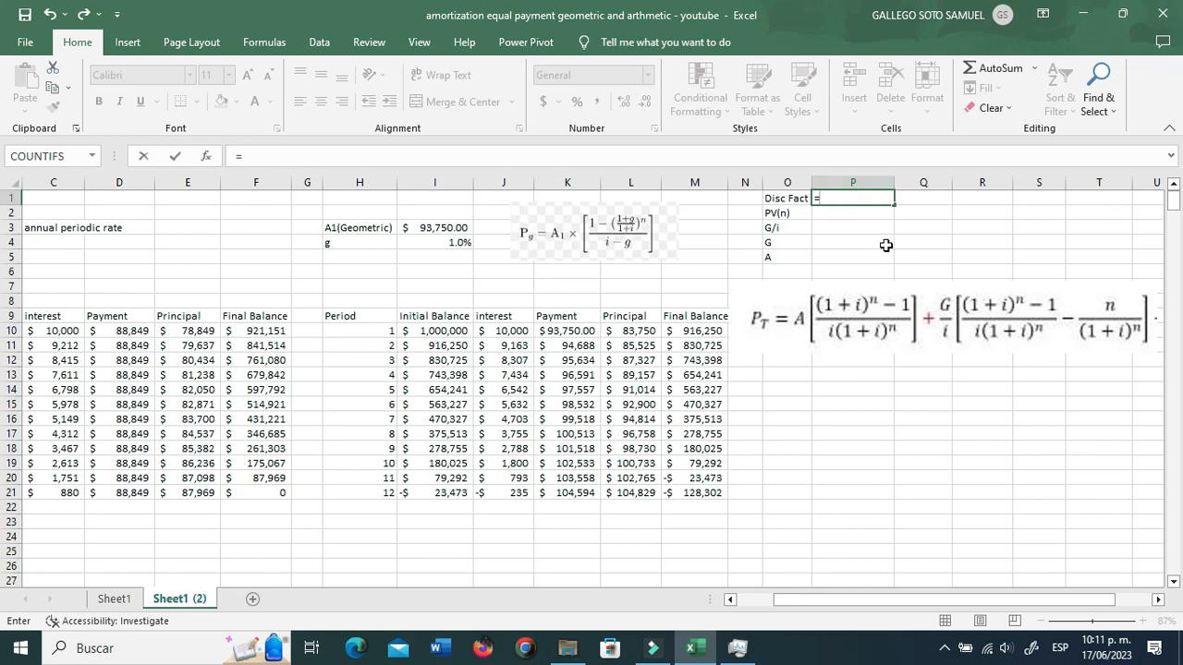
{"action": "left_click_drag", "start_coordinate": [853, 602], "coordinate": [813, 599]}
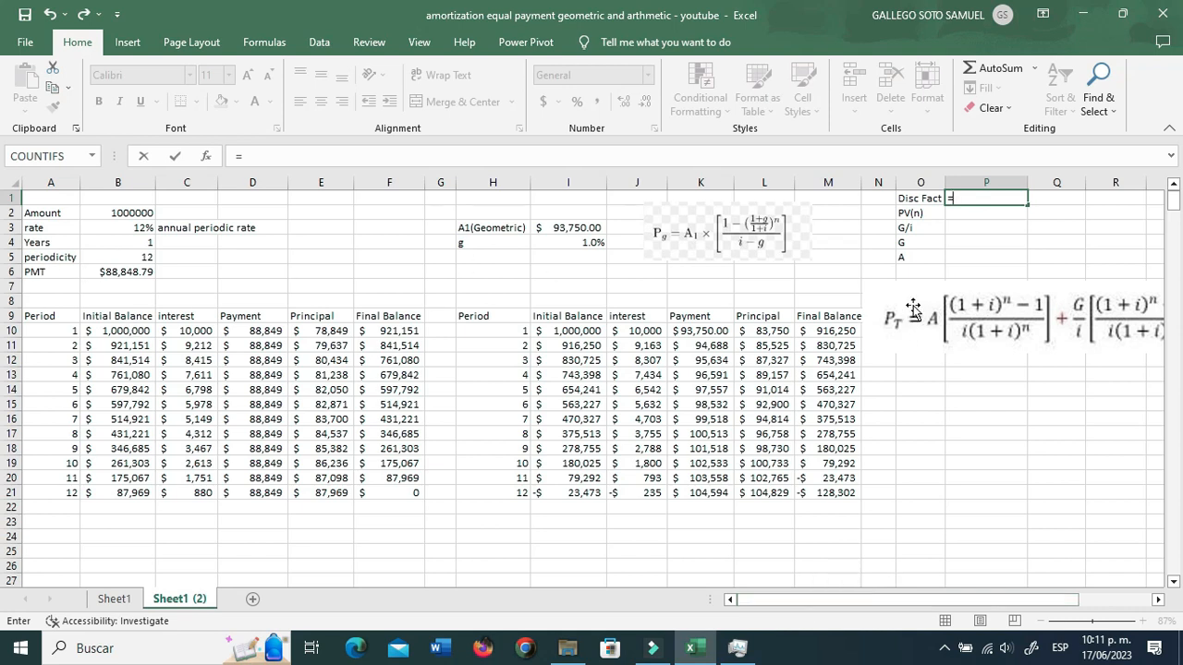
{"action": "type", "text": "((1+"}
{"action": "left_click", "coordinate": [122, 227]}
{"action": "type", "text": "/"}
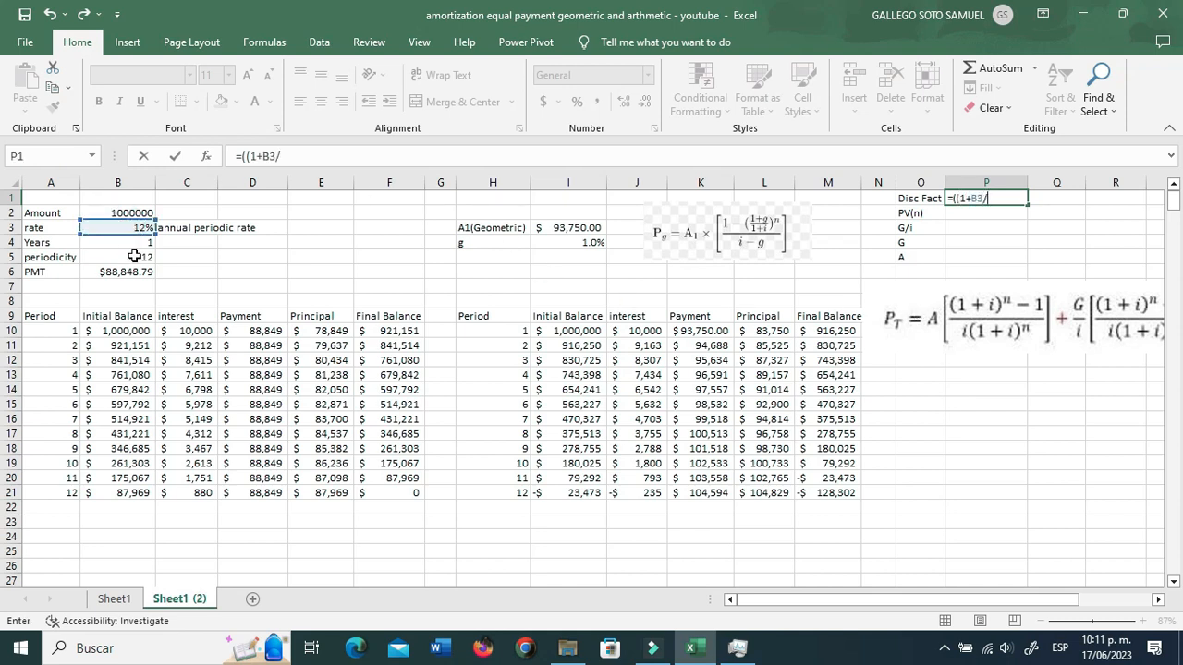
{"action": "left_click", "coordinate": [134, 257]}
{"action": "type", "text": ")"}
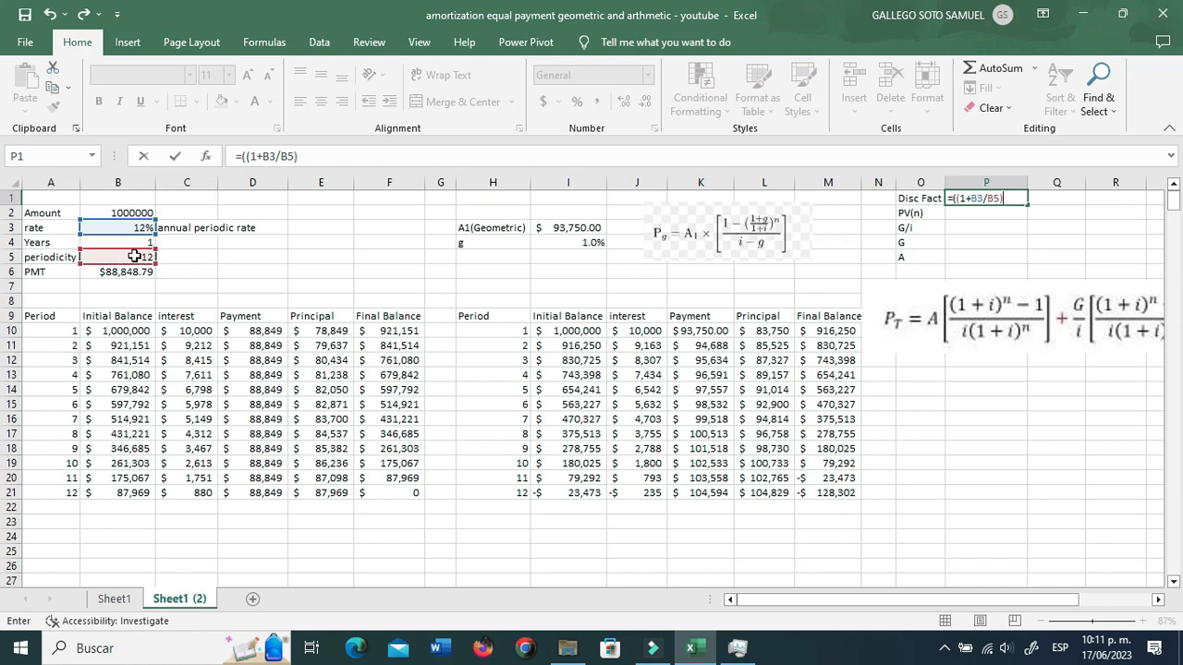
{"action": "type", "text": "^^"}
{"action": "left_click", "coordinate": [134, 257]}
{"action": "type", "text": "*"}
{"action": "left_click", "coordinate": [134, 242]}
{"action": "type", "text": ")-1)/("}
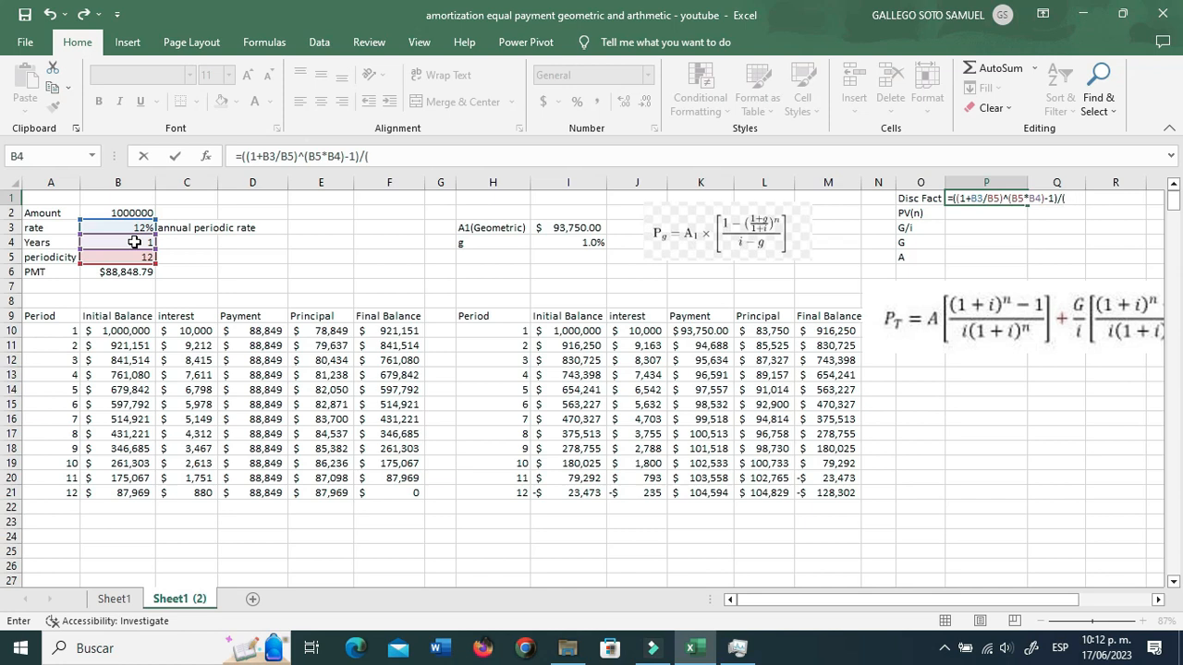
Complete the Disc Fact formula in P1 with the denominator (B3/B5*(1+B3/B5)^(B4*B5)), accepting the closing-parenthesis correction
{"action": "left_click", "coordinate": [136, 229]}
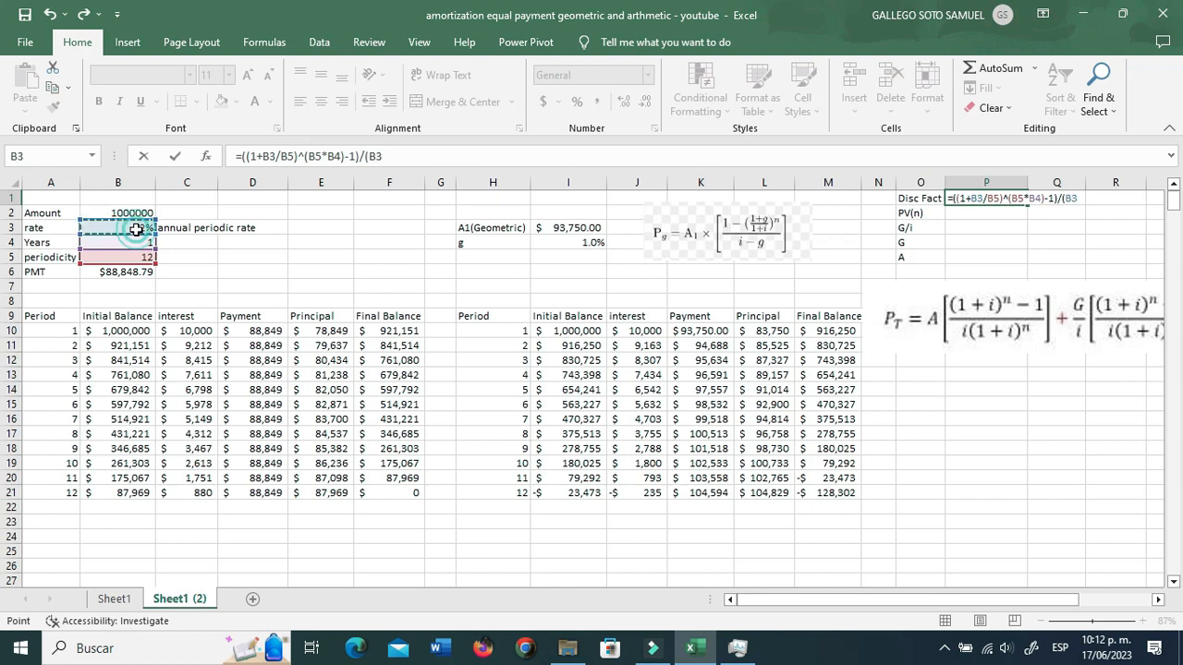
{"action": "type", "text": "/"}
{"action": "left_click", "coordinate": [132, 259]}
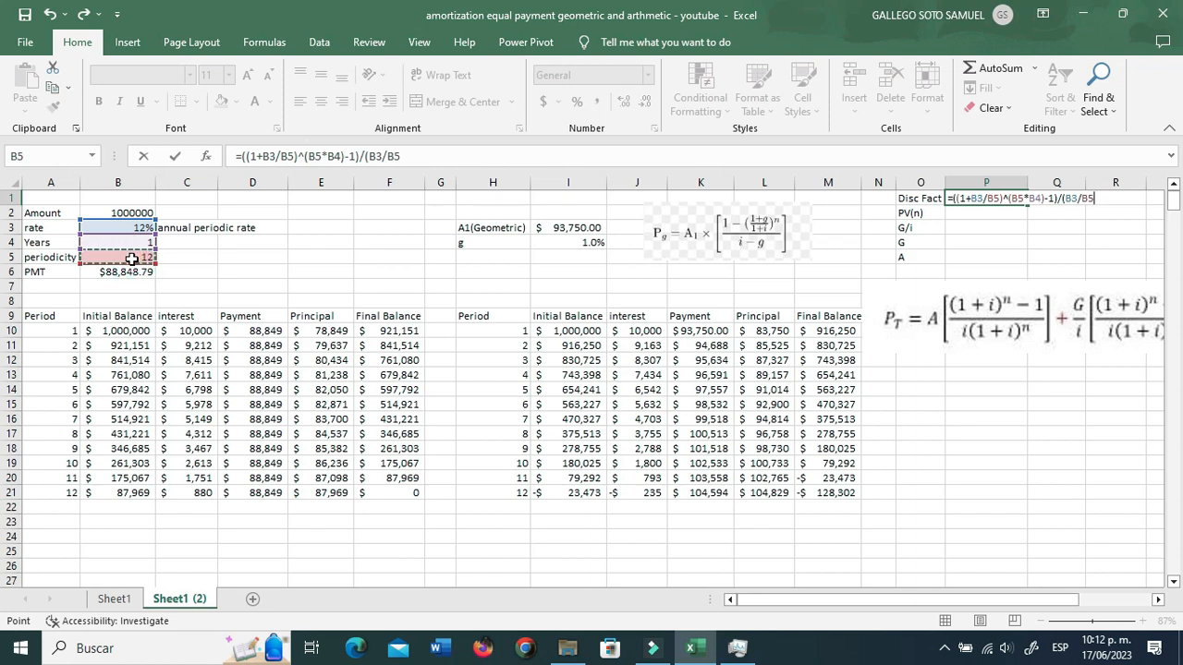
{"action": "type", "text": "*(1+"}
{"action": "left_click", "coordinate": [134, 228]}
{"action": "type", "text": "/"}
{"action": "left_click", "coordinate": [126, 256]}
{"action": "type", "text": ")^^"}
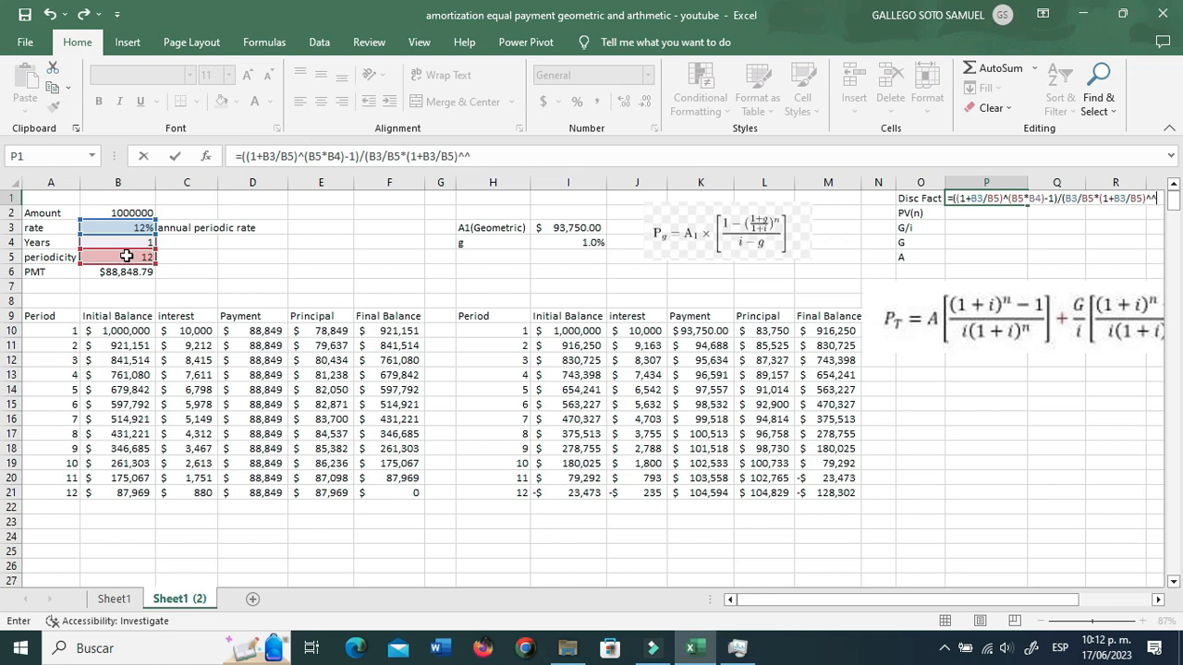
{"action": "left_click", "coordinate": [126, 243]}
{"action": "type", "text": "*"}
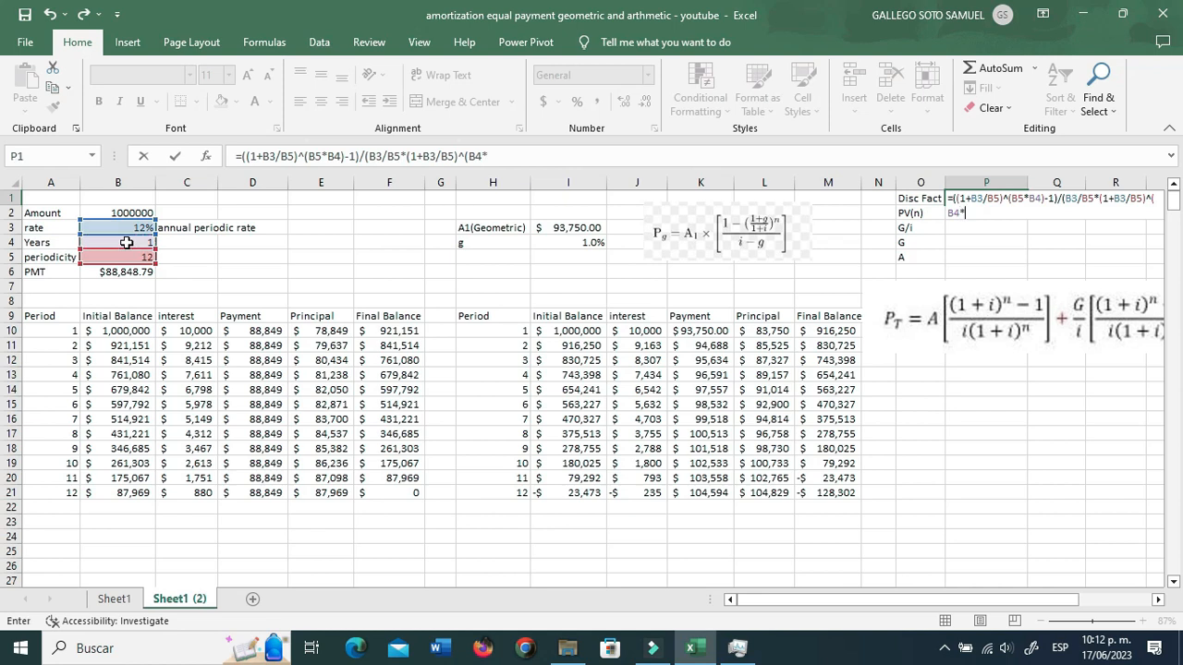
{"action": "left_click", "coordinate": [121, 257]}
{"action": "type", "text": ")"}
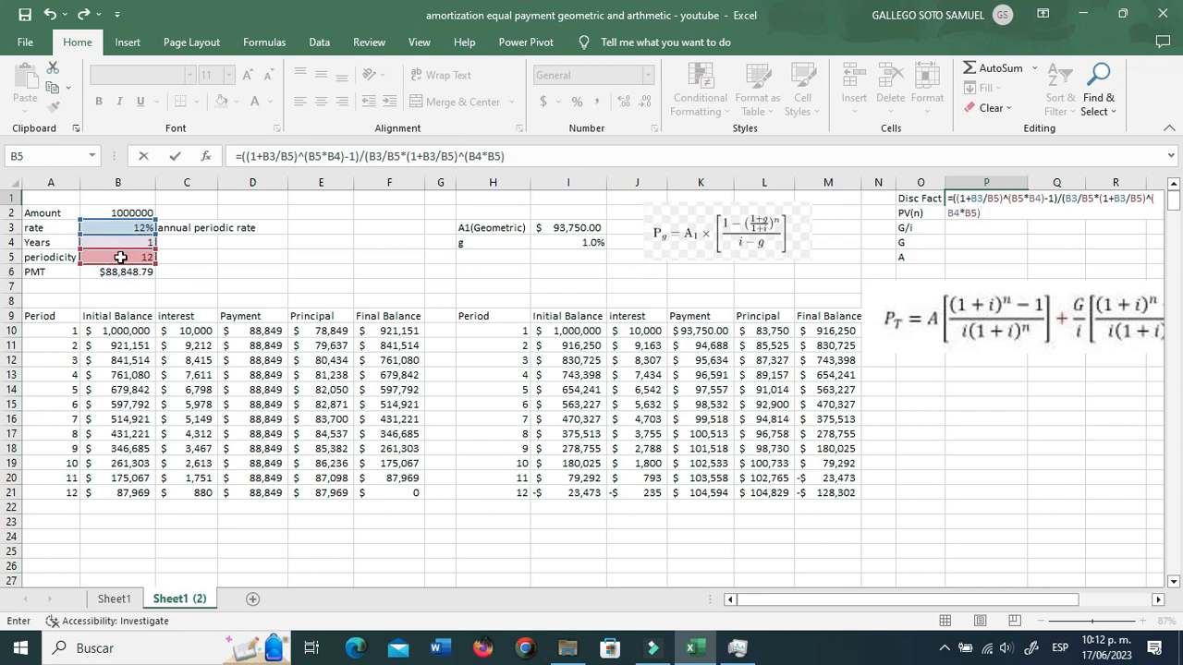
{"action": "key", "text": "Return"}
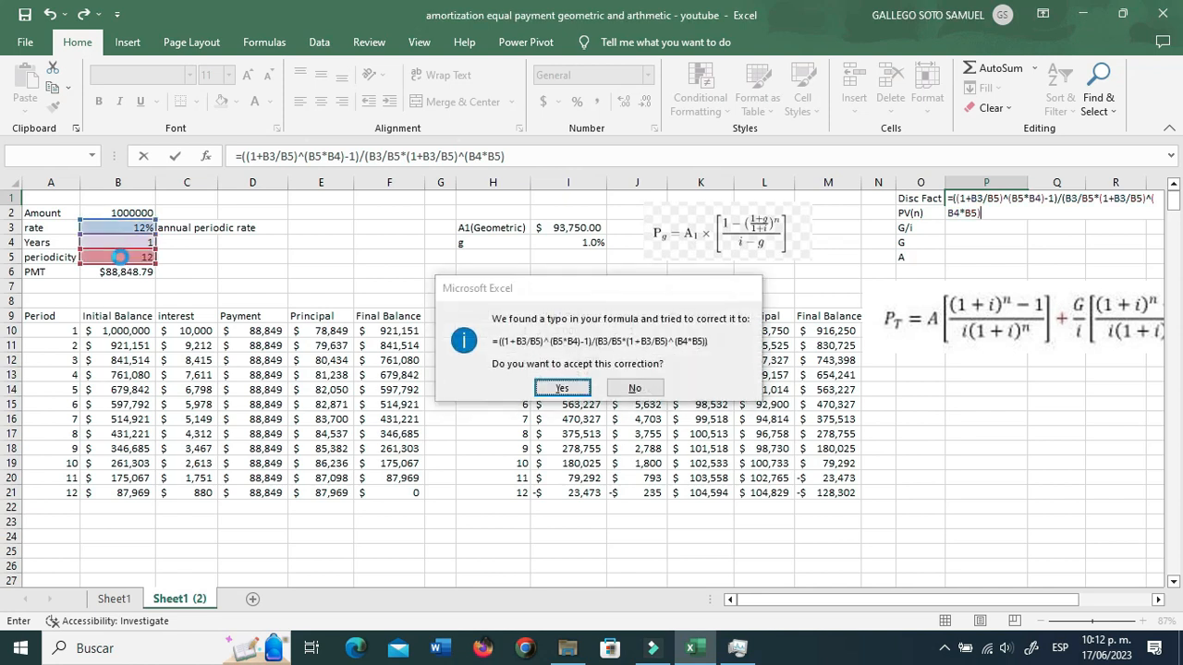
{"action": "key", "text": "Return"}
{"action": "key", "text": "Up"}
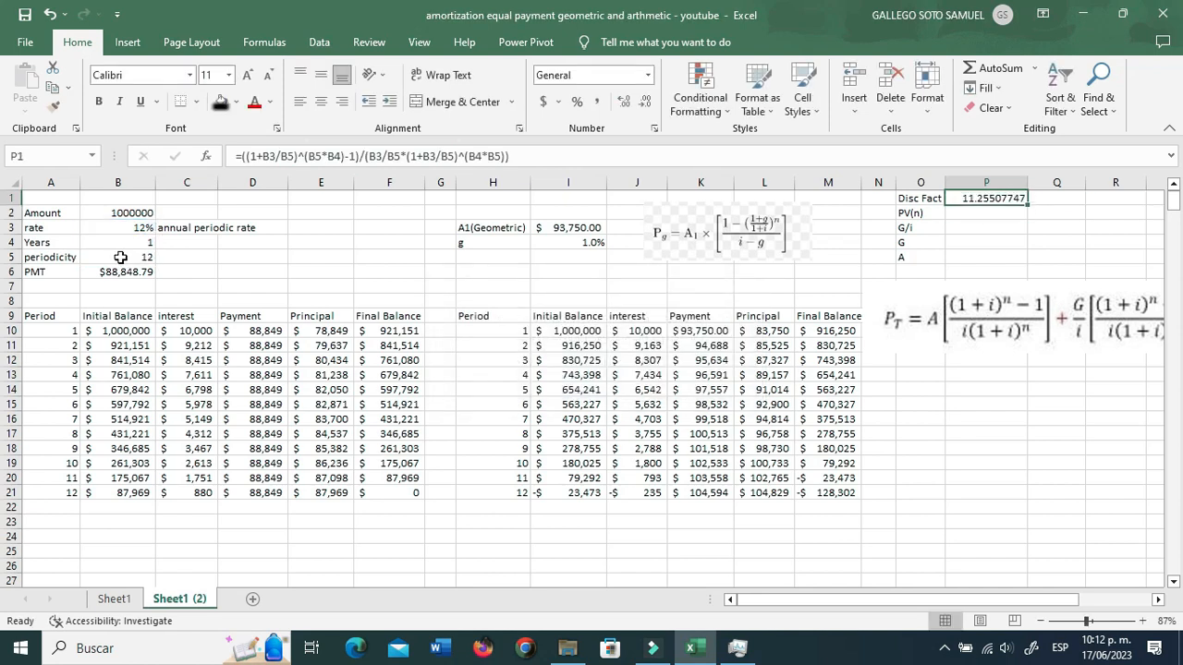
{"action": "double_click", "coordinate": [982, 200]}
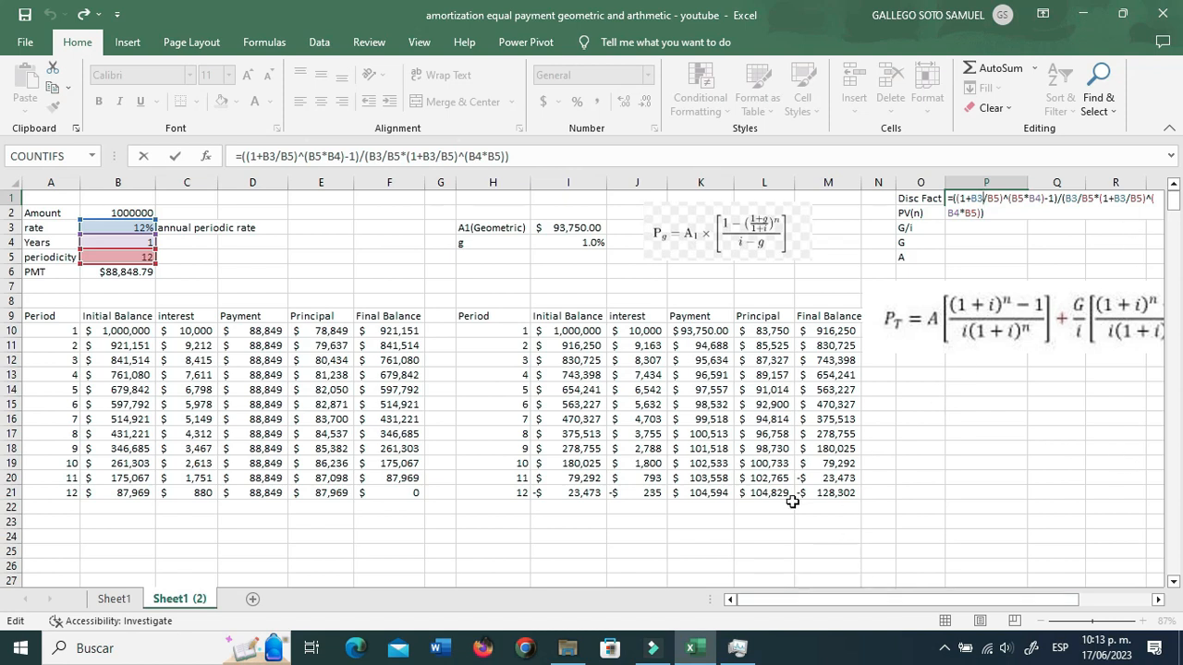
{"action": "left_click_drag", "start_coordinate": [914, 602], "coordinate": [934, 601]}
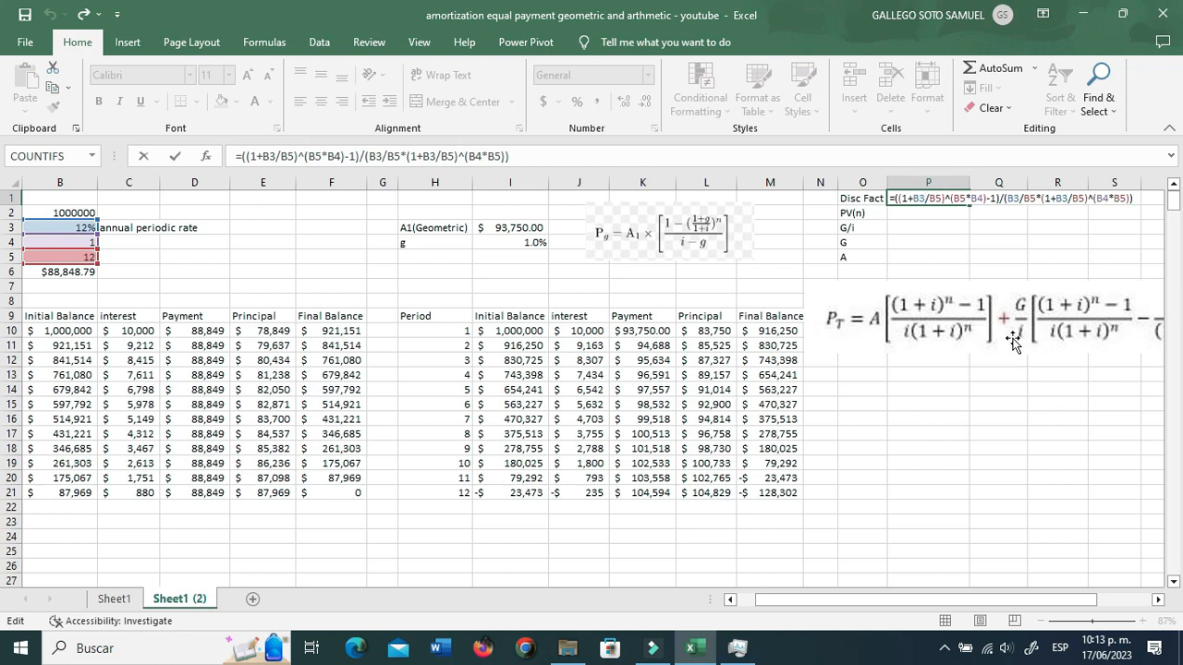
{"action": "key", "text": "ctrl+Return"}
Calculate PV(n) in P2 with the formula +(B5*B4)/(1+B3/B5)^(B4*B5)
{"action": "left_click", "coordinate": [901, 213]}
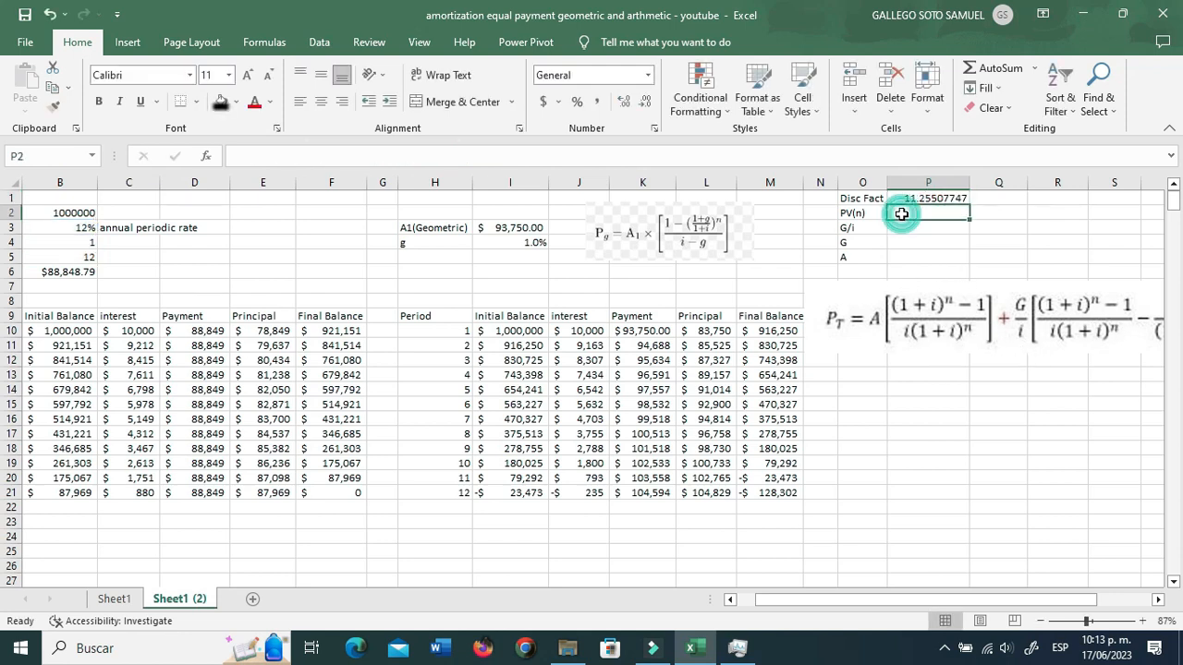
{"action": "type", "text": "+("}
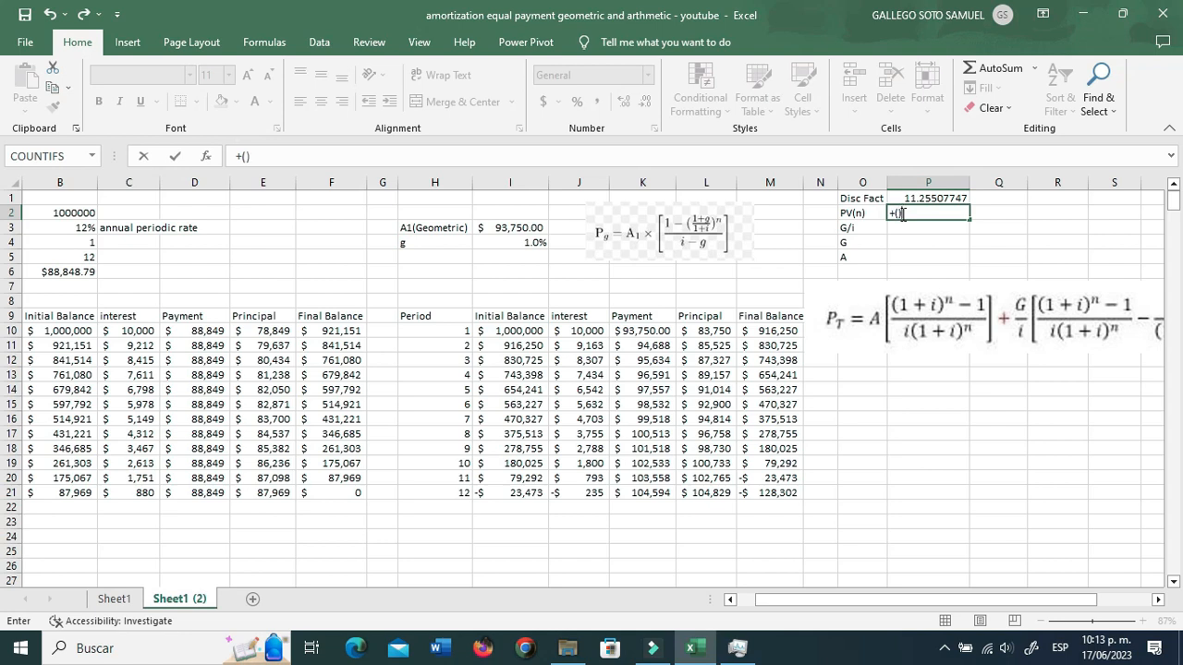
{"action": "left_click", "coordinate": [66, 251]}
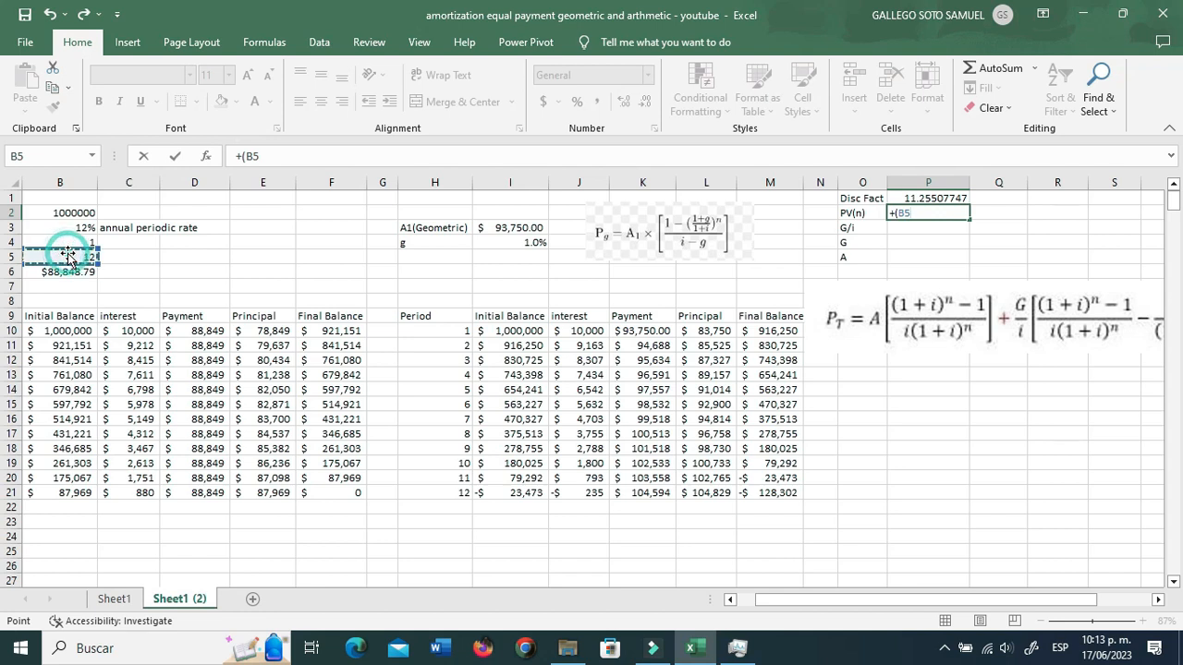
{"action": "type", "text": "*"}
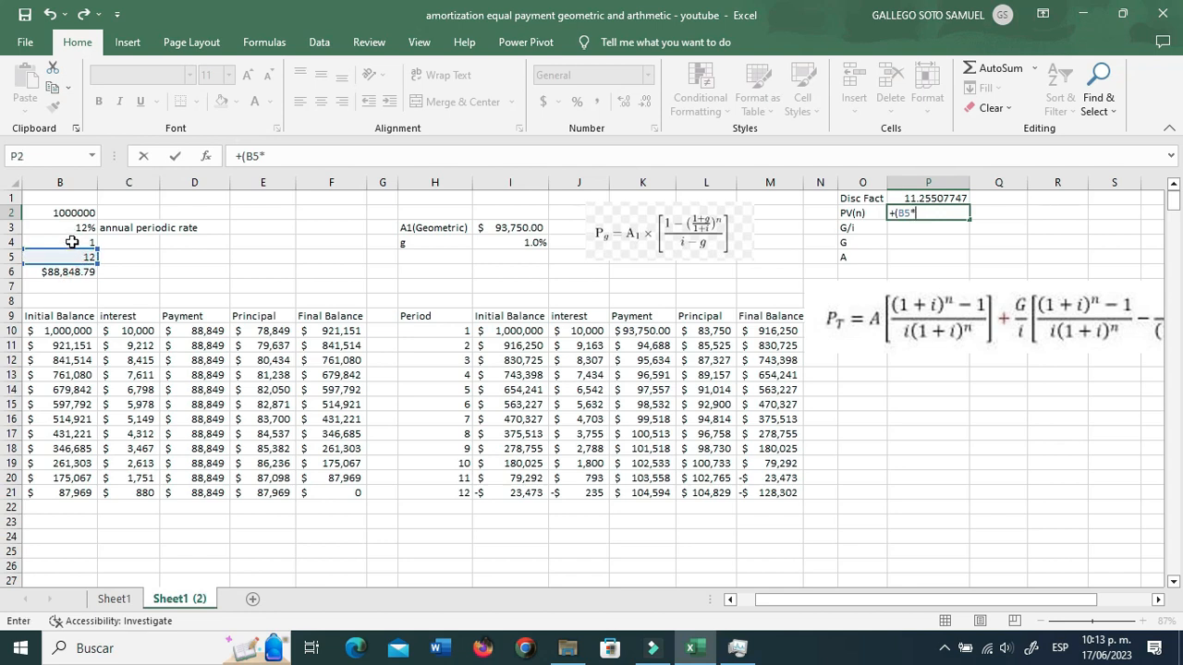
{"action": "left_click", "coordinate": [71, 241]}
{"action": "type", "text": ")/"}
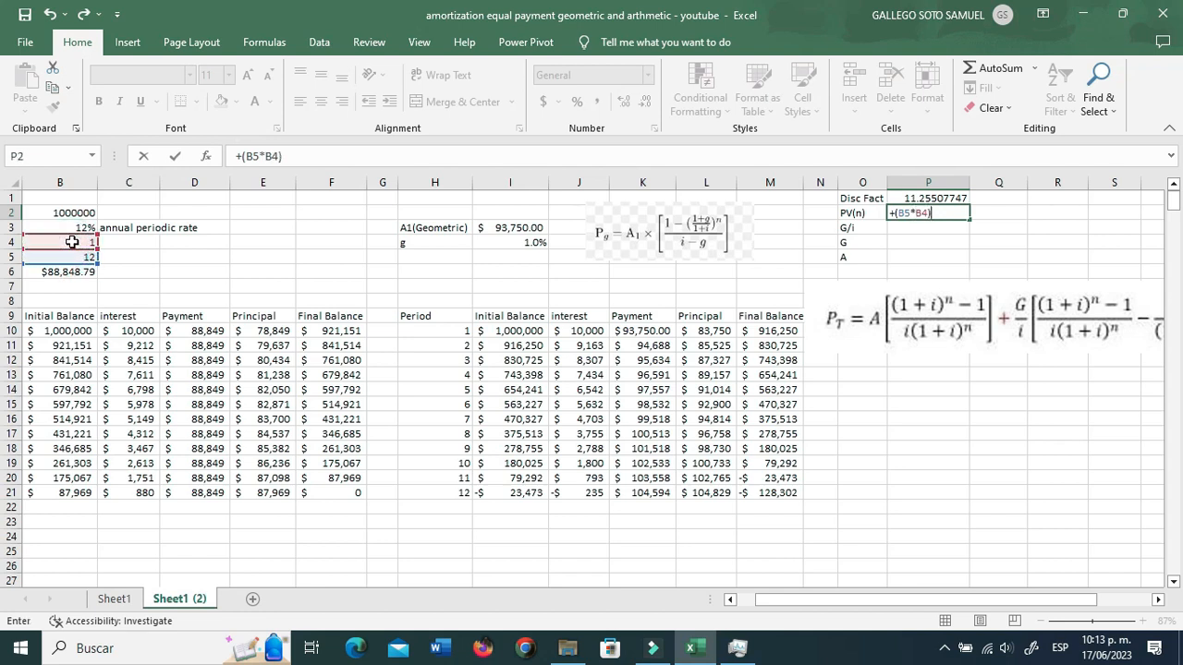
{"action": "type", "text": "(1+"}
{"action": "left_click", "coordinate": [79, 229]}
{"action": "type", "text": "/"}
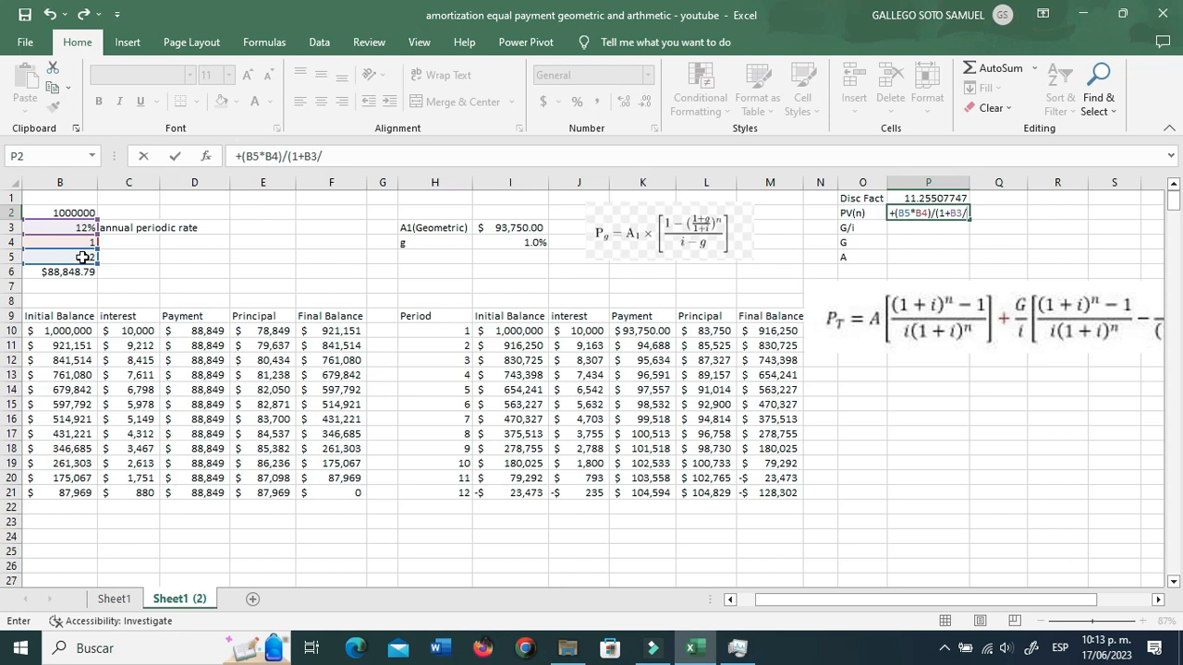
{"action": "left_click", "coordinate": [82, 257]}
{"action": "type", "text": ")"}
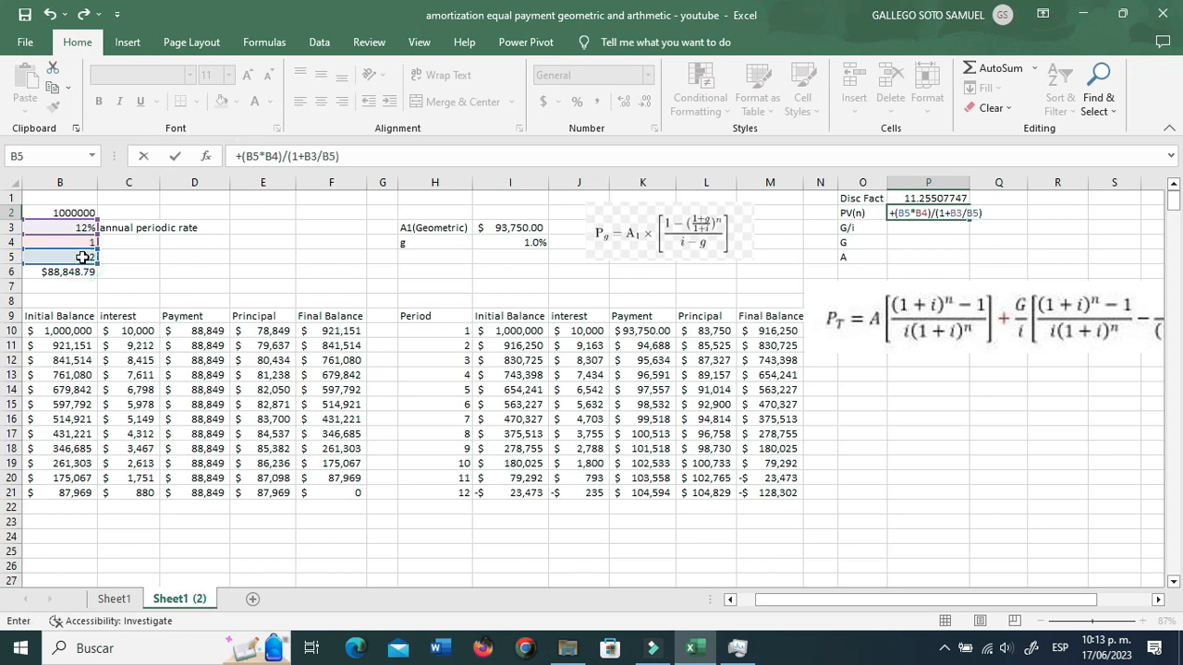
{"action": "type", "text": "^("}
{"action": "left_click", "coordinate": [82, 242]}
{"action": "type", "text": "*"}
{"action": "left_click", "coordinate": [76, 257]}
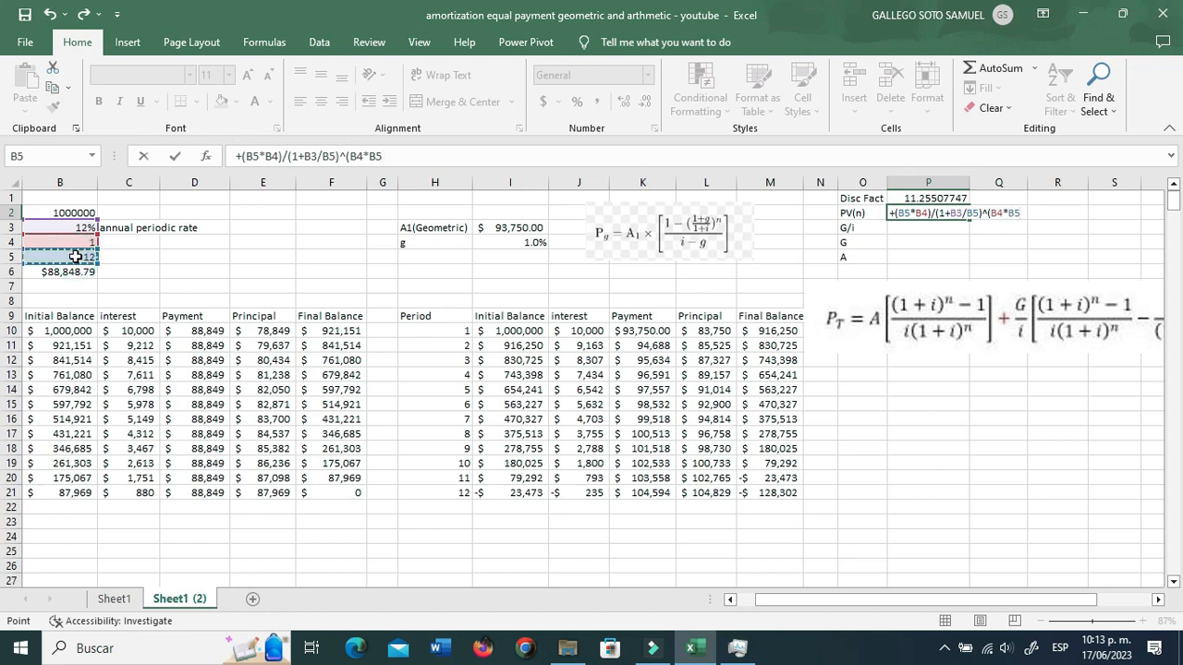
{"action": "type", "text": ")"}
{"action": "key", "text": "Return"}
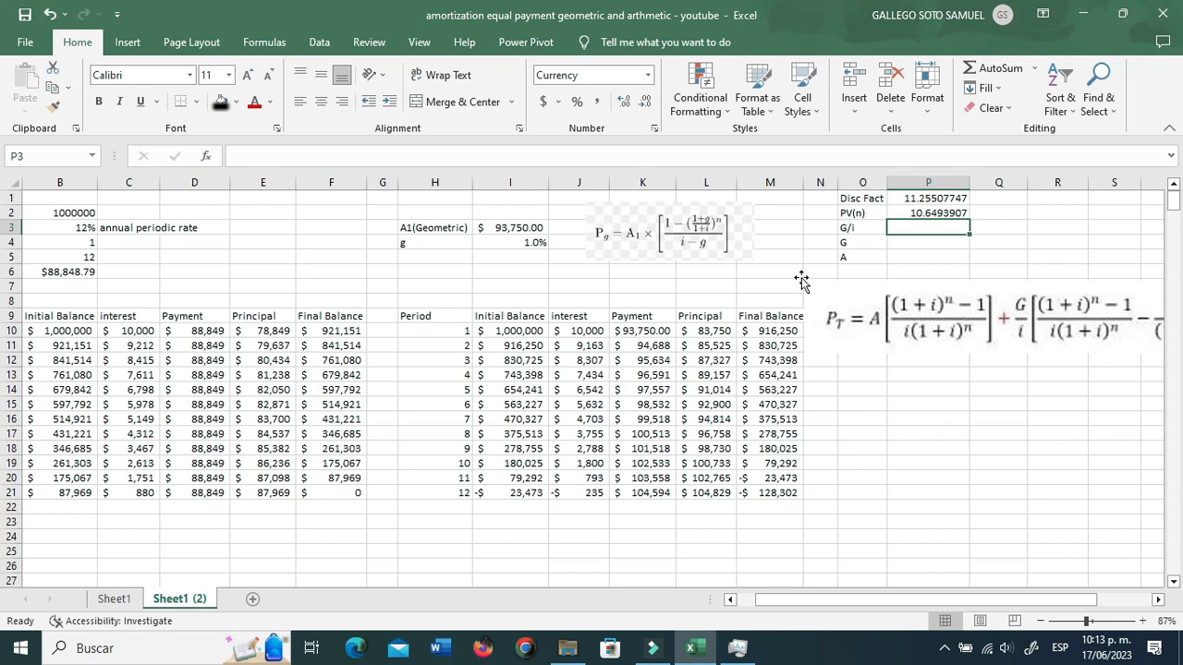
Set the gradient G in P4 to 1 and calculate G/i in P3 with the formula +P4/(B3/B5)
{"action": "left_click", "coordinate": [904, 243]}
{"action": "type", "text": "1"}
{"action": "key", "text": "Up"}
{"action": "type", "text": "+"}
{"action": "key", "text": "Down"}
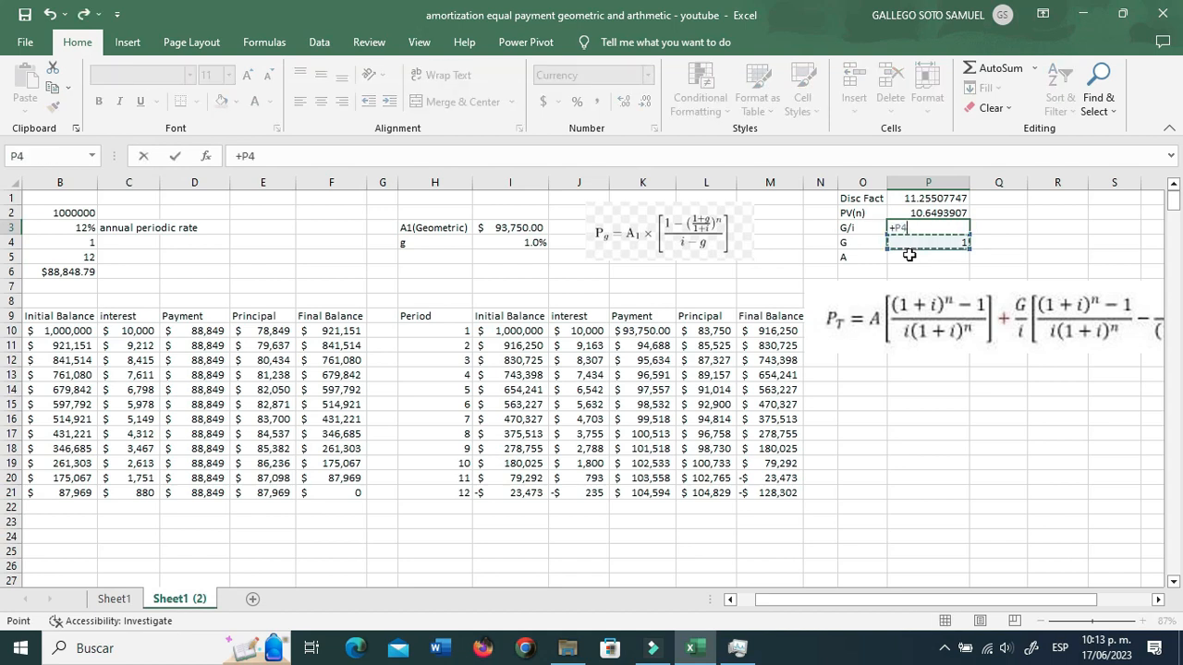
{"action": "type", "text": "/("}
{"action": "left_click", "coordinate": [68, 227]}
{"action": "type", "text": "/"}
{"action": "left_click", "coordinate": [68, 257]}
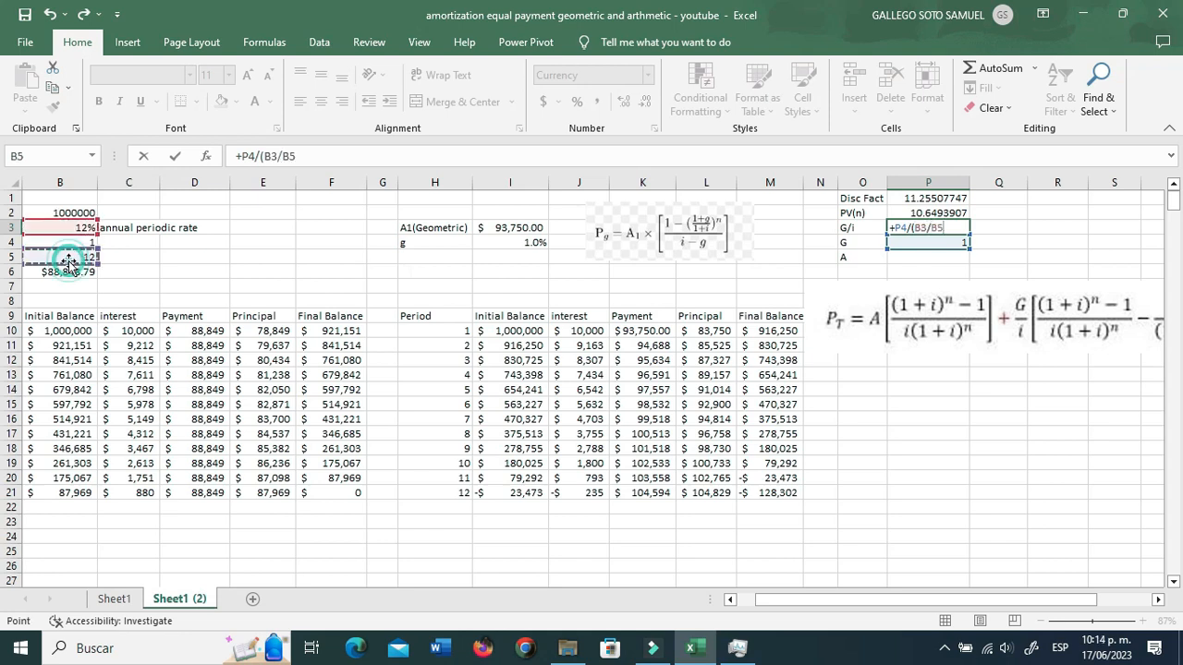
{"action": "type", "text": ")"}
{"action": "key", "text": "Return"}
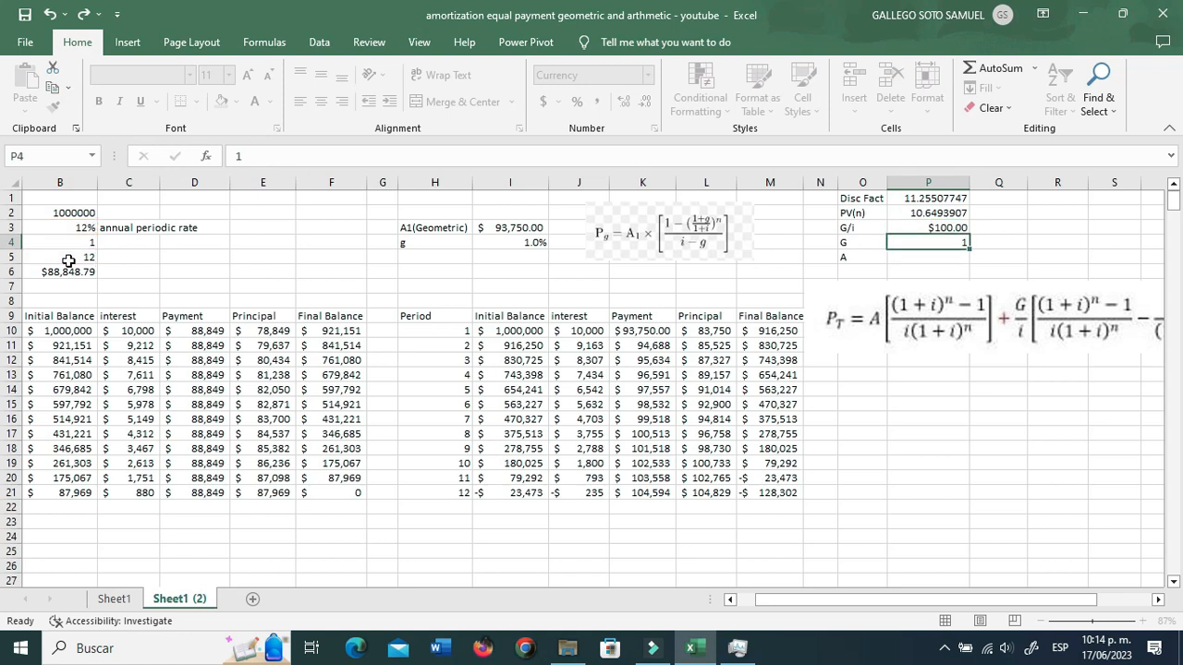
Calculate the base payment A in P5 with the formula =(B2-P3*(P1-P2))/P1
{"action": "key", "text": "Return"}
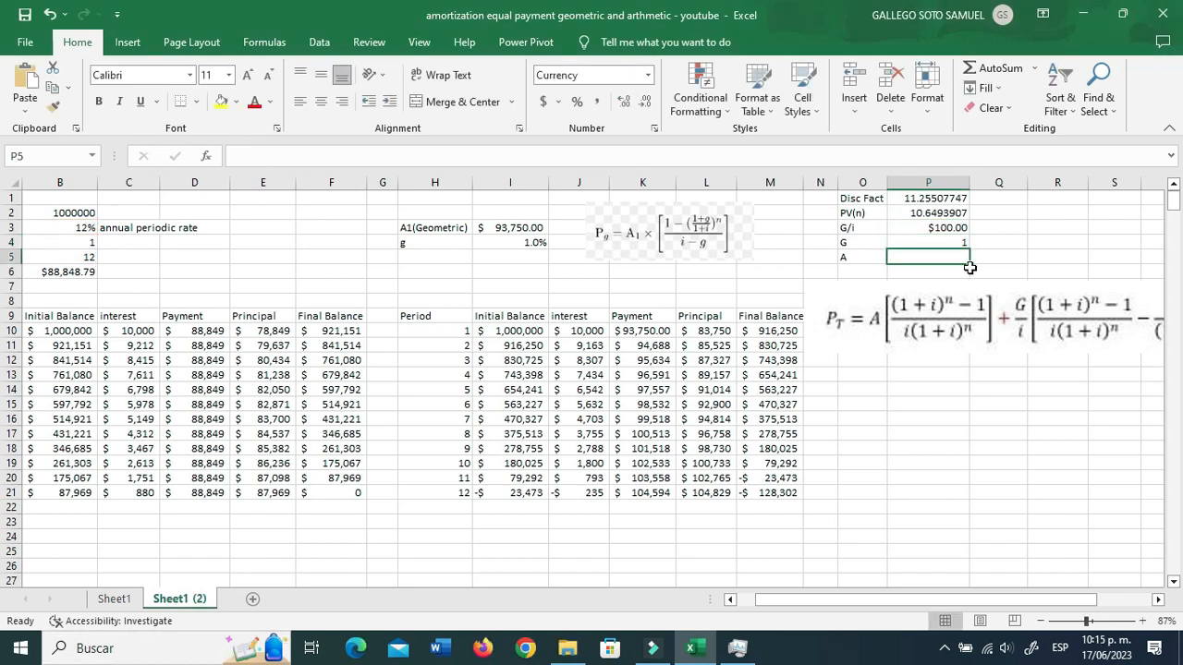
{"action": "type", "text": "="}
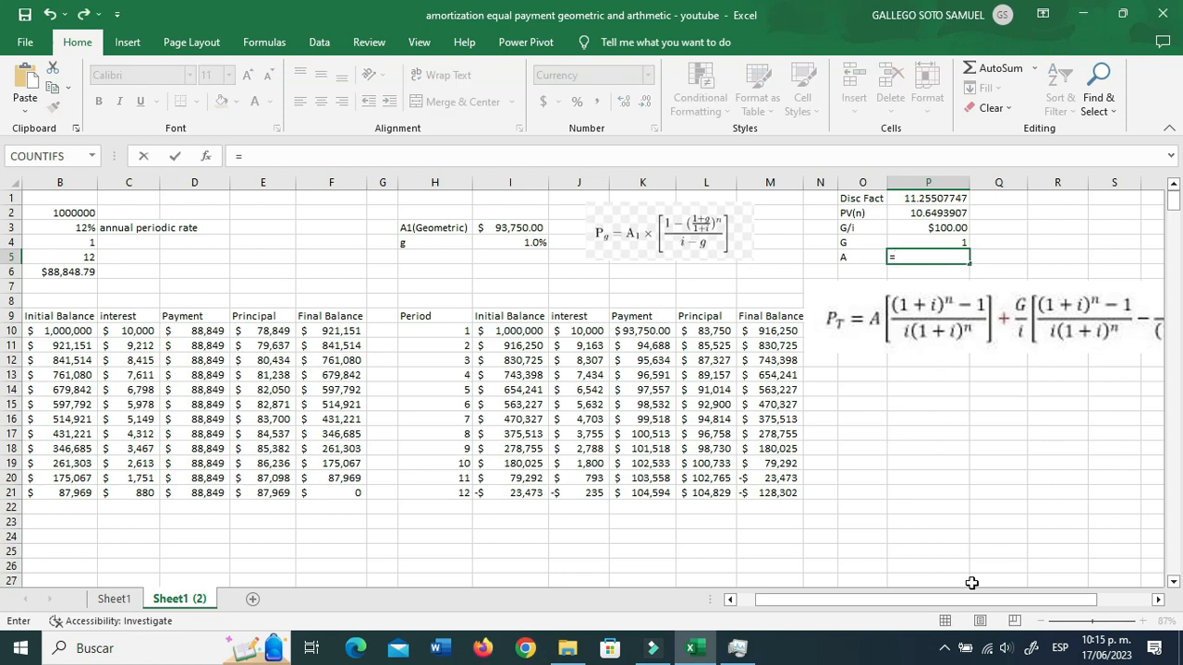
{"action": "left_click_drag", "start_coordinate": [918, 599], "coordinate": [956, 598]}
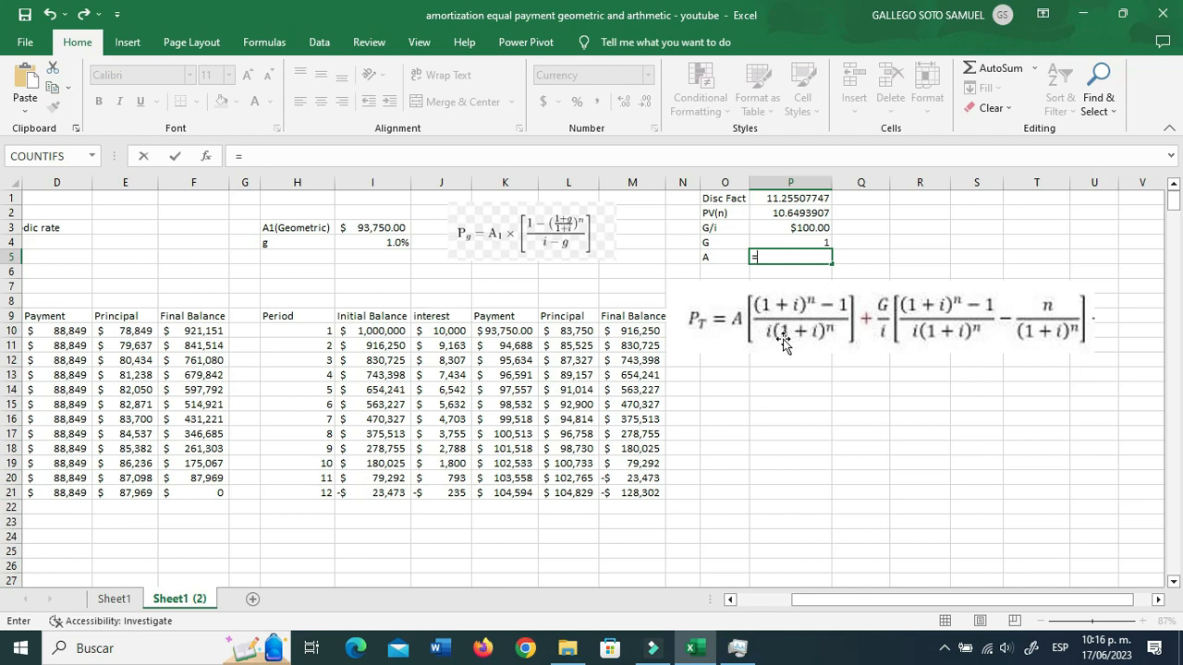
{"action": "left_click_drag", "start_coordinate": [911, 596], "coordinate": [875, 596]}
{"action": "type", "text": "("}
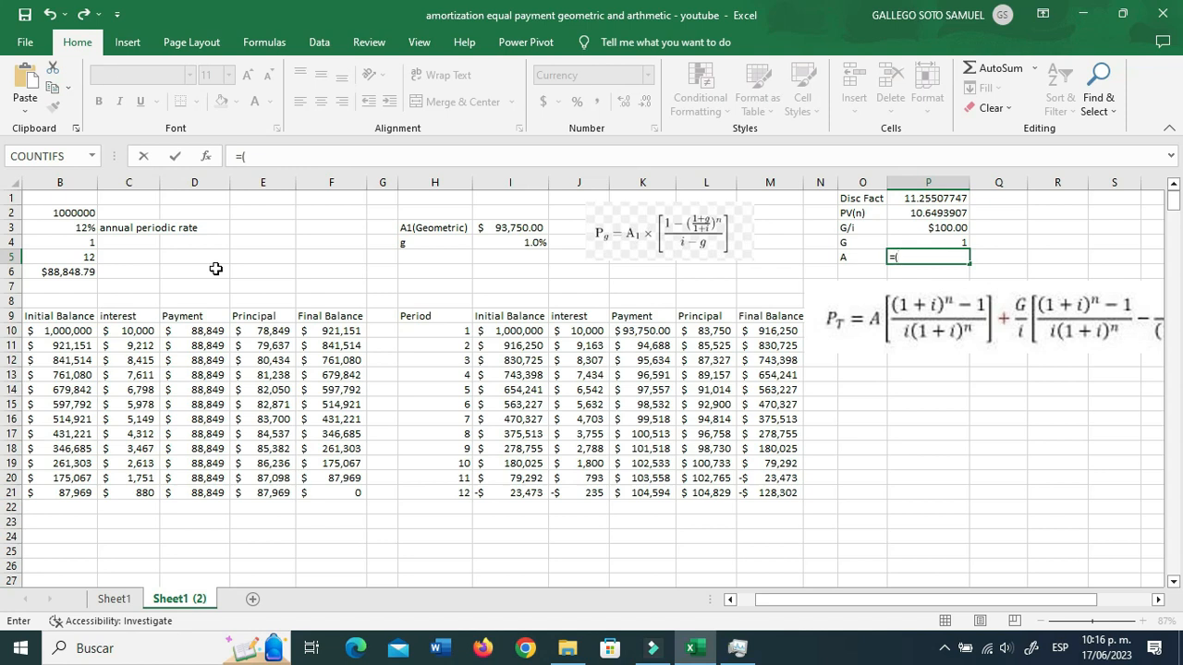
{"action": "left_click", "coordinate": [70, 212]}
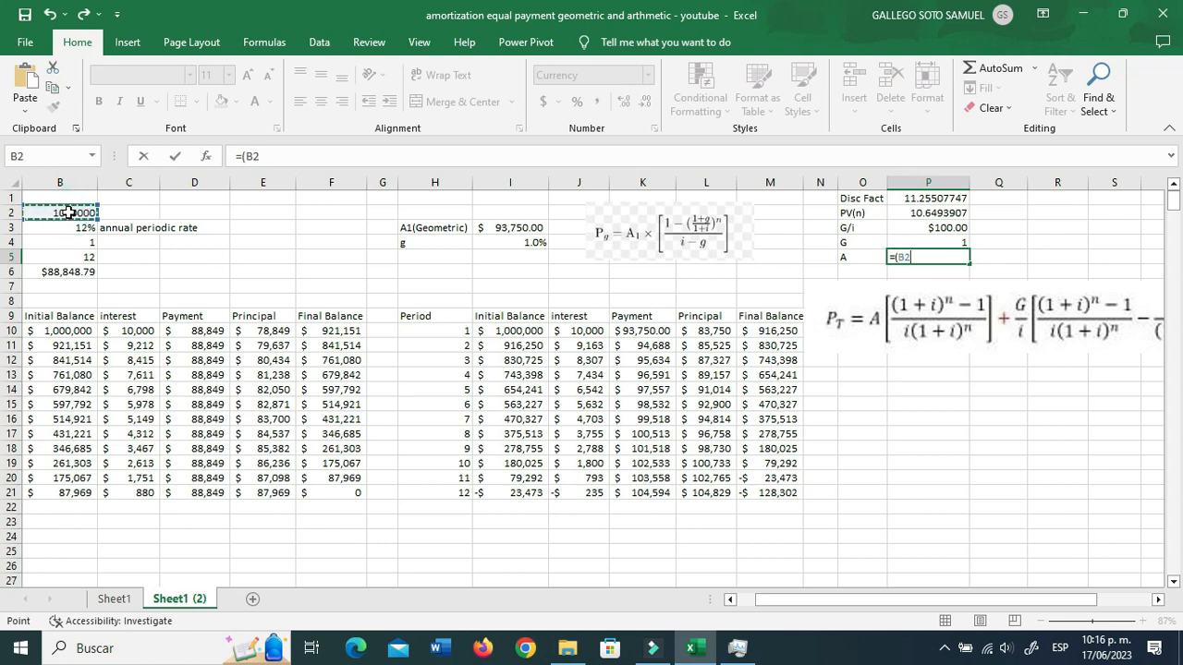
{"action": "type", "text": "-"}
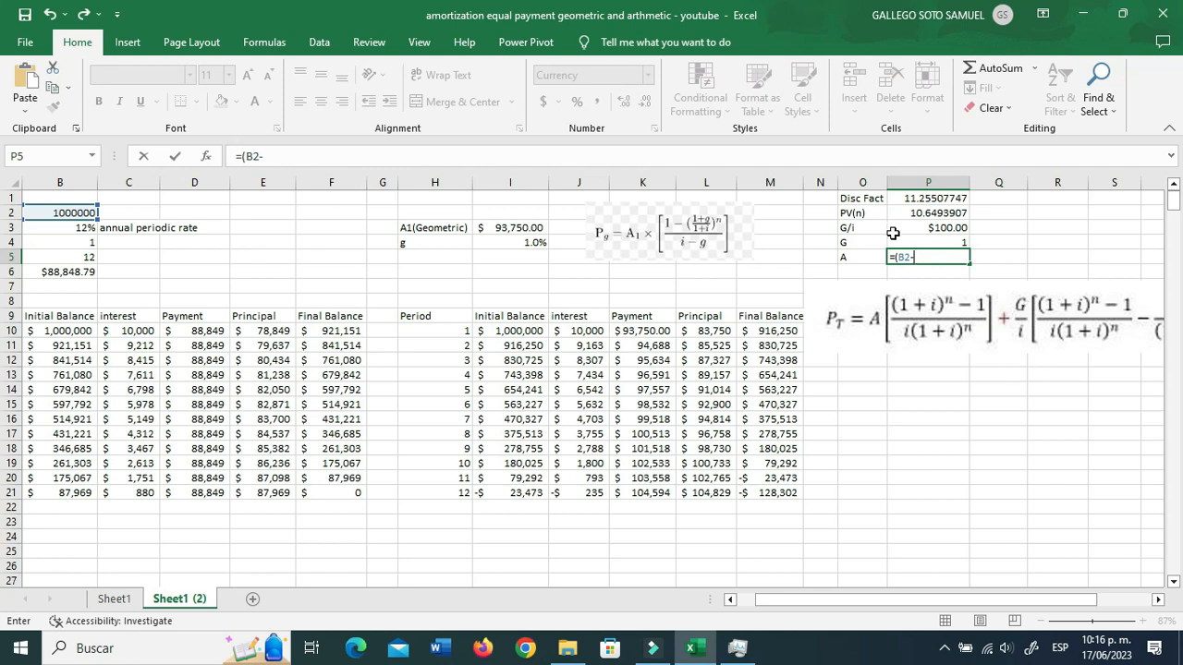
{"action": "left_click", "coordinate": [941, 227]}
{"action": "type", "text": "*"}
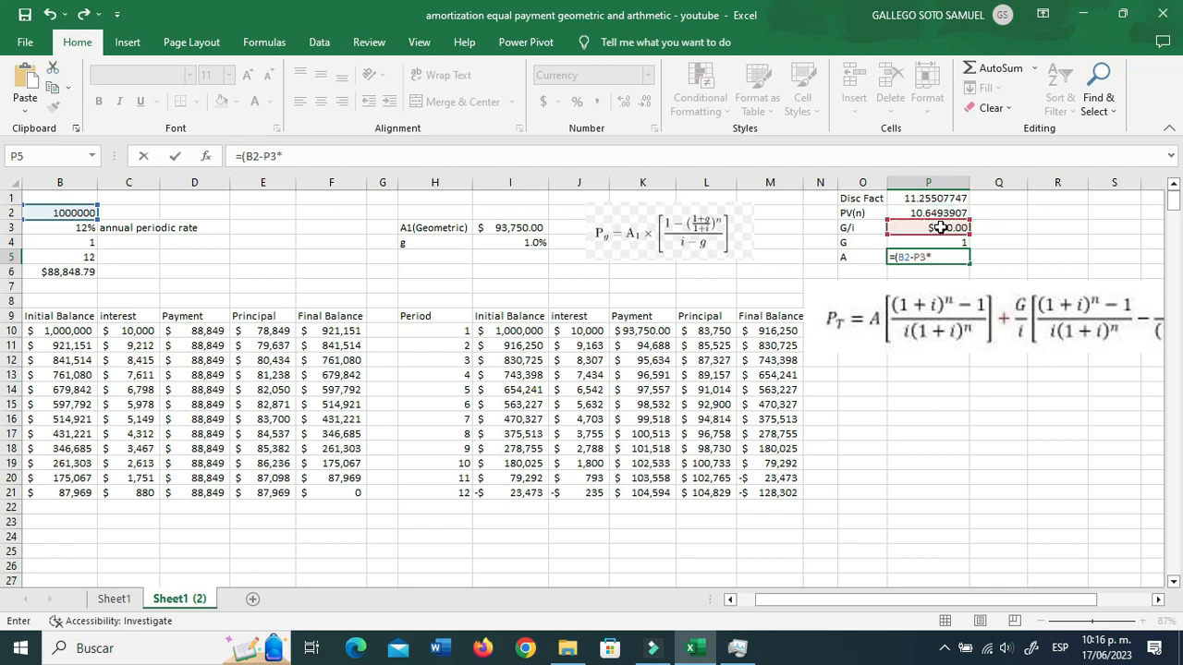
{"action": "left_click", "coordinate": [935, 198]}
{"action": "type", "text": "-"}
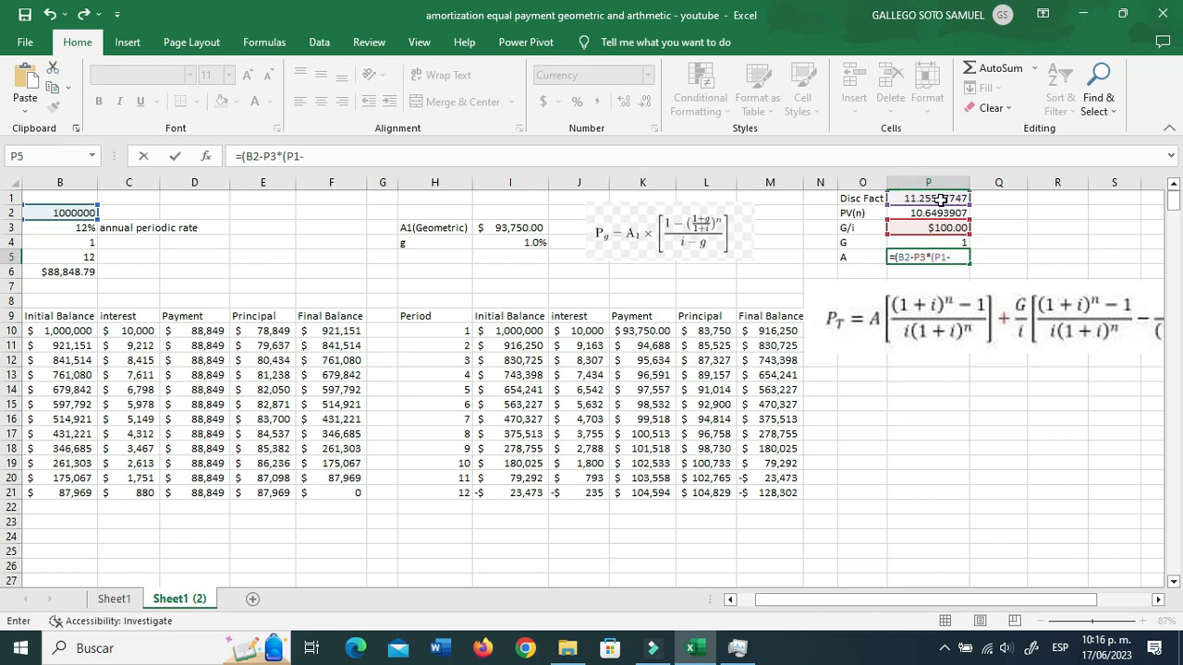
{"action": "left_click", "coordinate": [942, 211]}
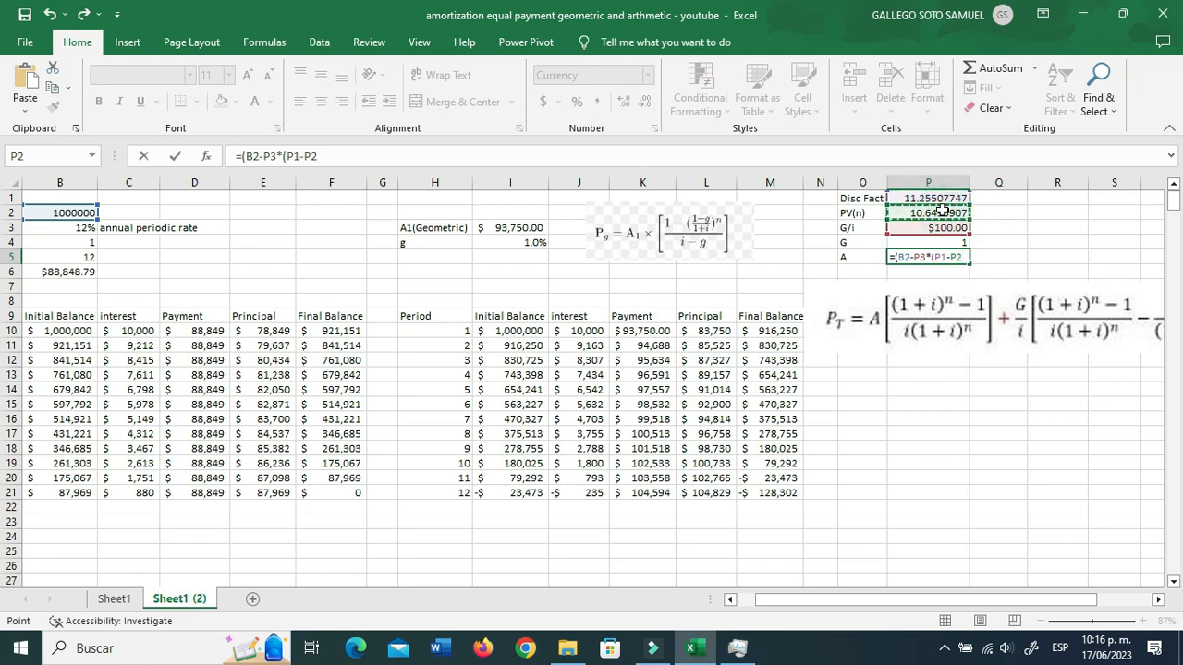
{"action": "type", "text": "))/"}
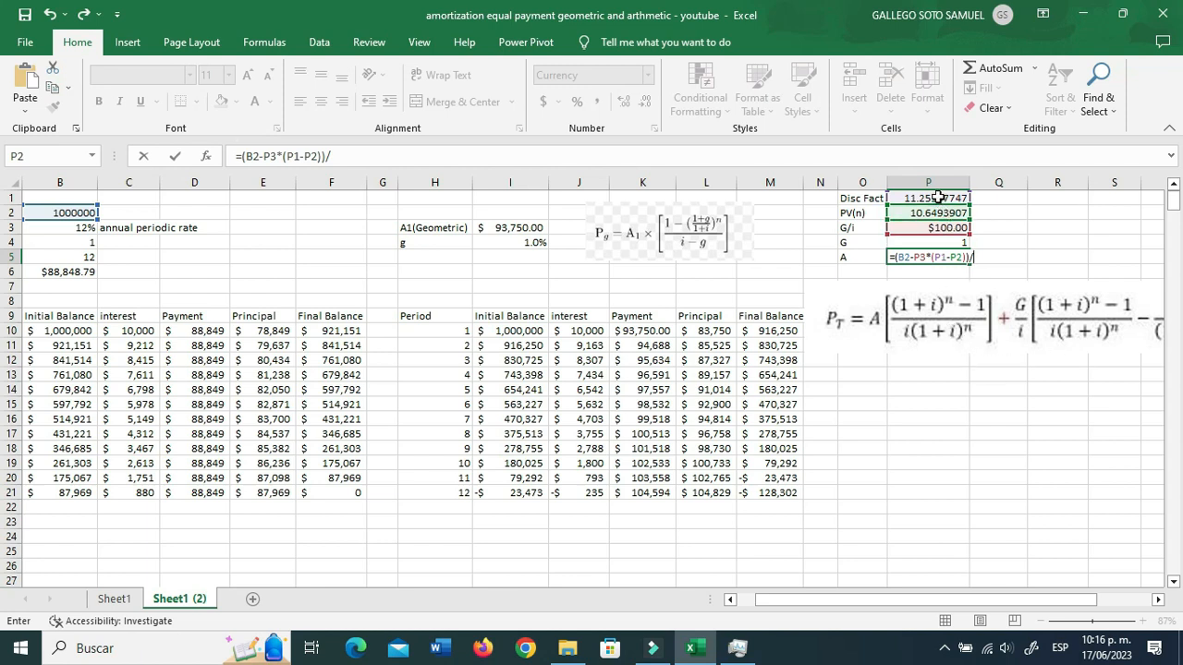
{"action": "left_click", "coordinate": [938, 197]}
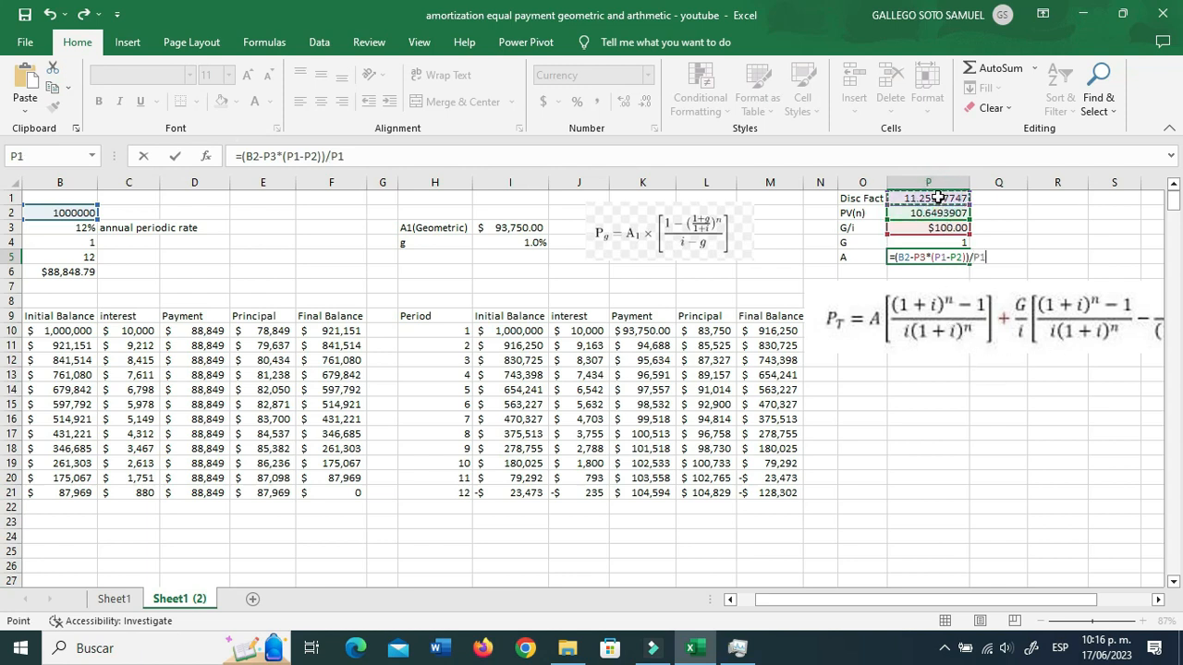
{"action": "key", "text": "Return"}
Set the gradient G in P4 to 0 and compare the base payment A with the PMT in B6 and the equal payments
{"action": "left_click", "coordinate": [941, 258]}
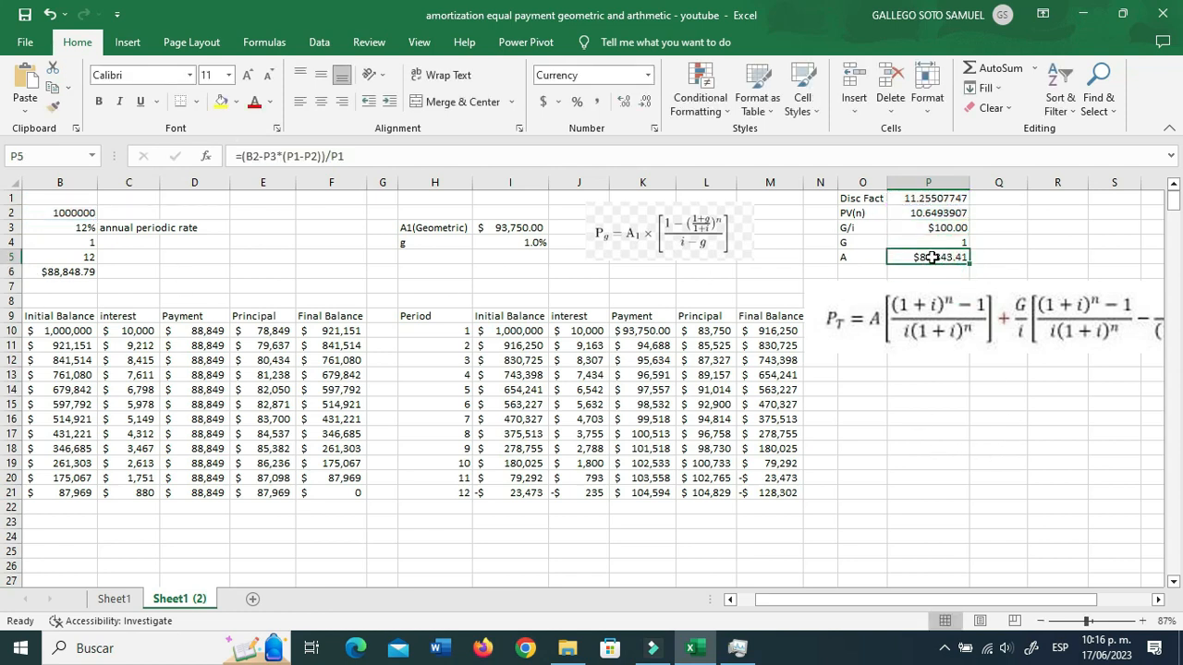
{"action": "key", "text": "Up"}
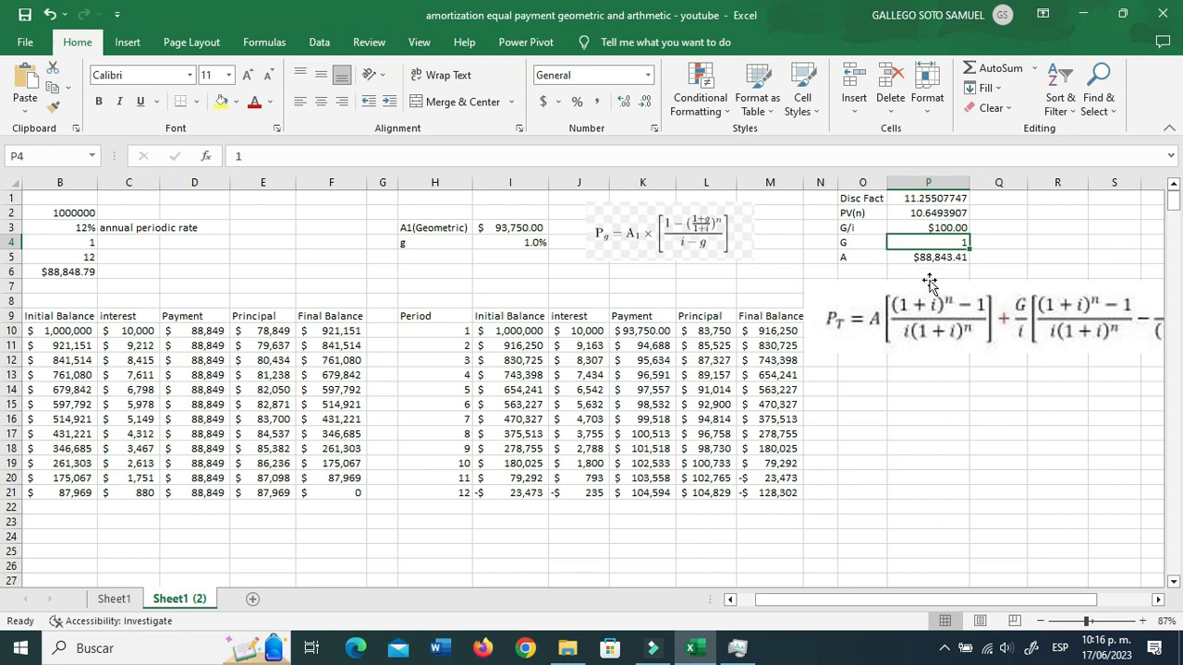
{"action": "type", "text": "0"}
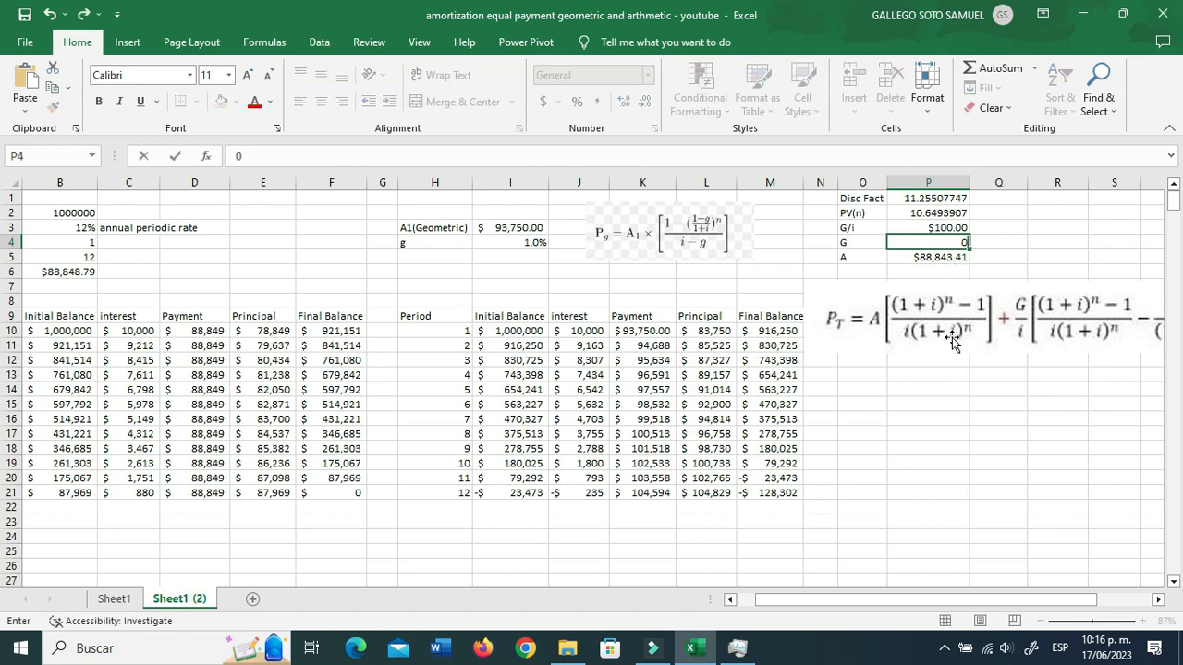
{"action": "key", "text": "Return"}
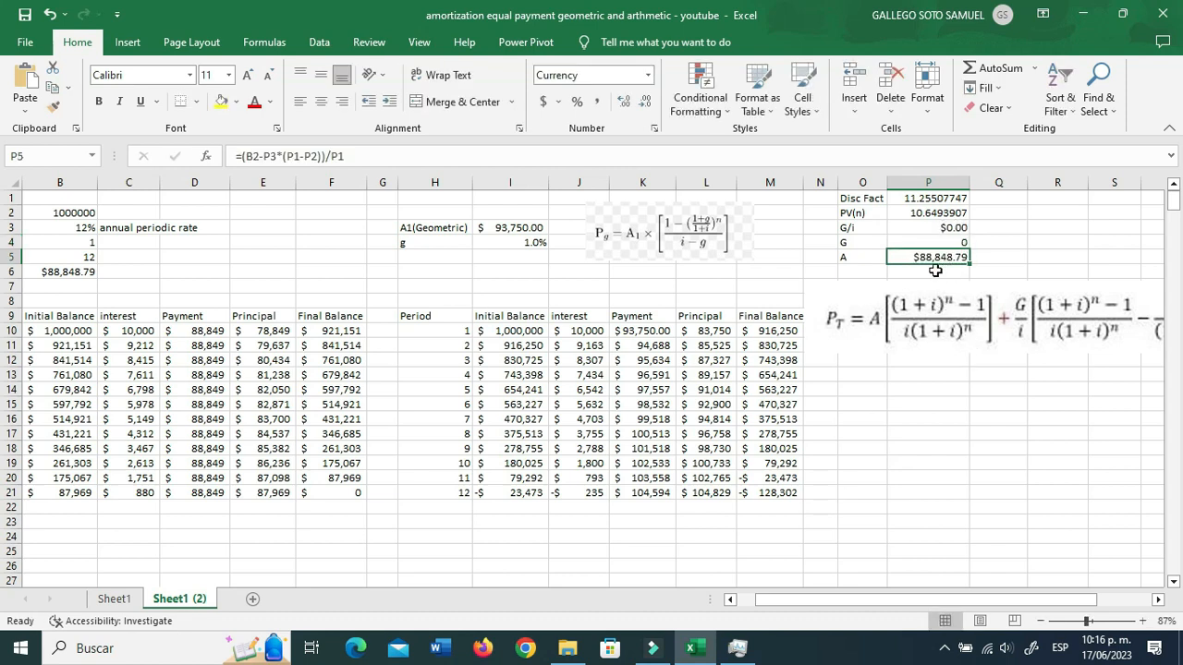
{"action": "left_click", "coordinate": [60, 272]}
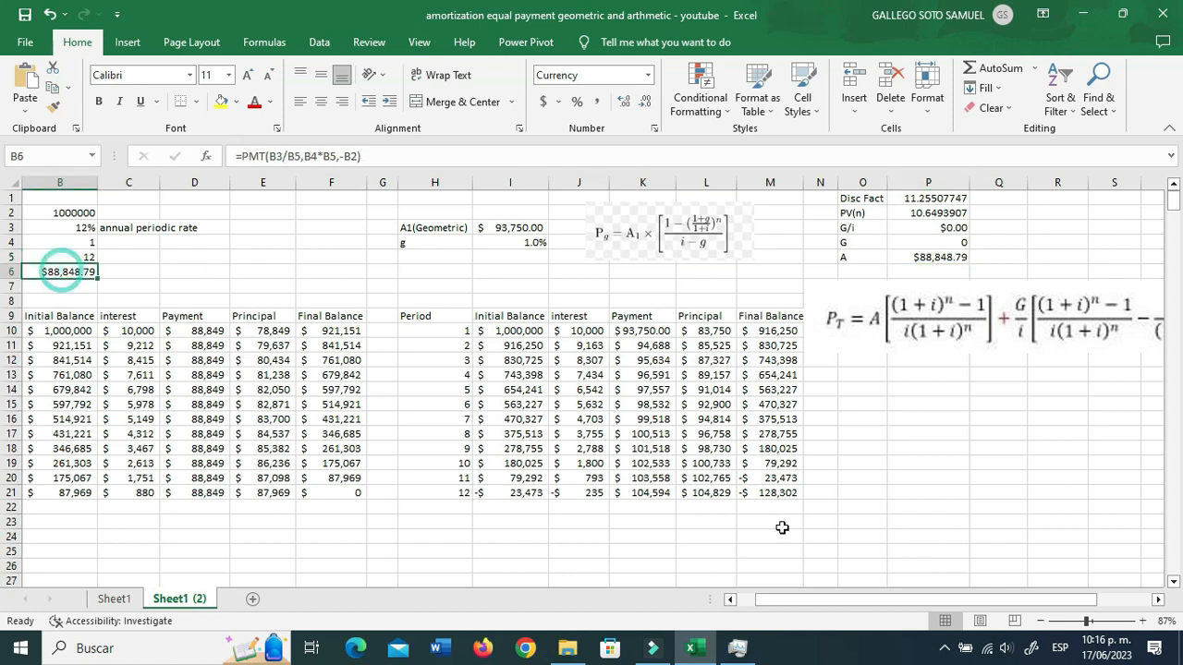
{"action": "left_click_drag", "start_coordinate": [919, 603], "coordinate": [879, 597]}
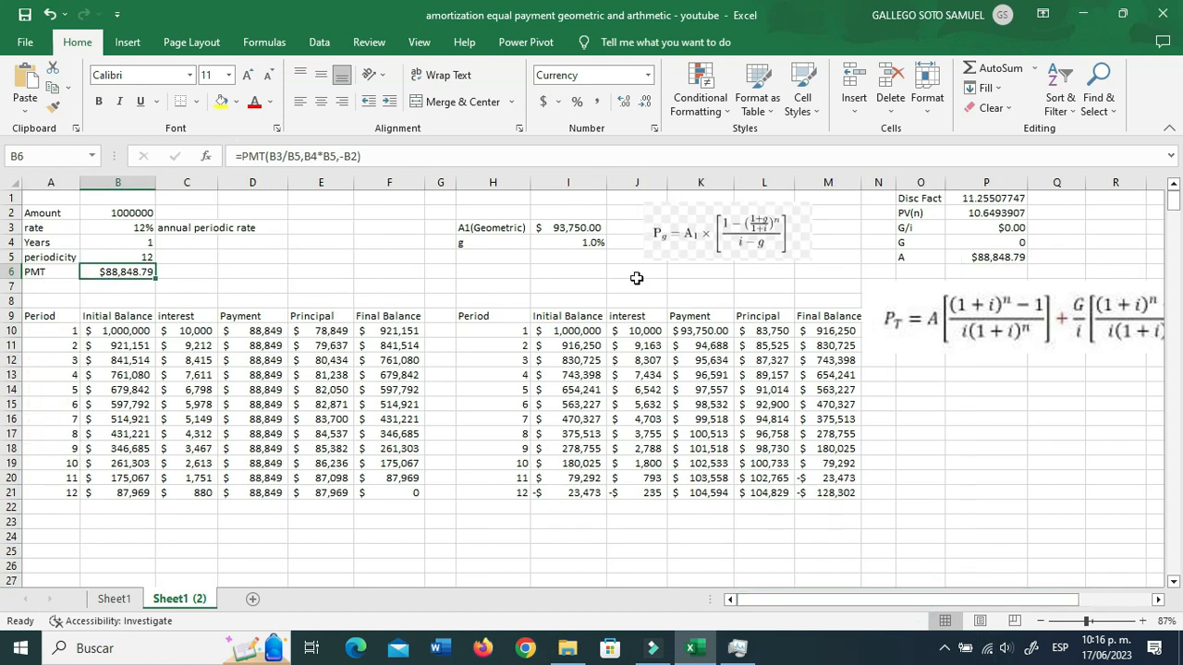
{"action": "left_click", "coordinate": [128, 272]}
{"action": "left_click", "coordinate": [270, 364]}
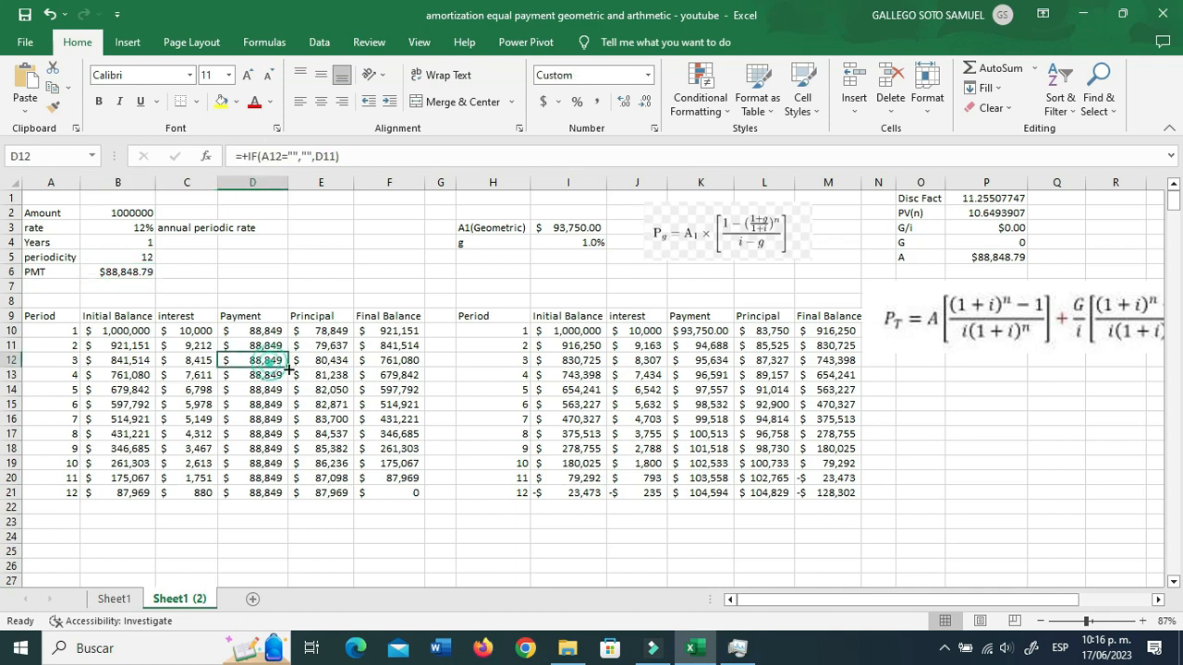
Shrink the arithmetic gradient equation picture and place it beside the Disc Fact to A parameters, clear of the table headers
{"action": "left_click", "coordinate": [977, 317]}
{"action": "left_click_drag", "start_coordinate": [977, 317], "coordinate": [970, 294]}
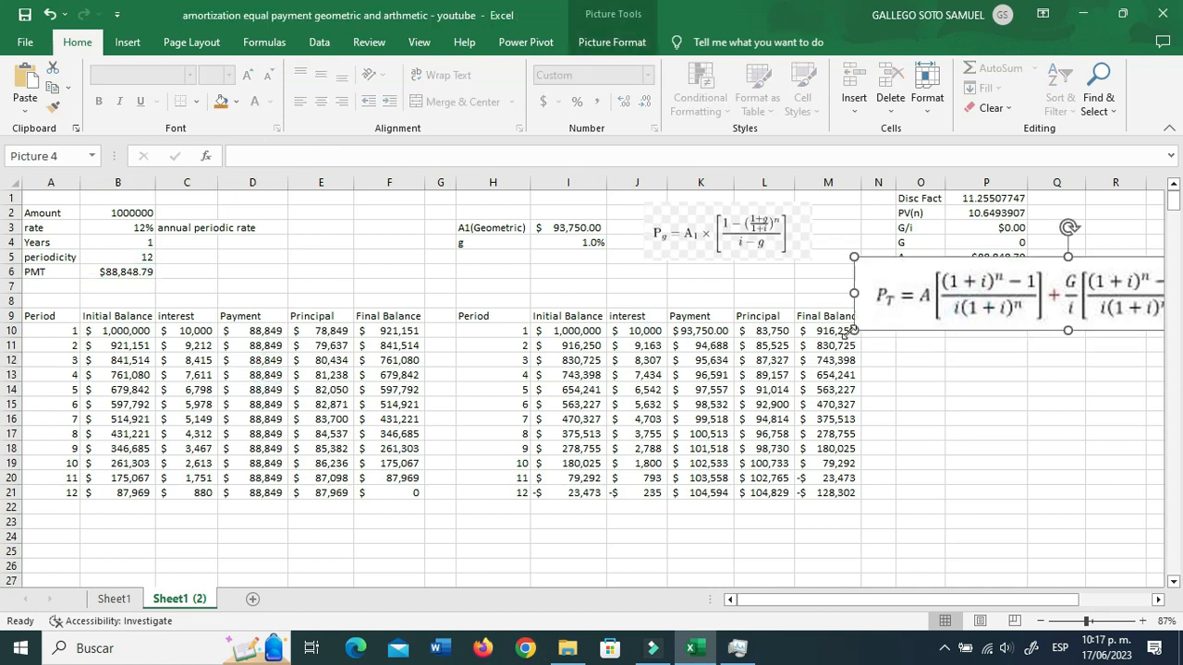
{"action": "left_click_drag", "start_coordinate": [860, 329], "coordinate": [984, 308]}
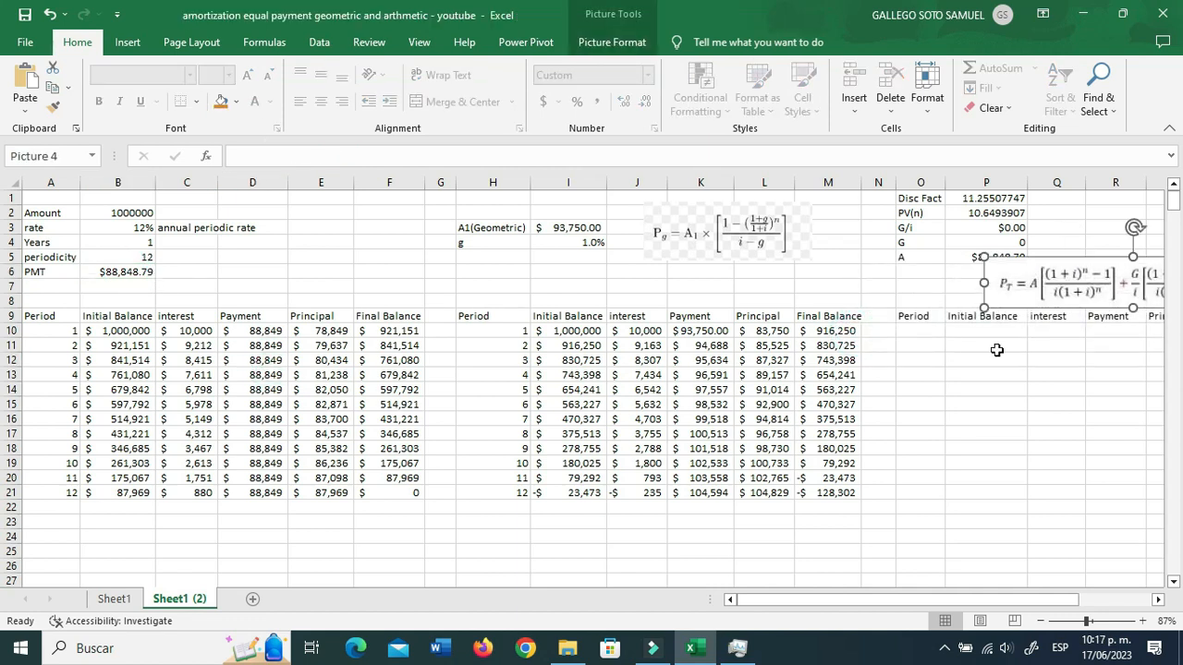
{"action": "left_click_drag", "start_coordinate": [1051, 289], "coordinate": [1121, 235]}
{"action": "left_click", "coordinate": [965, 337]}
Copy the geometric table's Period, Initial Balance and interest columns from row 10 down into the arithmetic table starting at O10
{"action": "left_click_drag", "start_coordinate": [969, 600], "coordinate": [1012, 600]}
{"action": "left_click_drag", "start_coordinate": [320, 332], "coordinate": [421, 332]}
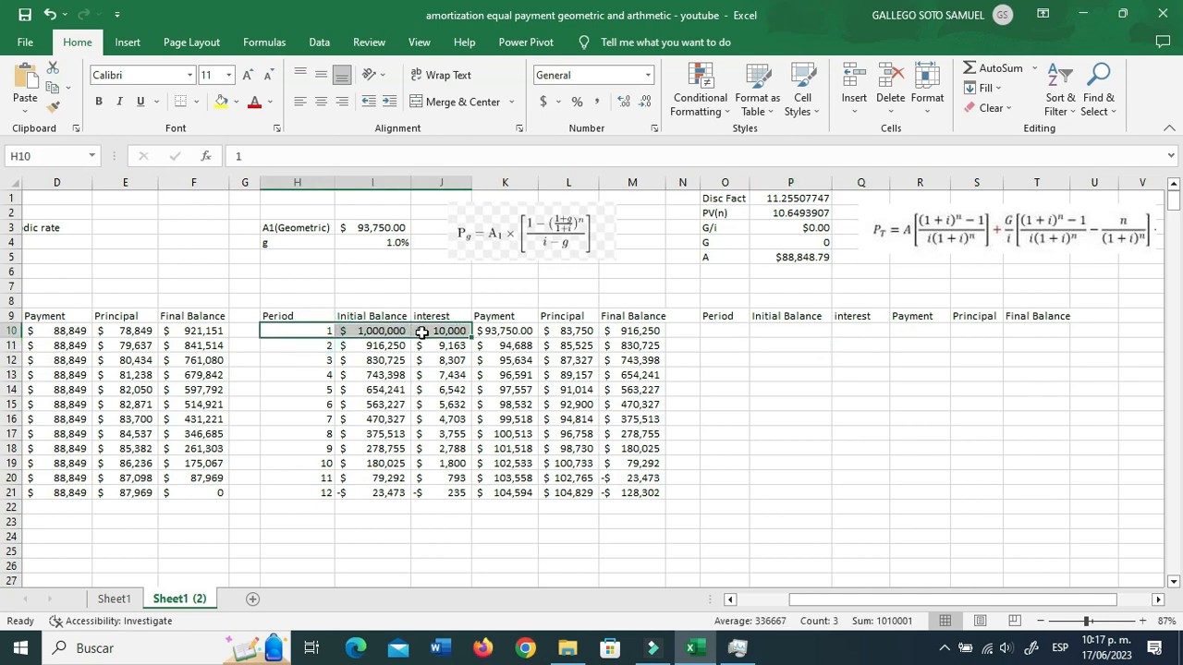
{"action": "key", "text": "ctrl+shift+Down"}
{"action": "key", "text": "ctrl+c"}
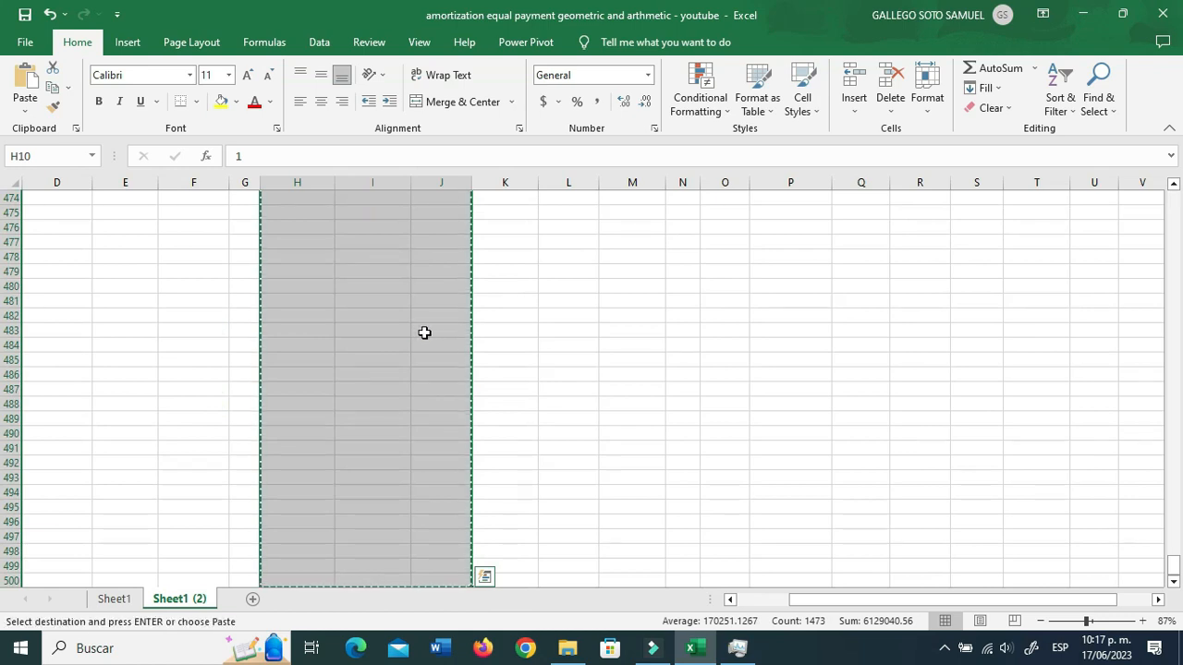
{"action": "key", "text": "Right"}
{"action": "scroll", "coordinate": [425, 332], "scroll_direction": "up", "scroll_amount": 3}
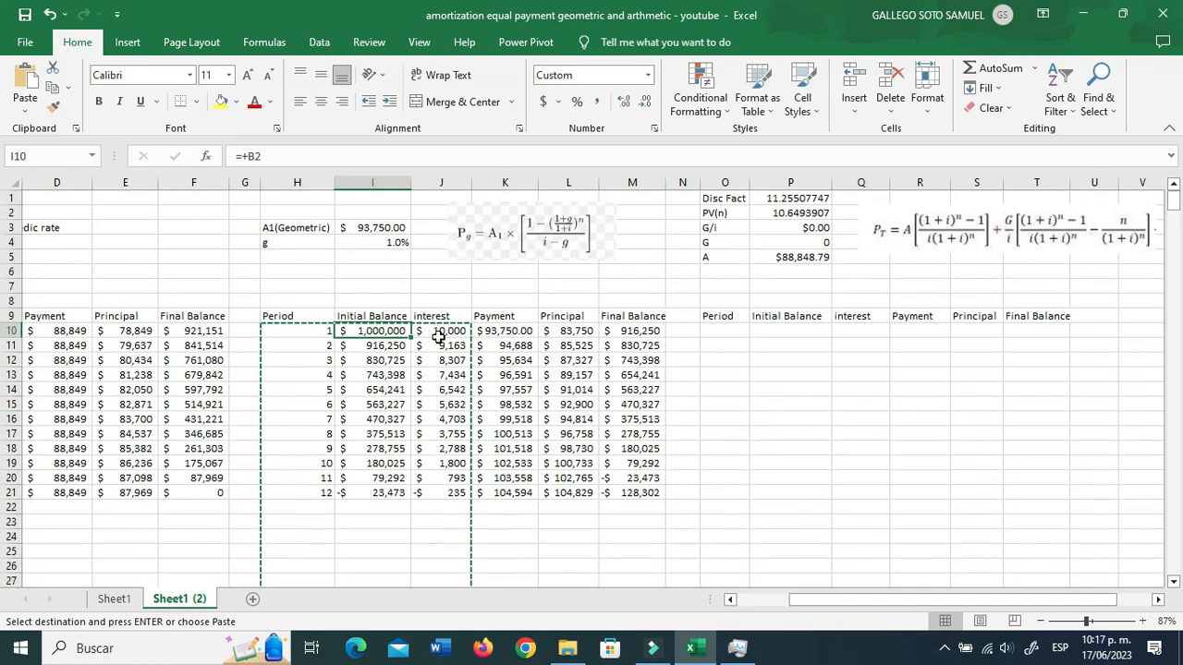
{"action": "left_click", "coordinate": [725, 331]}
{"action": "key", "text": "ctrl+v"}
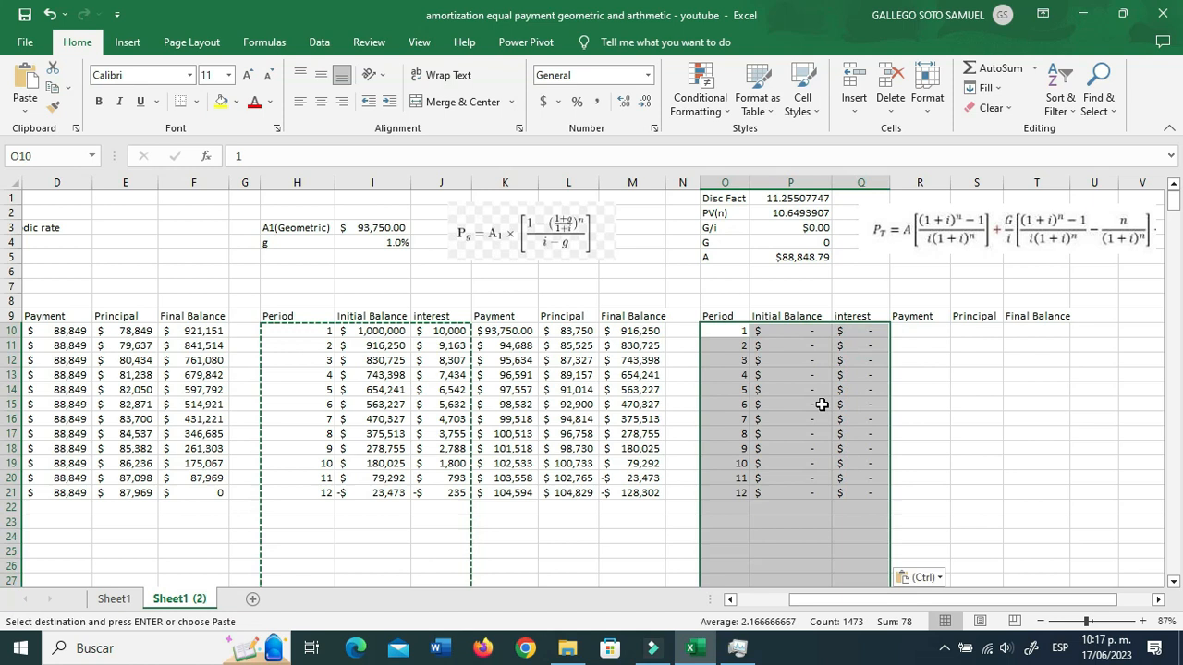
{"action": "left_click", "coordinate": [835, 419]}
{"action": "key", "text": "Escape"}
Correct the first Initial Balance in P10 to reference the loan amount with =+B2
{"action": "left_click", "coordinate": [809, 331]}
{"action": "type", "text": "=+I2"}
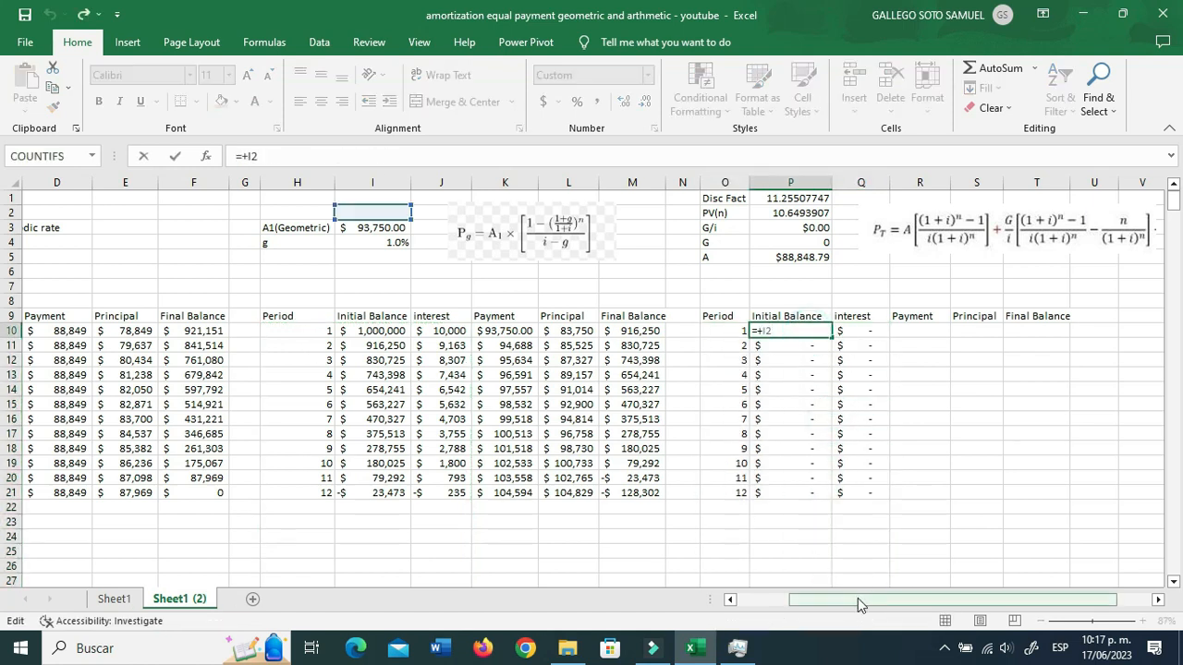
{"action": "left_click_drag", "start_coordinate": [864, 604], "coordinate": [775, 602]}
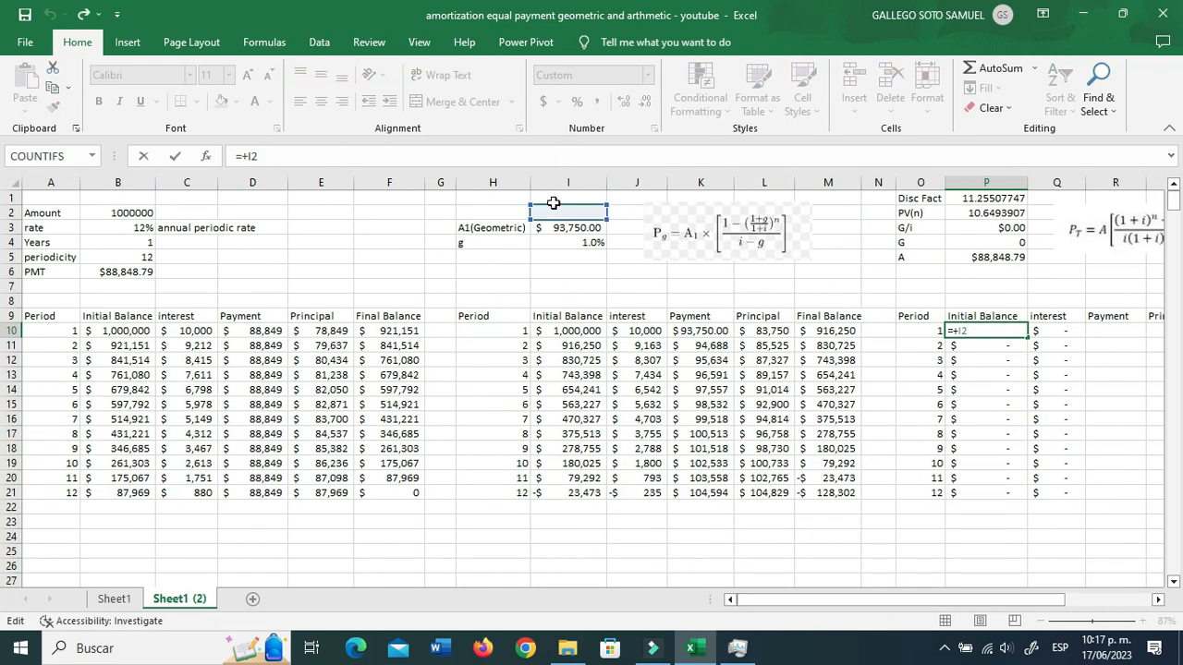
{"action": "left_click", "coordinate": [137, 212]}
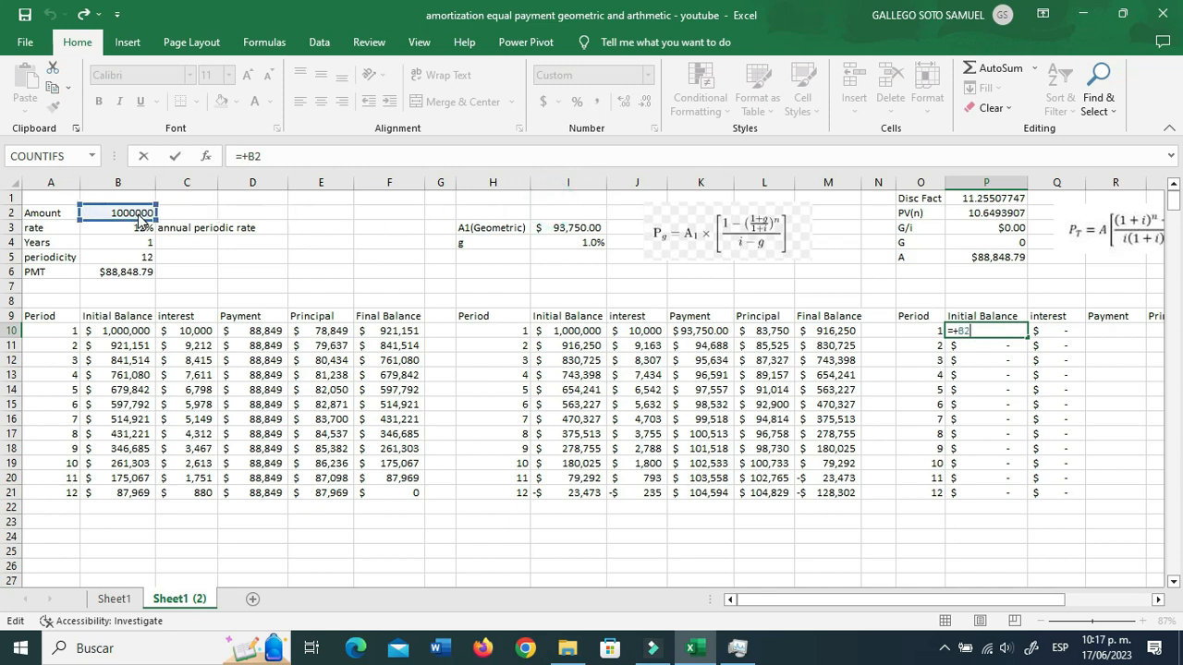
{"action": "key", "text": "Return"}
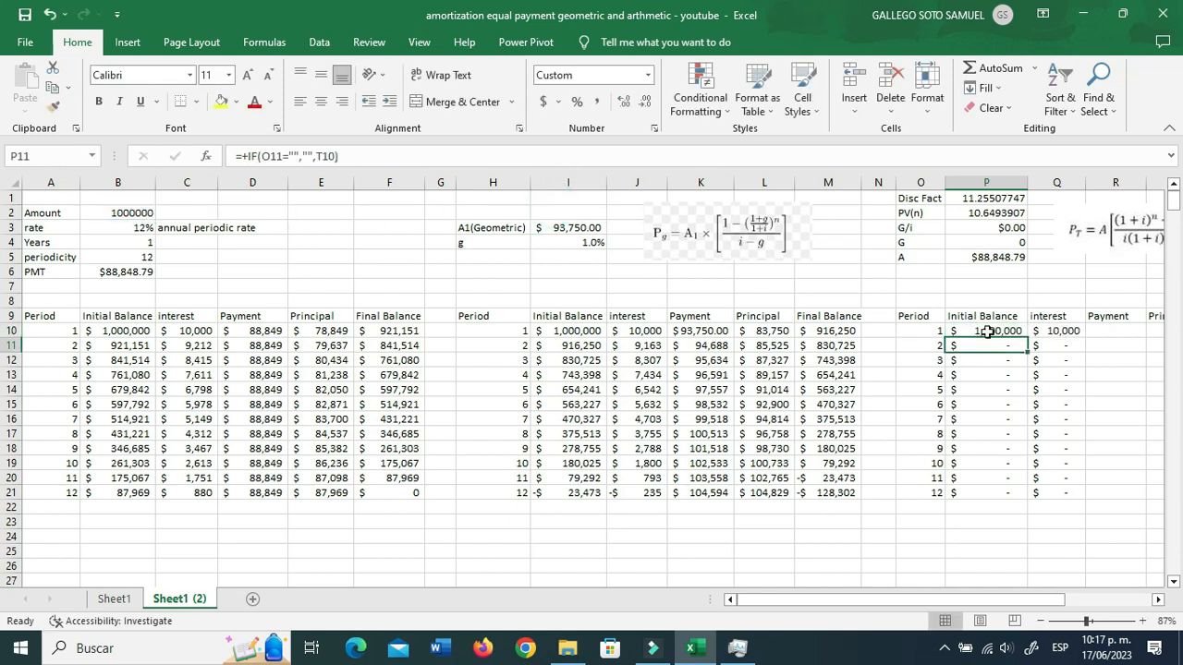
Set the first arithmetic Payment in R10 to the base payment with the formula +P5
{"action": "left_click_drag", "start_coordinate": [975, 600], "coordinate": [1030, 591]}
{"action": "left_click", "coordinate": [855, 330]}
{"action": "type", "text": "+"}
{"action": "left_click", "coordinate": [735, 256]}
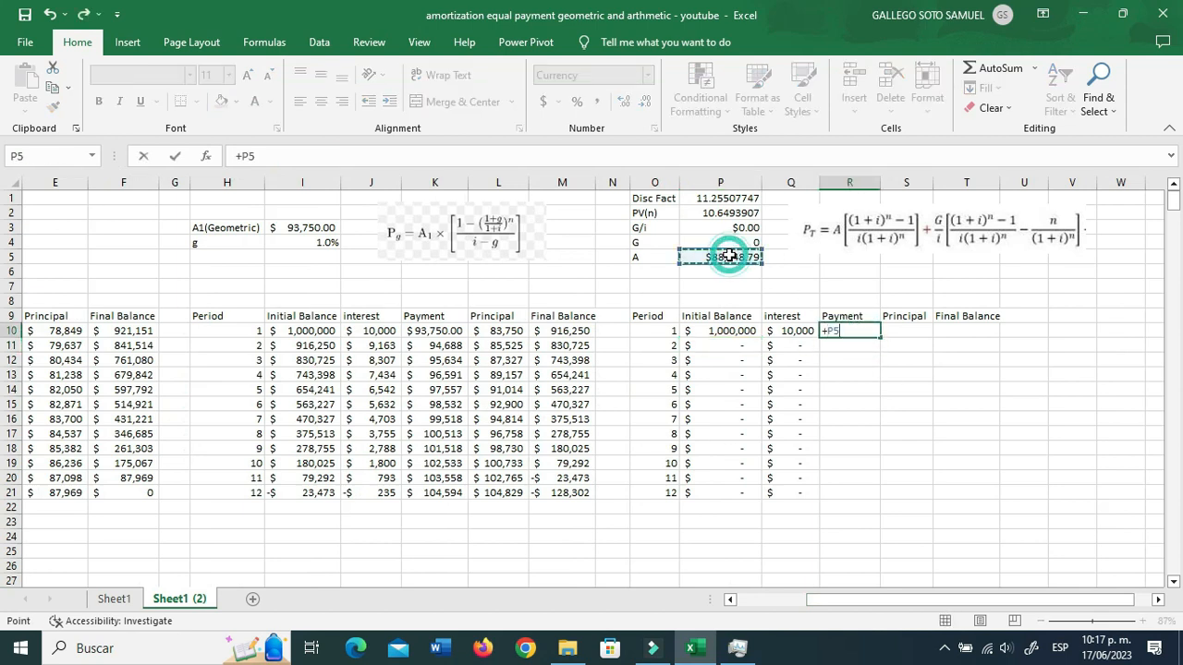
{"action": "key", "text": "Return"}
Calculate the second Payment in R11 with the formula +R10+P4 and fill it down the Payment column
{"action": "type", "text": "+"}
{"action": "key", "text": "Up"}
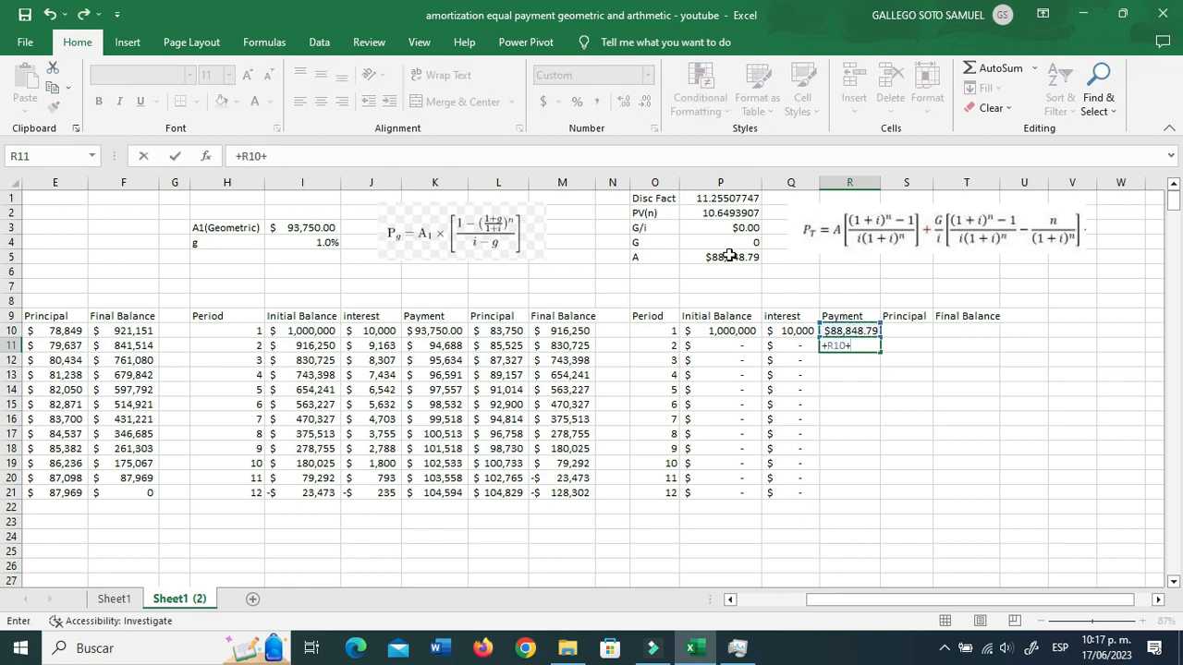
{"action": "type", "text": "+"}
{"action": "left_click", "coordinate": [729, 244]}
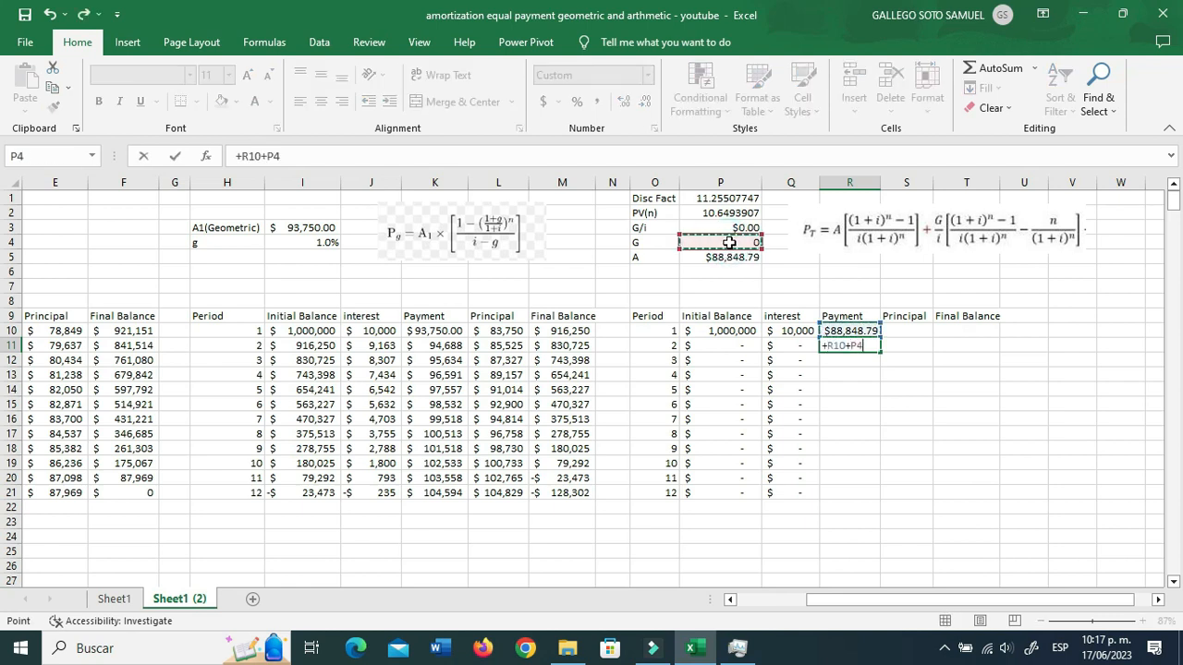
{"action": "key", "text": "Return"}
{"action": "left_click", "coordinate": [852, 345]}
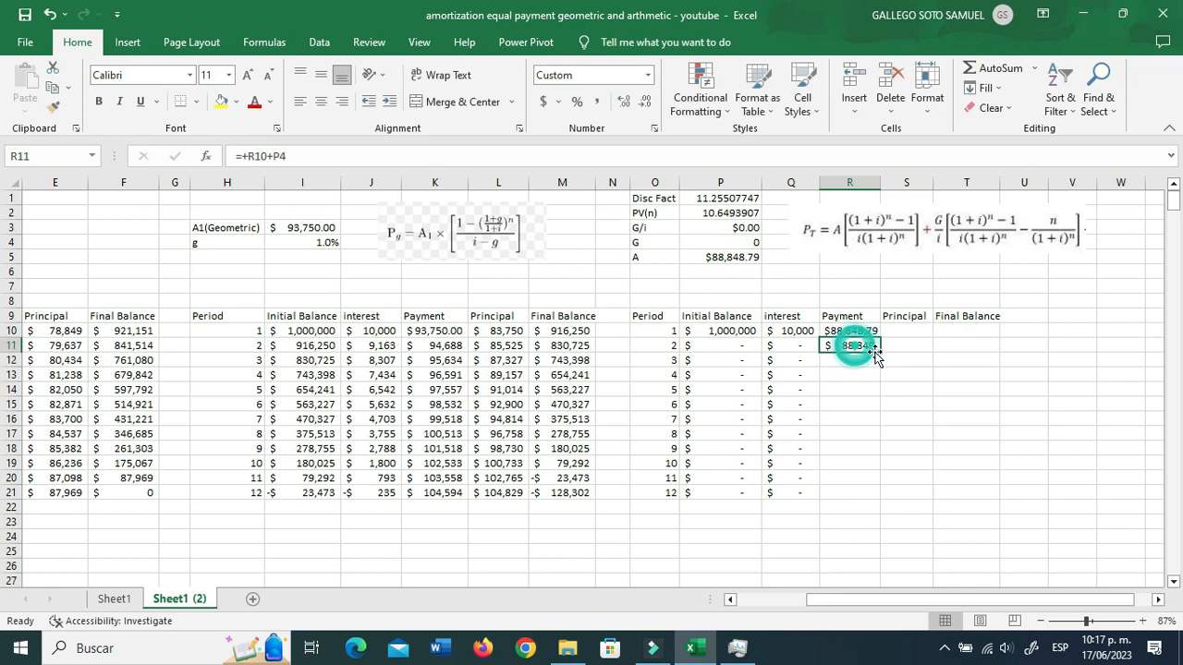
{"action": "double_click", "coordinate": [881, 352]}
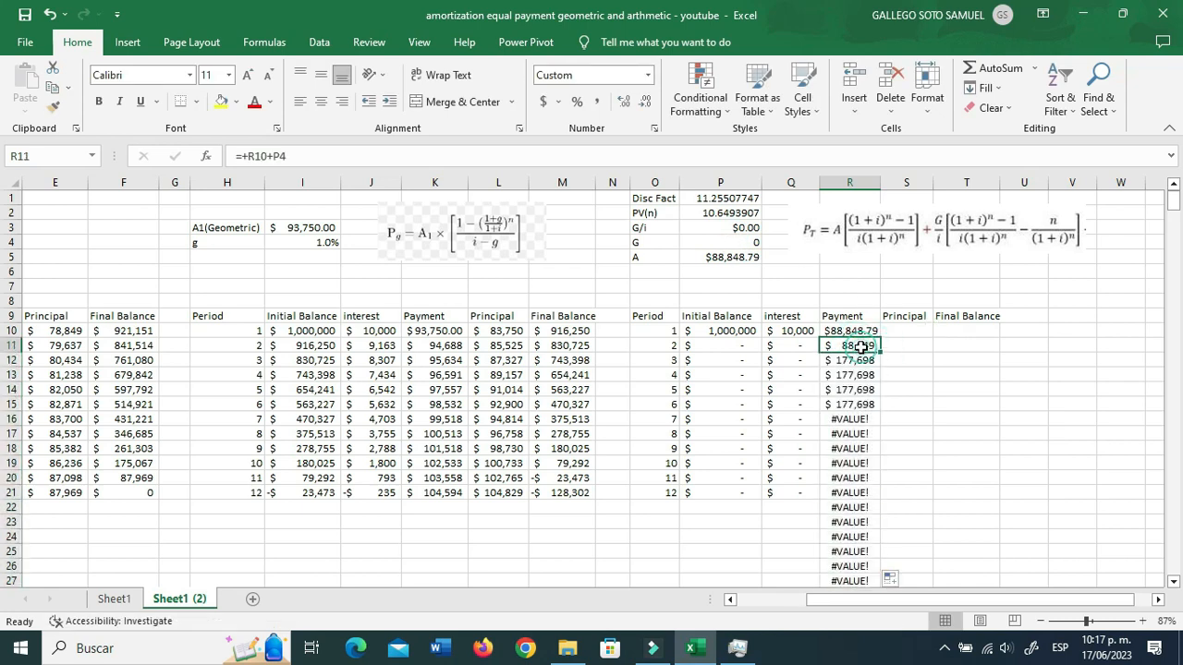
Make the gradient reference P4 absolute in the R11 Payment formula
{"action": "double_click", "coordinate": [856, 347]}
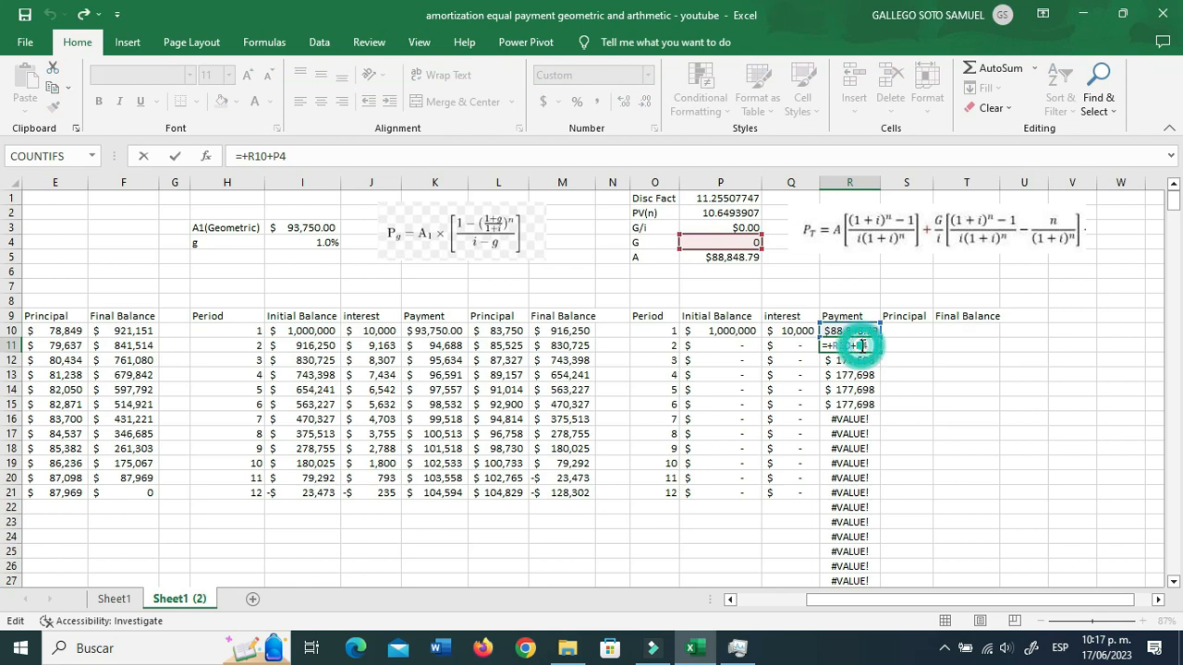
{"action": "key", "text": "F4"}
{"action": "key", "text": "Return"}
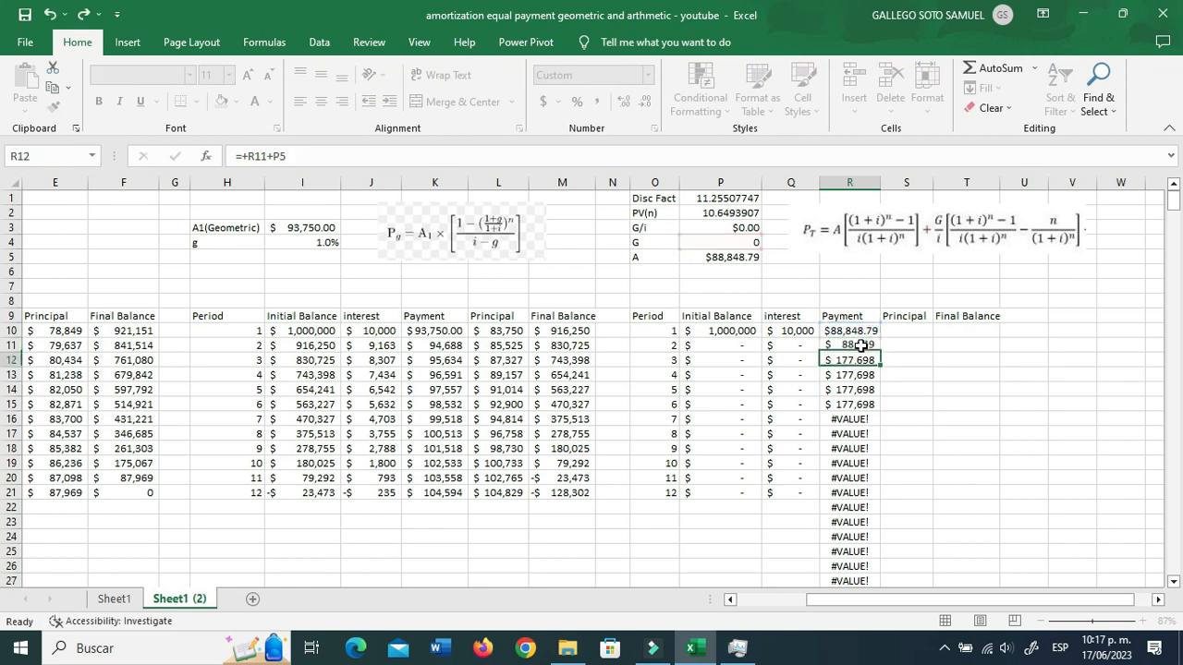
Fill the R11 Payment formula with the absolute gradient reference down the arithmetic Payment column
{"action": "left_click", "coordinate": [874, 345]}
{"action": "double_click", "coordinate": [880, 353]}
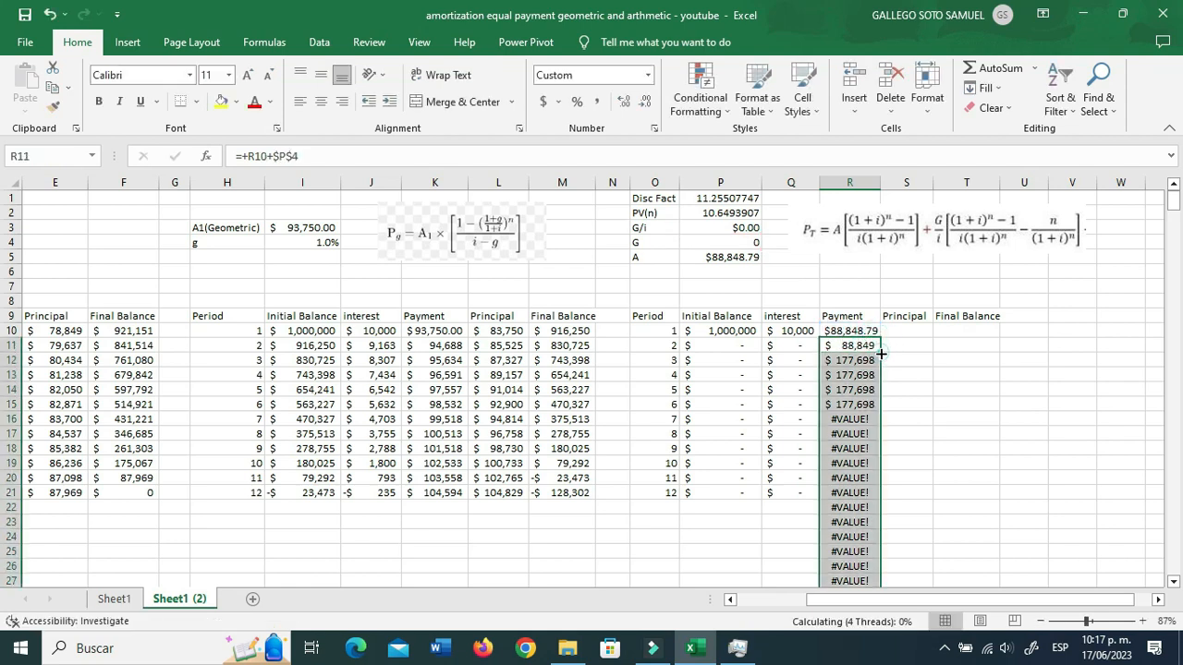
{"action": "scroll", "coordinate": [902, 348], "scroll_direction": "down", "scroll_amount": 1}
{"action": "scroll", "coordinate": [900, 347], "scroll_direction": "up", "scroll_amount": 1}
{"action": "left_click", "coordinate": [859, 358]}
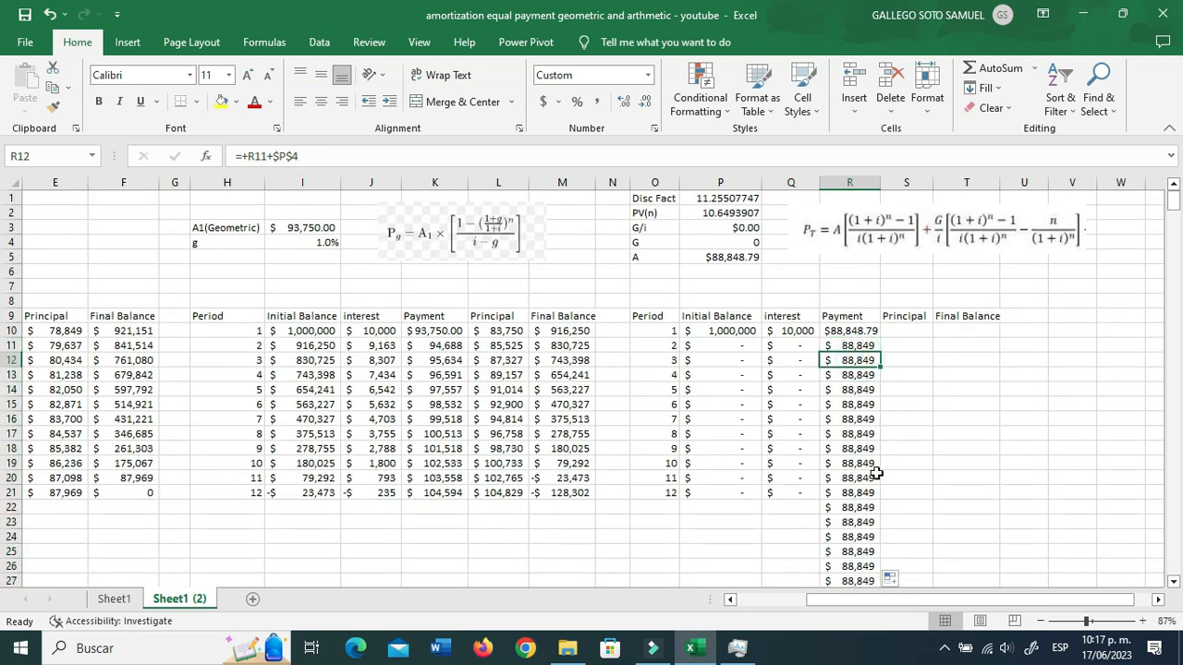
Widen column S slightly and copy the geometric table's Principal and Final Balance formulas from L10:M500 into the arithmetic table starting at S10
{"action": "left_click", "coordinate": [906, 331]}
{"action": "left_click_drag", "start_coordinate": [934, 182], "coordinate": [943, 182]}
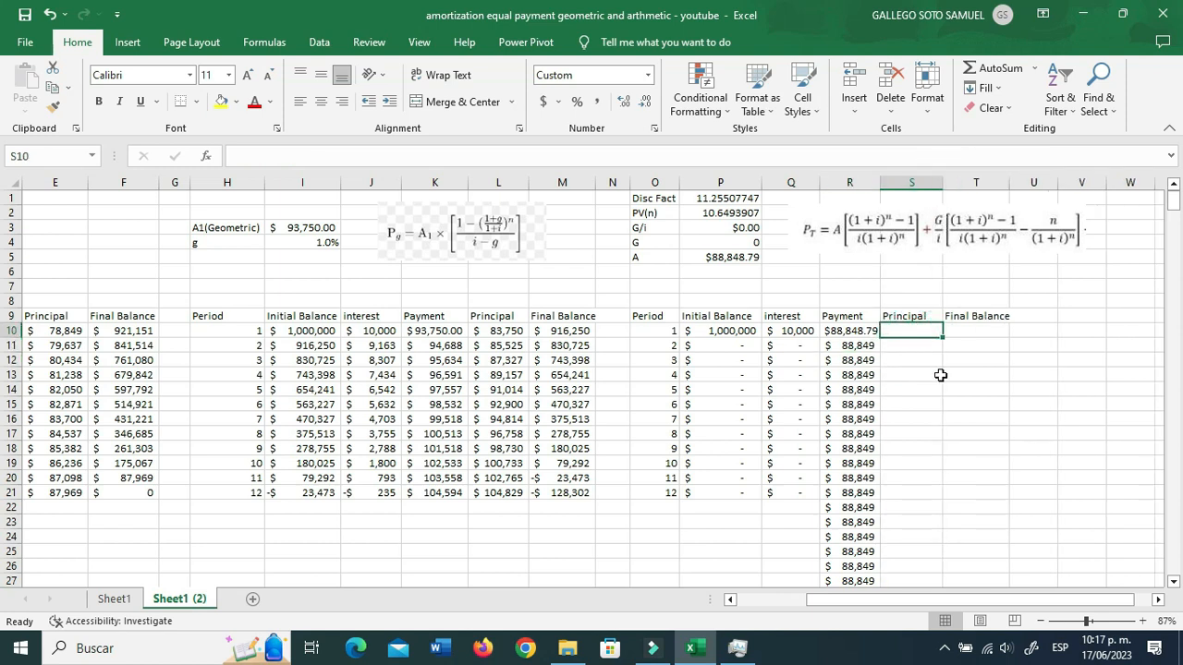
{"action": "left_click", "coordinate": [515, 329]}
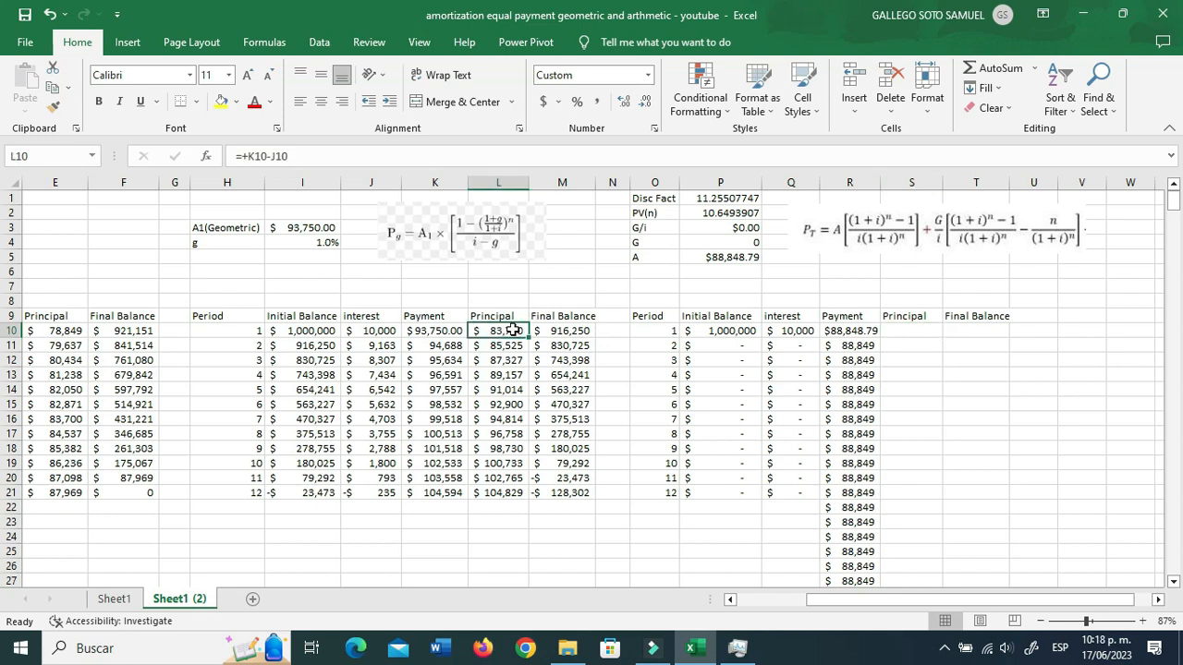
{"action": "key", "text": "shift+Right"}
{"action": "key", "text": "ctrl+shift+Down"}
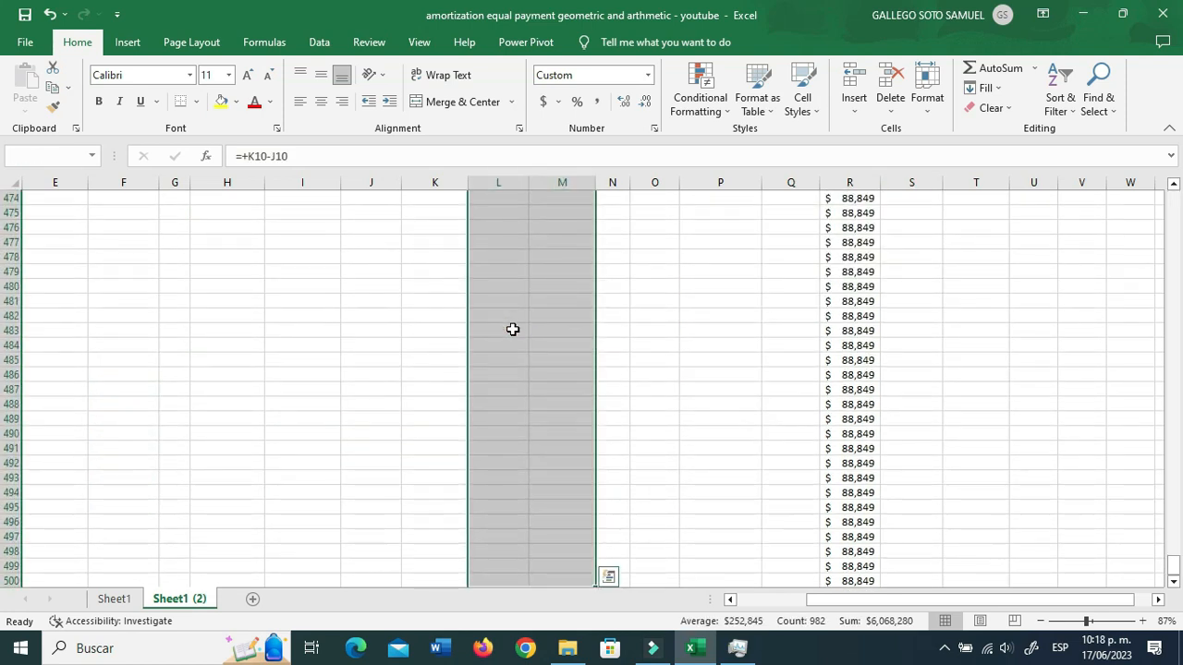
{"action": "key", "text": "ctrl+c"}
{"action": "scroll", "coordinate": [697, 338], "scroll_direction": "up", "scroll_amount": 19}
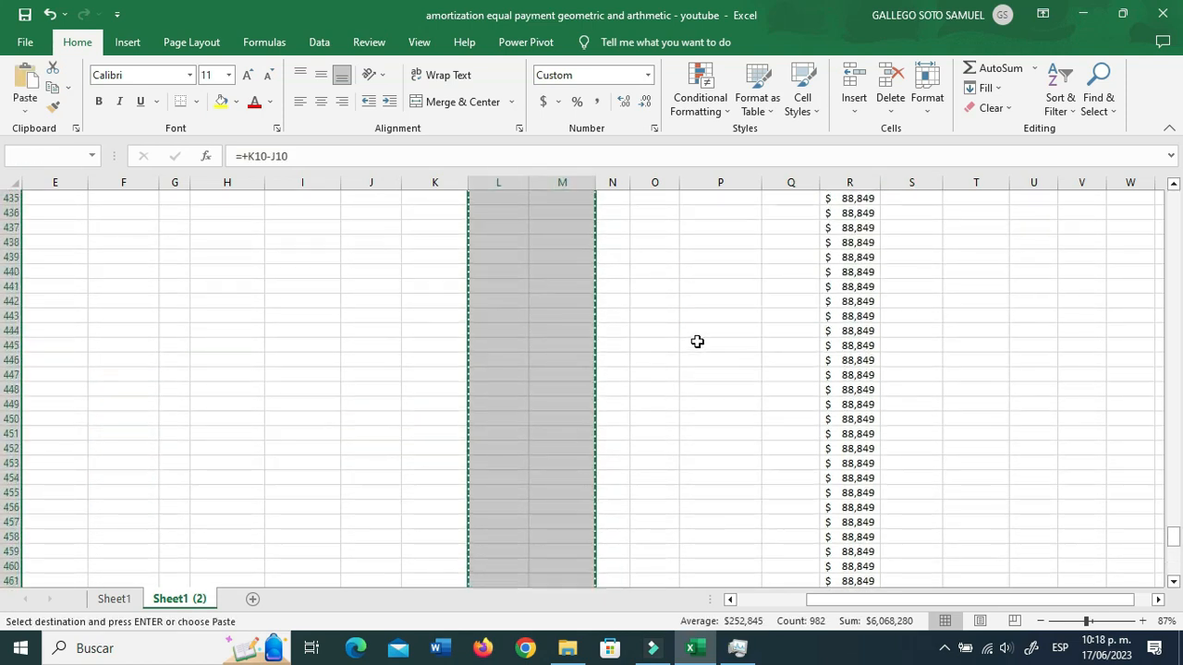
{"action": "left_click", "coordinate": [854, 315]}
{"action": "scroll", "coordinate": [854, 315], "scroll_direction": "up", "scroll_amount": 8}
{"action": "key", "text": "ctrl+Up"}
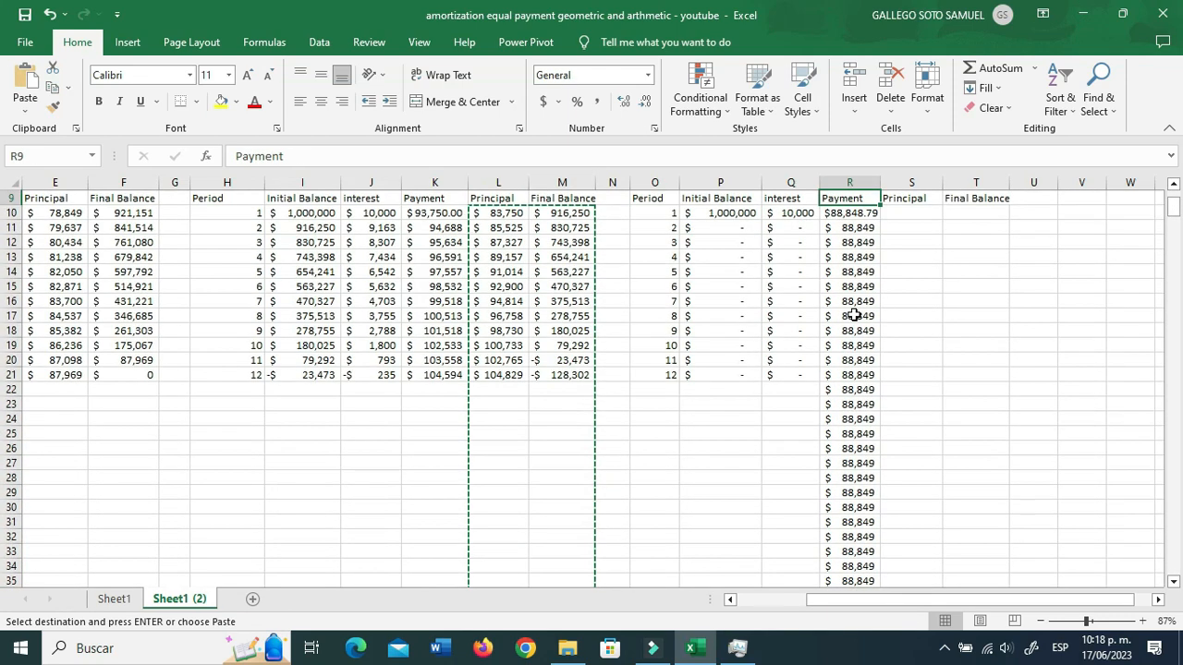
{"action": "key", "text": "Right"}
{"action": "key", "text": "Down"}
{"action": "key", "text": "Right"}
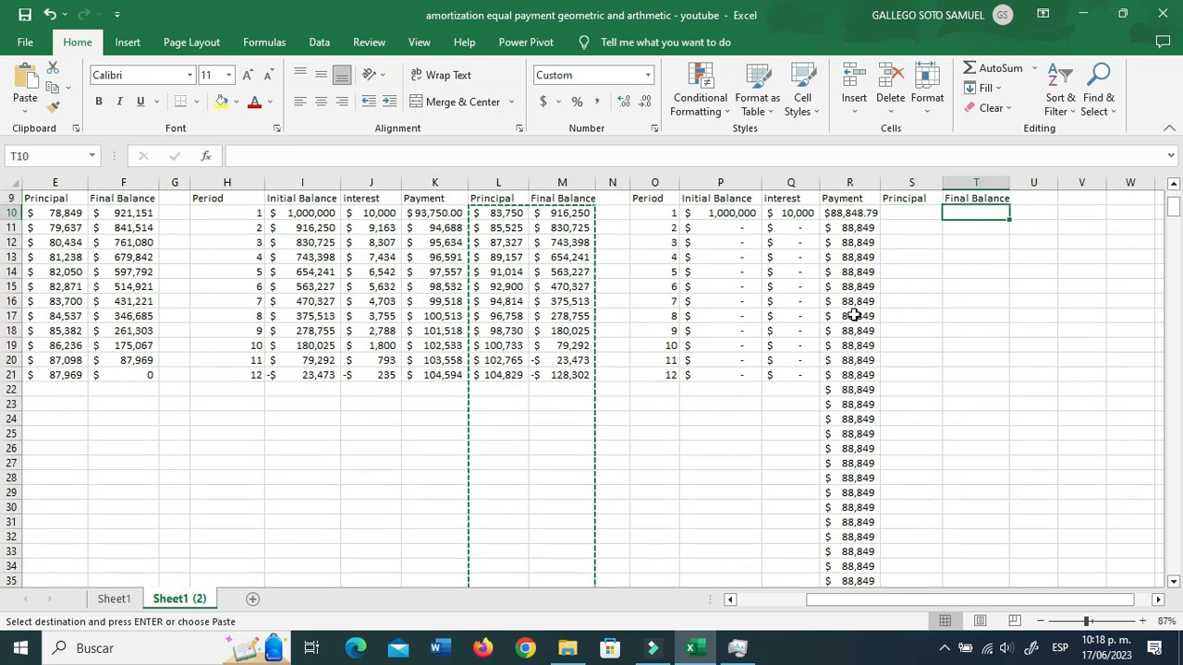
{"action": "key", "text": "Left"}
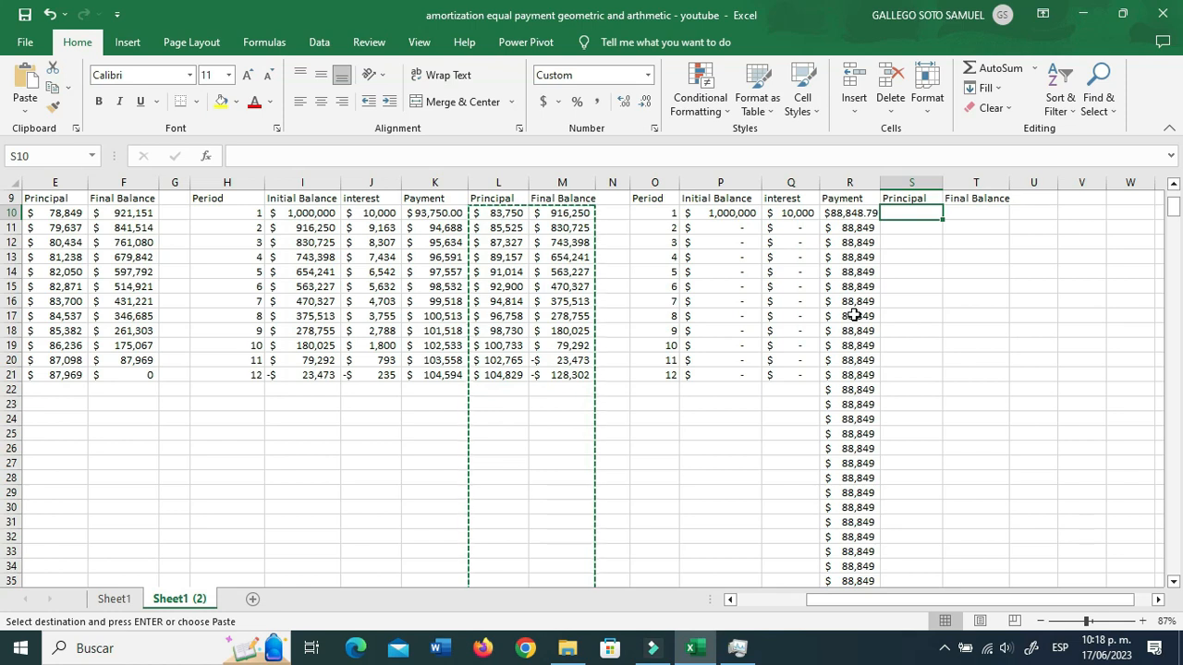
{"action": "key", "text": "Return"}
Change the R11 Payment formula to =IF(O11="","",R10+$P$4) so it stays blank when the period is empty
{"action": "left_click", "coordinate": [854, 315]}
{"action": "left_click", "coordinate": [830, 228]}
{"action": "left_click", "coordinate": [243, 156]}
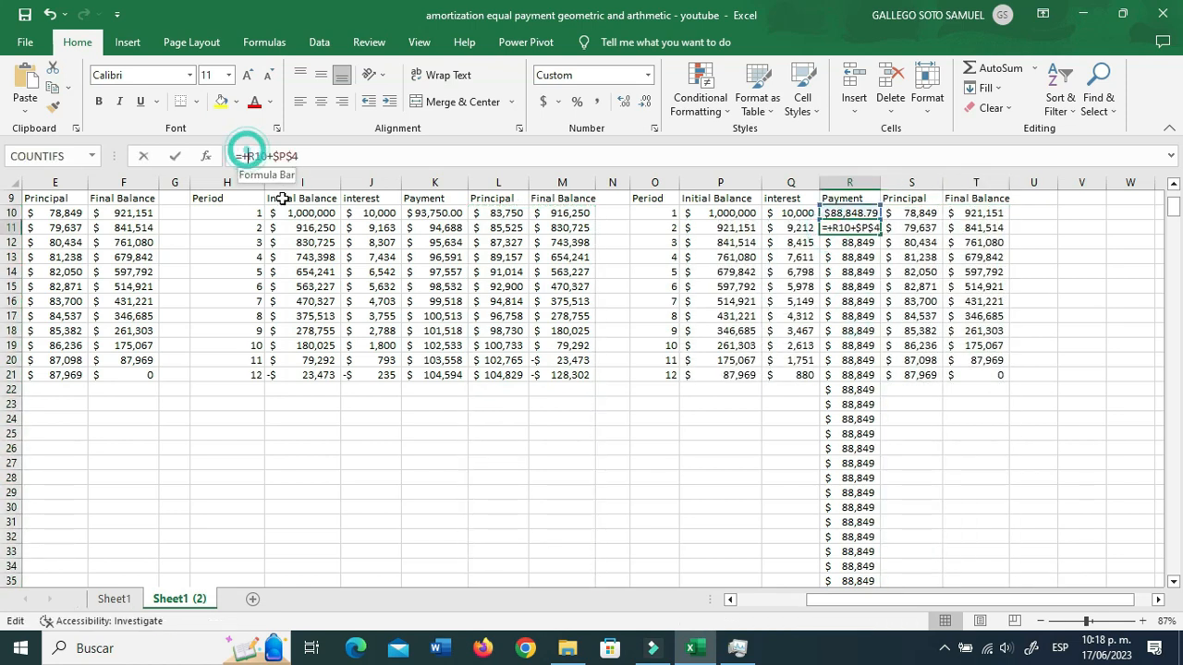
{"action": "key", "text": "BackSpace"}
{"action": "type", "text": "if("}
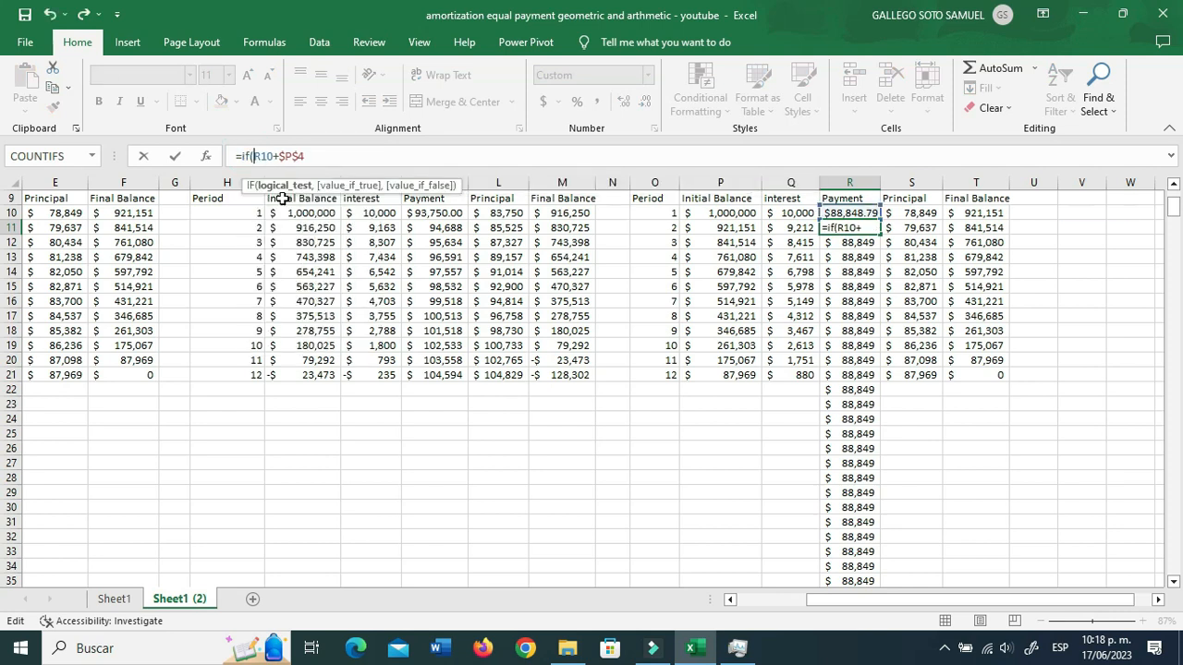
{"action": "left_click", "coordinate": [665, 228]}
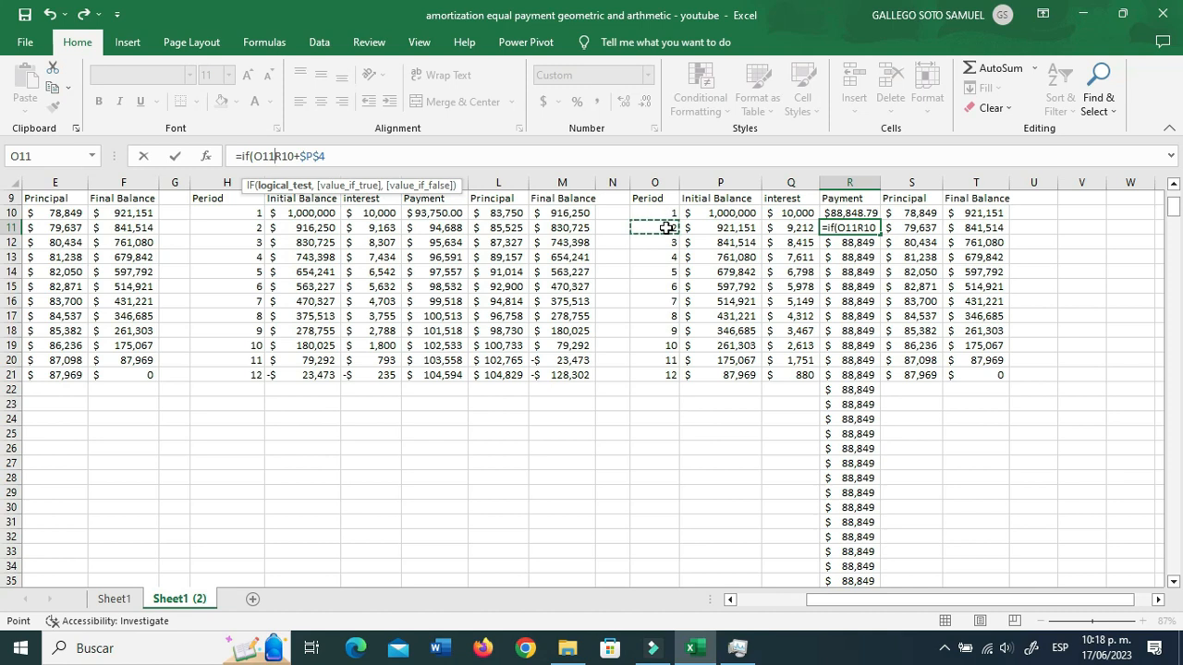
{"action": "type", "text": "=\"\",\"\","}
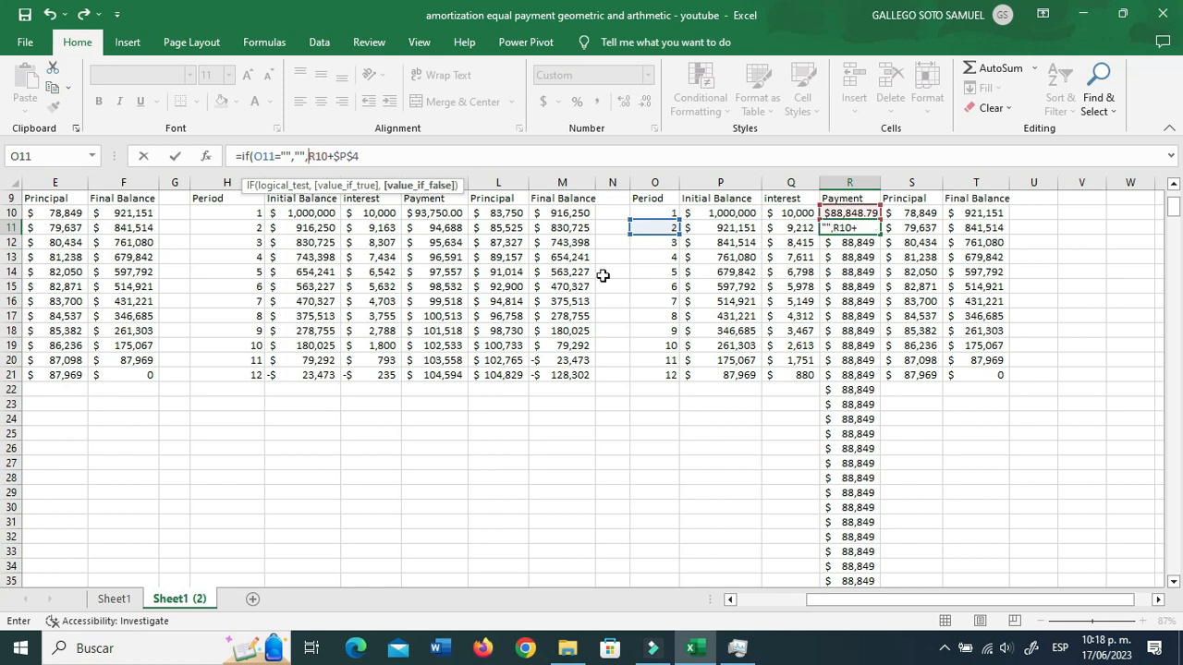
{"action": "left_click", "coordinate": [419, 156]}
{"action": "type", "text": ")"}
{"action": "key", "text": "Return"}
Fill the IF-based Payment formula from R11 down the arithmetic Payment column
{"action": "left_click", "coordinate": [858, 228]}
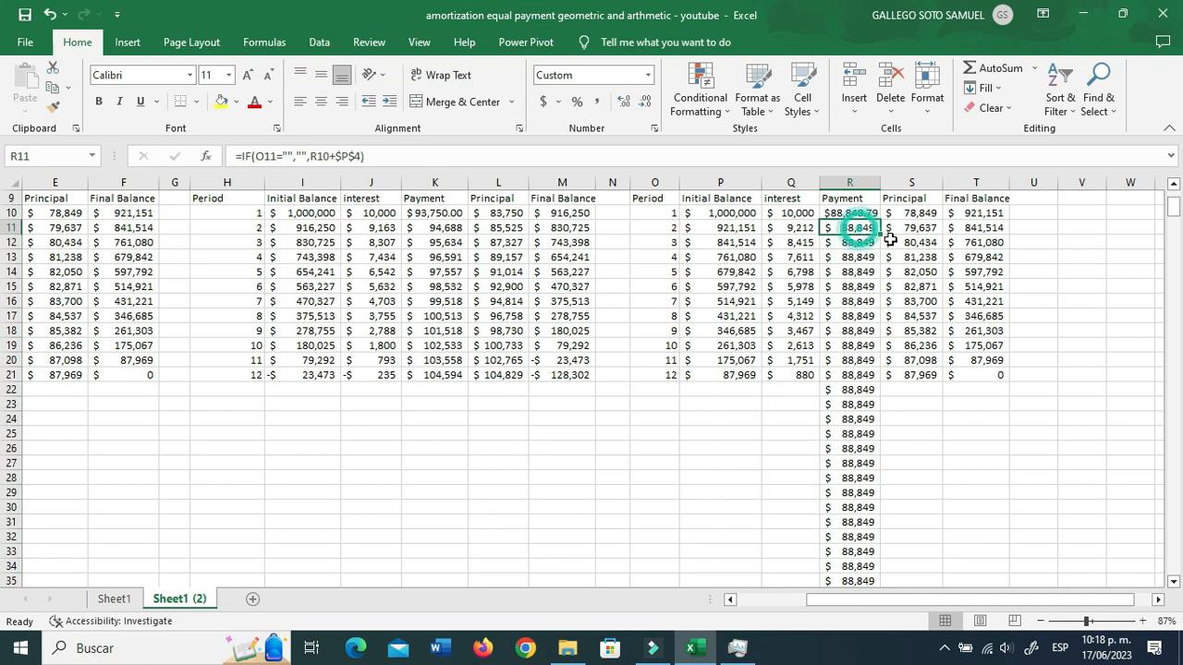
{"action": "double_click", "coordinate": [889, 240]}
{"action": "left_click", "coordinate": [843, 477]}
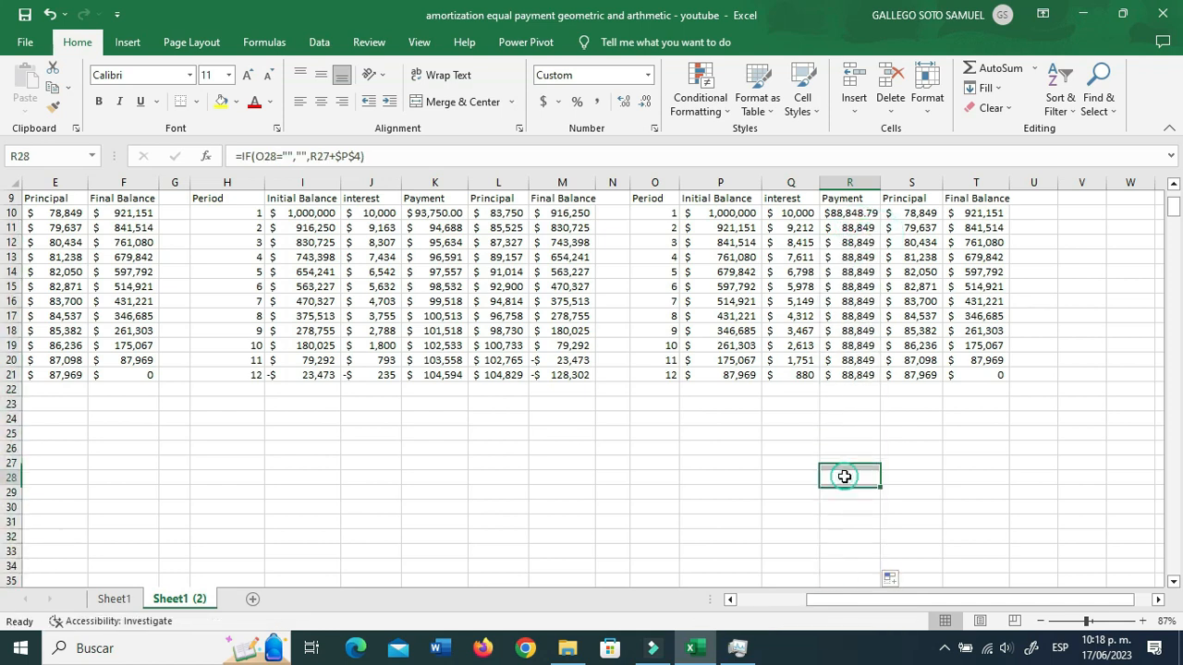
Label cell B8 above the equal payment table "interest sum"
{"action": "scroll", "coordinate": [873, 422], "scroll_direction": "up", "scroll_amount": 2}
{"action": "left_click", "coordinate": [652, 372]}
{"action": "left_click_drag", "start_coordinate": [903, 601], "coordinate": [776, 608]}
{"action": "left_click", "coordinate": [205, 272]}
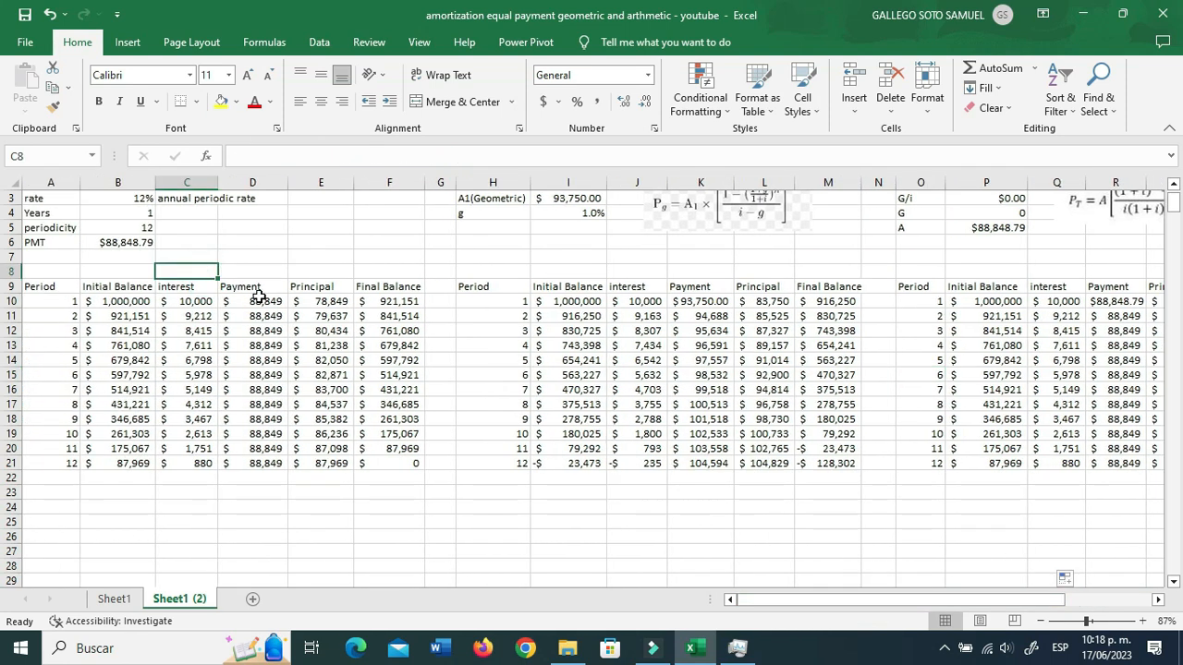
{"action": "left_click", "coordinate": [150, 271]}
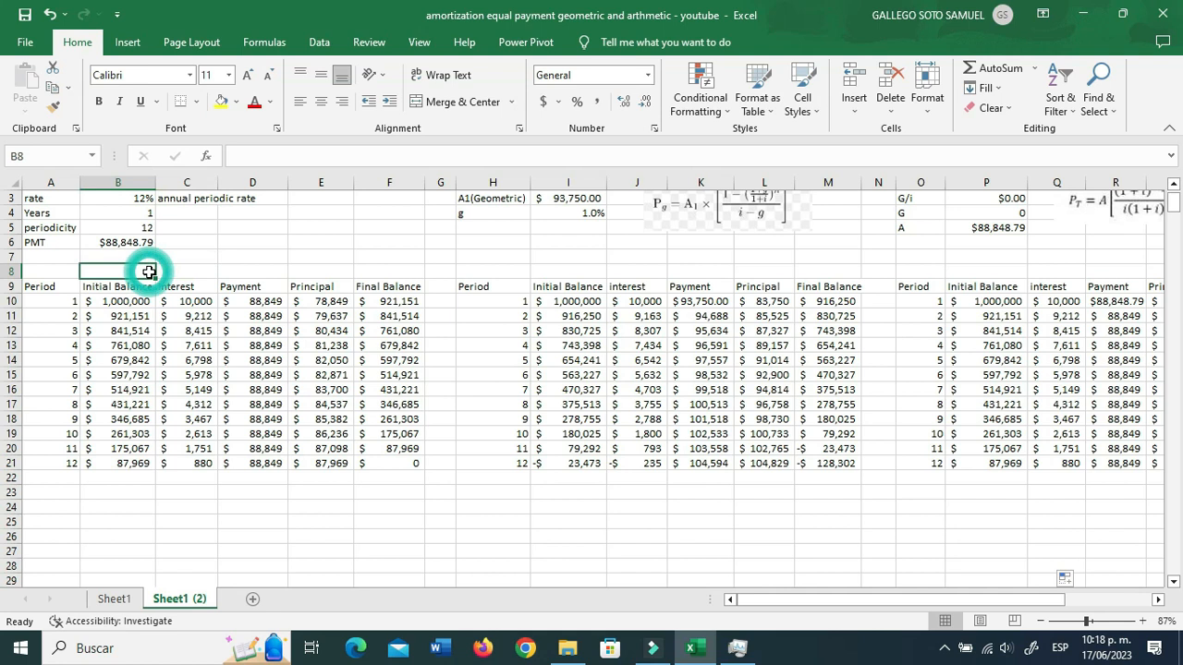
{"action": "type", "text": "interest sum"}
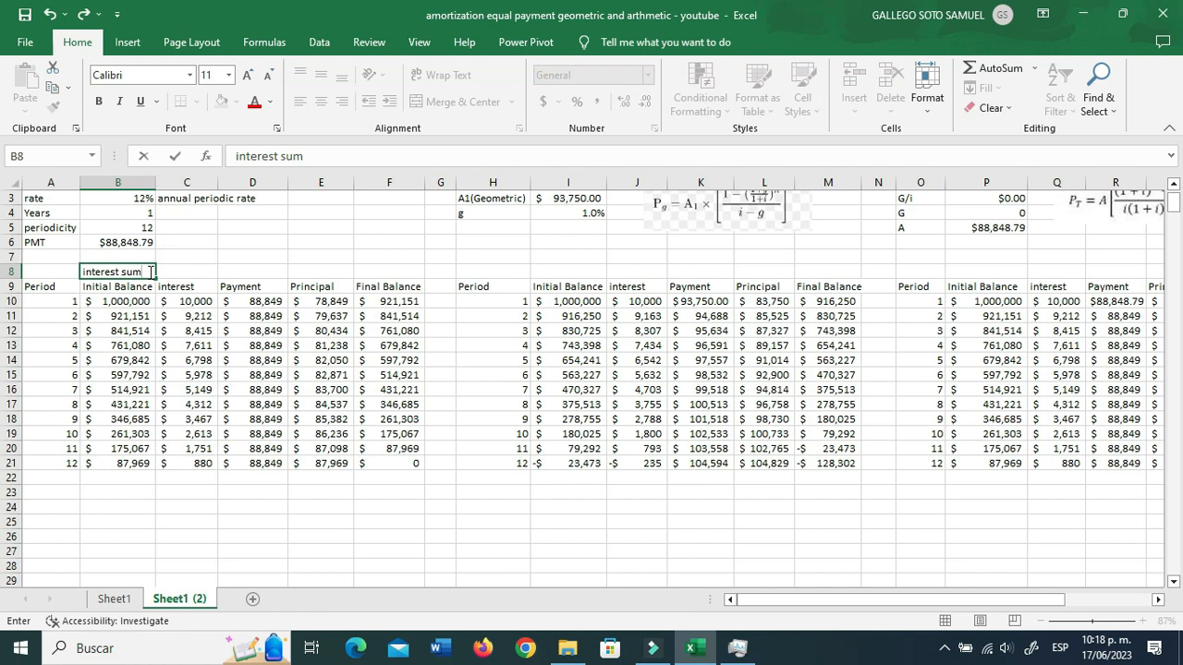
{"action": "key", "text": "Tab"}
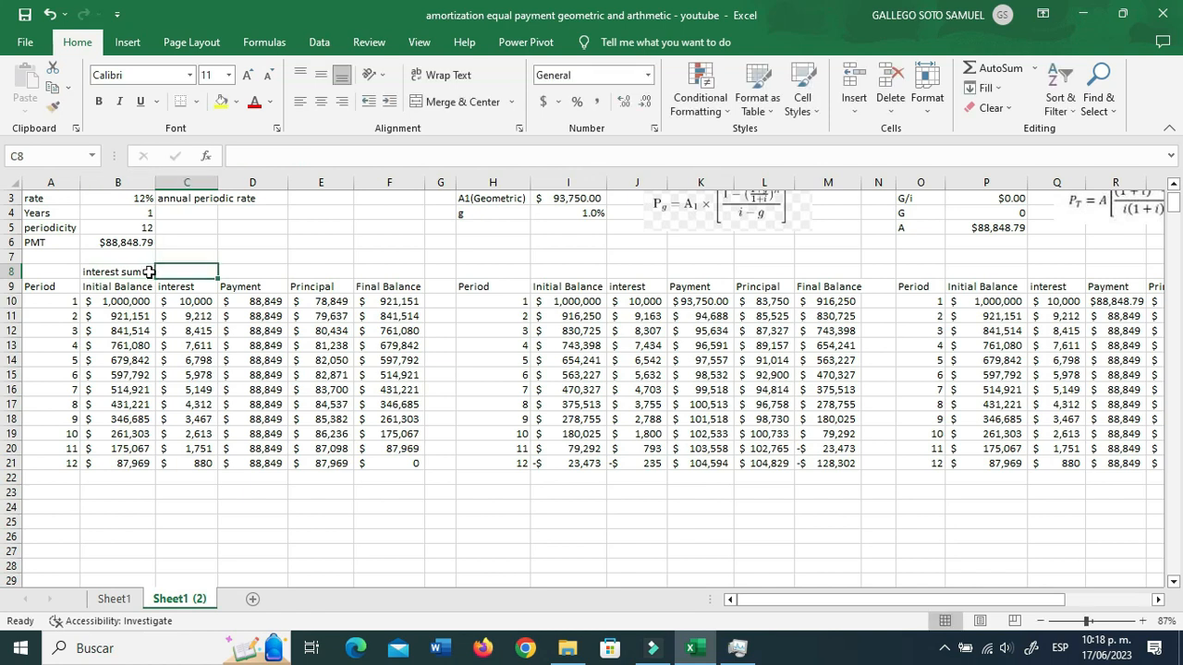
Total the equal payment table's interest in C8 with the formula =+SUM(C10:C500)
{"action": "type", "text": "+sum("}
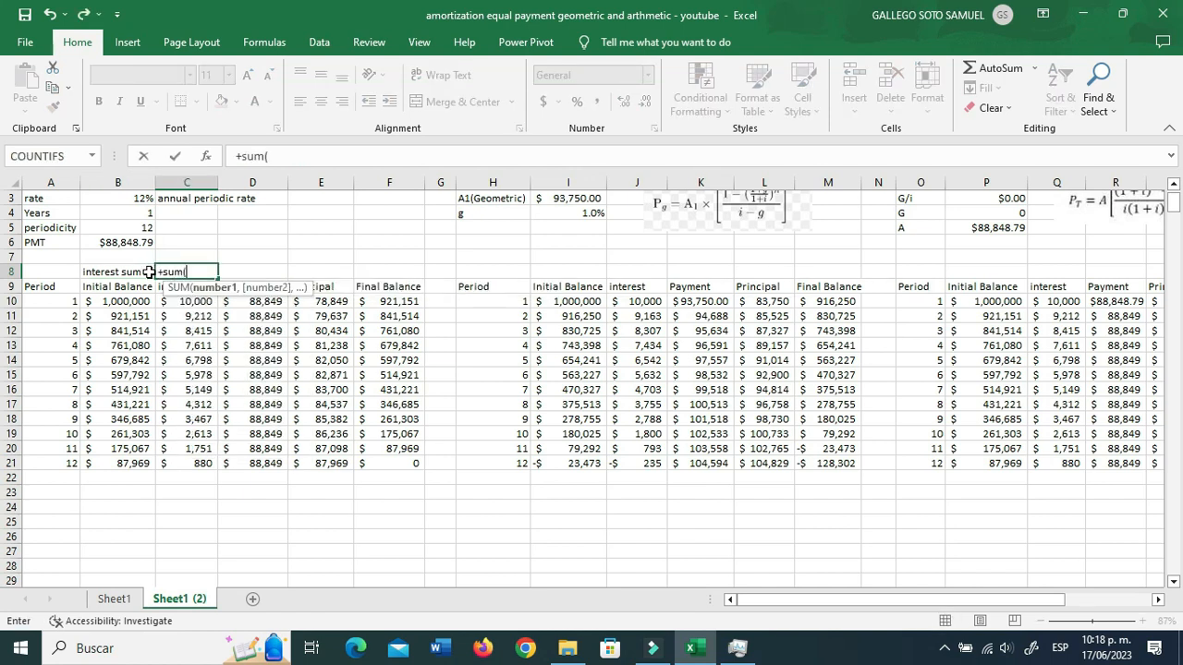
{"action": "key", "text": "Down"}
{"action": "key", "text": "Down"}
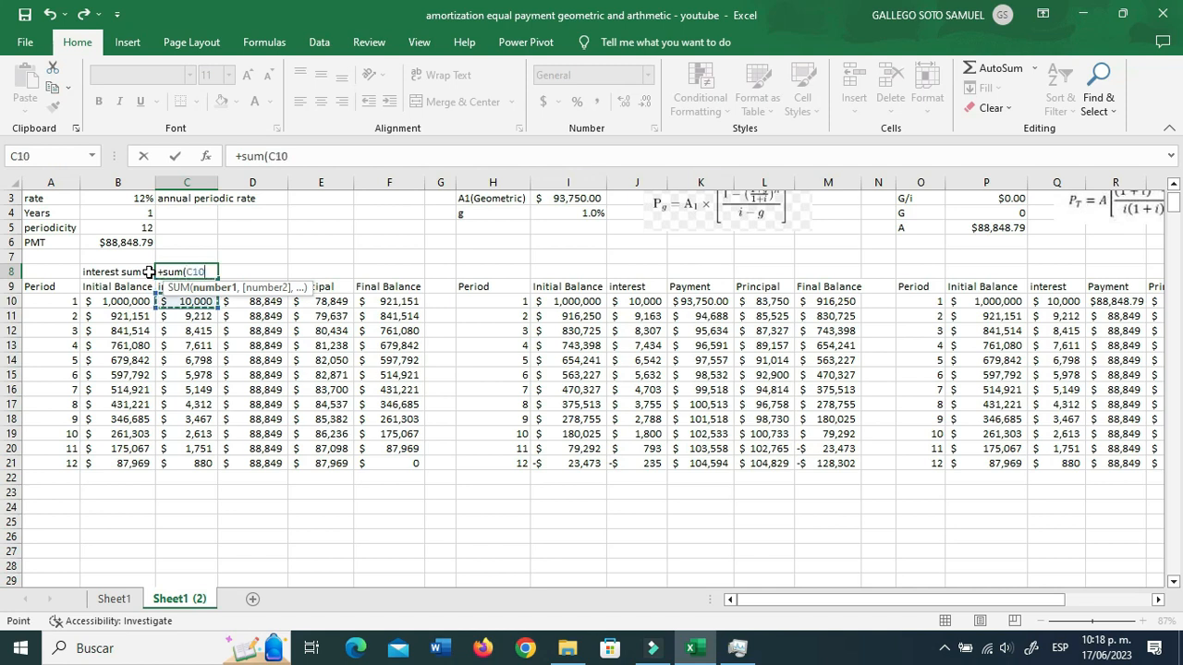
{"action": "key", "text": "ctrl+shift+Down"}
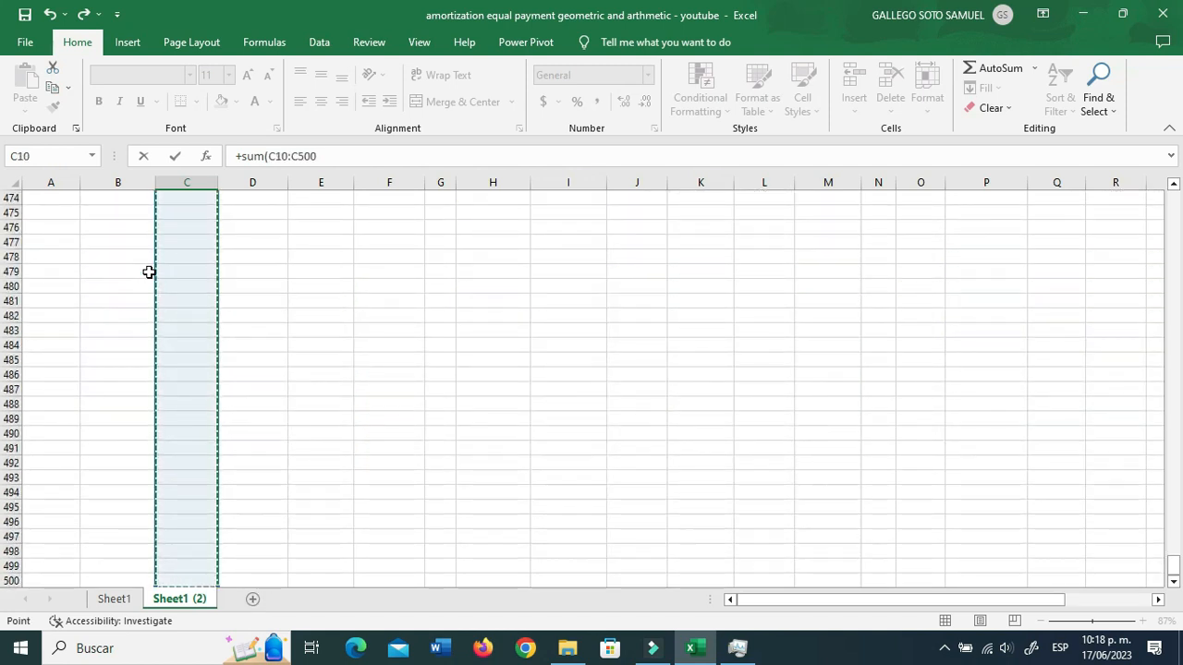
{"action": "key", "text": "Return"}
{"action": "scroll", "coordinate": [147, 272], "scroll_direction": "up", "scroll_amount": 2}
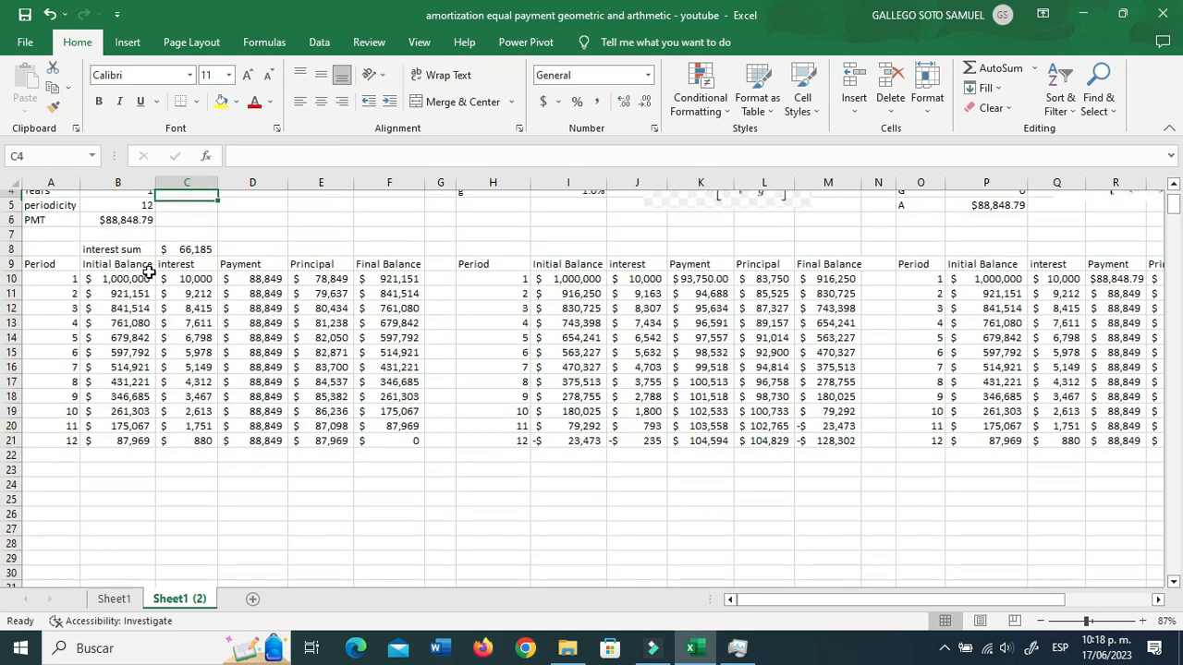
{"action": "key", "text": "Up"}
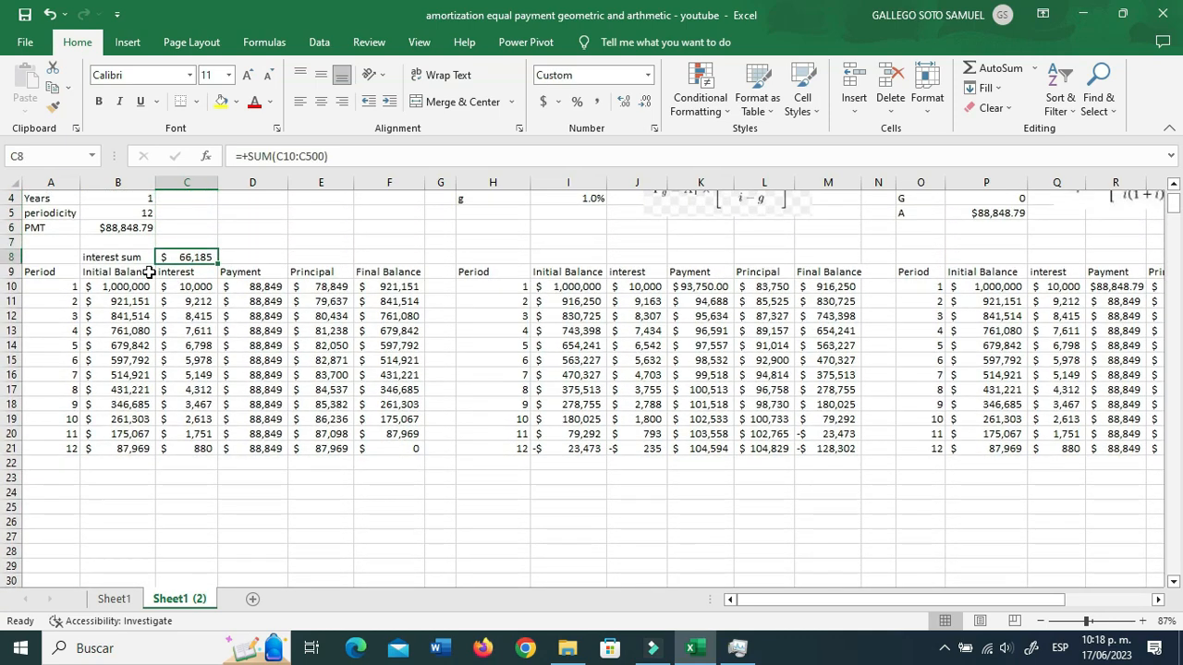
Label cell I8 above the geometric table "interest sum"
{"action": "key", "text": "Right"}
{"action": "key", "text": "Right"}
{"action": "key", "text": "Right"}
{"action": "key", "text": "Right"}
{"action": "key", "text": "Right"}
{"action": "key", "text": "Right"}
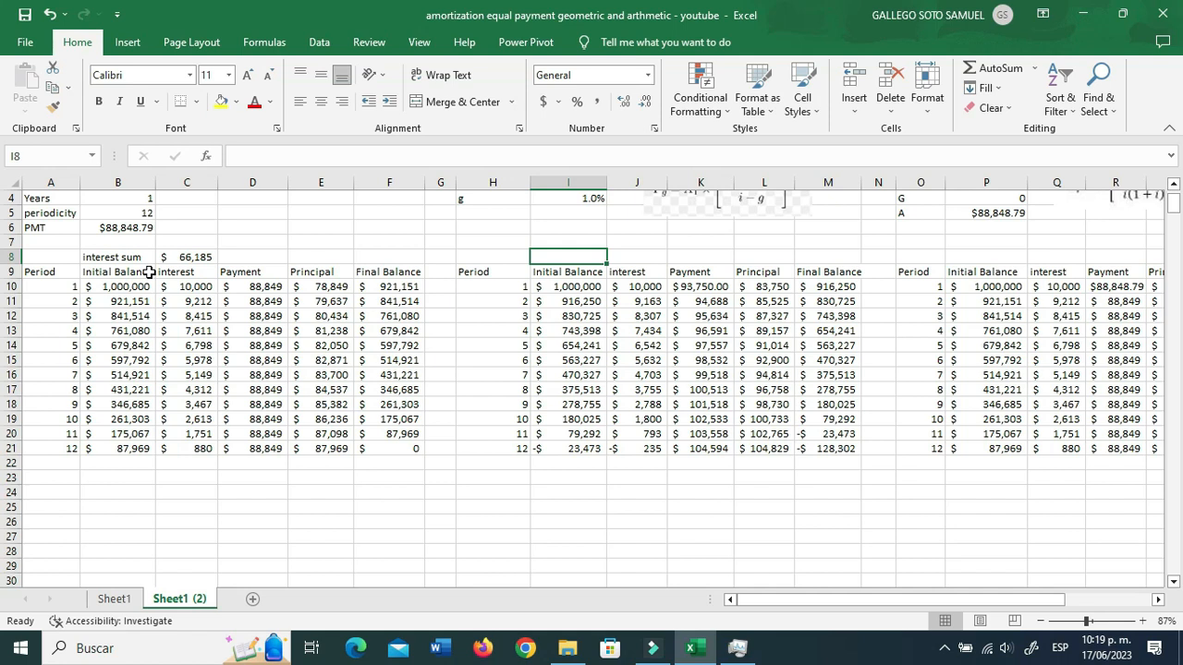
{"action": "type", "text": "interest sum"}
{"action": "key", "text": "Tab"}
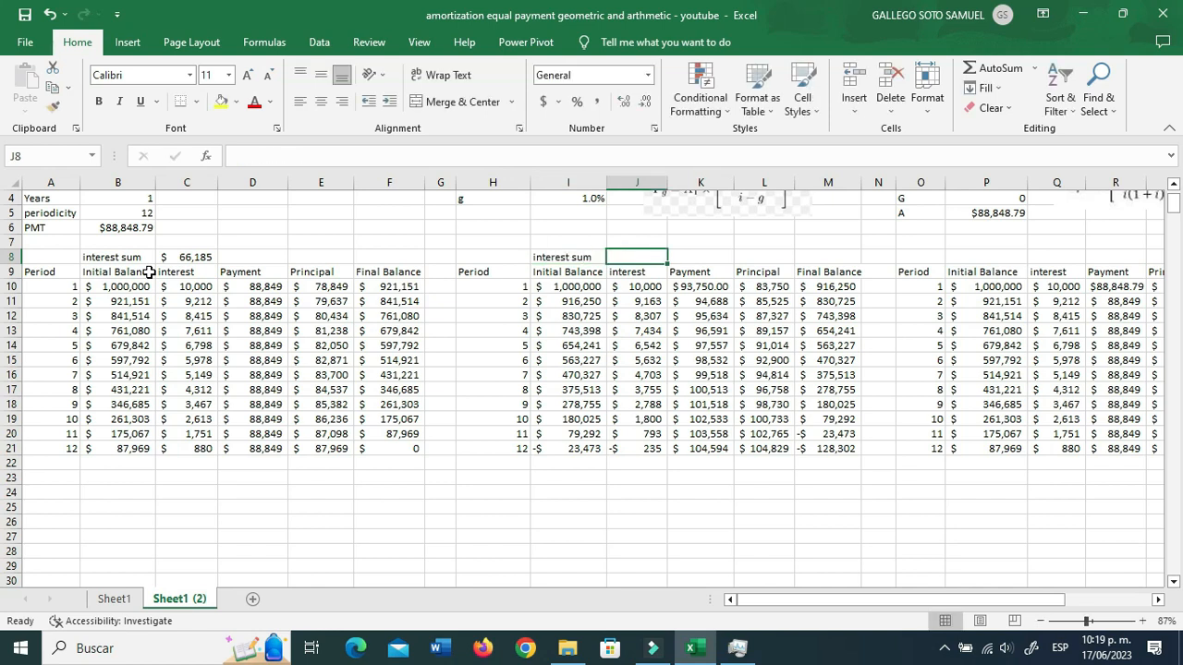
Total the geometric table's interest in J8 with a SUM of the interest column from J10 down
{"action": "type", "text": "+sum("}
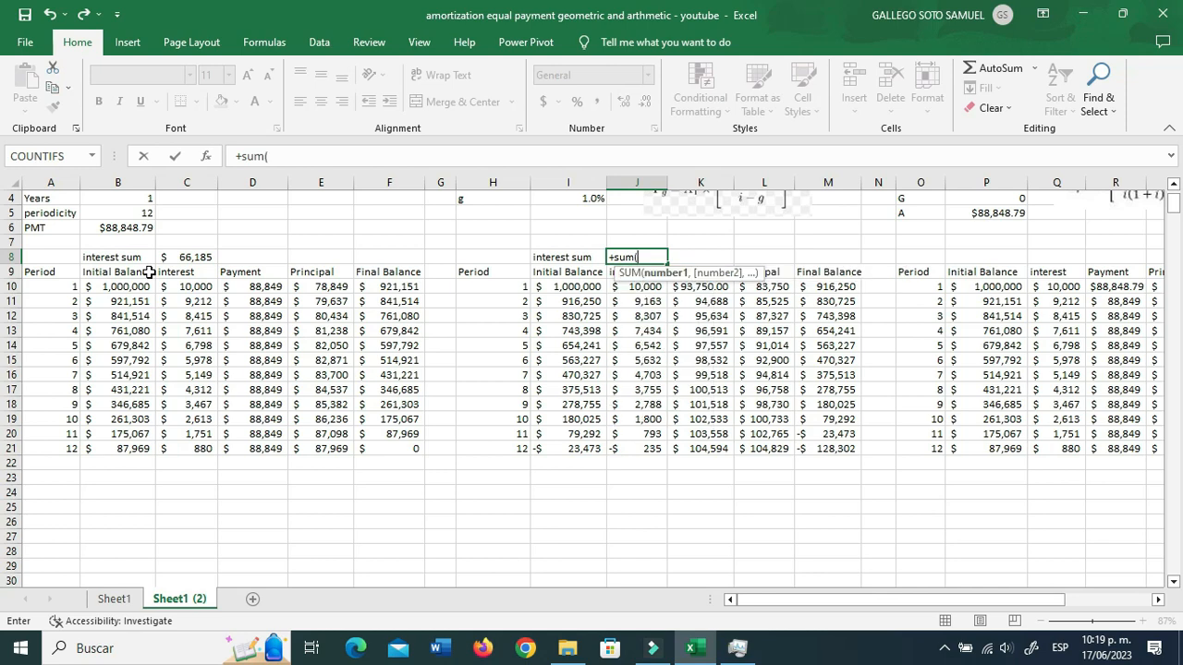
{"action": "key", "text": "Down"}
{"action": "key", "text": "Down"}
{"action": "key", "text": "ctrl+shift+Down"}
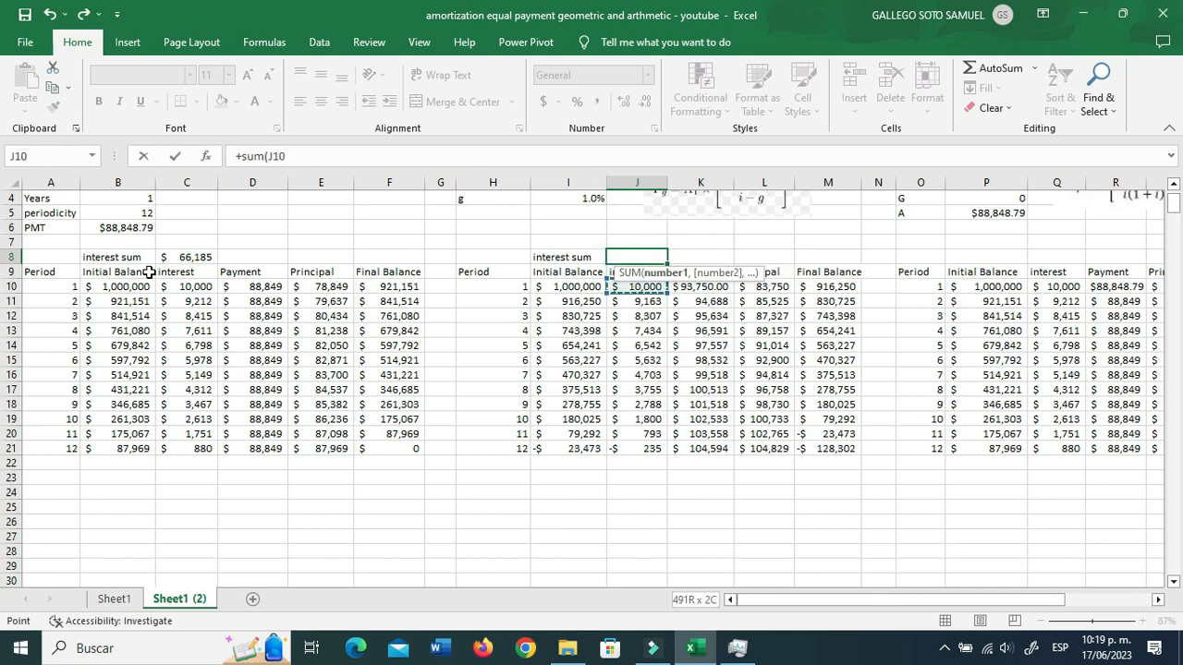
{"action": "key", "text": "Return"}
Copy the interest sum label and formula from I8:J8 to P8:Q8 above the arithmetic table
{"action": "key", "text": "Up"}
{"action": "key", "text": "Up"}
{"action": "key", "text": "Up"}
{"action": "key", "text": "Up"}
{"action": "key", "text": "Left"}
{"action": "key", "text": "Down"}
{"action": "key", "text": "Down"}
{"action": "key", "text": "Down"}
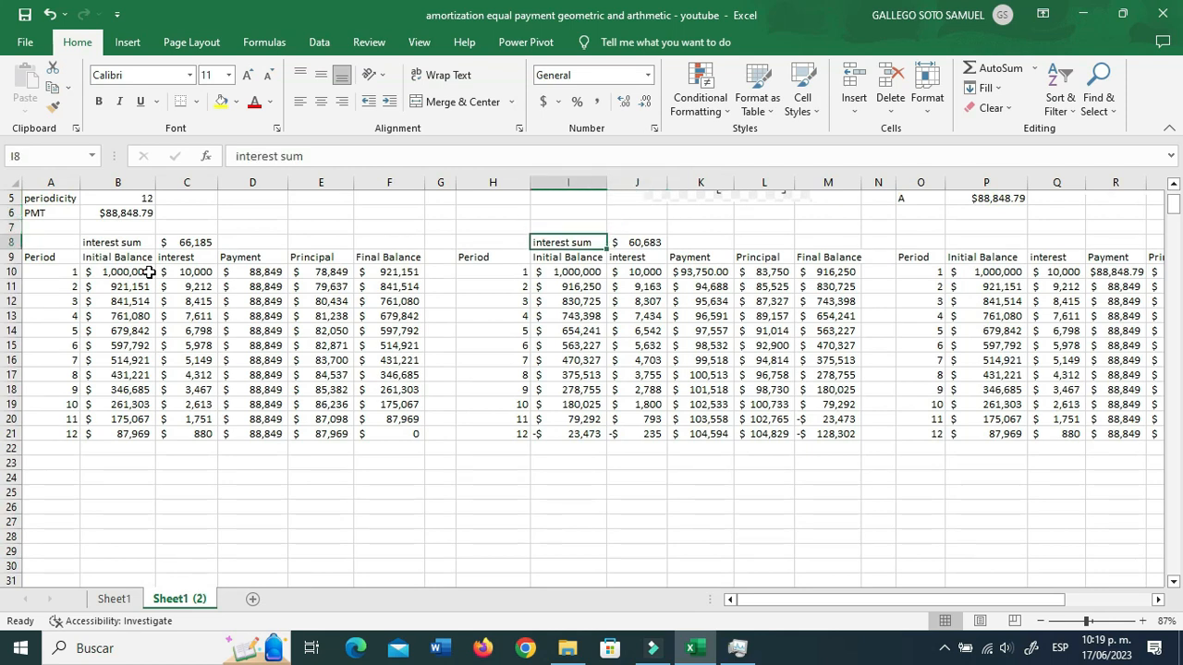
{"action": "key", "text": "shift+Right"}
{"action": "key", "text": "ctrl+c"}
{"action": "key", "text": "Right"}
{"action": "key", "text": "Right"}
{"action": "key", "text": "Right"}
{"action": "key", "text": "Right"}
{"action": "key", "text": "Right"}
{"action": "key", "text": "Right"}
{"action": "key", "text": "Right"}
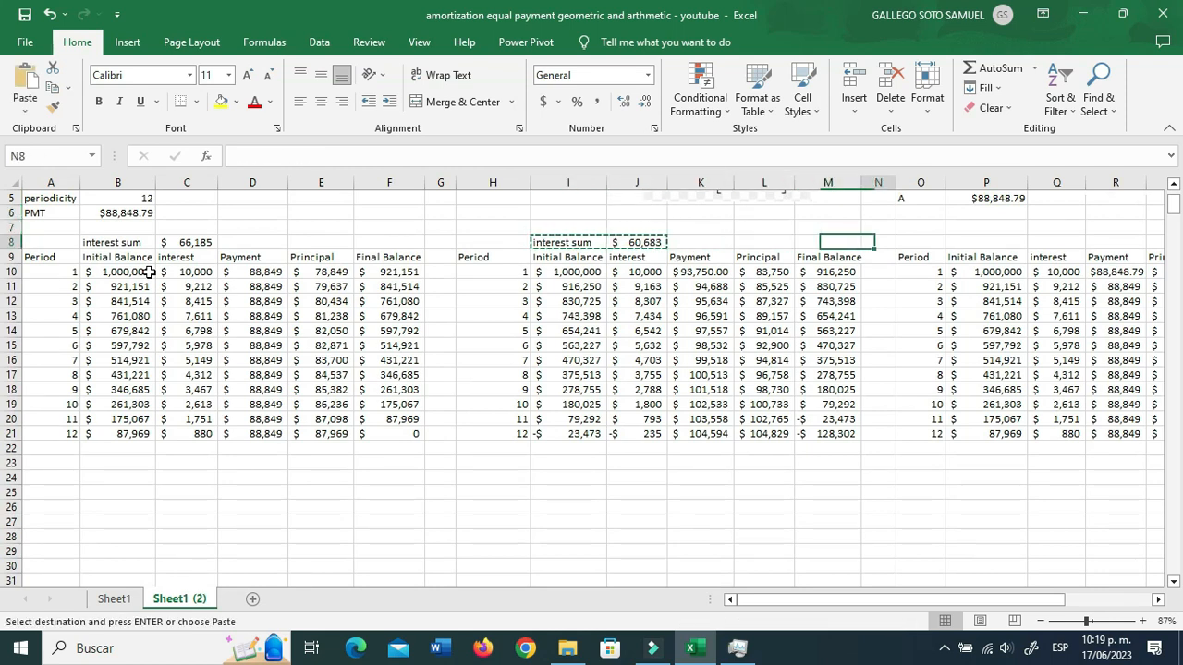
{"action": "key", "text": "ctrl+v"}
{"action": "key", "text": "Escape"}
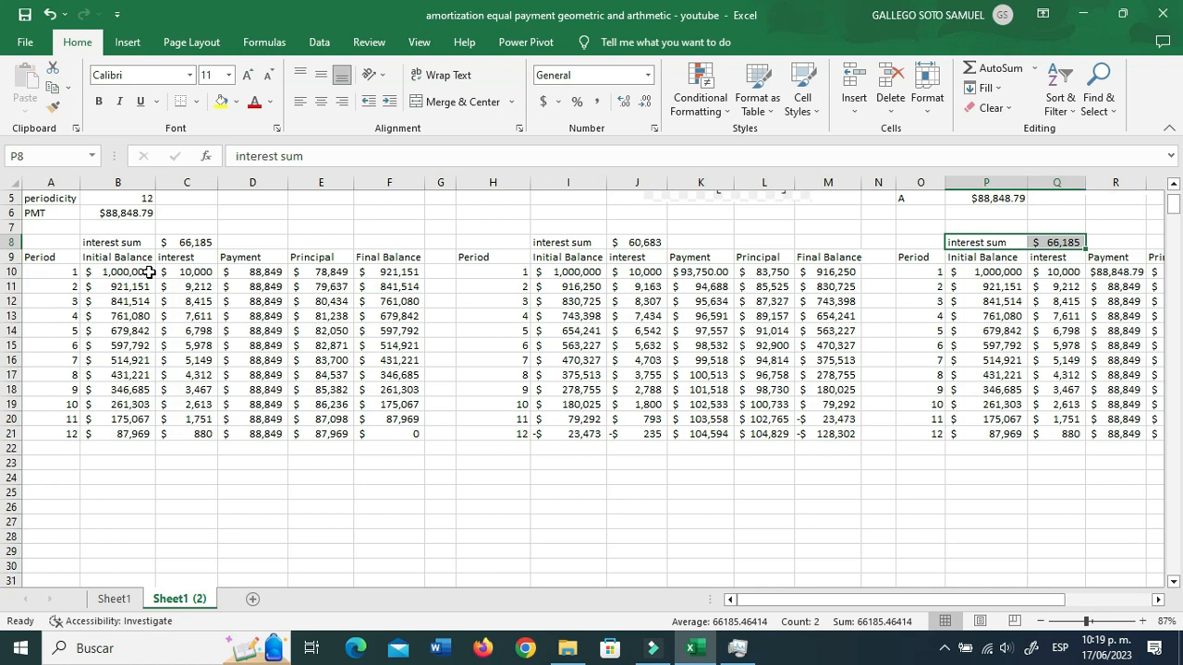
Set the arithmetic gradient G in P4 to 1
{"action": "scroll", "coordinate": [148, 272], "scroll_direction": "up", "scroll_amount": 2}
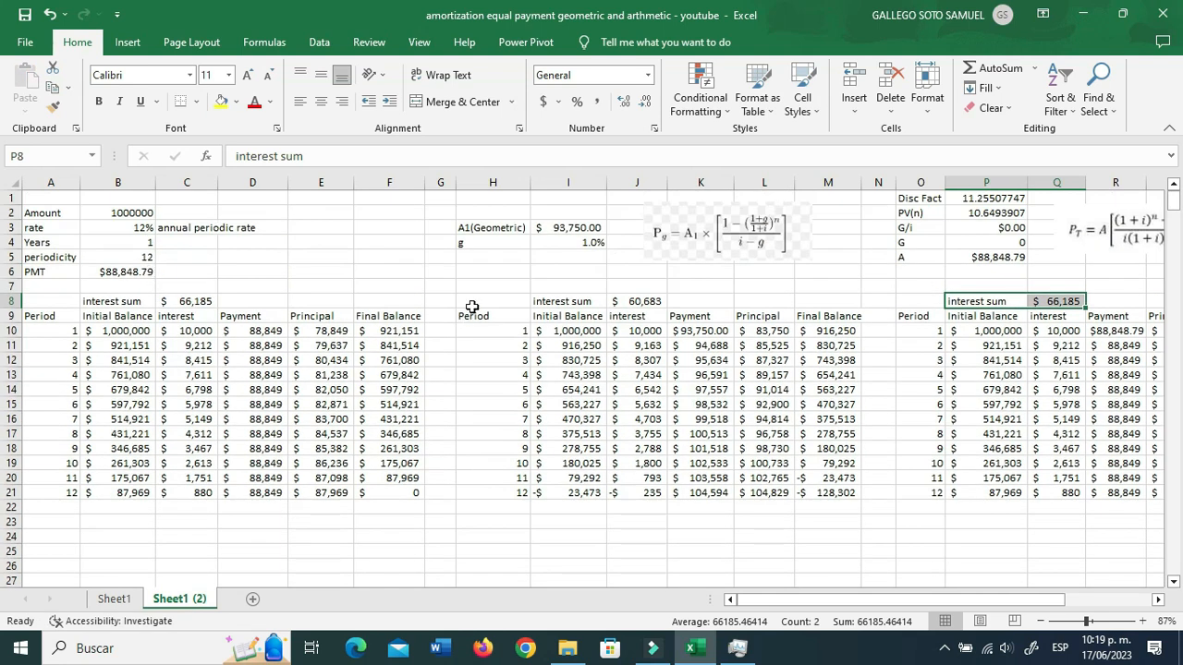
{"action": "left_click", "coordinate": [518, 272]}
{"action": "left_click", "coordinate": [582, 238]}
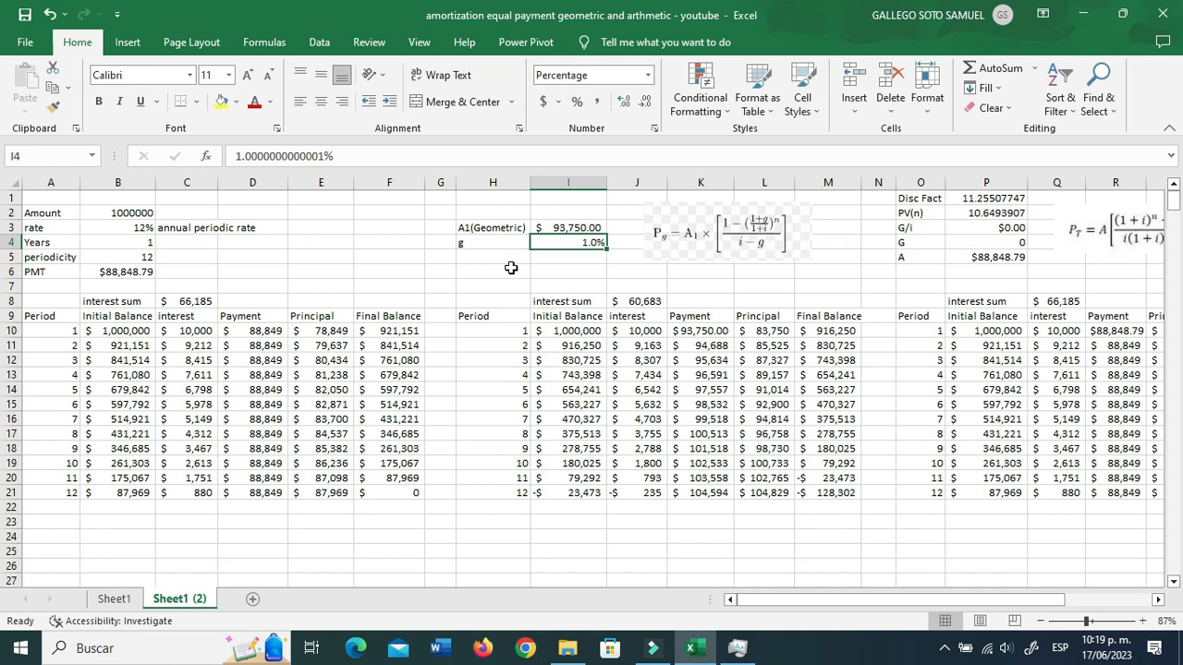
{"action": "left_click", "coordinate": [1005, 242]}
{"action": "type", "text": "1"}
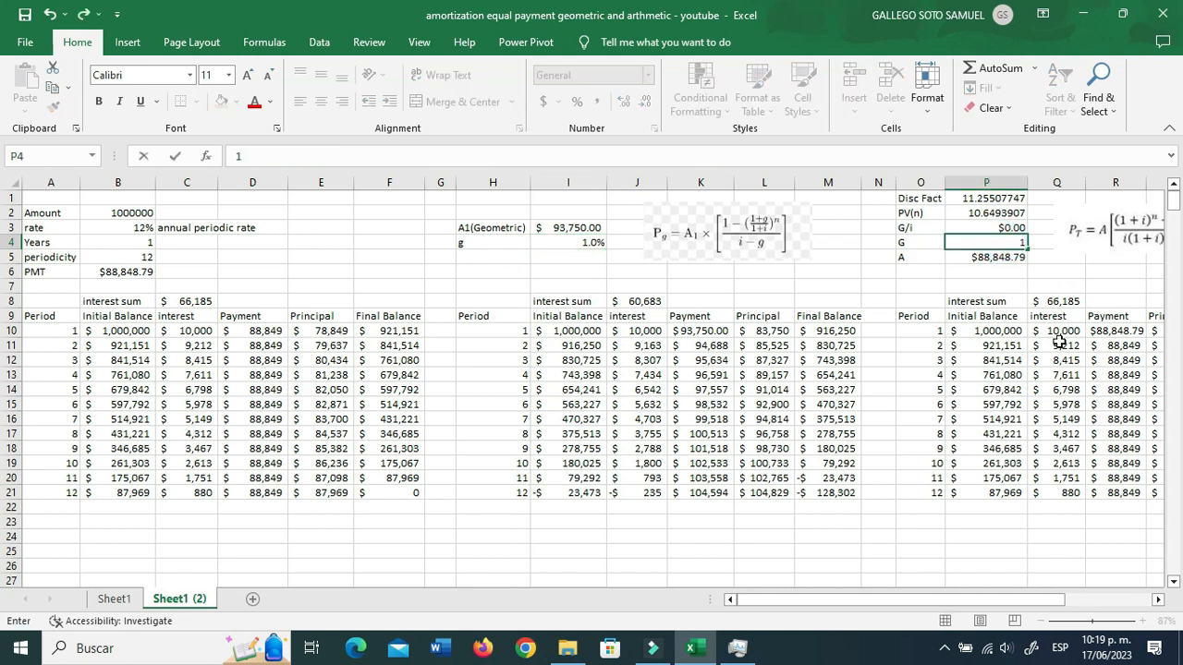
{"action": "key", "text": "Return"}
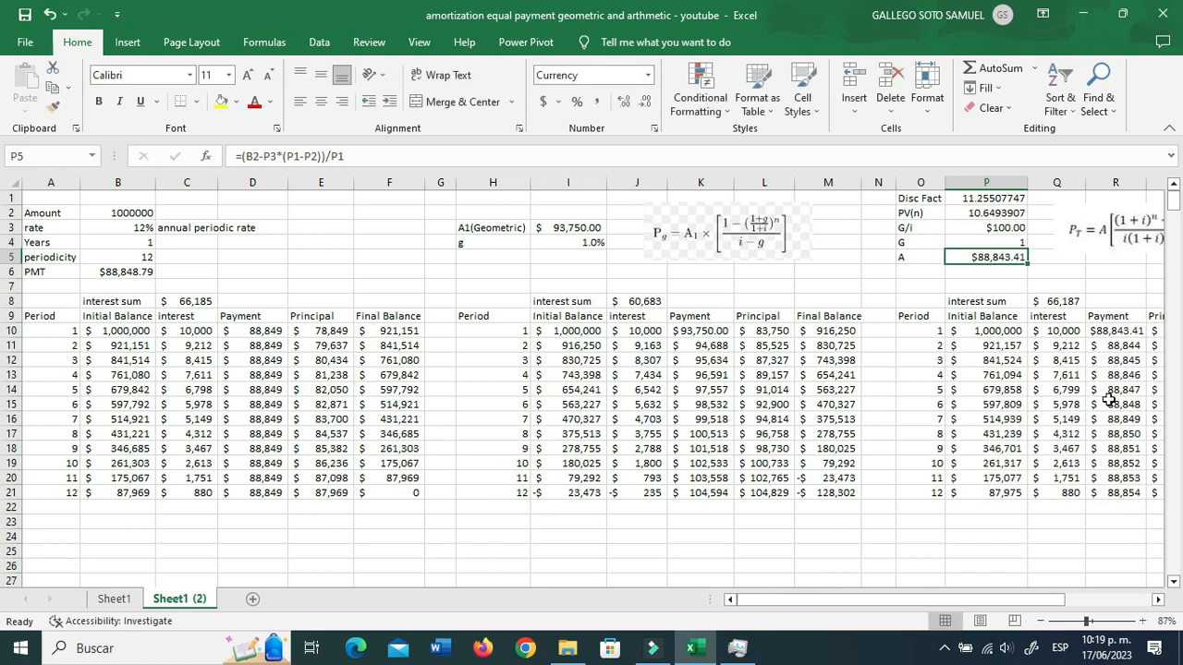
Compare the interest sums of the equal payment, geometric and arithmetic tables in C8, J8 and Q8
{"action": "left_click", "coordinate": [1005, 285]}
{"action": "left_click", "coordinate": [177, 305]}
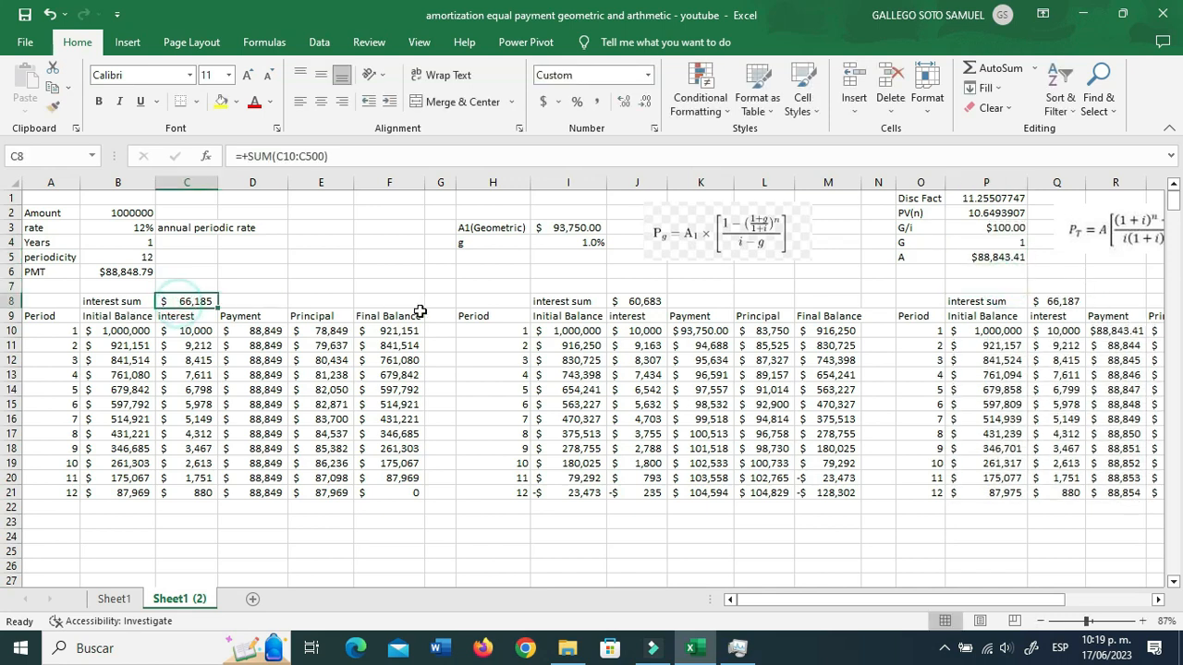
{"action": "left_click", "coordinate": [615, 302]}
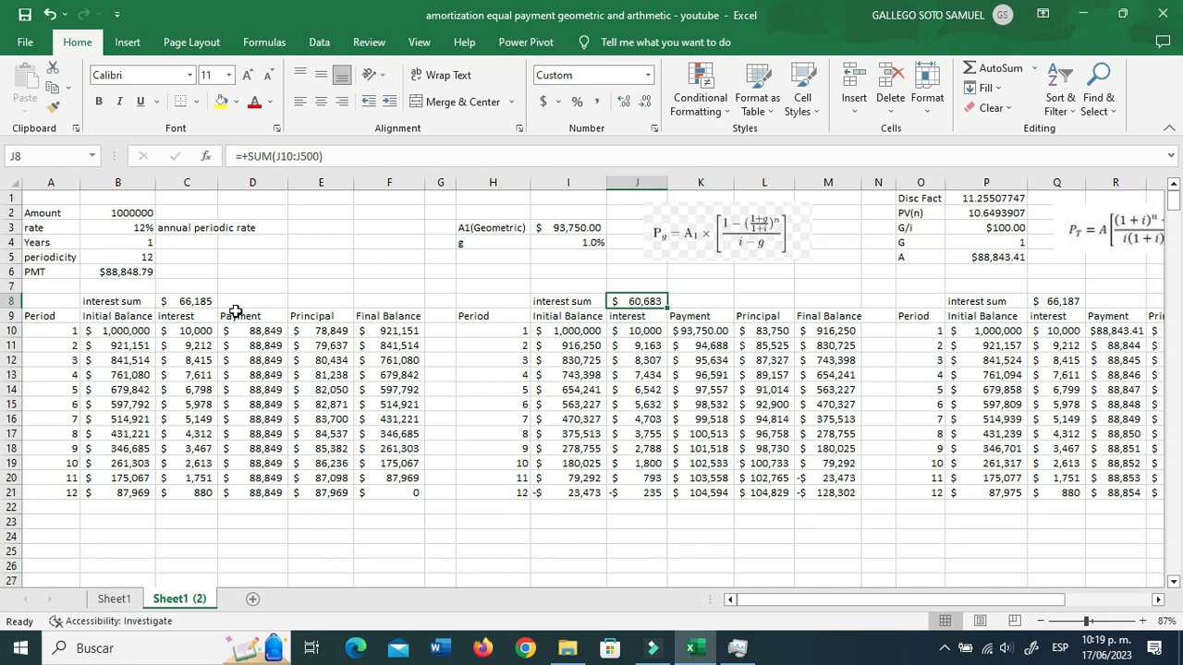
{"action": "left_click", "coordinate": [194, 303]}
{"action": "left_click", "coordinate": [652, 303]}
{"action": "left_click", "coordinate": [1059, 301]}
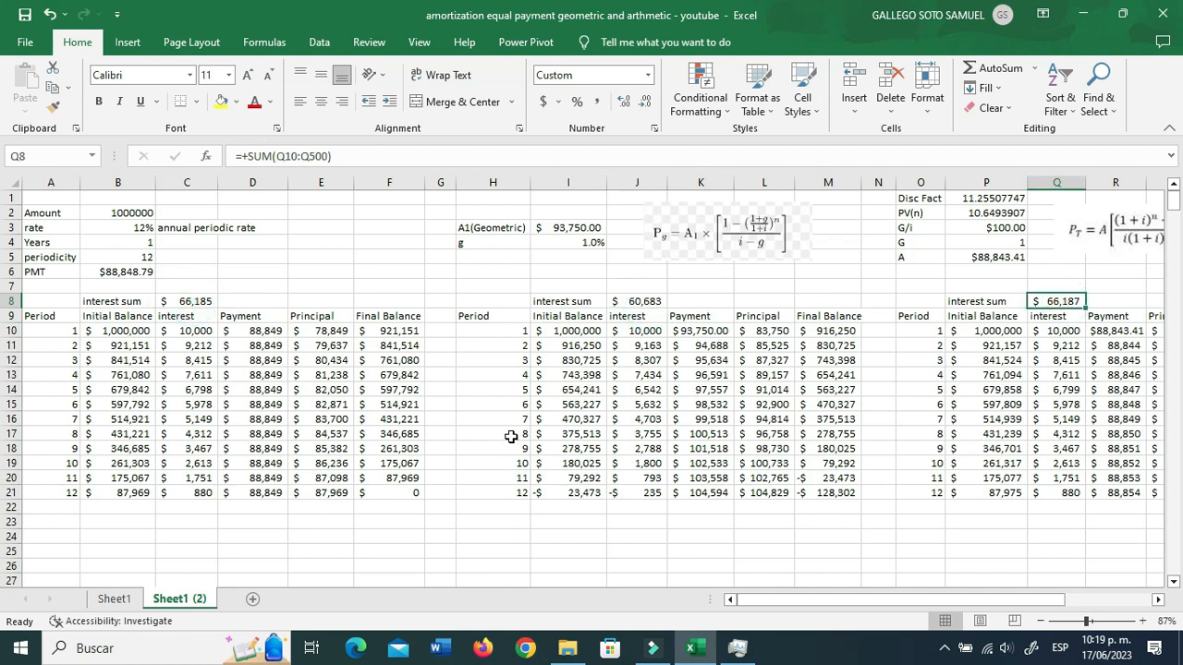
{"action": "left_click", "coordinate": [168, 301]}
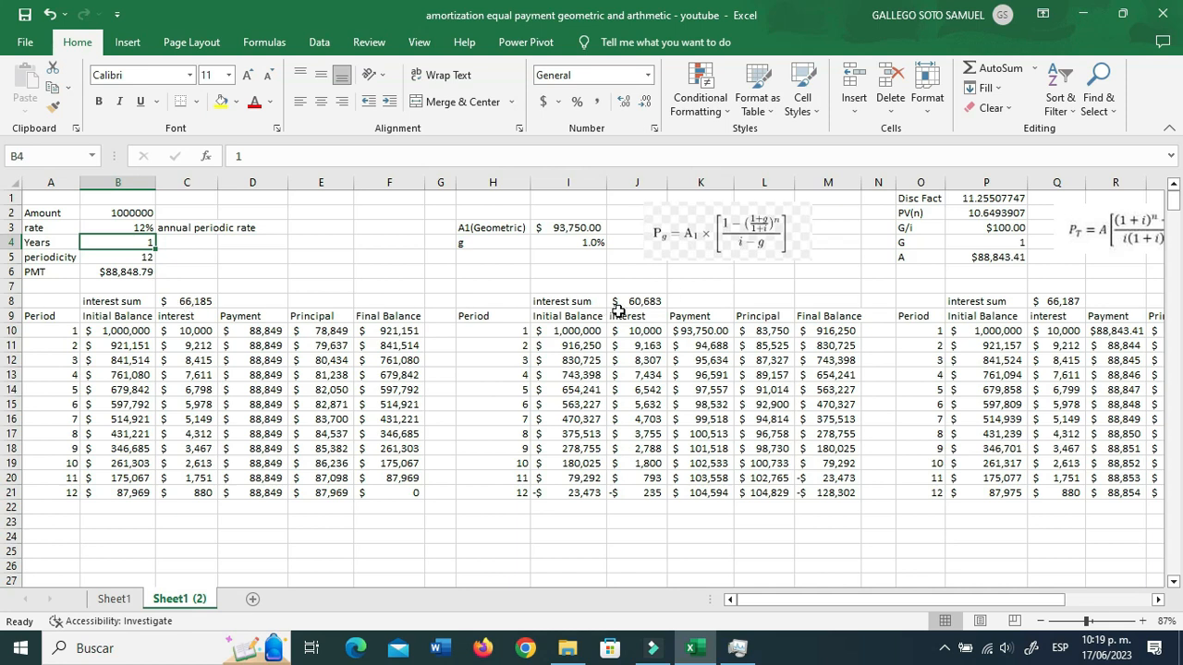
Examine the geometric table's interest sum in J8, its interest column and the A1 formula in I3
{"action": "left_click", "coordinate": [664, 302]}
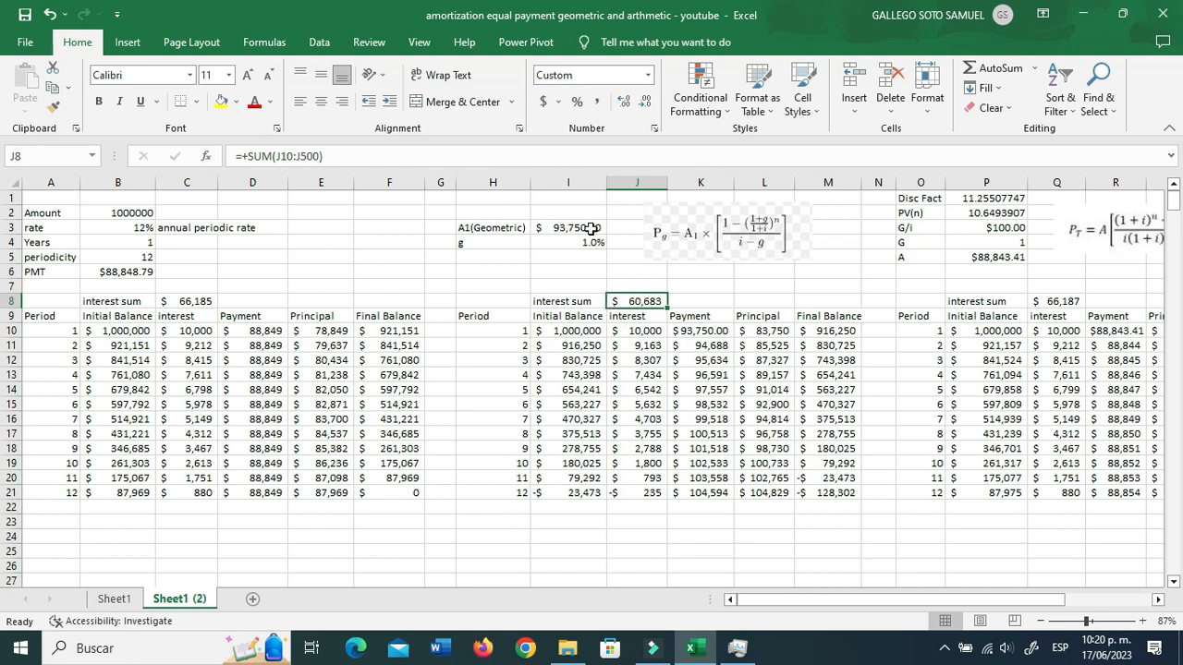
{"action": "left_click", "coordinate": [655, 312]}
{"action": "left_click", "coordinate": [650, 359]}
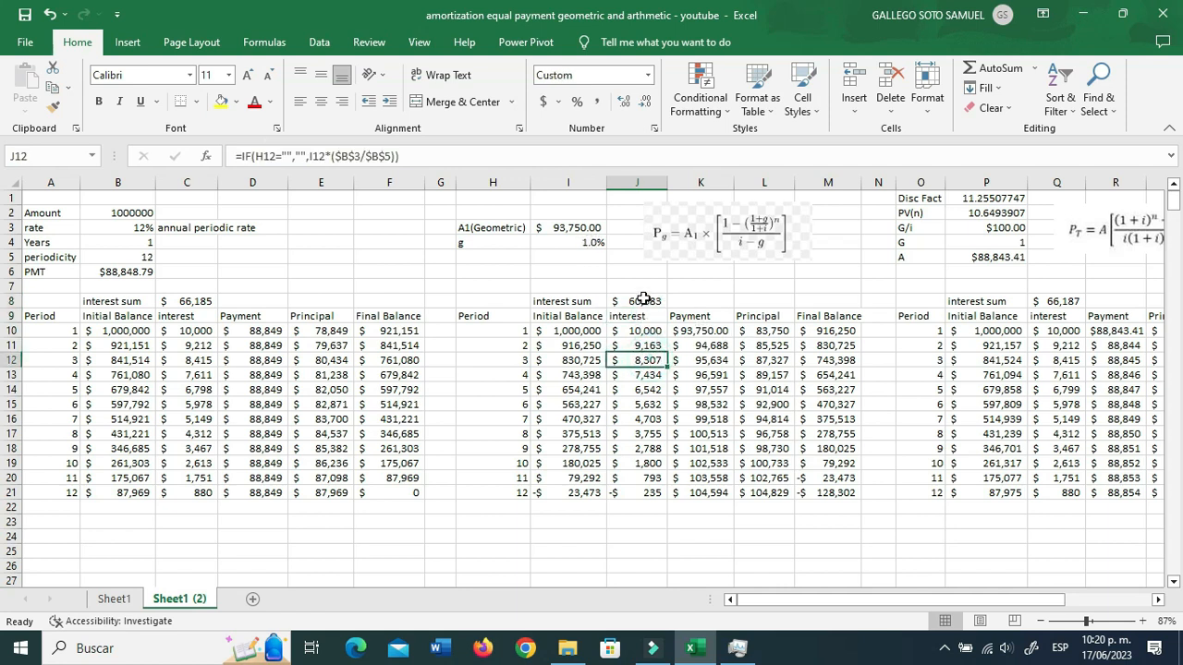
{"action": "left_click", "coordinate": [644, 300]}
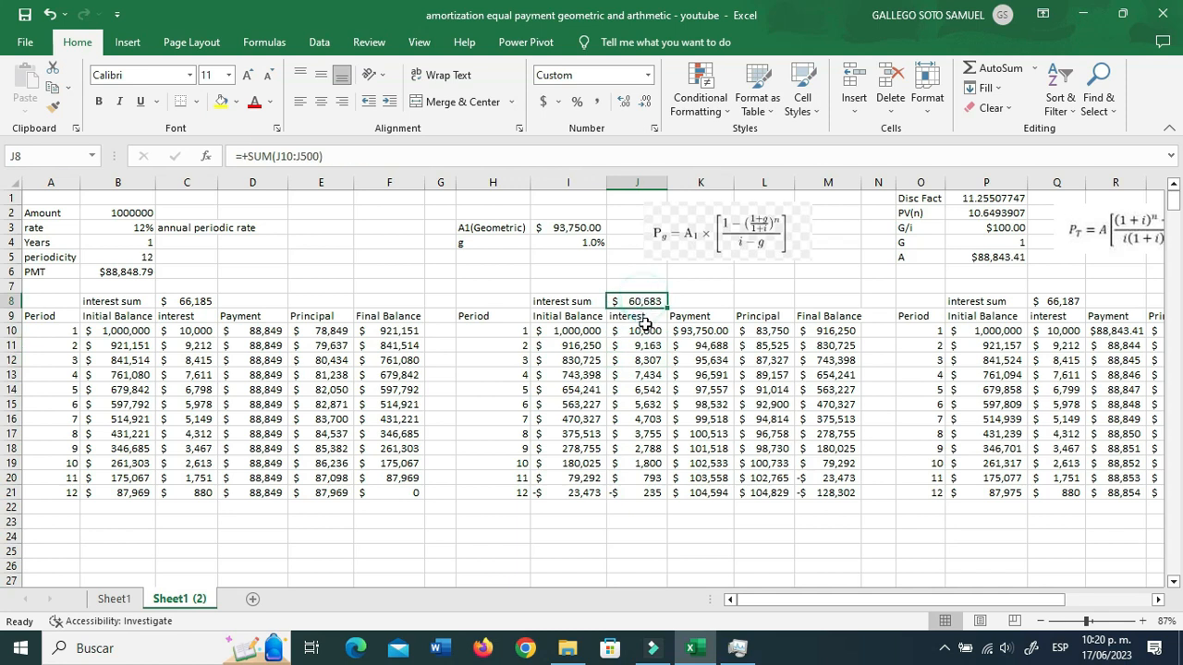
{"action": "left_click", "coordinate": [575, 227]}
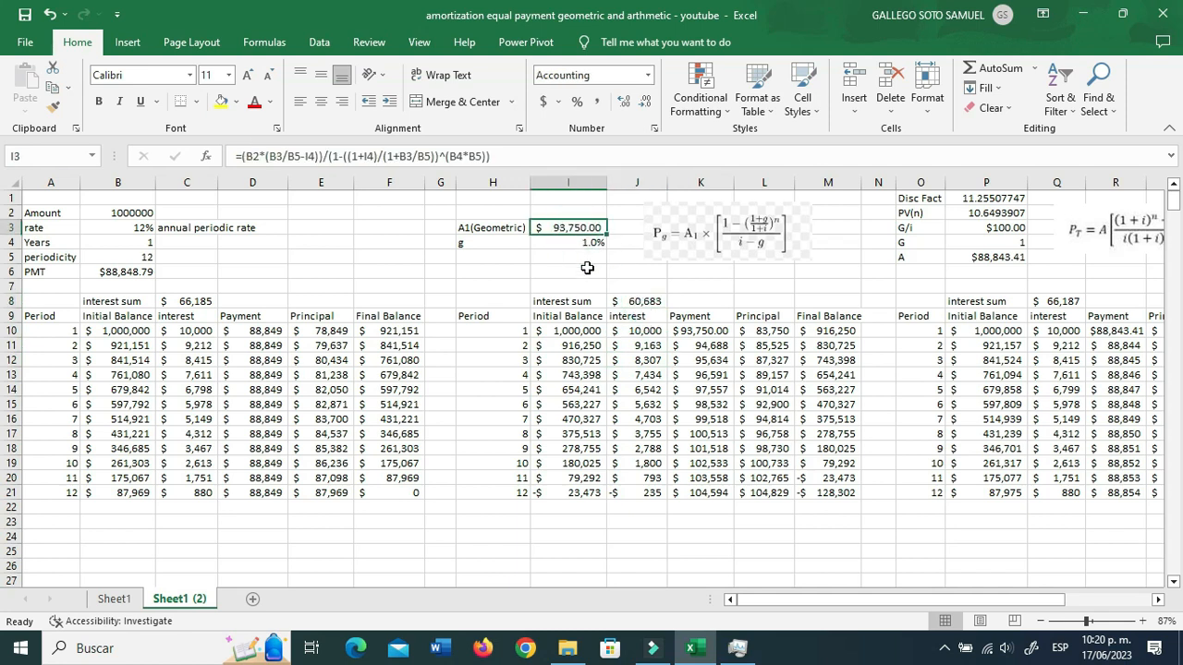
{"action": "left_click", "coordinate": [587, 270]}
Set the loan term in B4 to 2 years and check the interest sums in J8 and Q8
{"action": "left_click", "coordinate": [141, 245]}
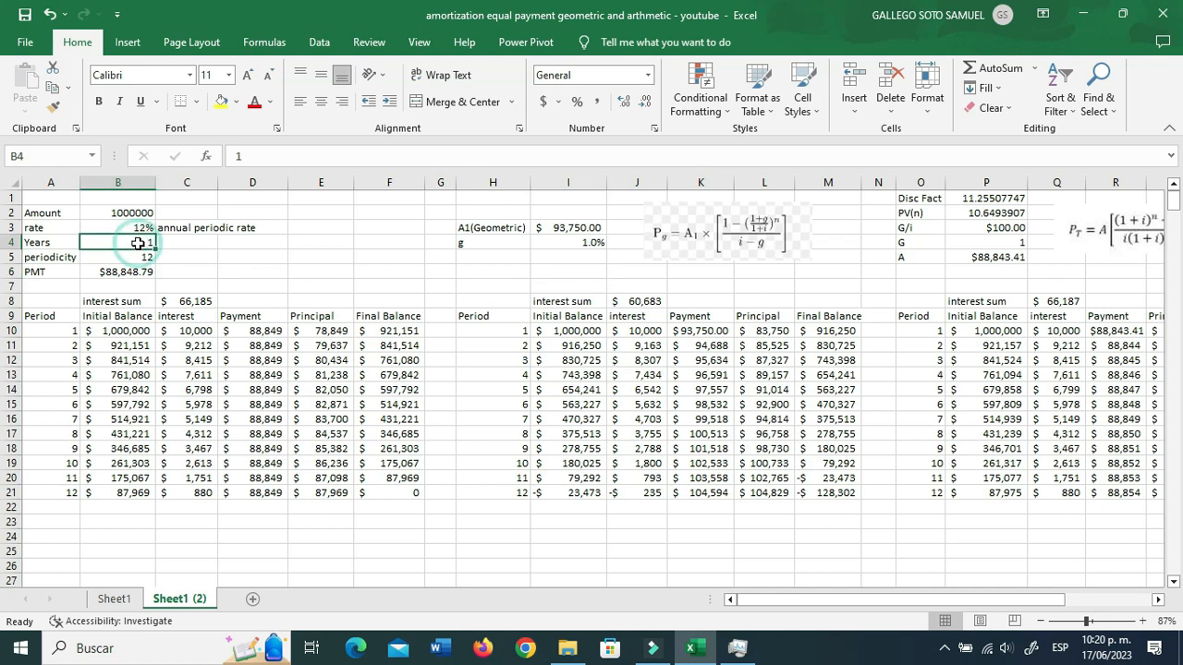
{"action": "type", "text": "2"}
{"action": "key", "text": "Return"}
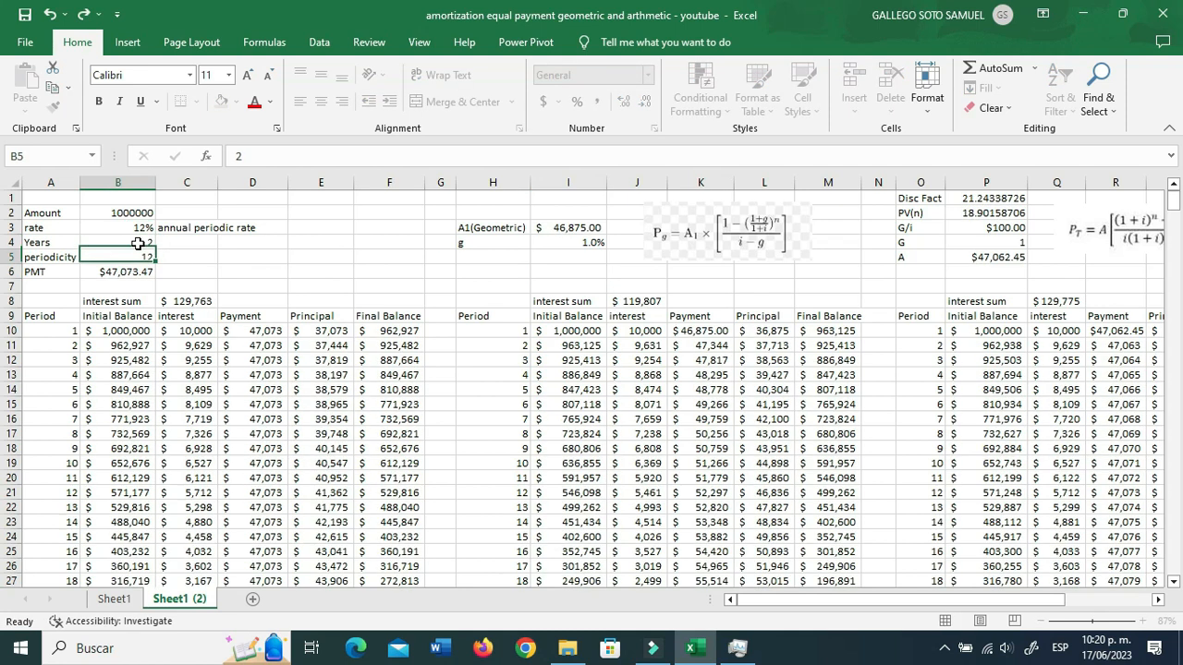
{"action": "left_click", "coordinate": [636, 301]}
{"action": "left_click", "coordinate": [1054, 300]}
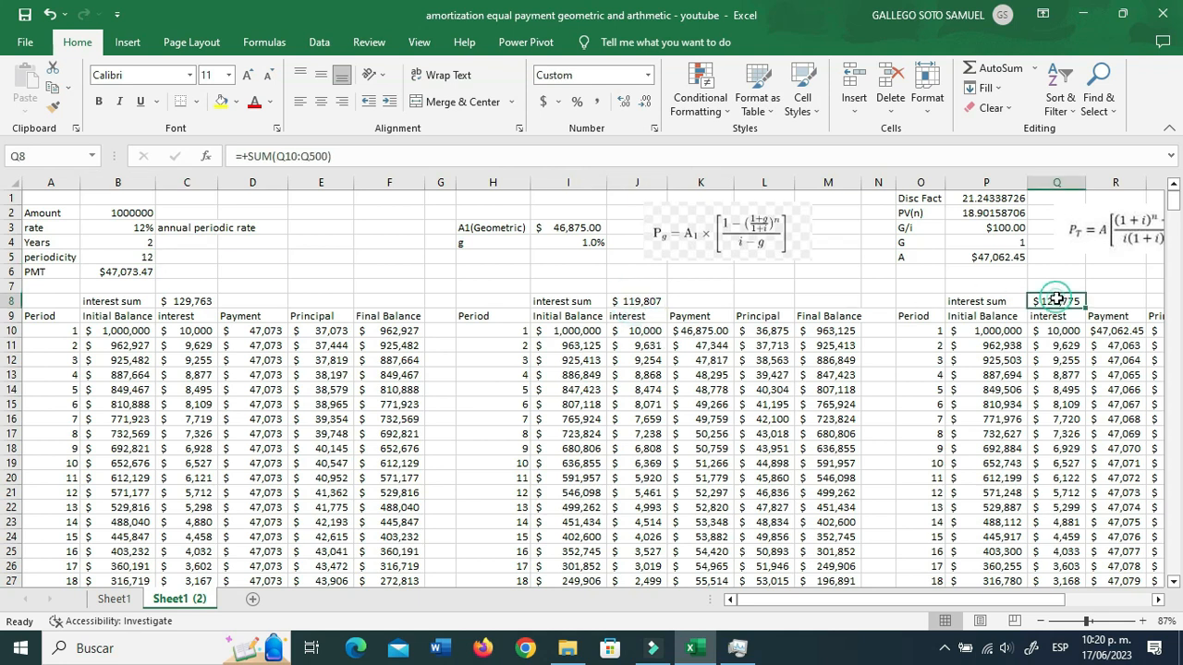
Examine the geometric gradient g, the first payment A1 and the payments in column K alongside the interest sum in J8
{"action": "left_click", "coordinate": [532, 243]}
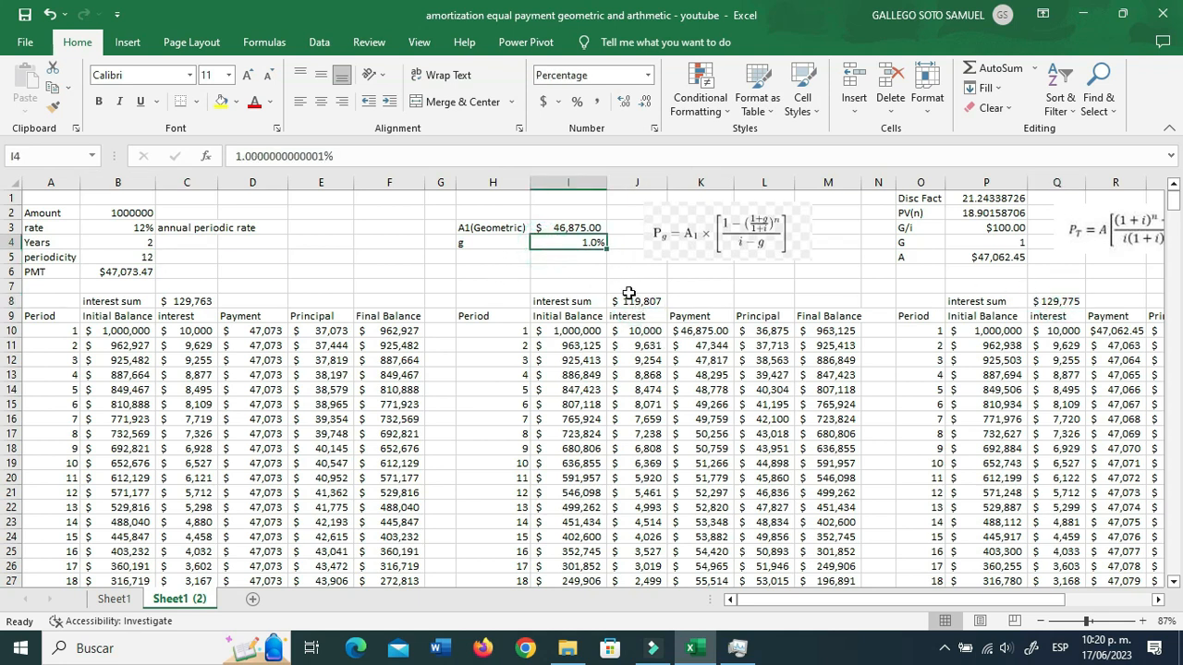
{"action": "left_click", "coordinate": [562, 232]}
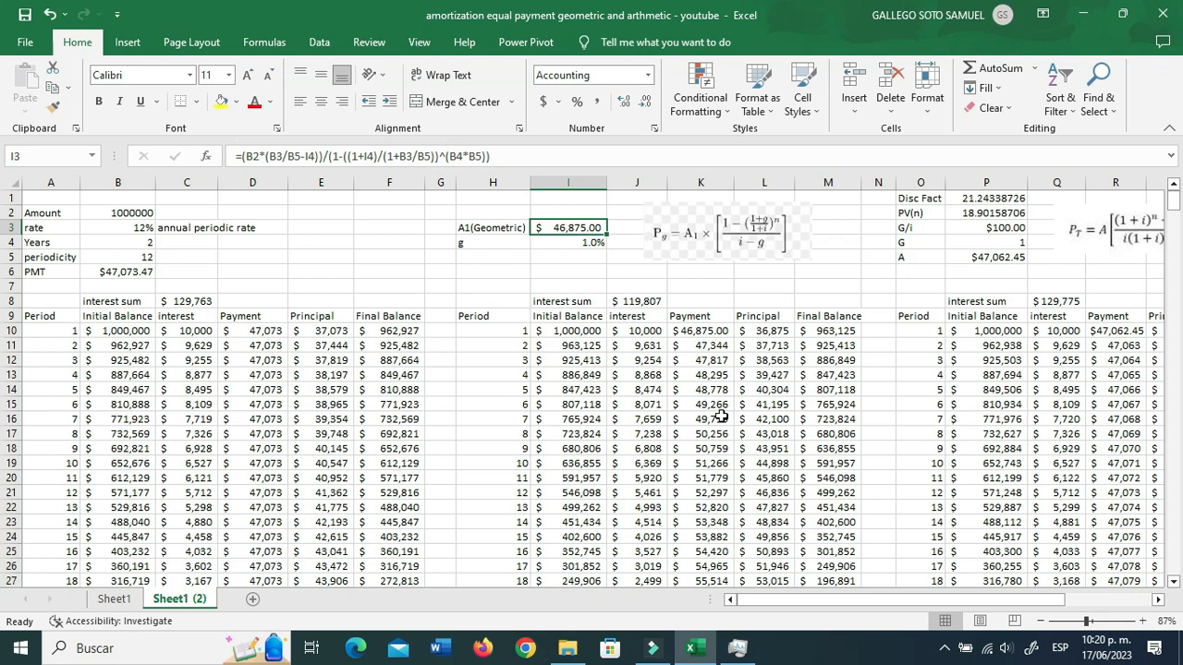
{"action": "left_click", "coordinate": [705, 374]}
{"action": "left_click", "coordinate": [707, 422]}
{"action": "left_click", "coordinate": [710, 477]}
{"action": "left_click", "coordinate": [712, 520]}
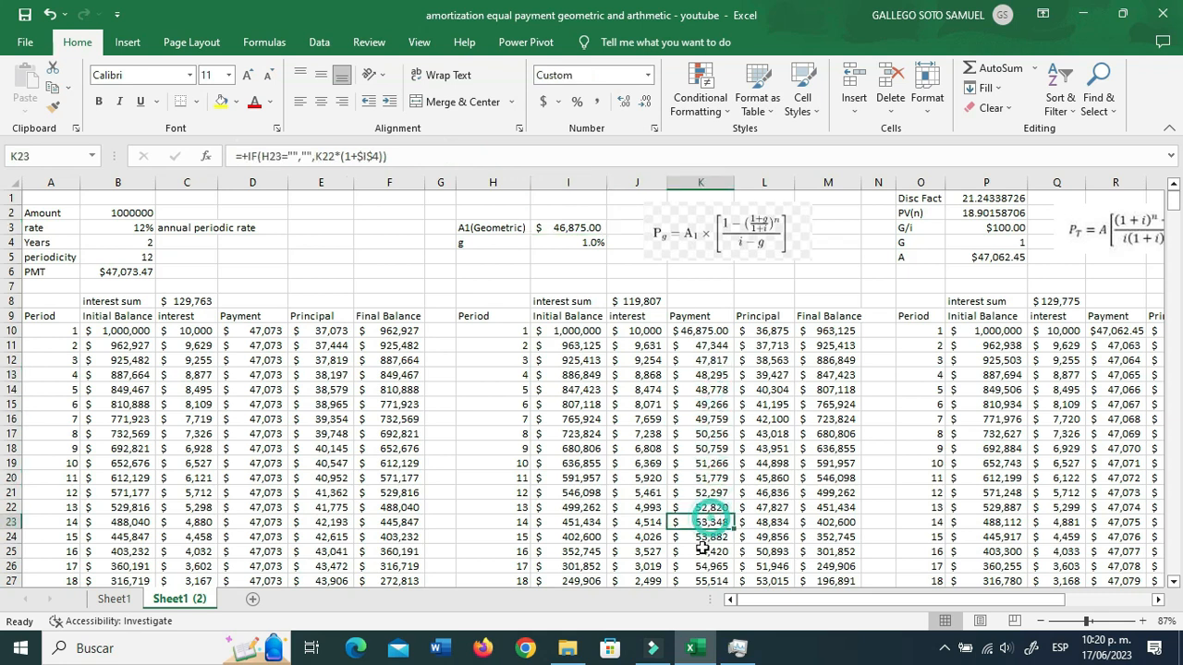
{"action": "left_click", "coordinate": [653, 302]}
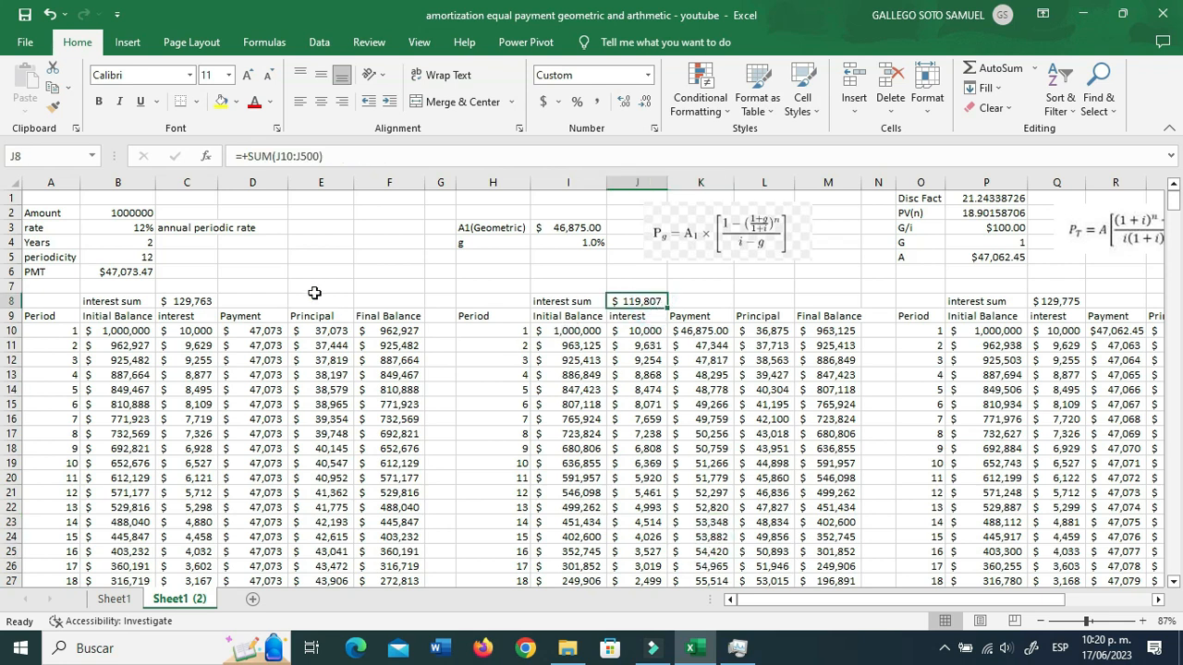
Set the geometric gradient g in I4 to 0.5% and check the interest sum in J8
{"action": "left_click", "coordinate": [566, 244]}
{"action": "type", "text": "0."}
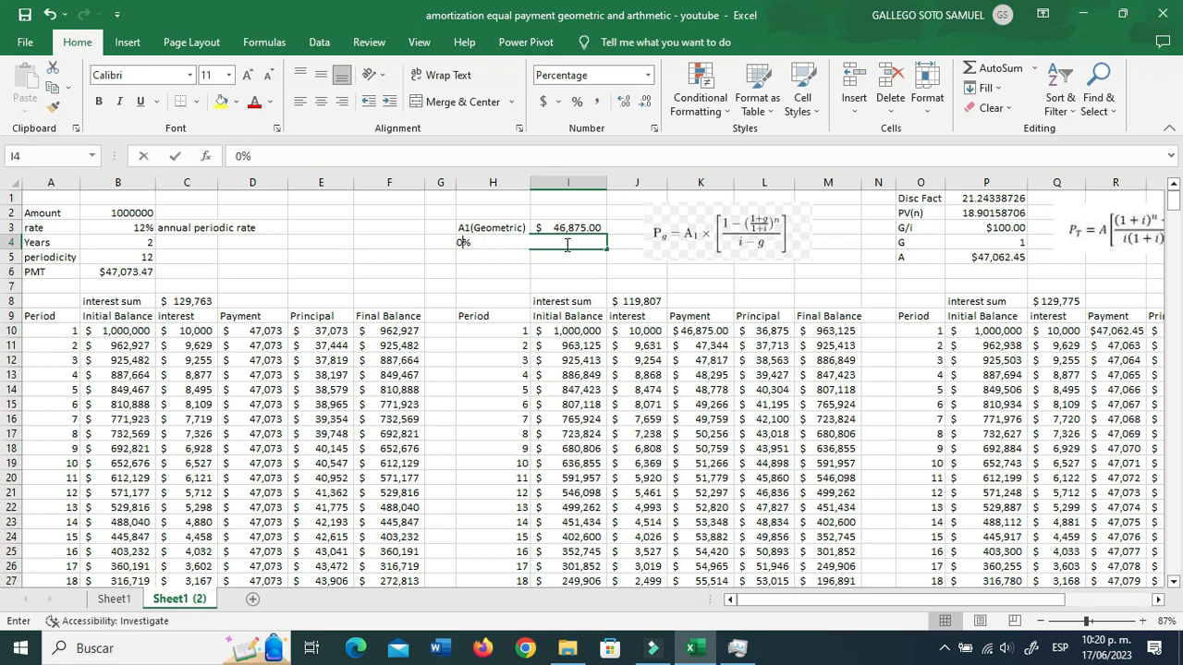
{"action": "type", "text": "5"}
{"action": "key", "text": "Return"}
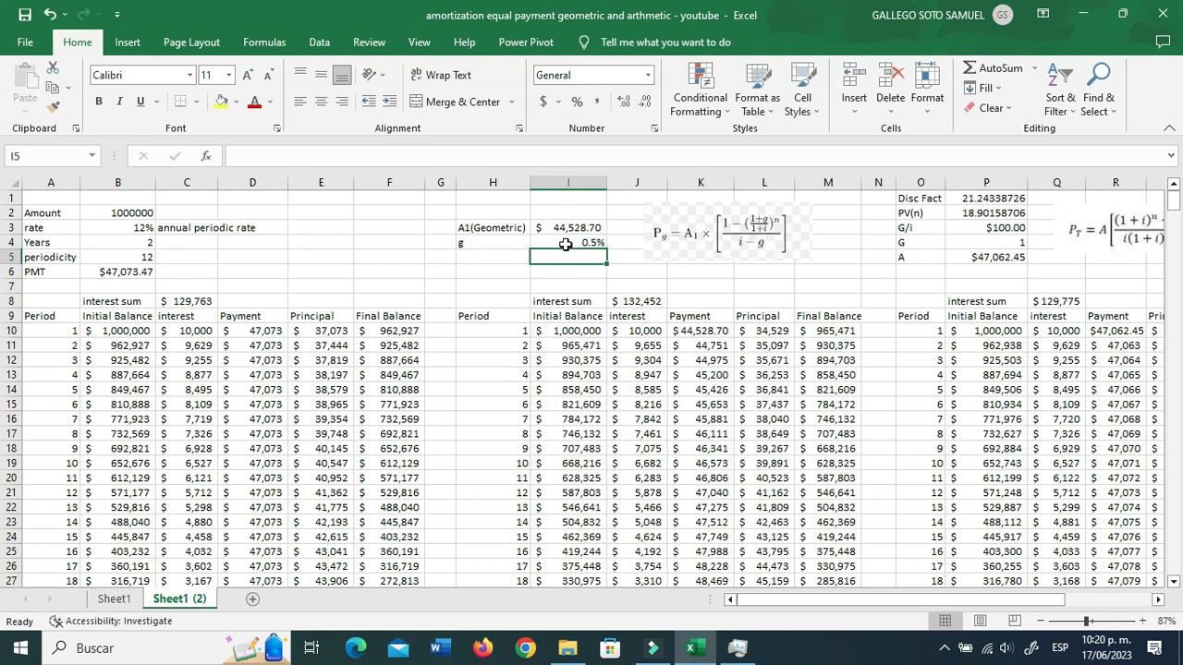
{"action": "left_click", "coordinate": [657, 349]}
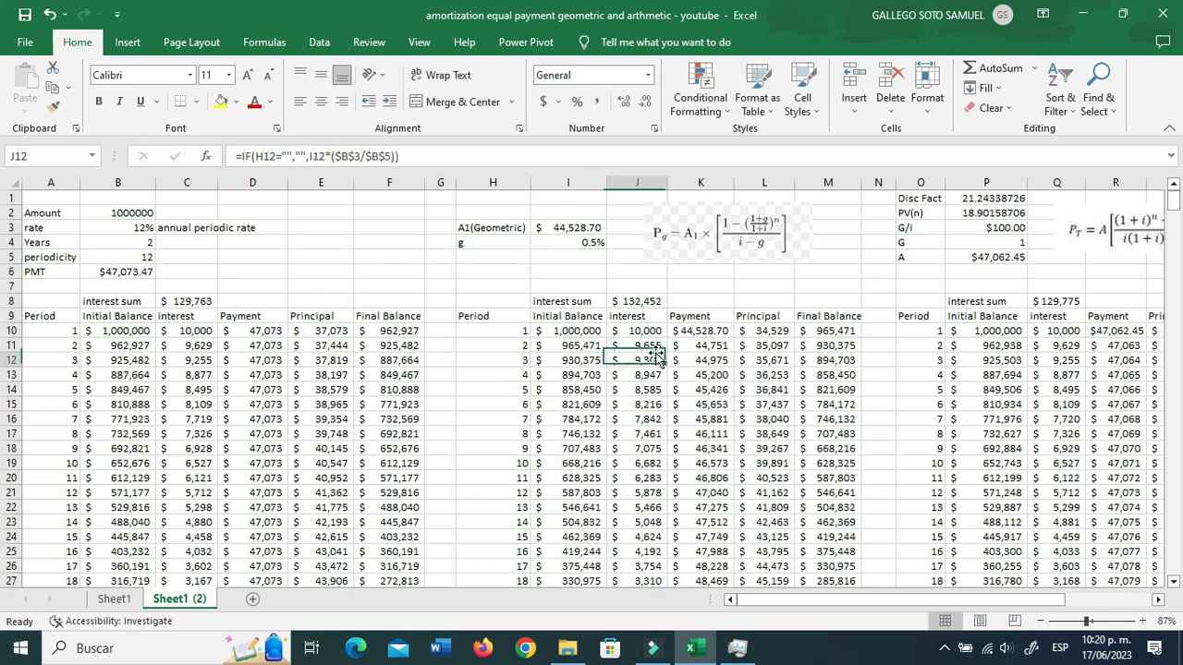
{"action": "left_click", "coordinate": [624, 303]}
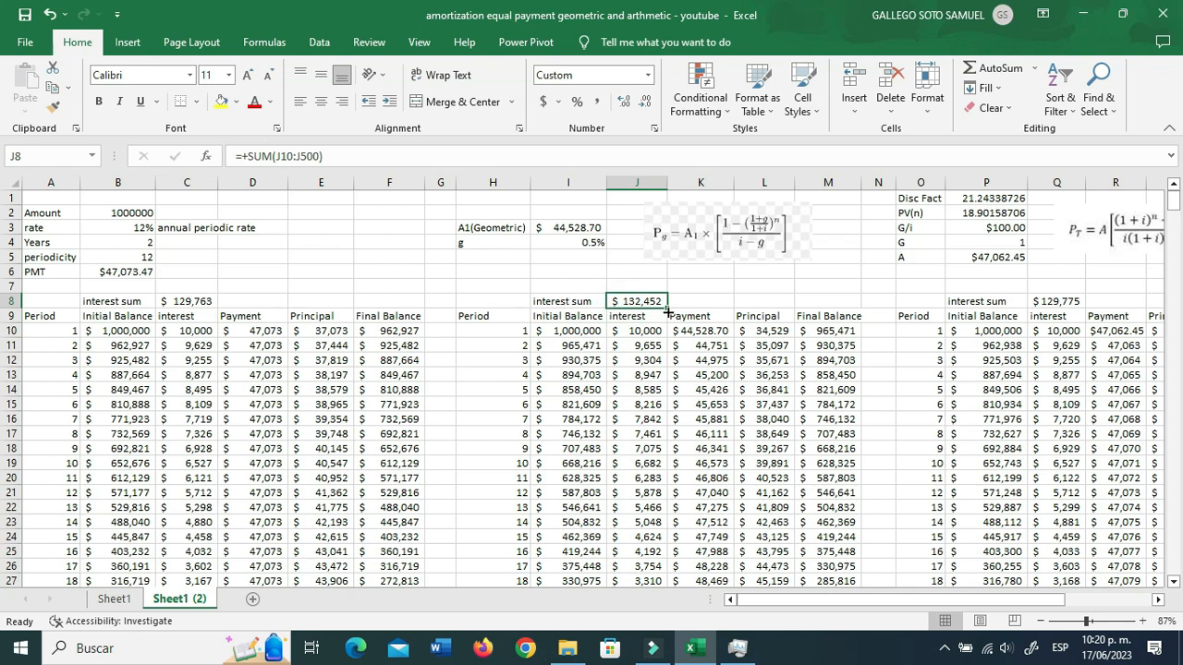
{"action": "left_click", "coordinate": [598, 245]}
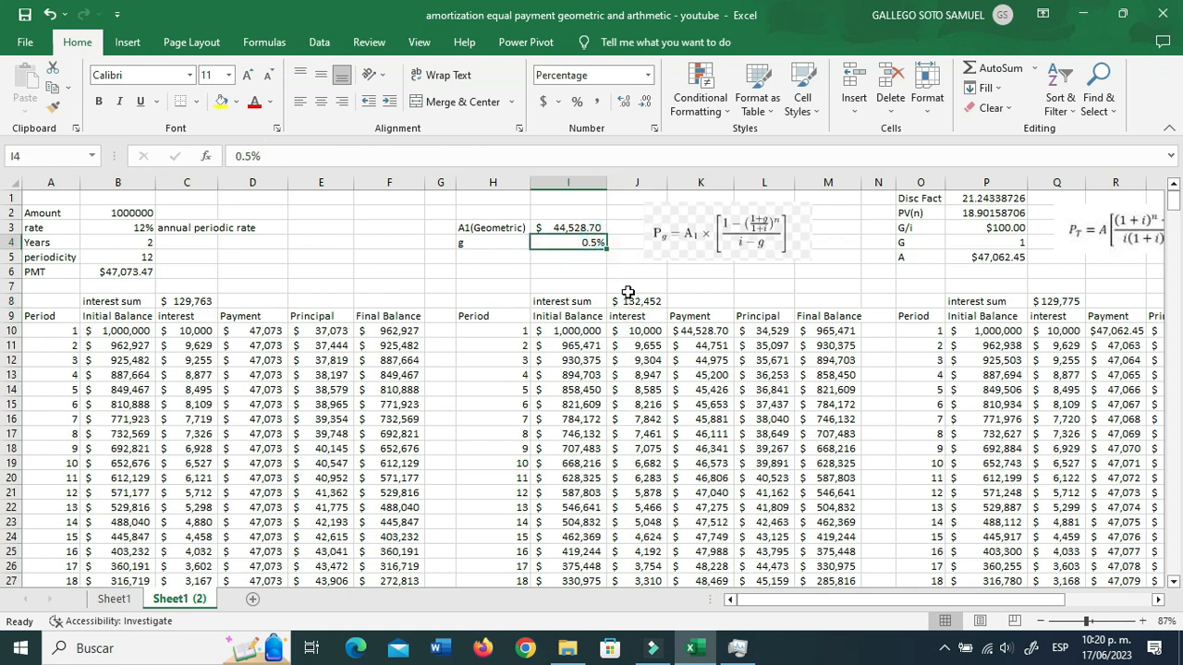
Compare the payments for periods 15 and 16 between the equal payment, geometric and arithmetic tables
{"action": "scroll", "coordinate": [712, 521], "scroll_direction": "down", "scroll_amount": 3}
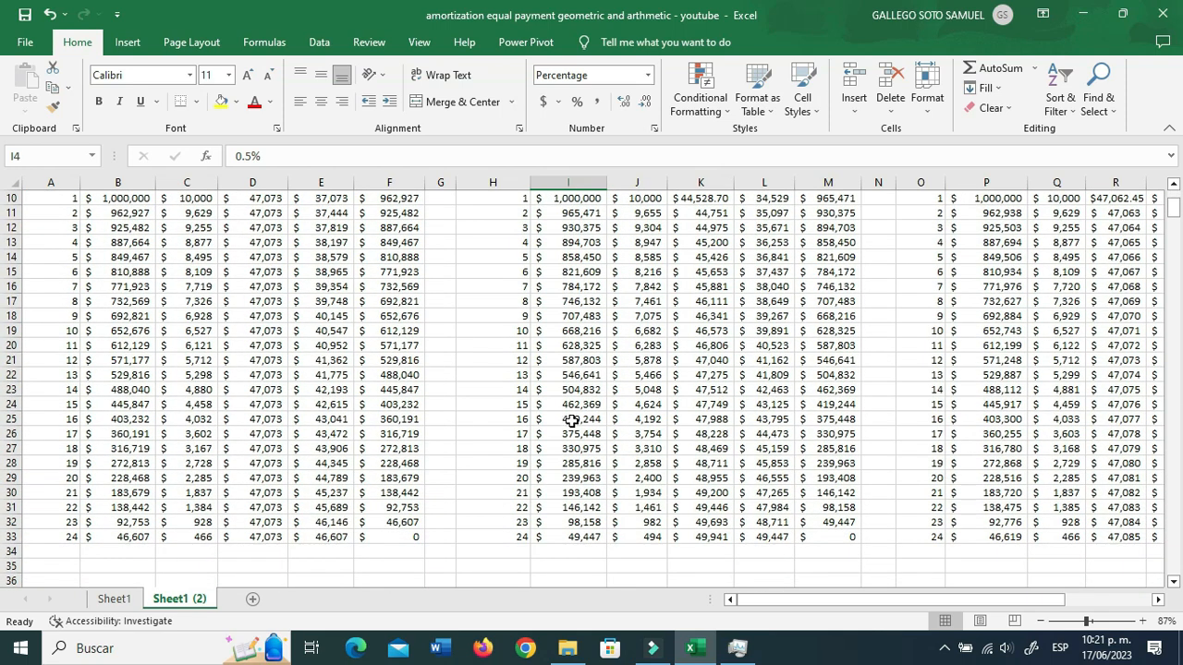
{"action": "left_click", "coordinate": [726, 418]}
{"action": "left_click", "coordinate": [259, 422]}
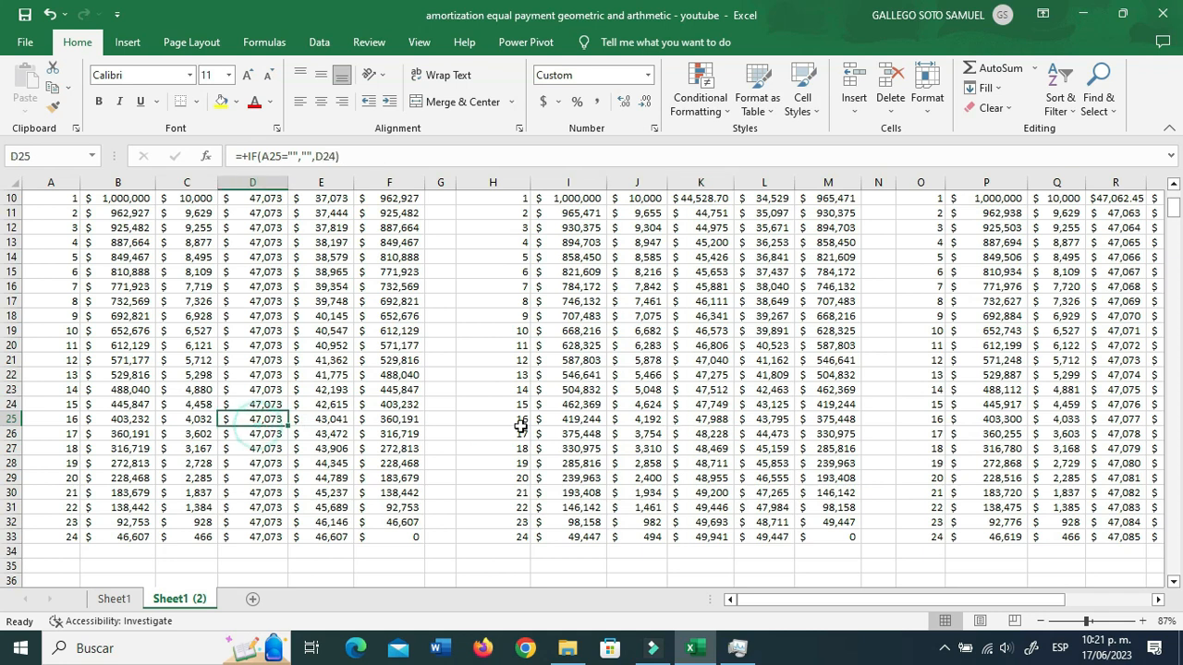
{"action": "left_click", "coordinate": [701, 418]}
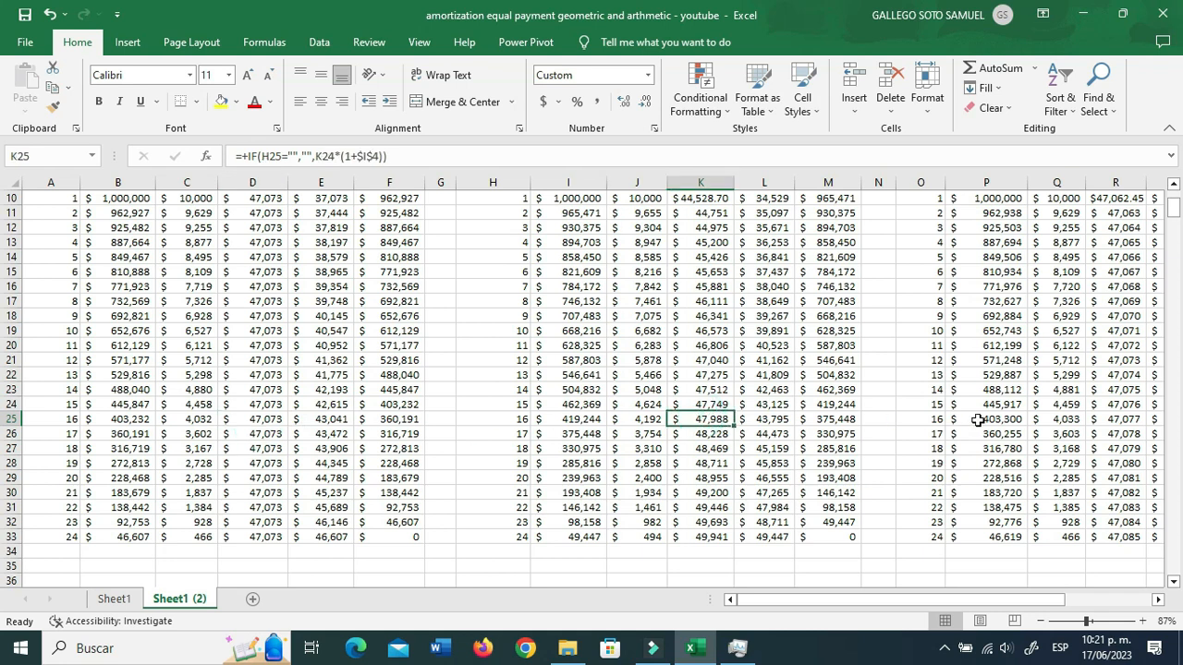
{"action": "left_click", "coordinate": [1112, 419]}
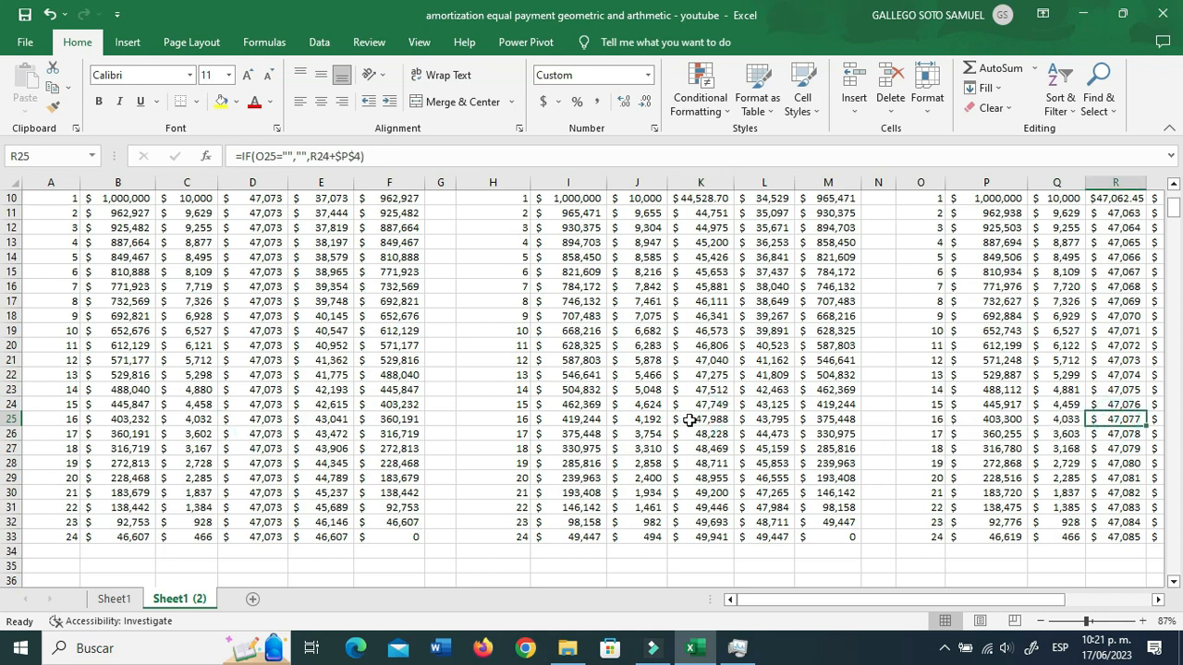
{"action": "left_click", "coordinate": [713, 406]}
{"action": "left_click", "coordinate": [275, 405]}
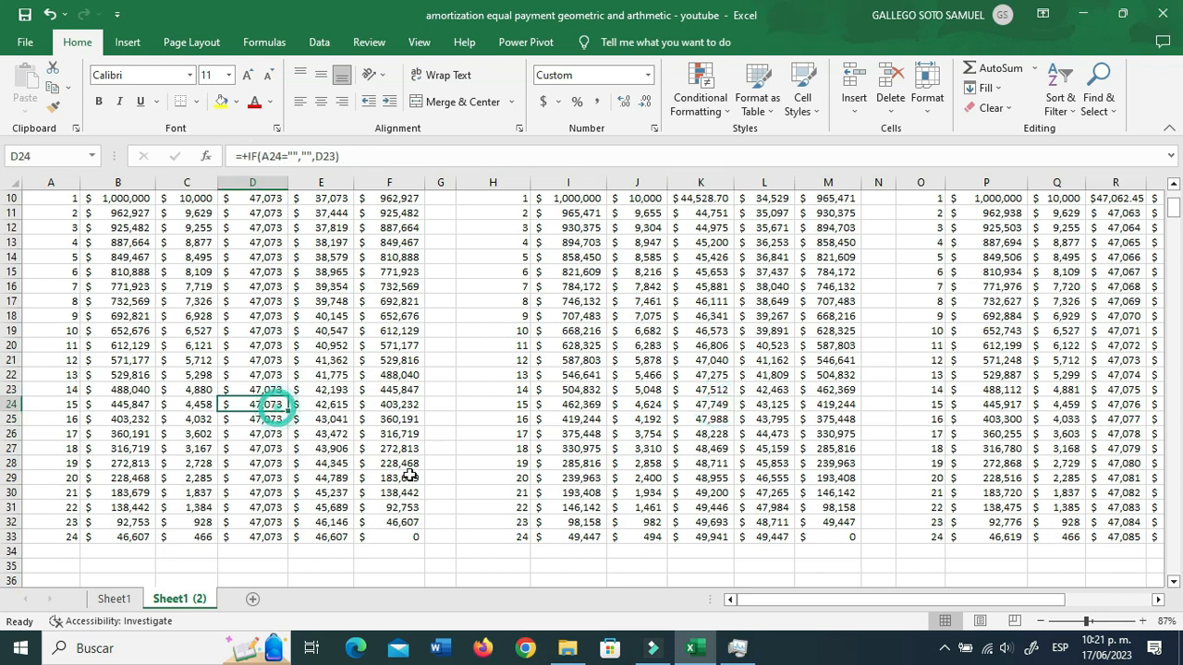
{"action": "scroll", "coordinate": [447, 492], "scroll_direction": "up", "scroll_amount": 3}
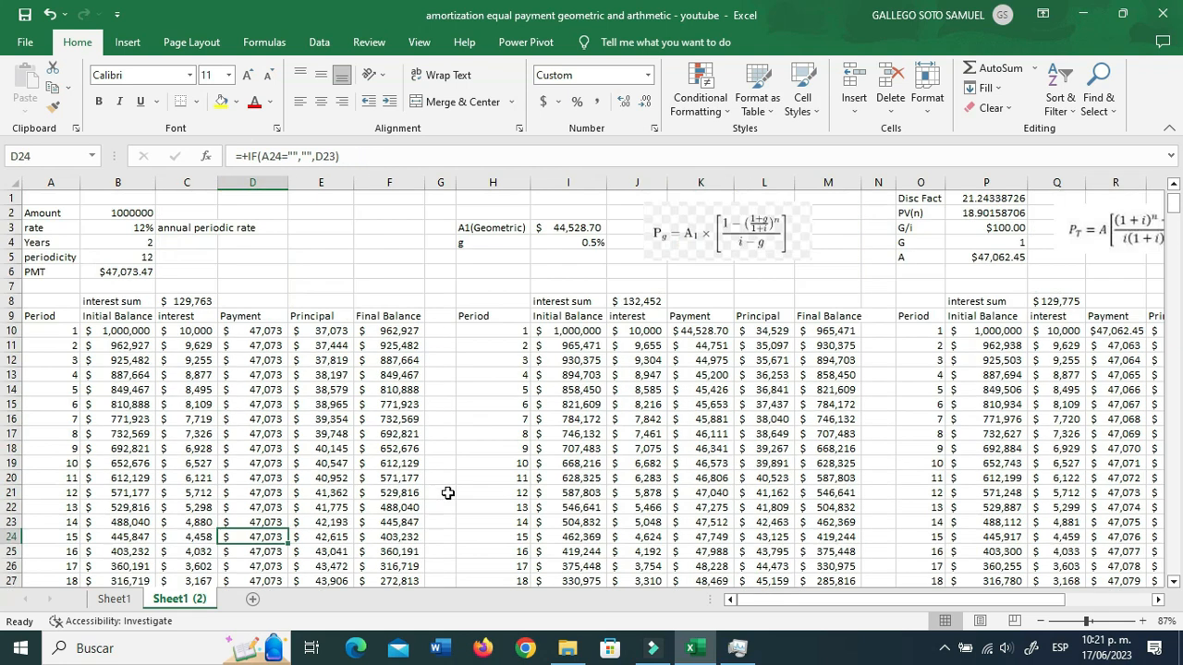
Set the loan term in B4 to 5 years and check the extended tables and the interest sum in C8
{"action": "left_click", "coordinate": [1012, 231]}
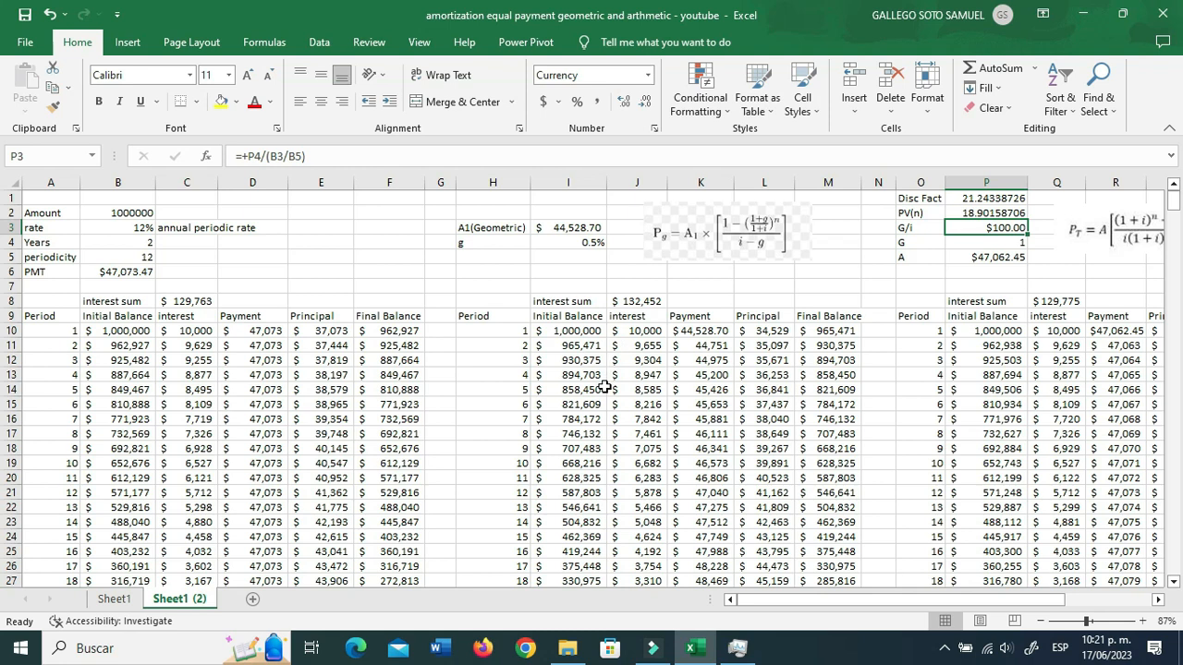
{"action": "left_click", "coordinate": [120, 243]}
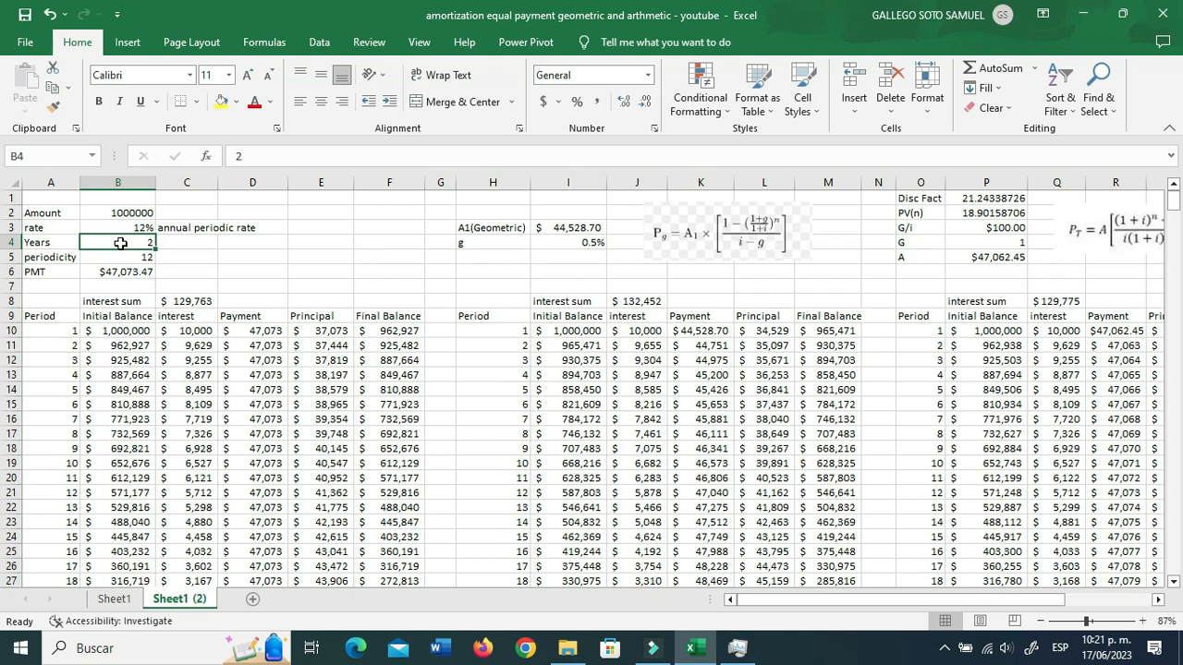
{"action": "type", "text": "5"}
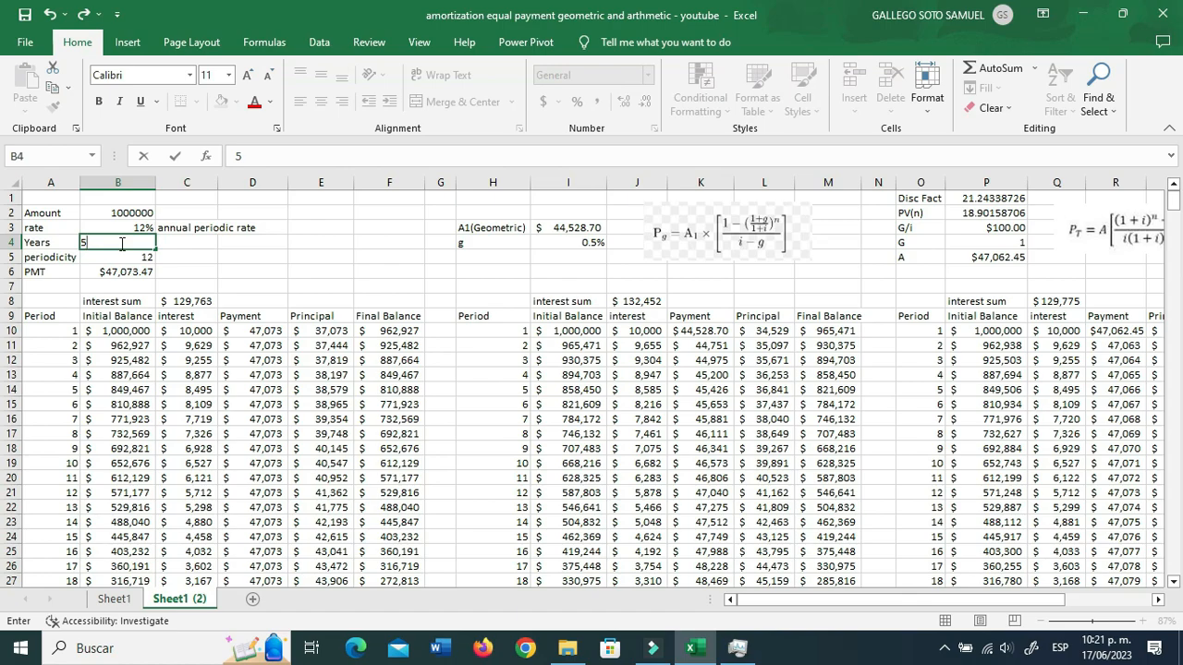
{"action": "key", "text": "Return"}
{"action": "scroll", "coordinate": [378, 412], "scroll_direction": "down", "scroll_amount": 20}
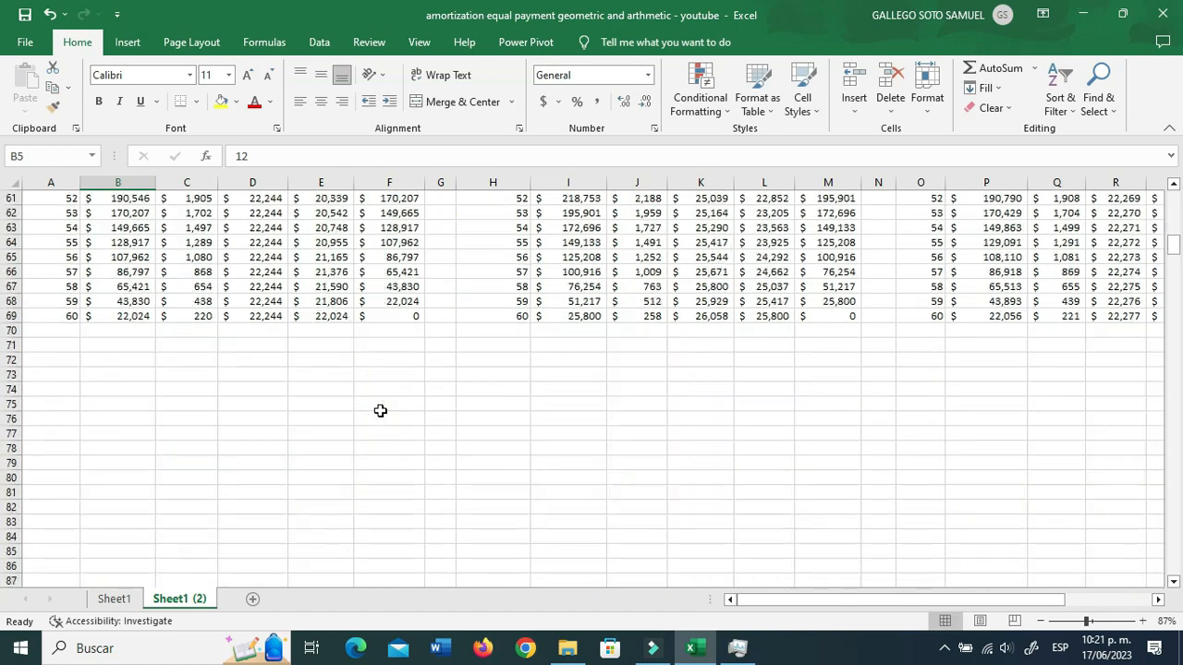
{"action": "scroll", "coordinate": [924, 356], "scroll_direction": "up", "scroll_amount": 20}
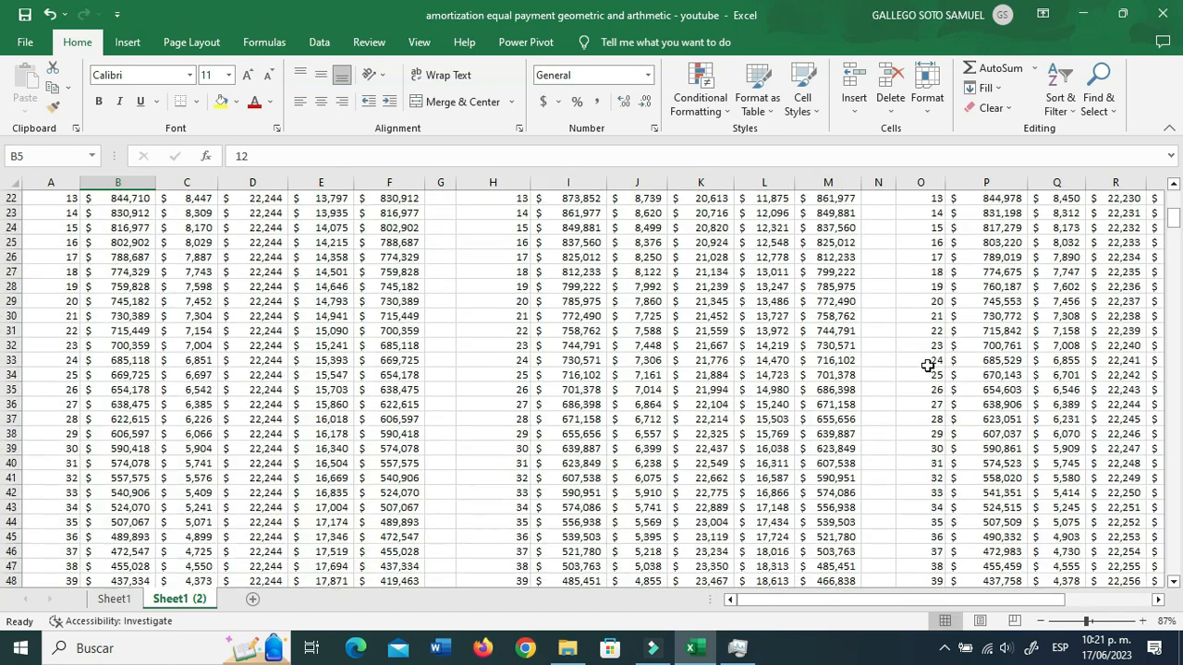
{"action": "left_click", "coordinate": [196, 303]}
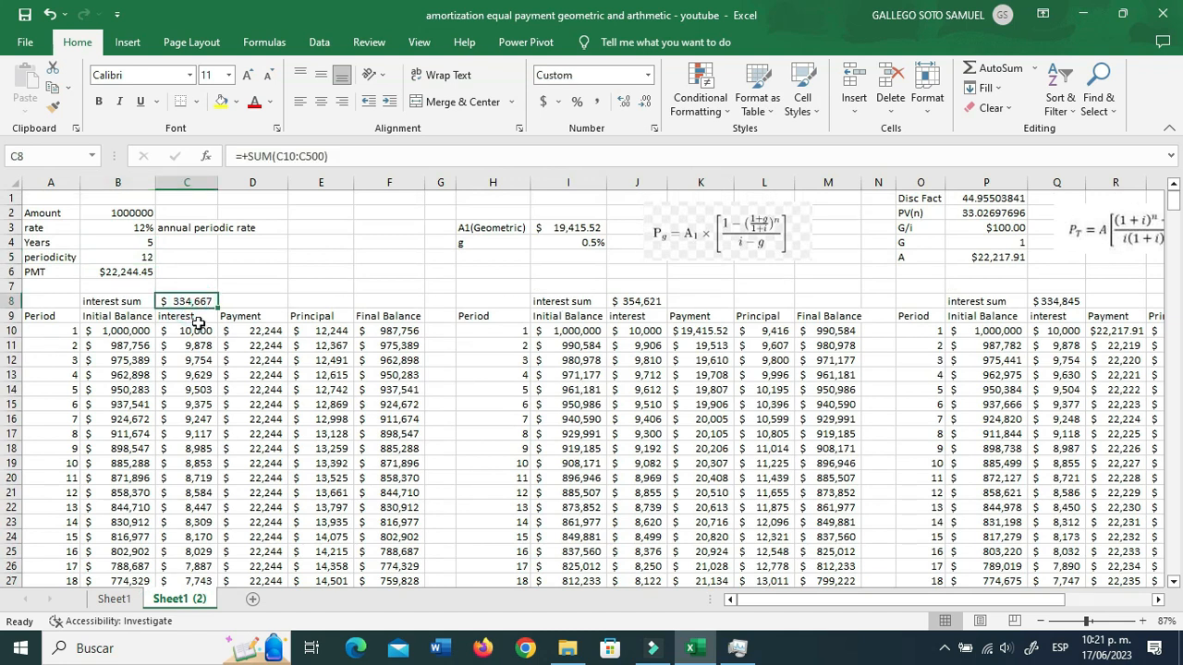
Format the loan amount in B2 as dollar accounting without decimals and autofit column B to its contents
{"action": "left_click", "coordinate": [134, 212]}
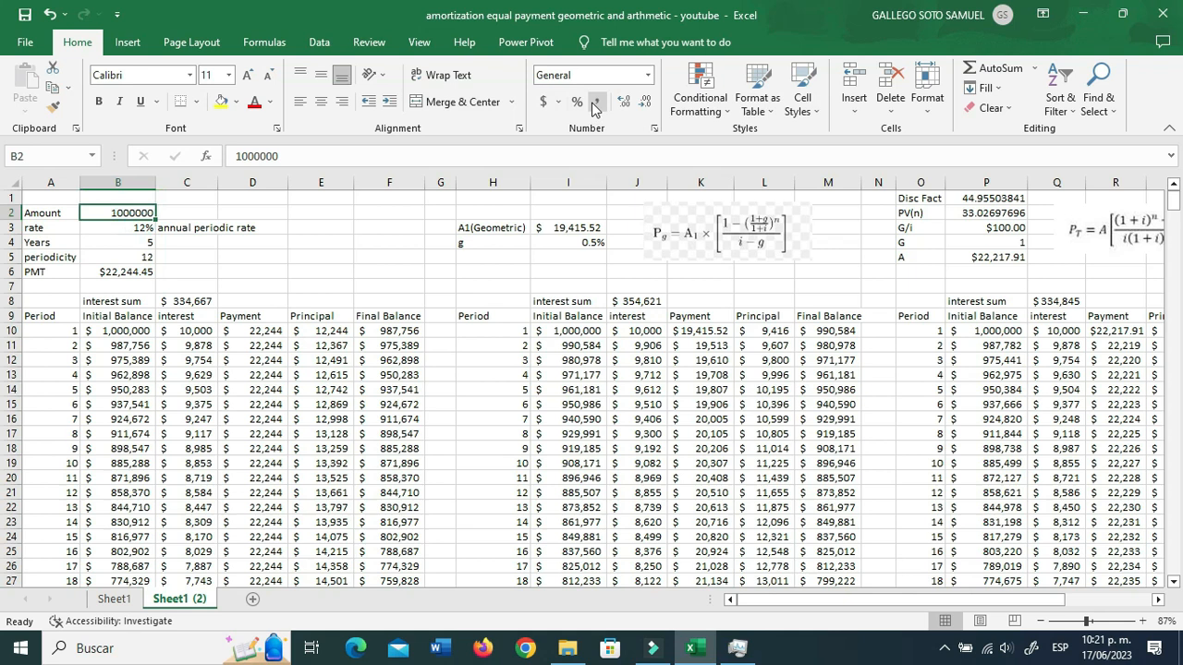
{"action": "left_click", "coordinate": [543, 102]}
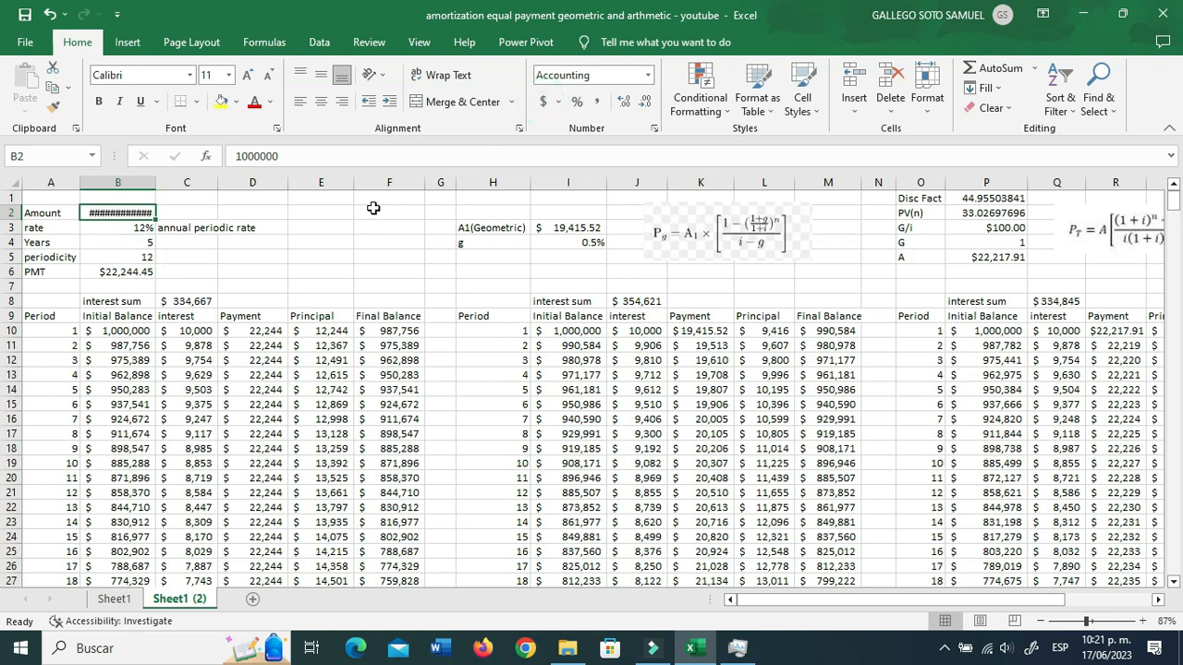
{"action": "double_click", "coordinate": [156, 184]}
{"action": "left_click", "coordinate": [644, 102]}
{"action": "left_click", "coordinate": [644, 101]}
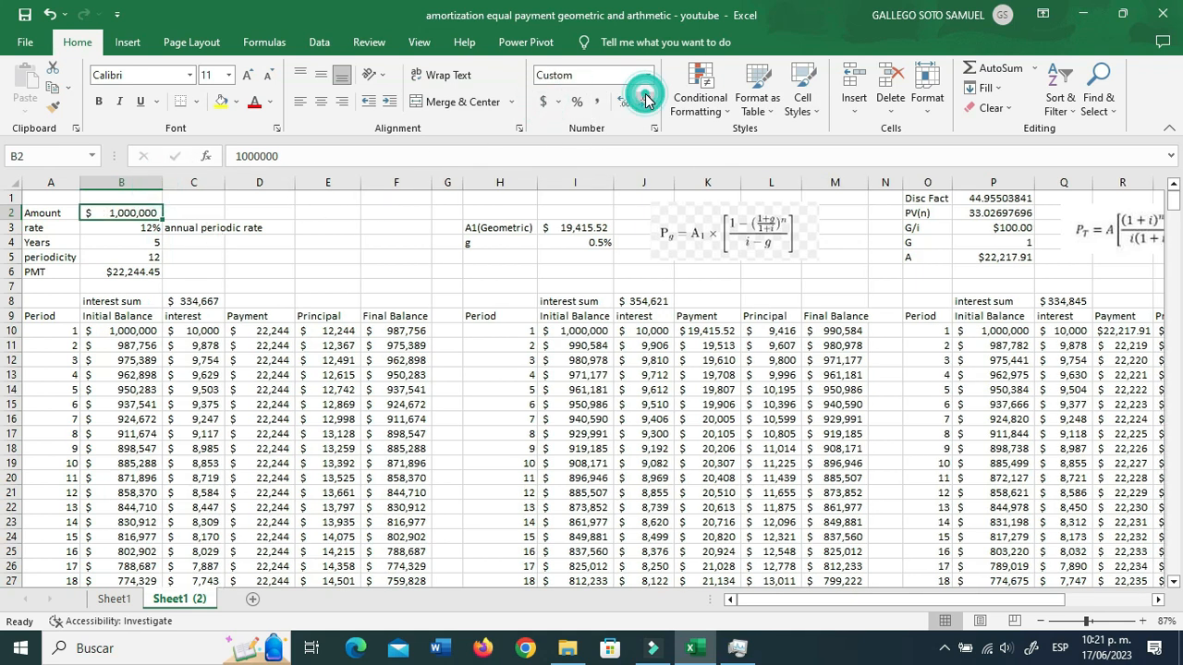
Compare the interest sums in C8 and J8 and the equal payment and geometric tables under the current loan term
{"action": "left_click", "coordinate": [139, 242]}
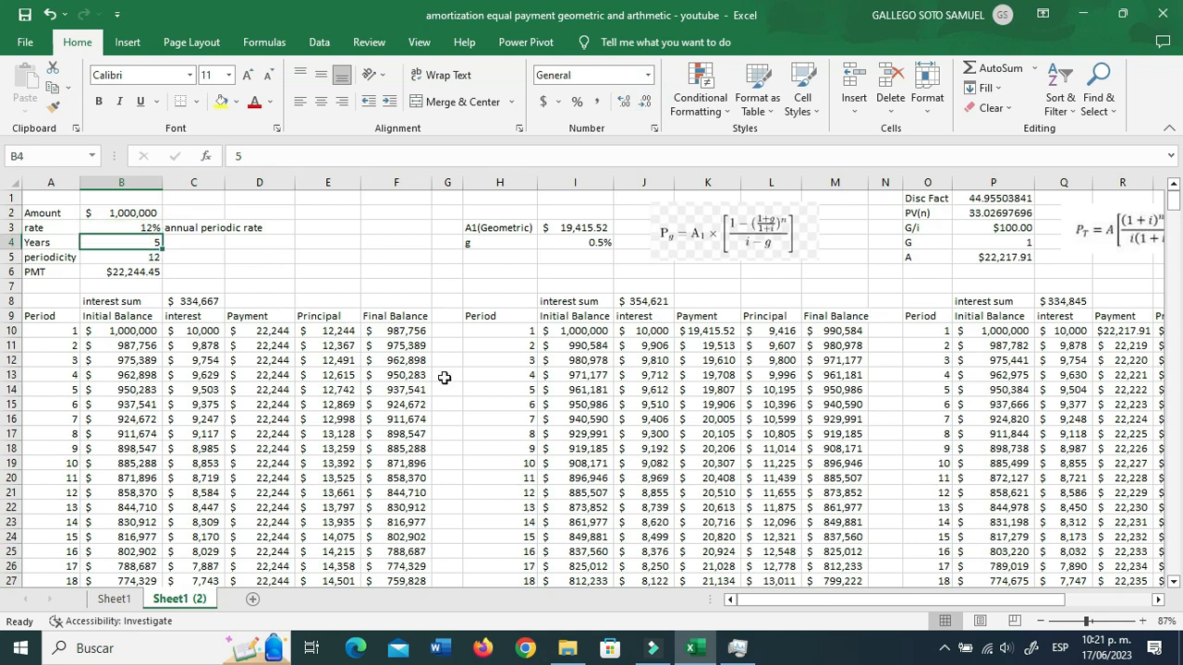
{"action": "left_click", "coordinate": [205, 305]}
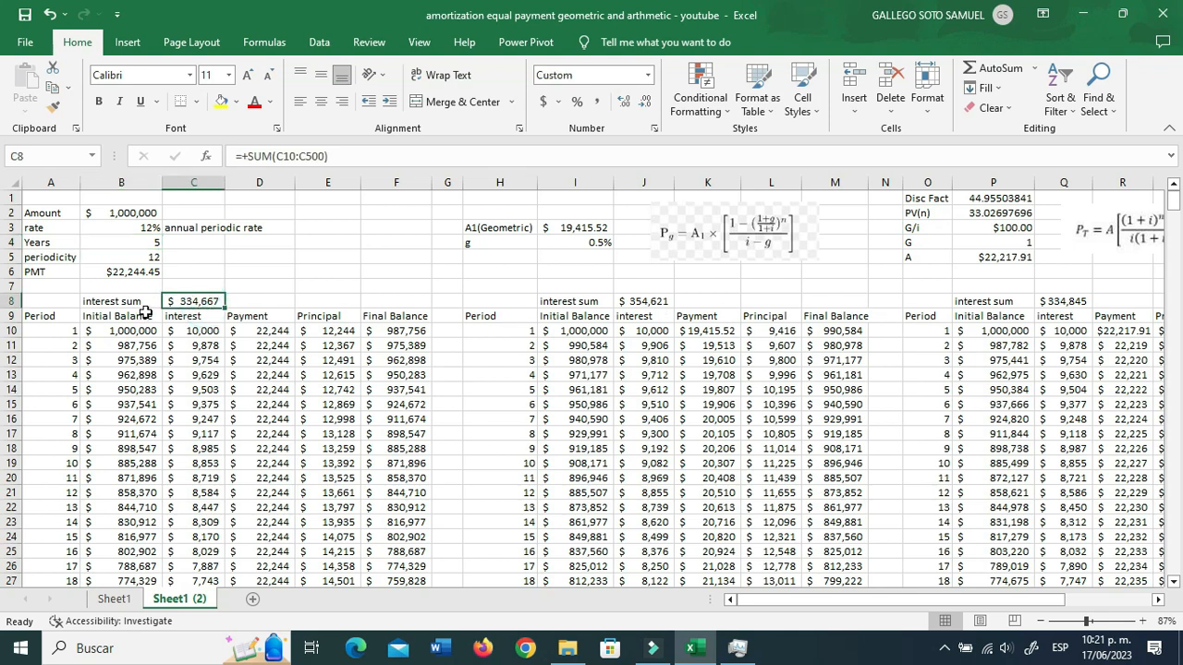
{"action": "left_click", "coordinate": [274, 333]}
{"action": "left_click", "coordinate": [276, 376]}
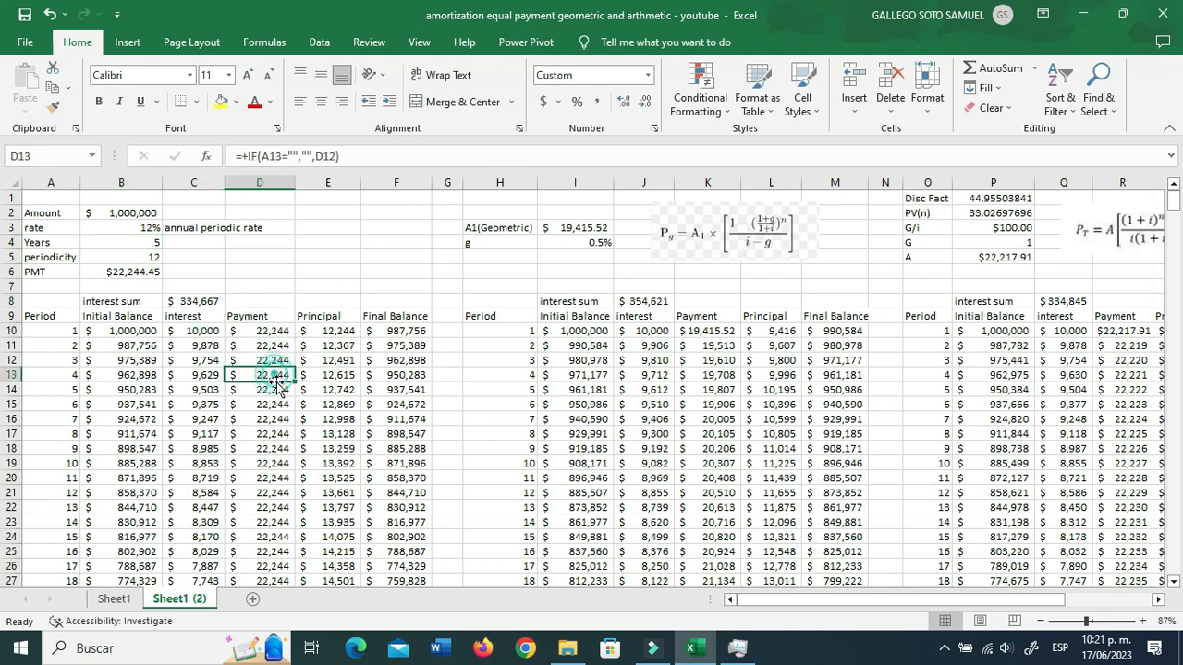
{"action": "left_click", "coordinate": [274, 404]}
{"action": "left_click", "coordinate": [661, 301]}
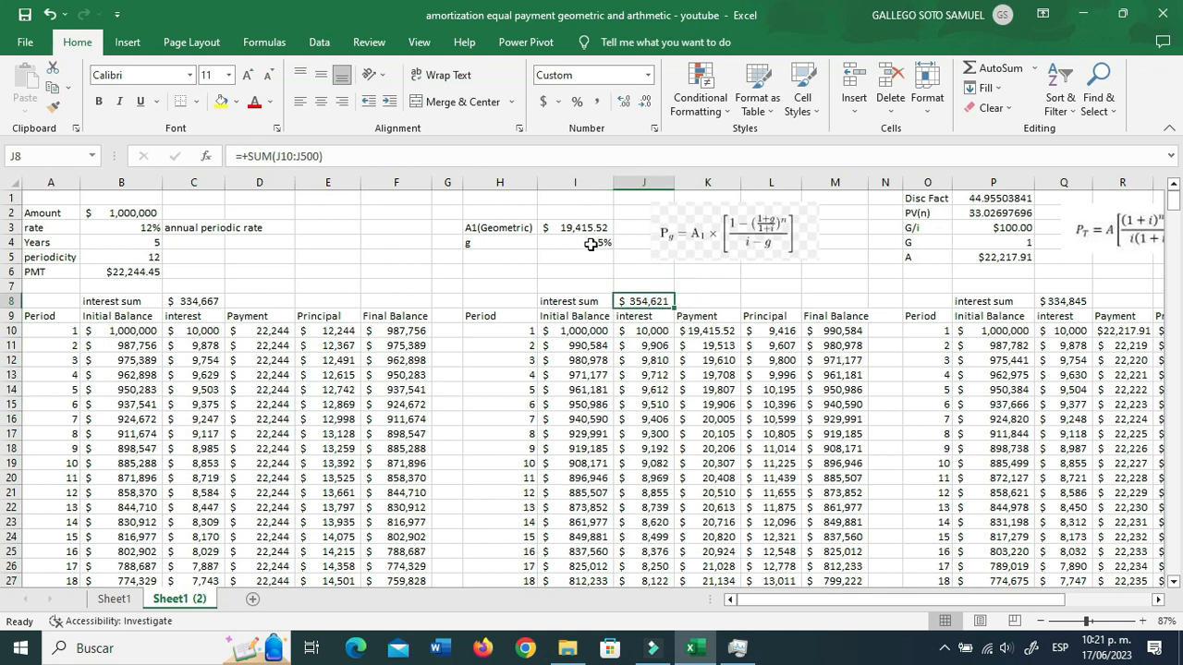
{"action": "left_click", "coordinate": [656, 316]}
{"action": "left_click", "coordinate": [645, 300]}
{"action": "scroll", "coordinate": [671, 419], "scroll_direction": "down", "scroll_amount": 9}
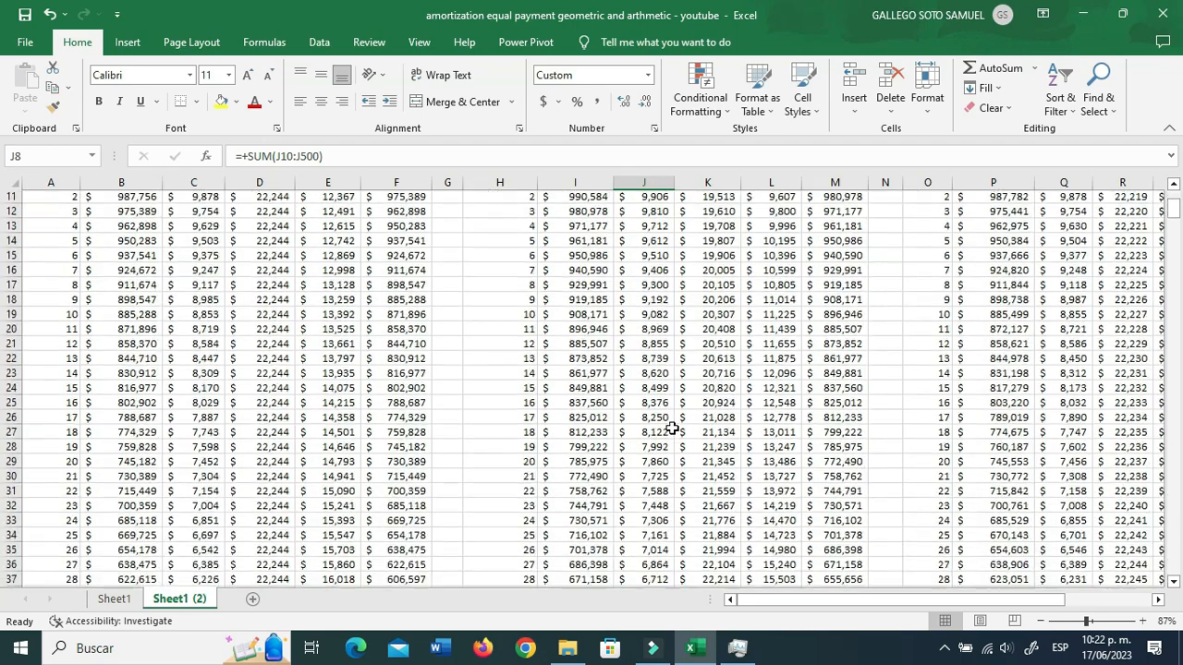
{"action": "scroll", "coordinate": [671, 427], "scroll_direction": "up", "scroll_amount": 4}
{"action": "scroll", "coordinate": [671, 428], "scroll_direction": "up", "scroll_amount": 5}
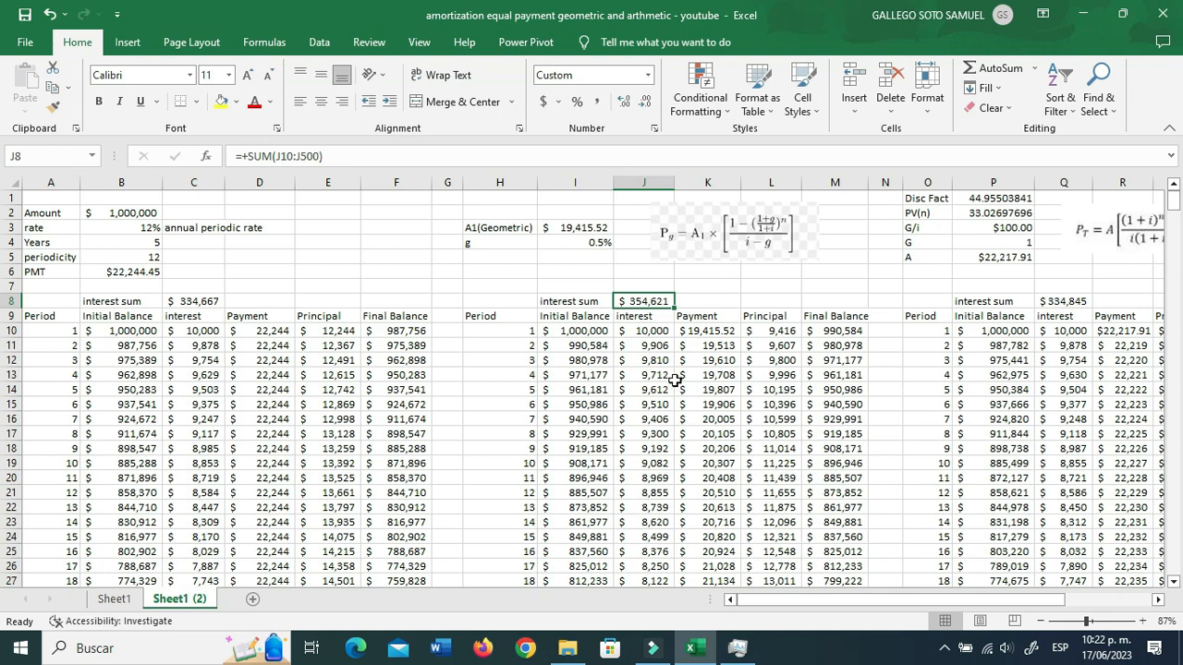
{"action": "scroll", "coordinate": [676, 380], "scroll_direction": "down", "scroll_amount": 1}
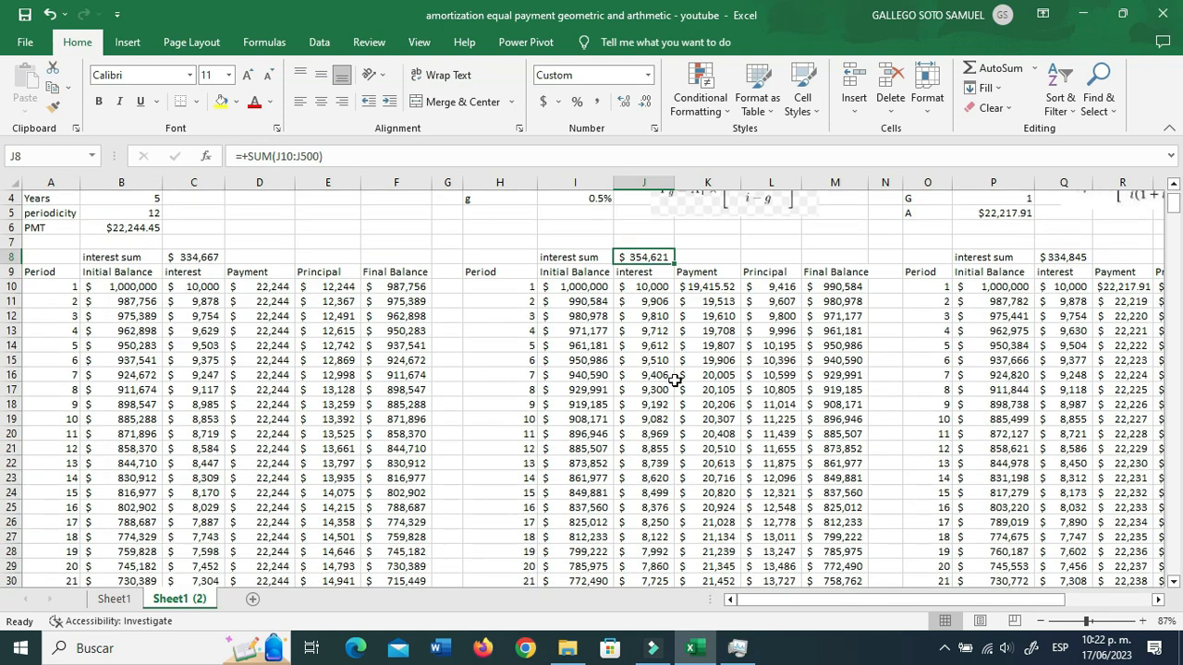
Examine the first-period interest and early payments in the geometric table against the first payment in the arithmetic table
{"action": "left_click", "coordinate": [651, 288]}
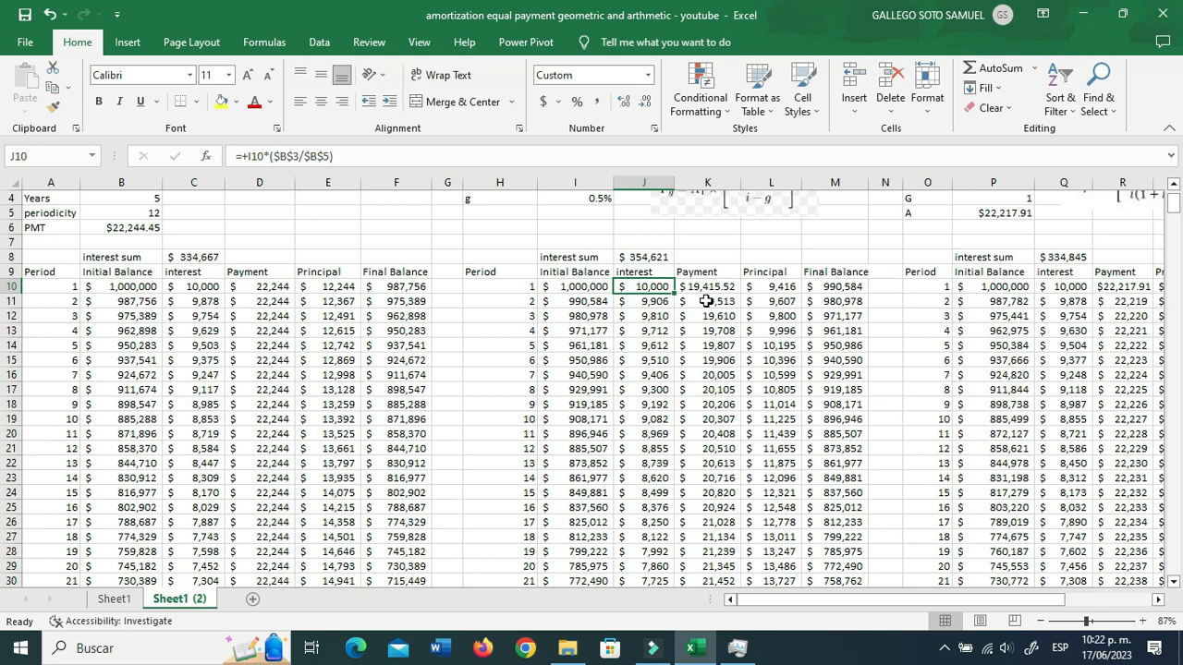
{"action": "left_click", "coordinate": [708, 286]}
{"action": "left_click", "coordinate": [710, 301]}
{"action": "left_click", "coordinate": [708, 358]}
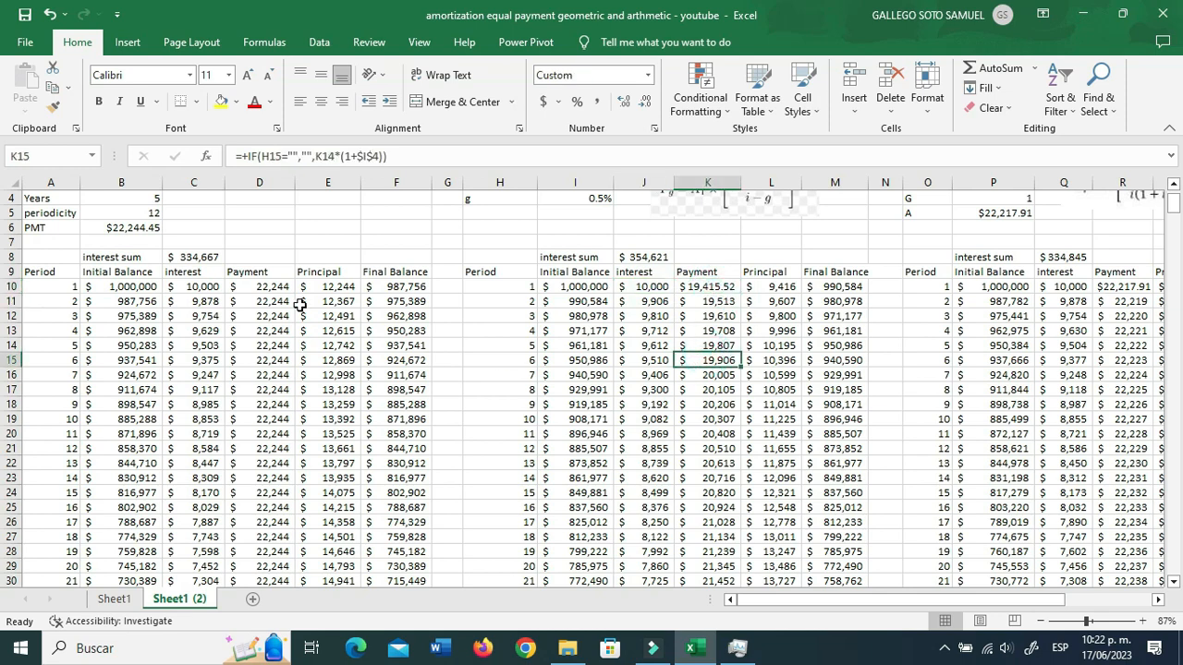
{"action": "left_click", "coordinate": [1132, 285]}
{"action": "scroll", "coordinate": [1102, 339], "scroll_direction": "up", "scroll_amount": 1}
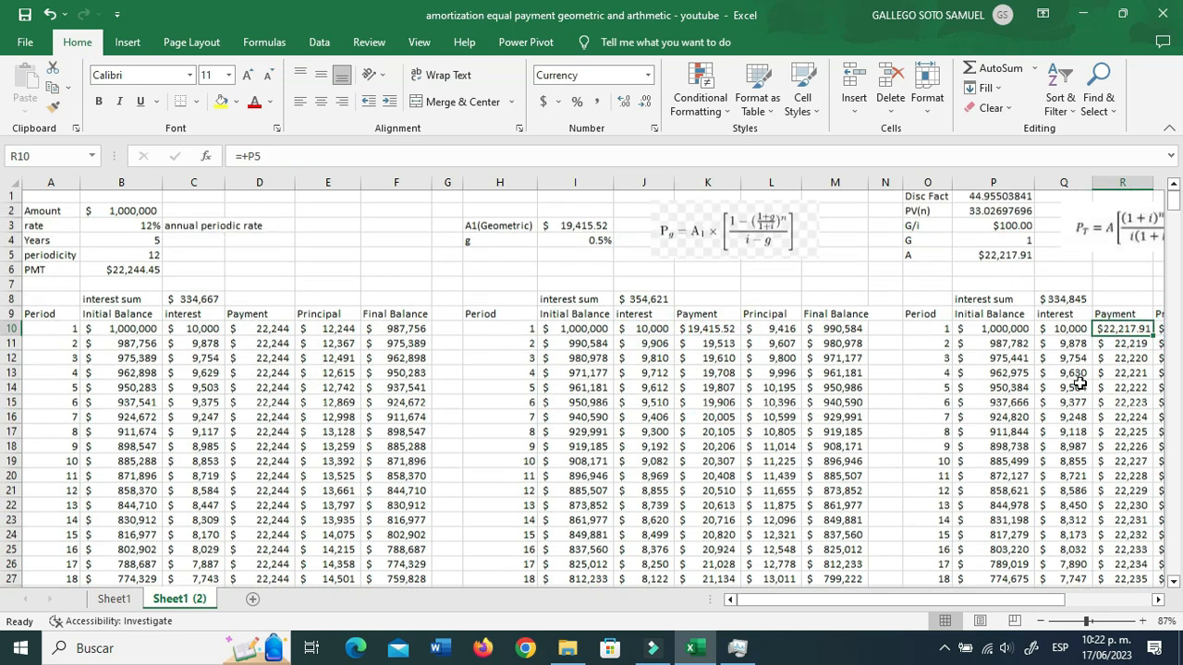
Check how the geometric payments in column K progress from period 3 to period 14 and review the annual rate in B3
{"action": "left_click", "coordinate": [769, 420]}
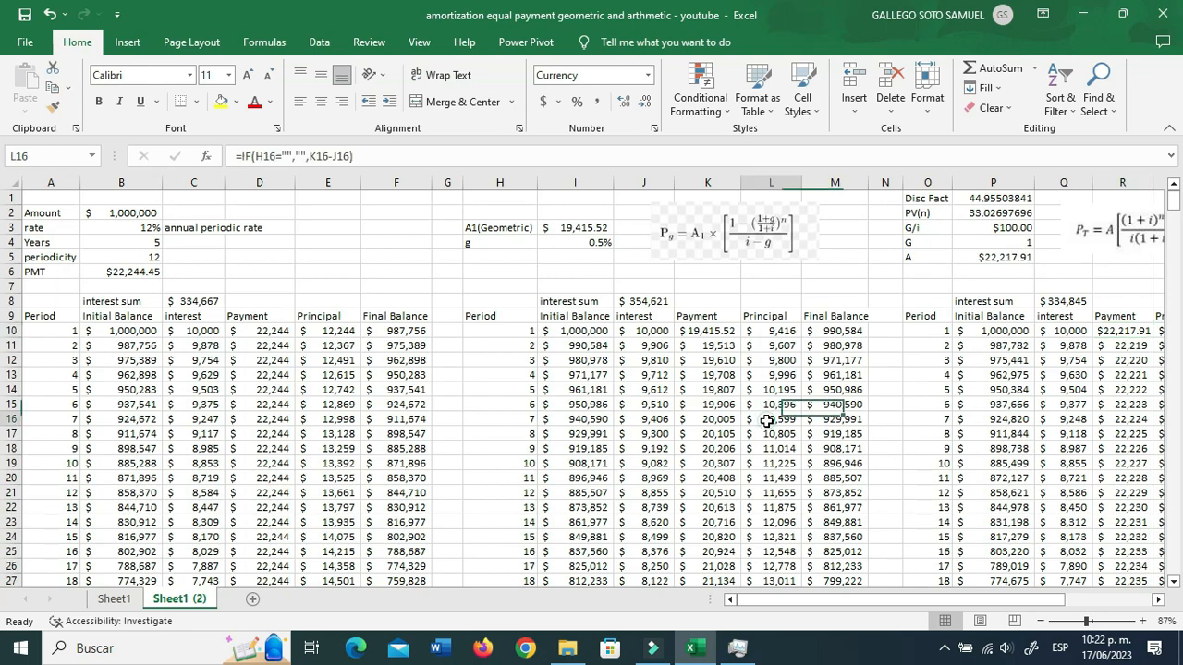
{"action": "scroll", "coordinate": [678, 408], "scroll_direction": "down", "scroll_amount": 2}
{"action": "scroll", "coordinate": [679, 409], "scroll_direction": "up", "scroll_amount": 2}
{"action": "left_click", "coordinate": [726, 365]}
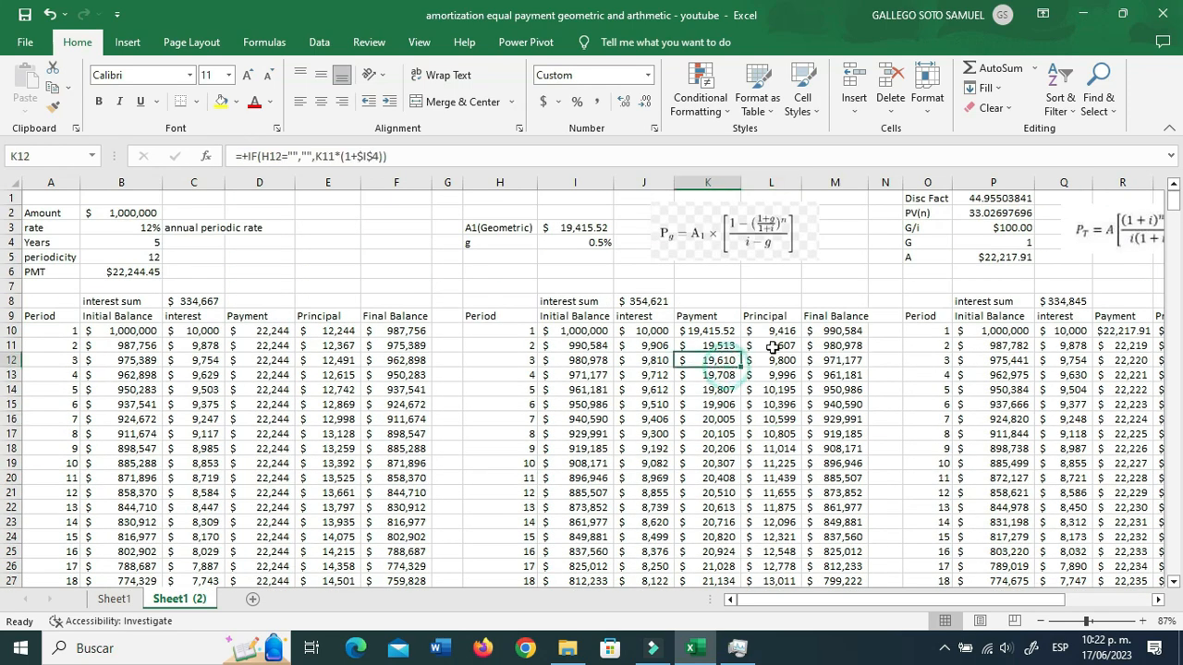
{"action": "left_click", "coordinate": [716, 418]}
{"action": "left_click", "coordinate": [716, 463]}
{"action": "left_click", "coordinate": [719, 522]}
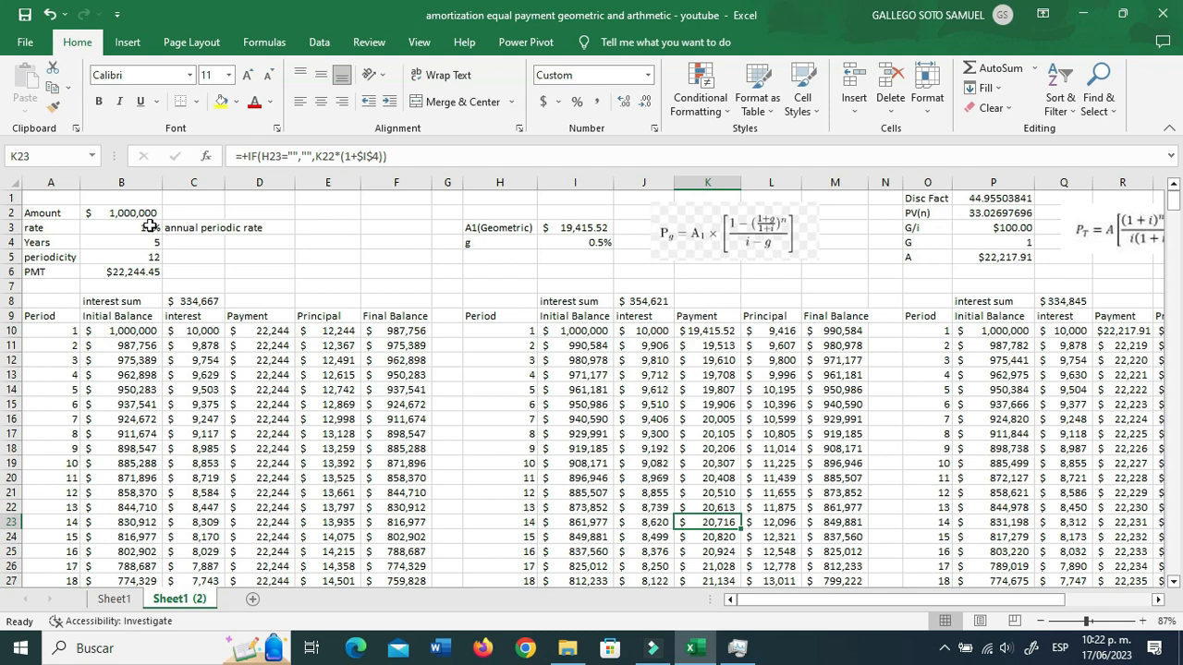
{"action": "left_click", "coordinate": [150, 226]}
{"action": "left_click", "coordinate": [766, 287]}
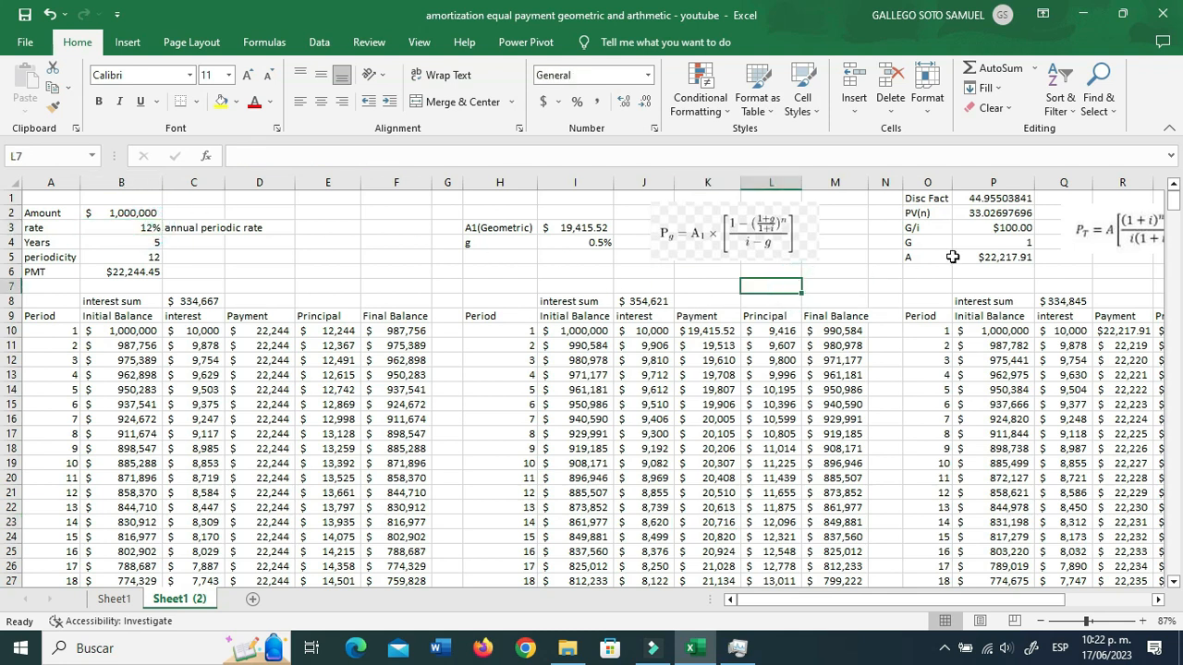
Set the arithmetic gradient G in P4 to 10
{"action": "left_click", "coordinate": [980, 242]}
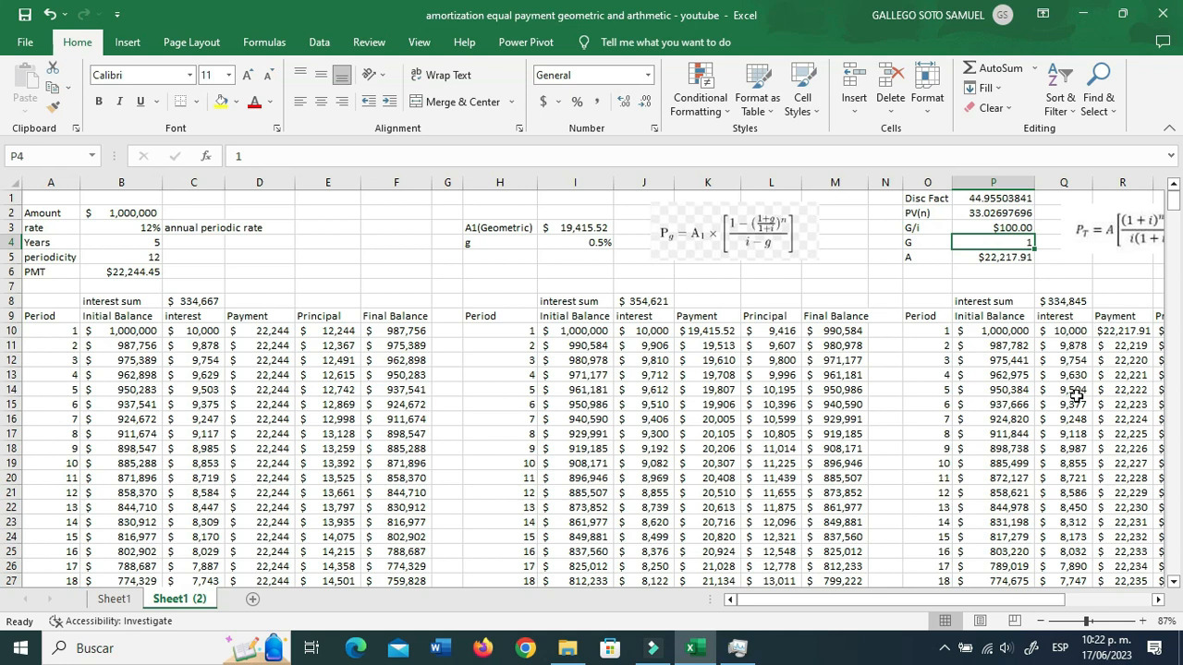
{"action": "type", "text": "10"}
{"action": "key", "text": "Return"}
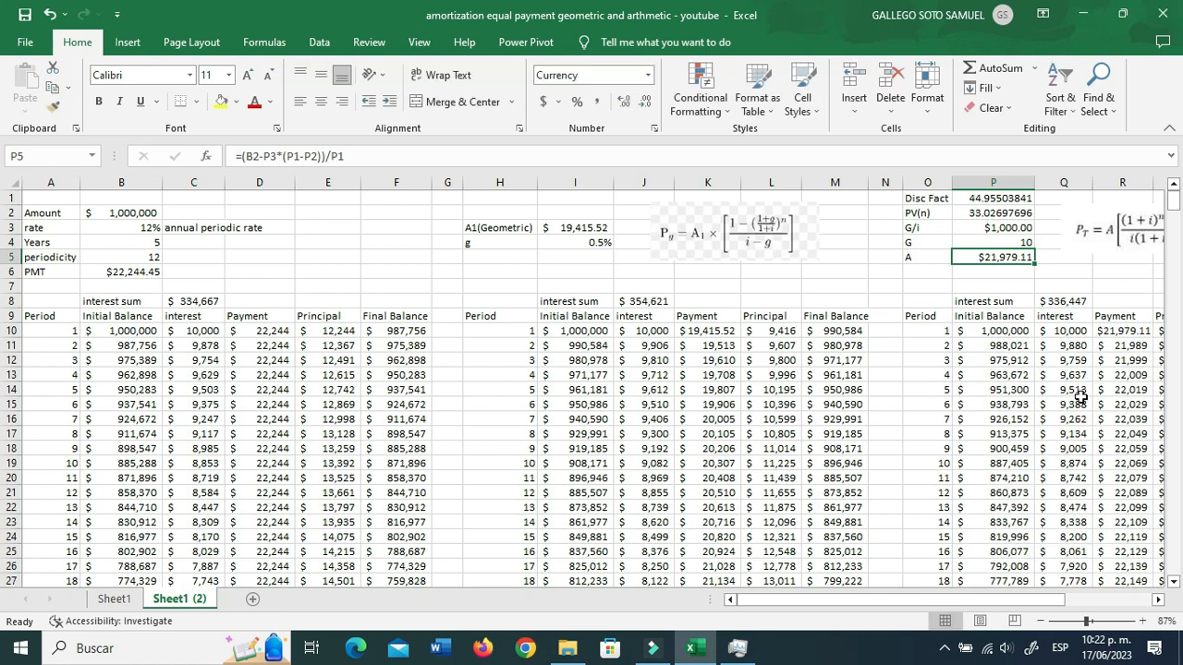
{"action": "left_click", "coordinate": [1019, 242]}
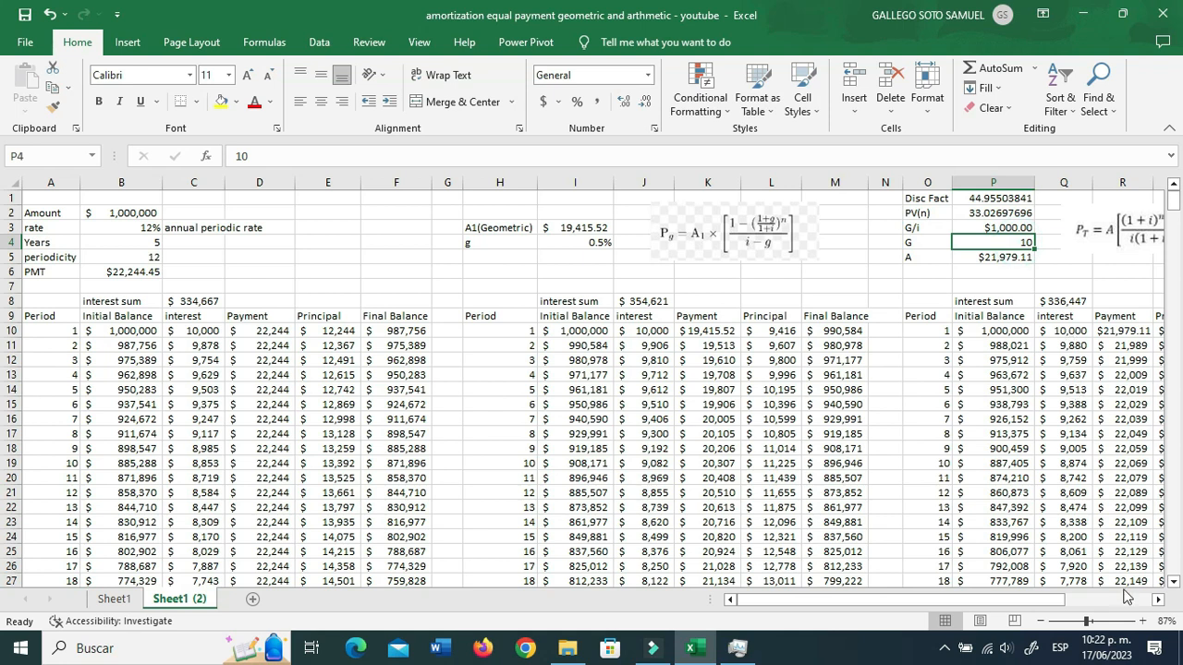
Compare the arithmetic first payment A in P5 with the PMT in B6, and the interest sums in Q8 and C8
{"action": "left_click", "coordinate": [989, 258]}
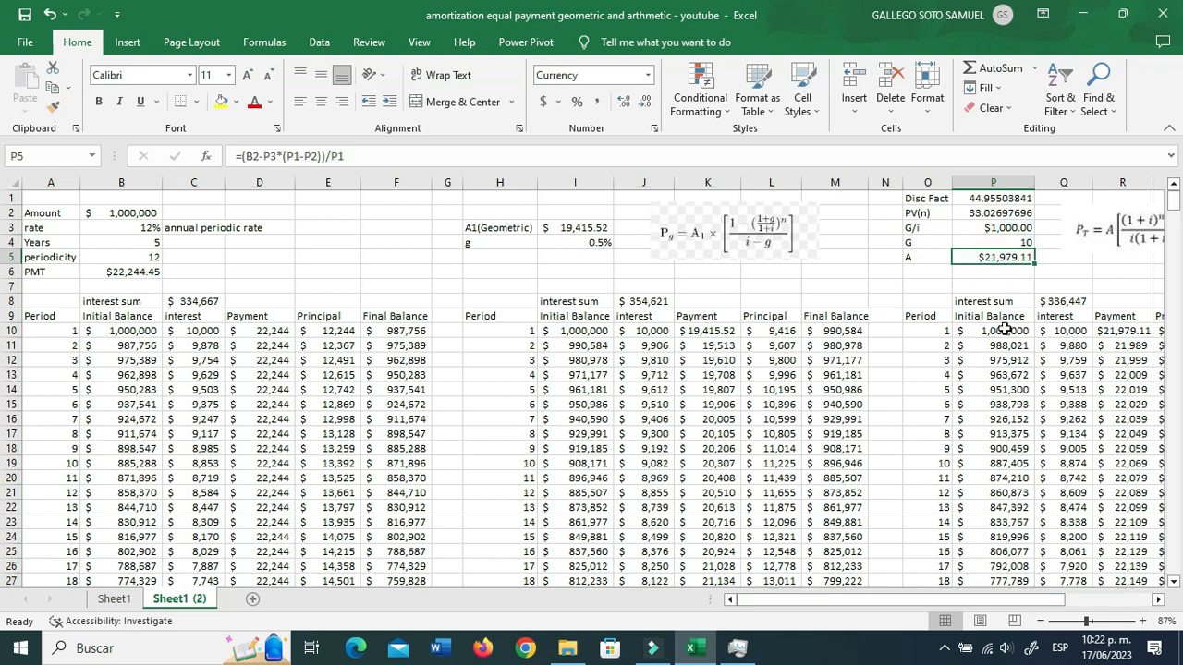
{"action": "left_click", "coordinate": [147, 273]}
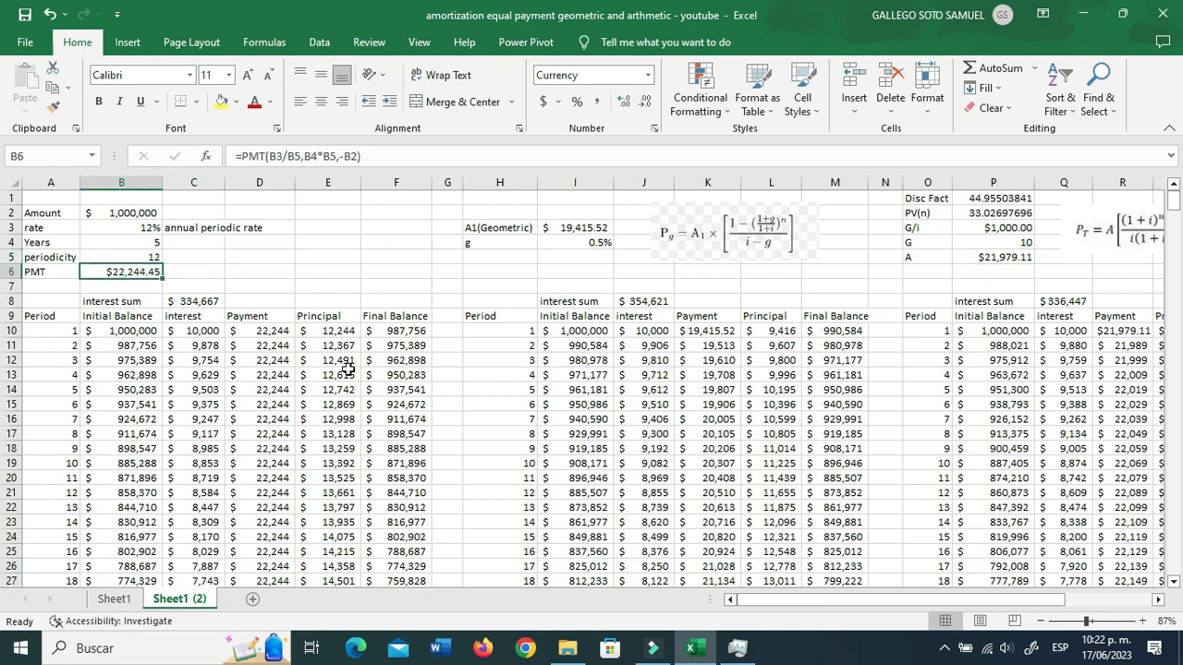
{"action": "left_click", "coordinate": [1063, 302]}
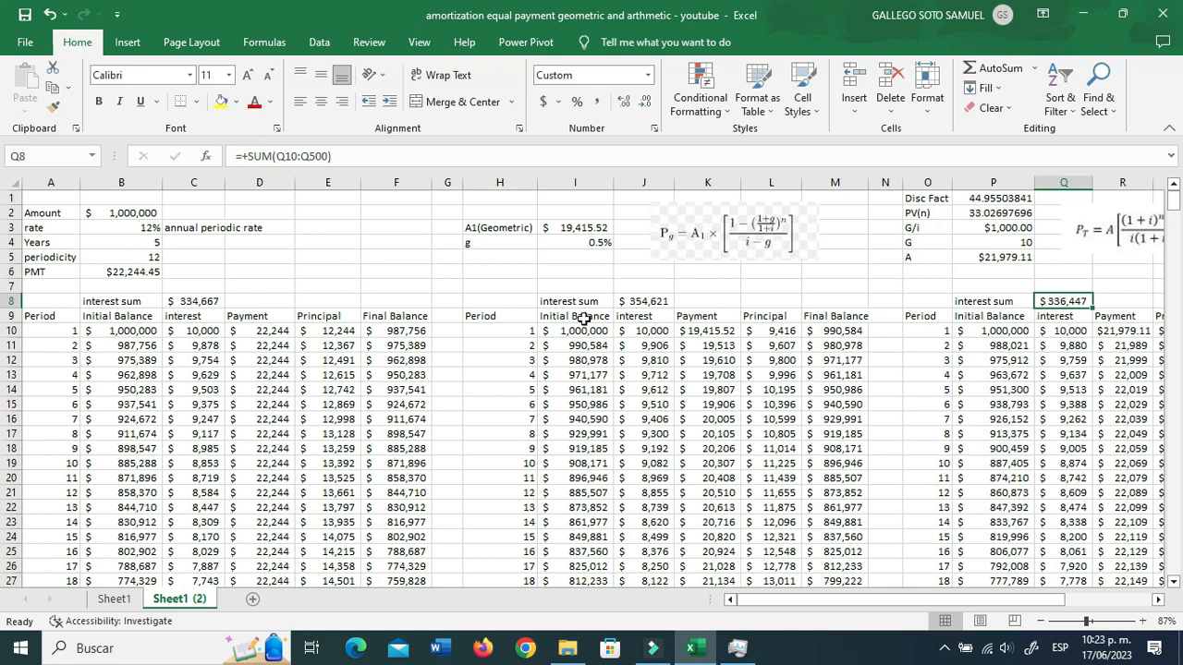
{"action": "left_click", "coordinate": [199, 302]}
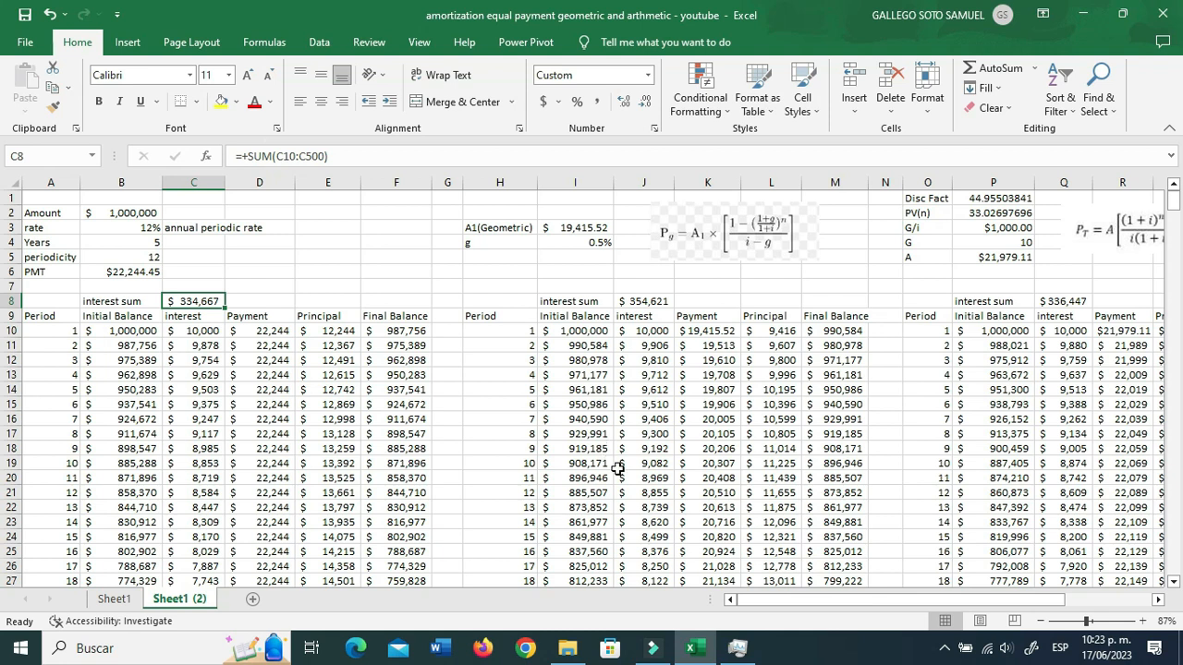
{"action": "left_click", "coordinate": [617, 468]}
{"action": "left_click", "coordinate": [507, 490]}
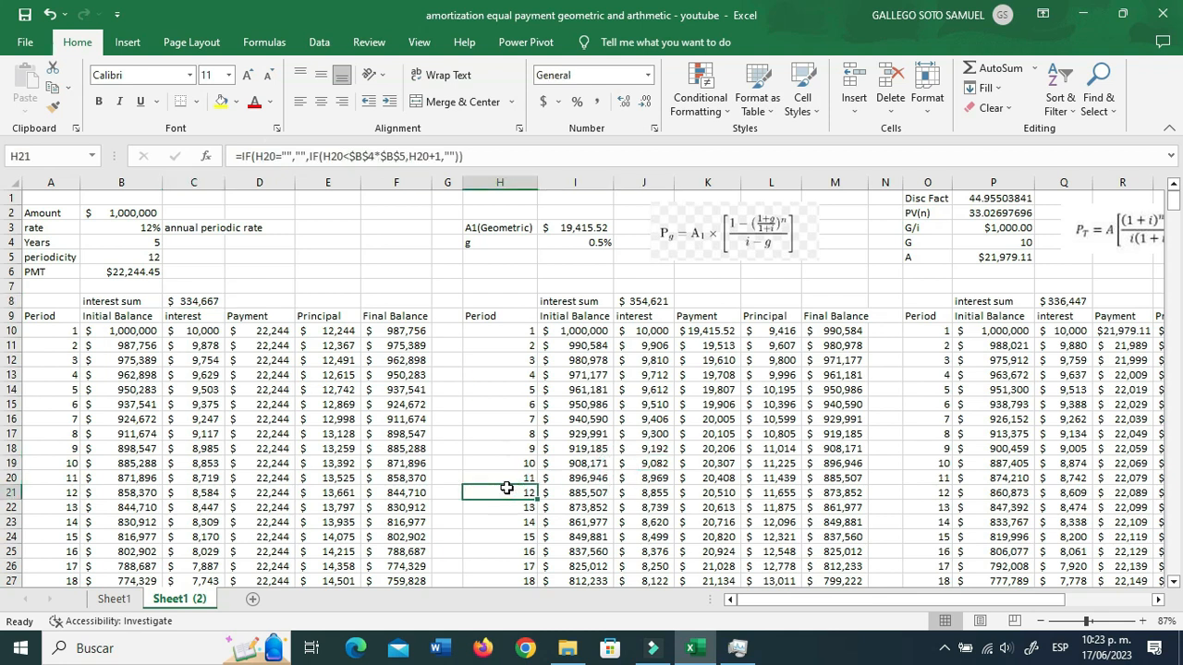
Set the loan term in B4 to 1 year and review both gradients in I4 and P4 and the loan amount
{"action": "left_click", "coordinate": [152, 242]}
{"action": "type", "text": "1"}
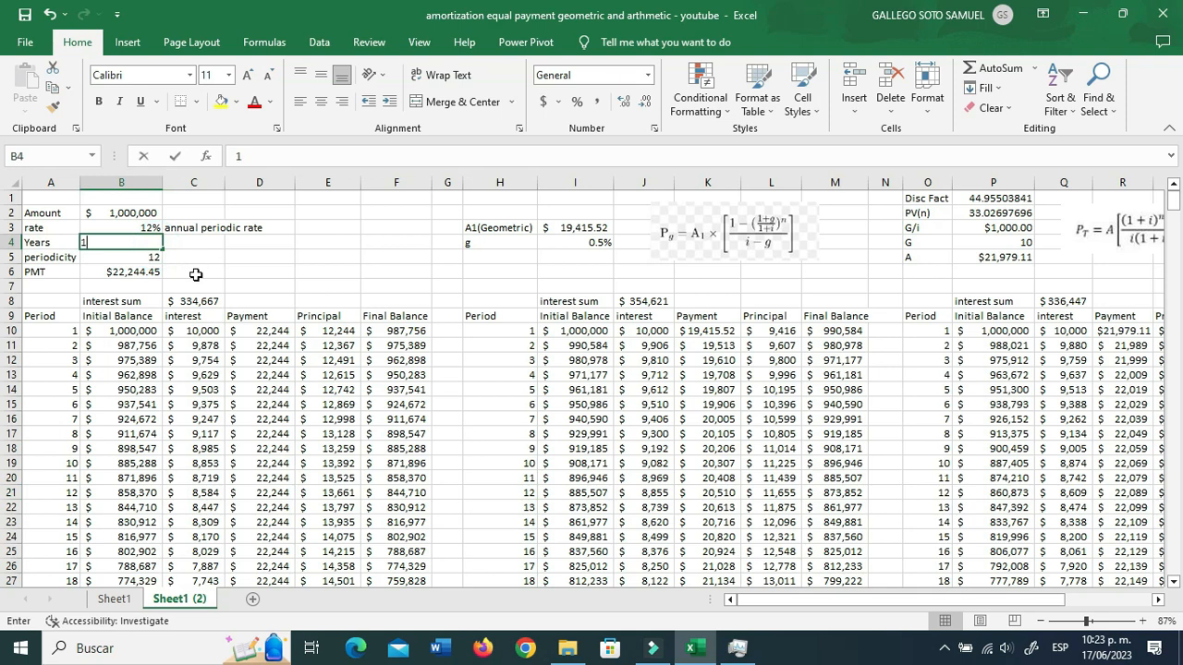
{"action": "left_click", "coordinate": [287, 271]}
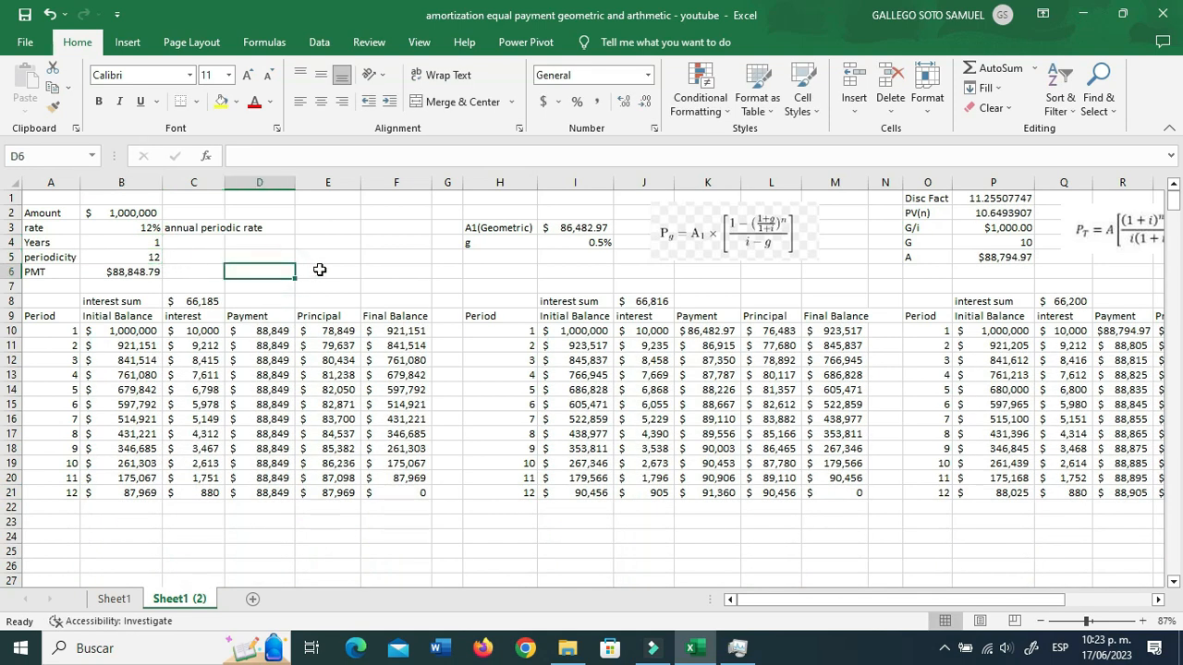
{"action": "left_click", "coordinate": [120, 243]}
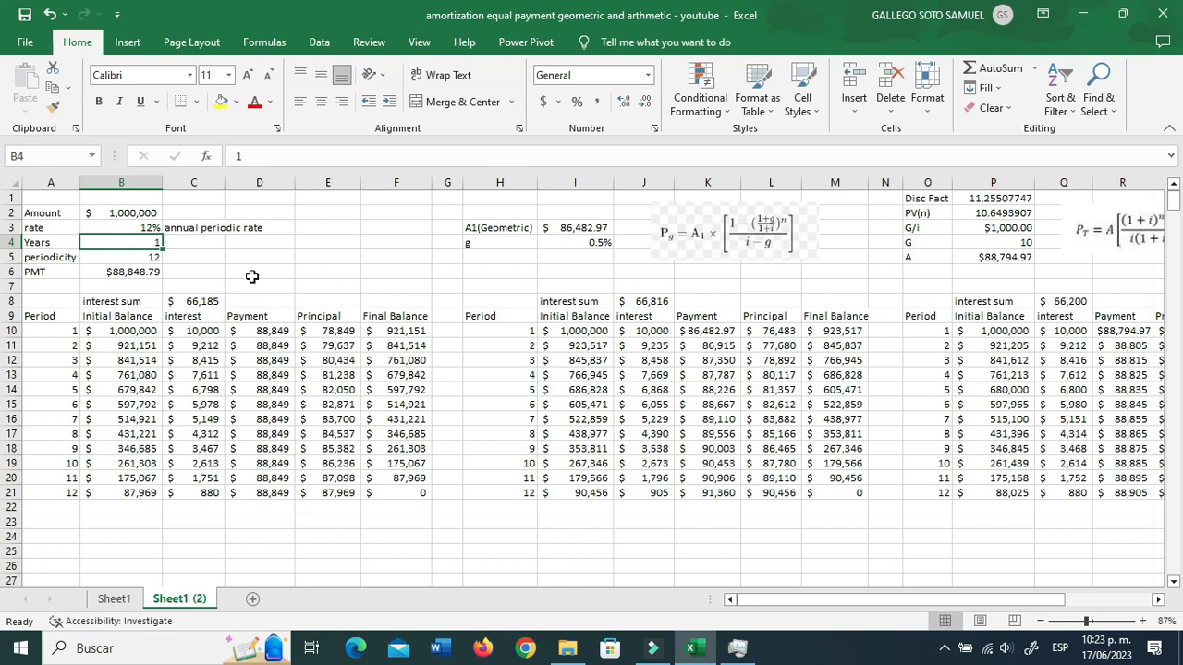
{"action": "left_click", "coordinate": [575, 244]}
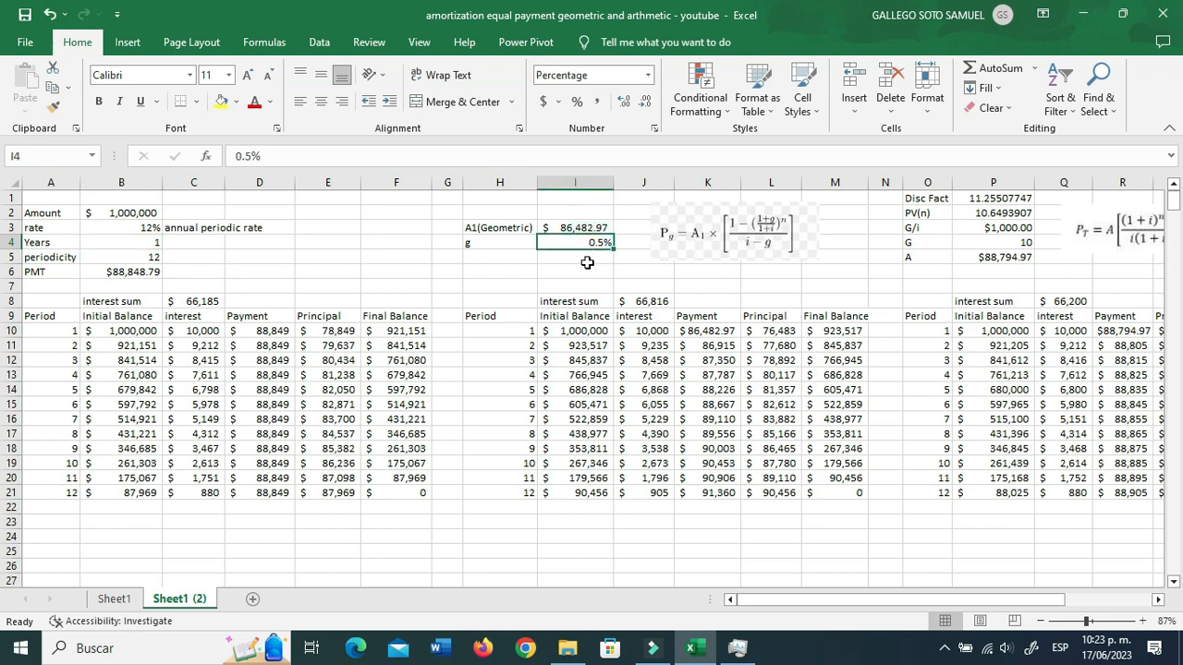
{"action": "left_click", "coordinate": [1005, 235]}
{"action": "left_click", "coordinate": [996, 244]}
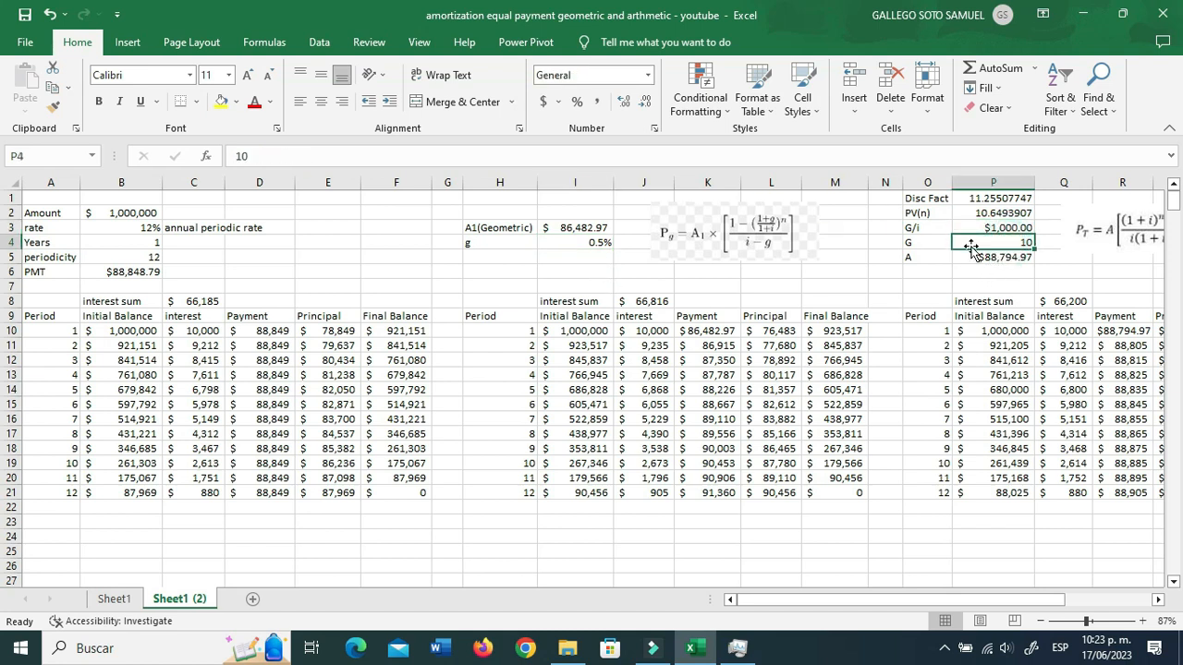
{"action": "left_click", "coordinate": [804, 277]}
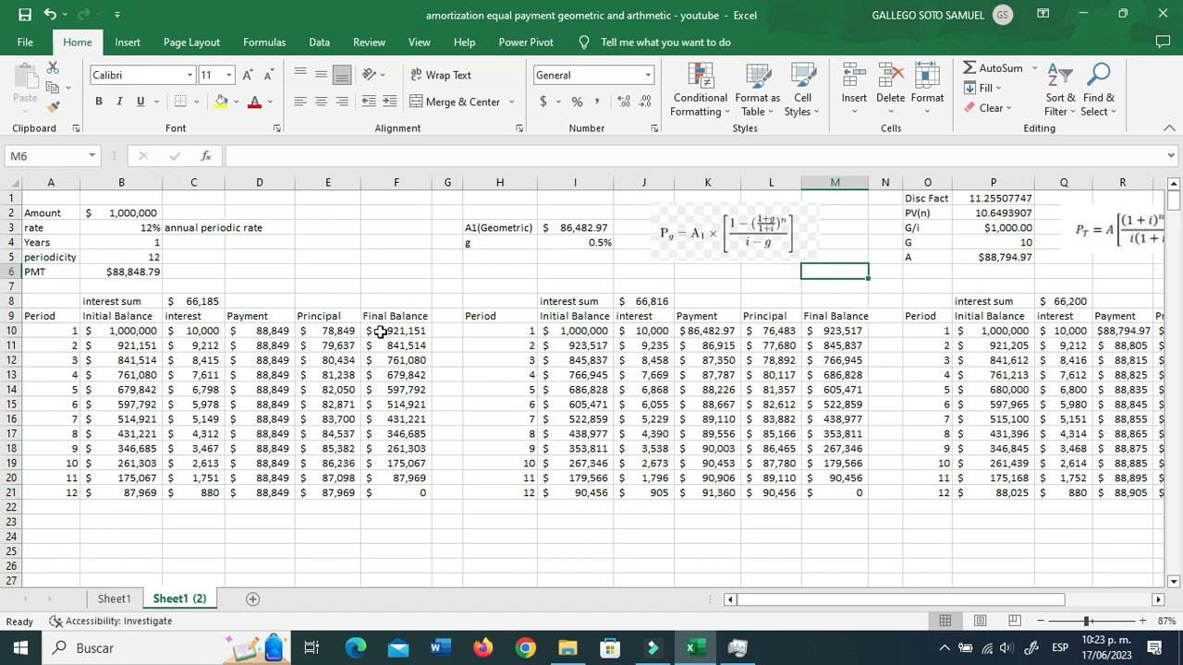
{"action": "left_click", "coordinate": [121, 214]}
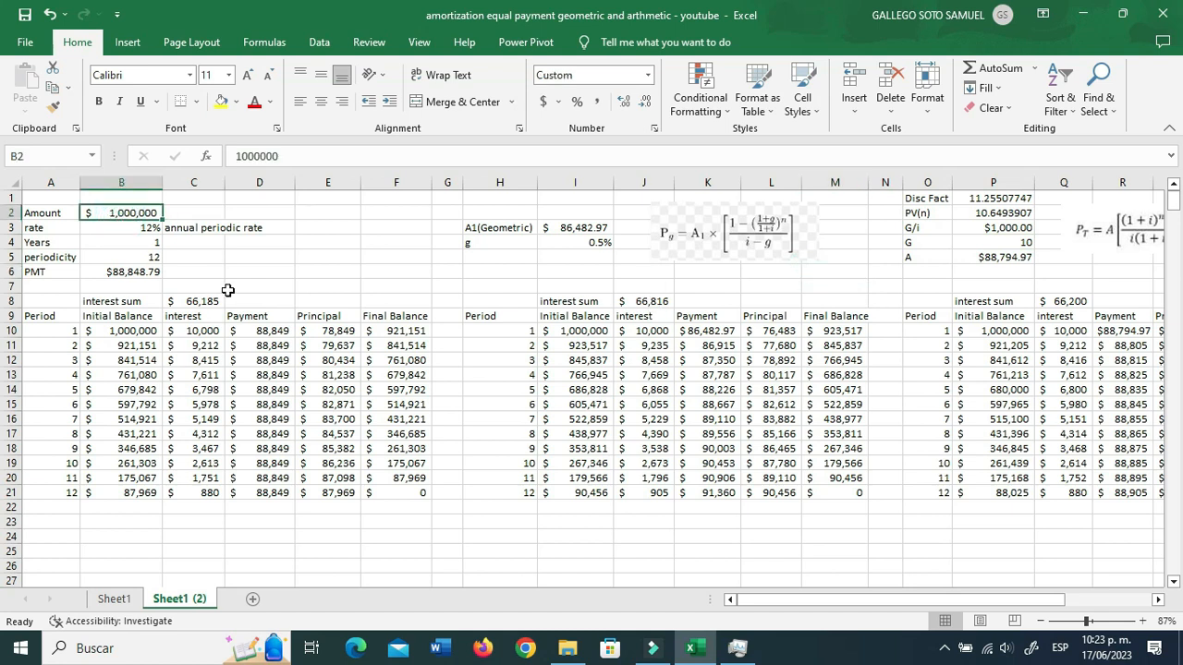
Set the loan term in B4 to 2 years and compare the interest sums in C8, J8 and Q8
{"action": "left_click", "coordinate": [155, 244]}
{"action": "type", "text": "2"}
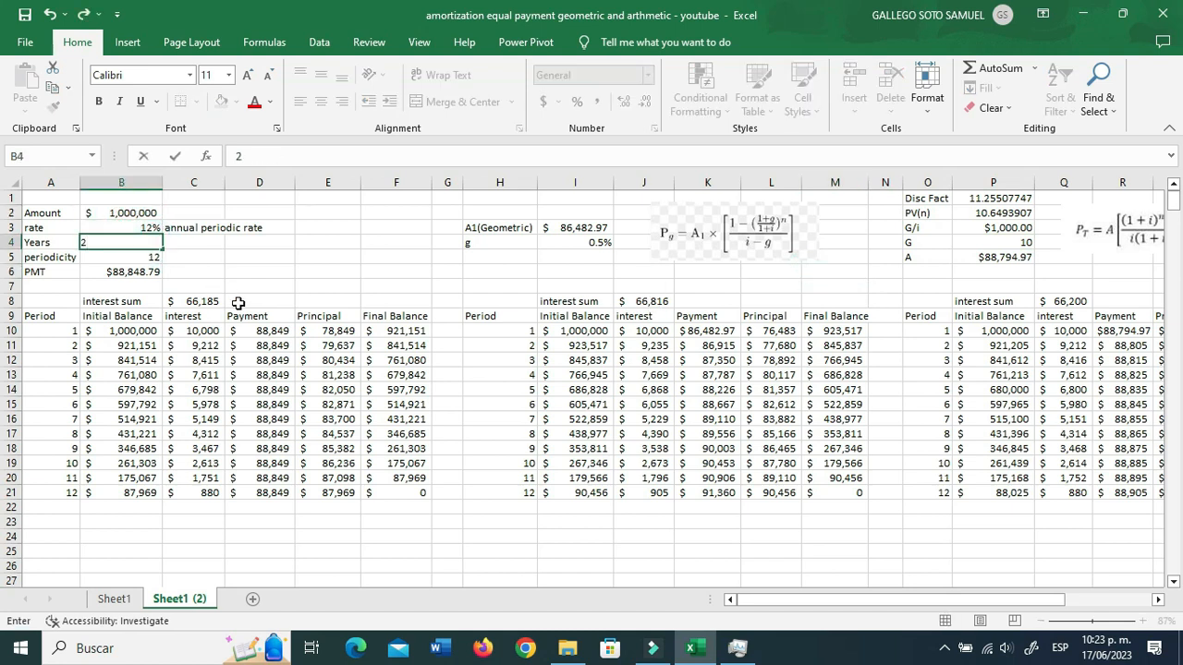
{"action": "key", "text": "Return"}
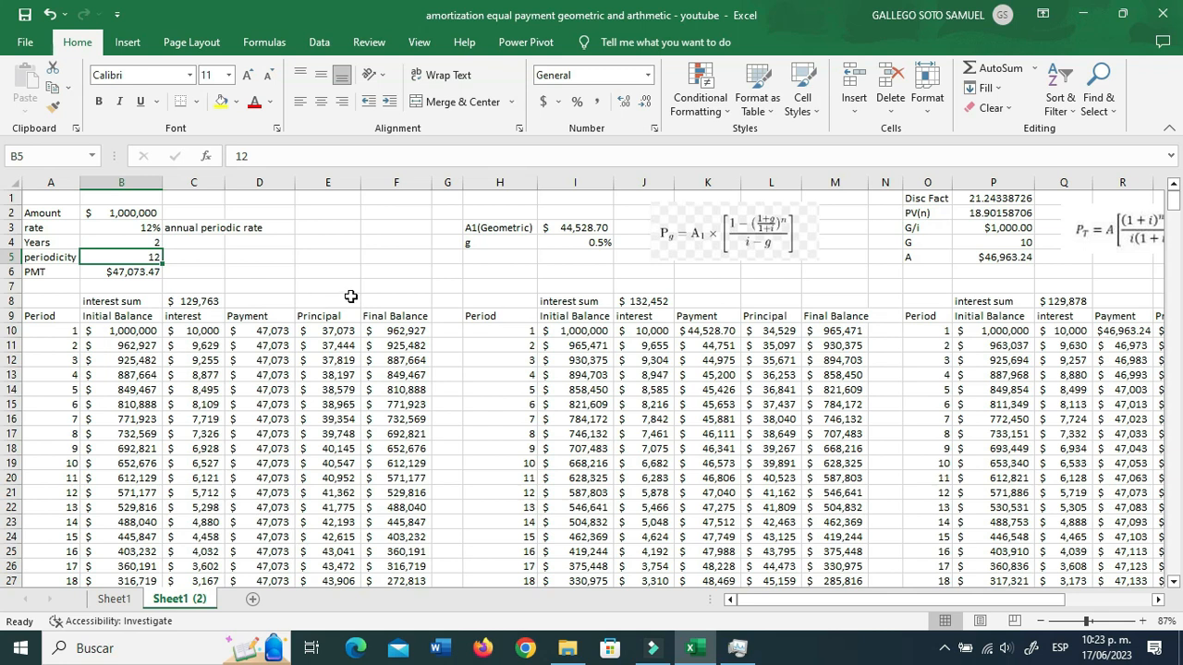
{"action": "left_click", "coordinate": [638, 301]}
{"action": "left_click", "coordinate": [192, 302]}
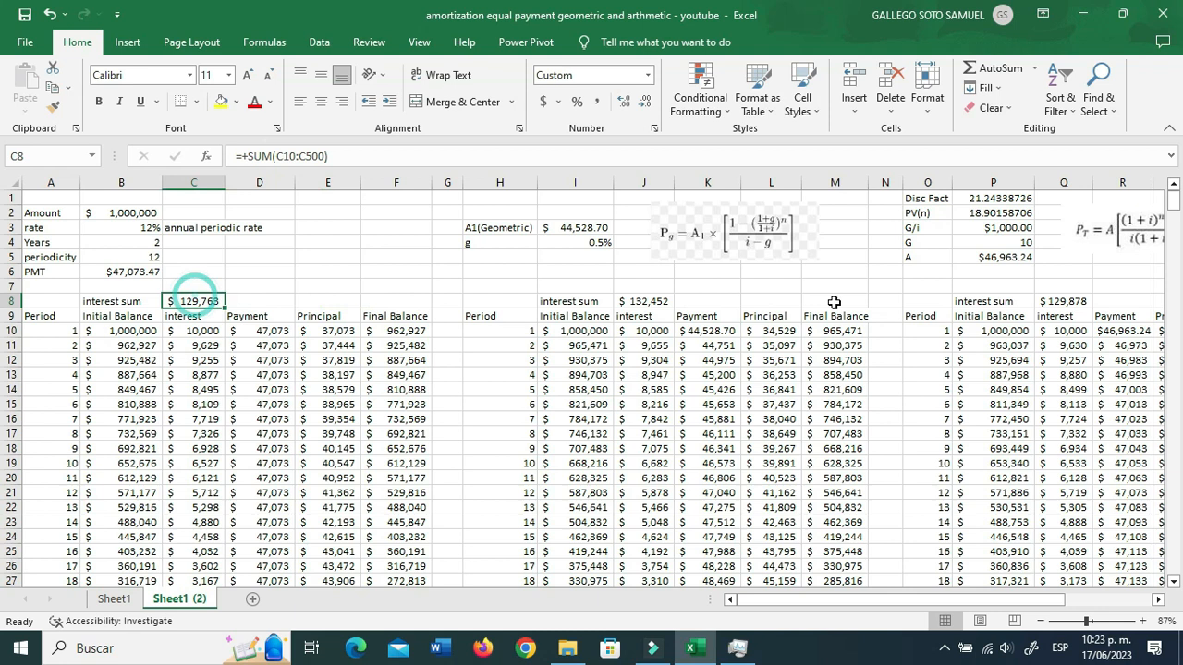
{"action": "left_click", "coordinate": [631, 300]}
{"action": "left_click", "coordinate": [1053, 301]}
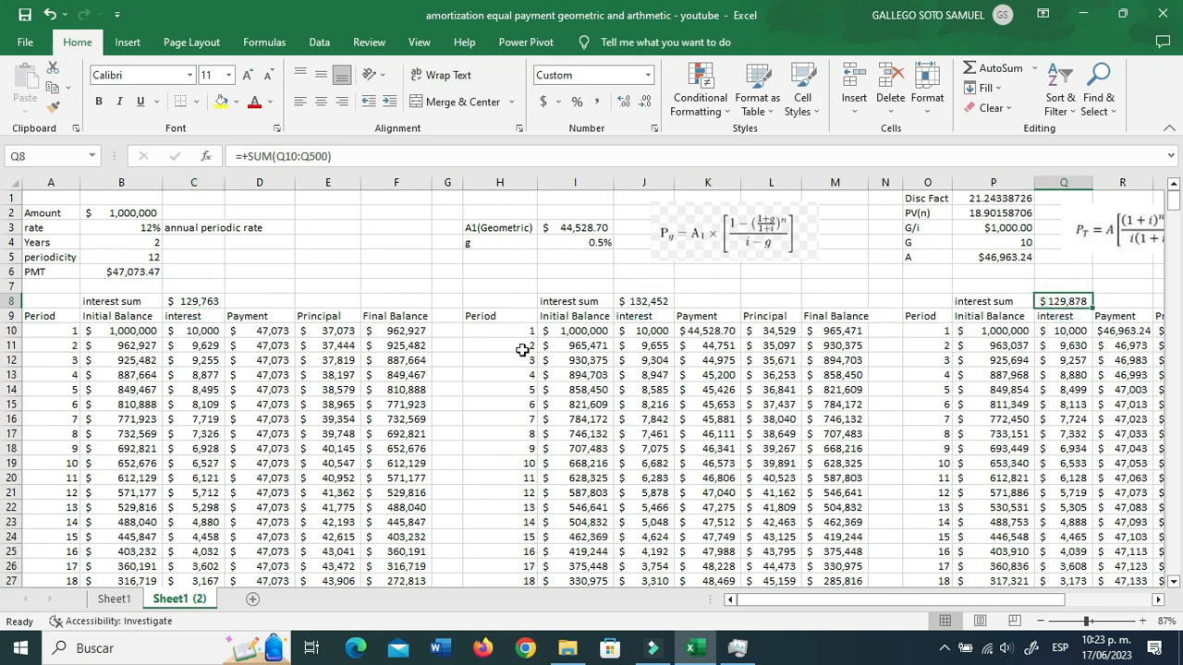
Set the loan term in B4 to 5 years
{"action": "left_click", "coordinate": [146, 242]}
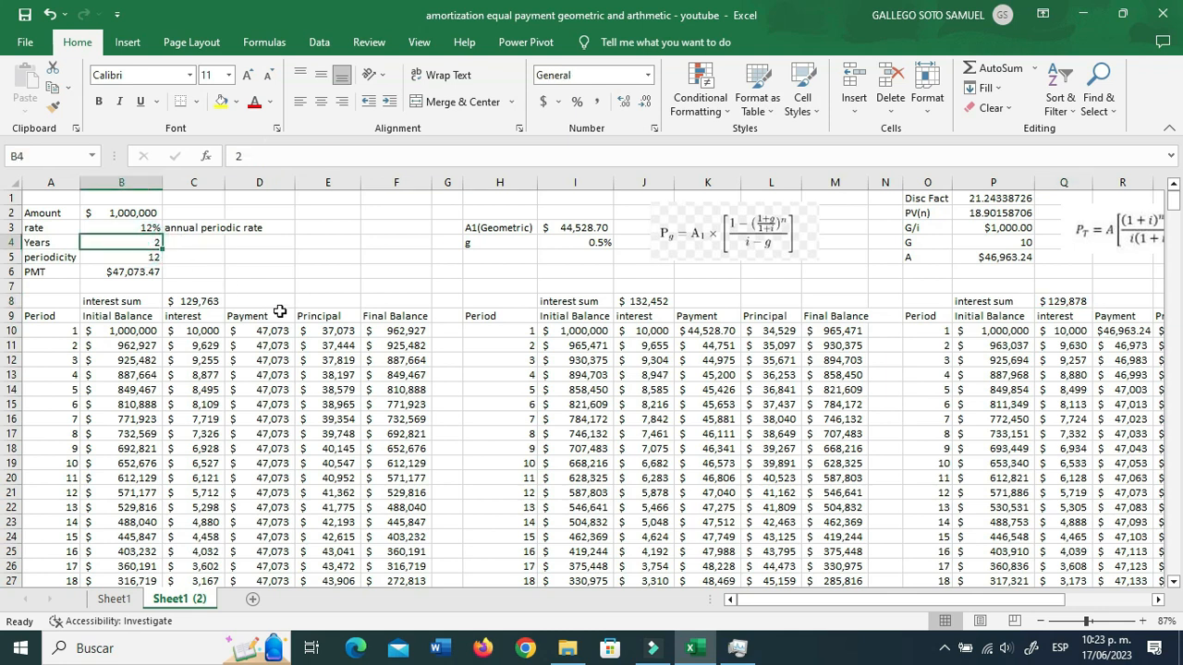
{"action": "type", "text": "5"}
{"action": "key", "text": "Return"}
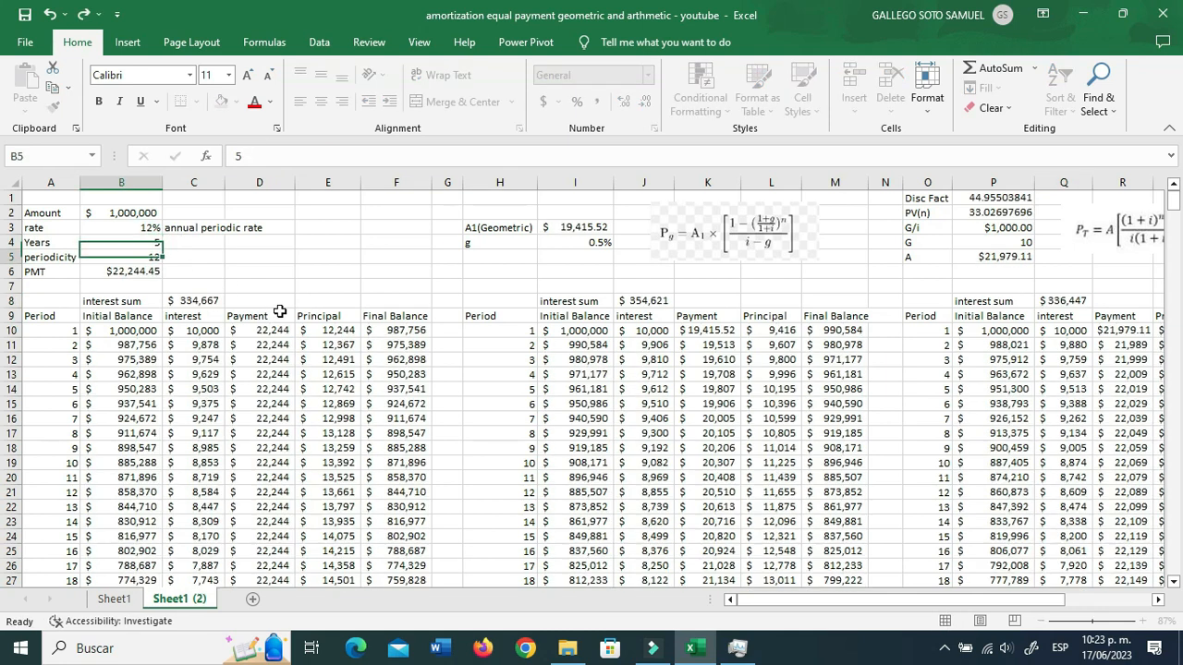
Compare the geometric gradient interest sum in J8 with the equal payment interest sum in C8
{"action": "left_click", "coordinate": [724, 482]}
{"action": "left_click", "coordinate": [638, 303]}
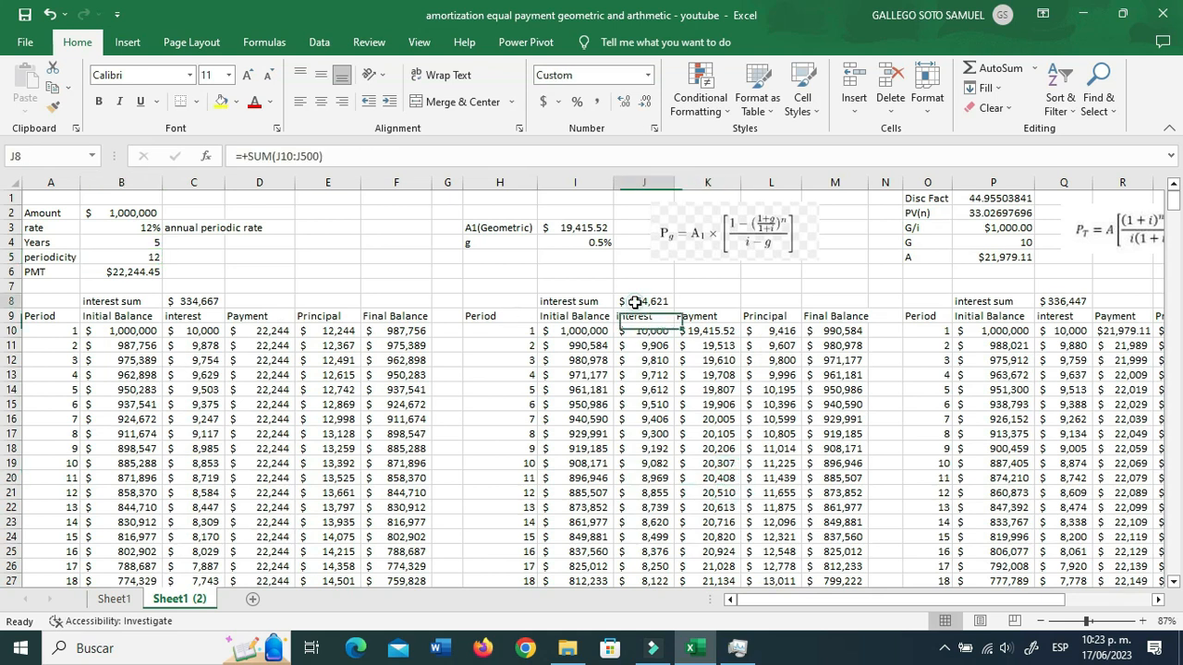
{"action": "left_click", "coordinate": [201, 304]}
Set the arithmetic gradient G in P4 to 100
{"action": "left_click", "coordinate": [993, 244]}
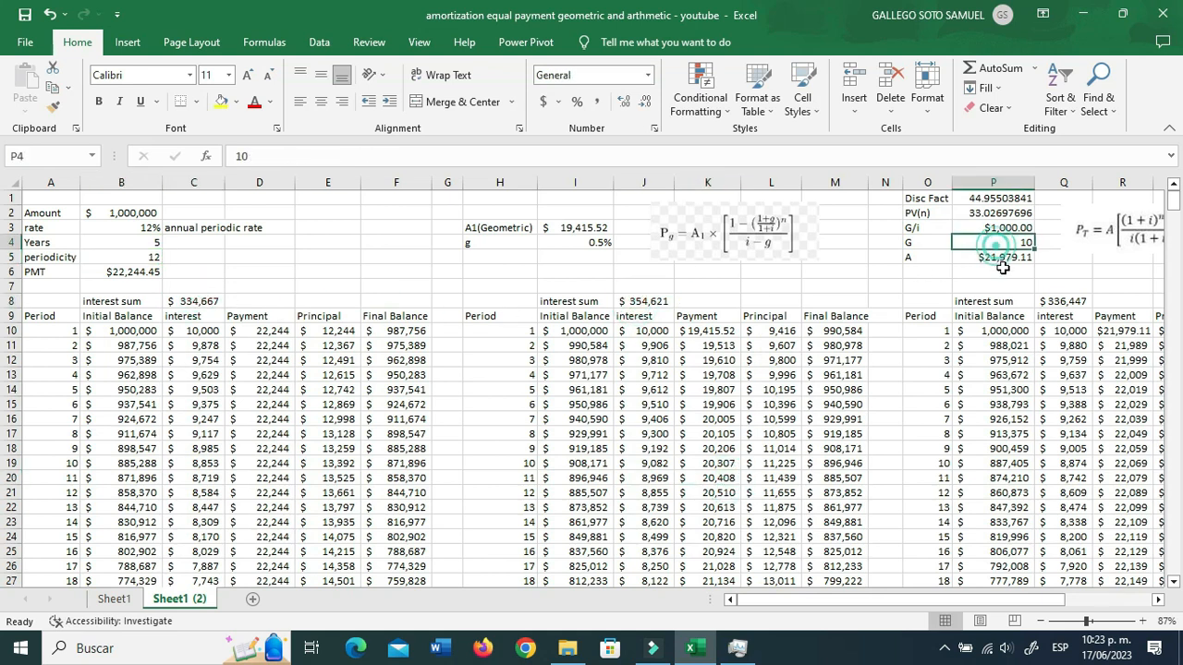
{"action": "type", "text": "2"}
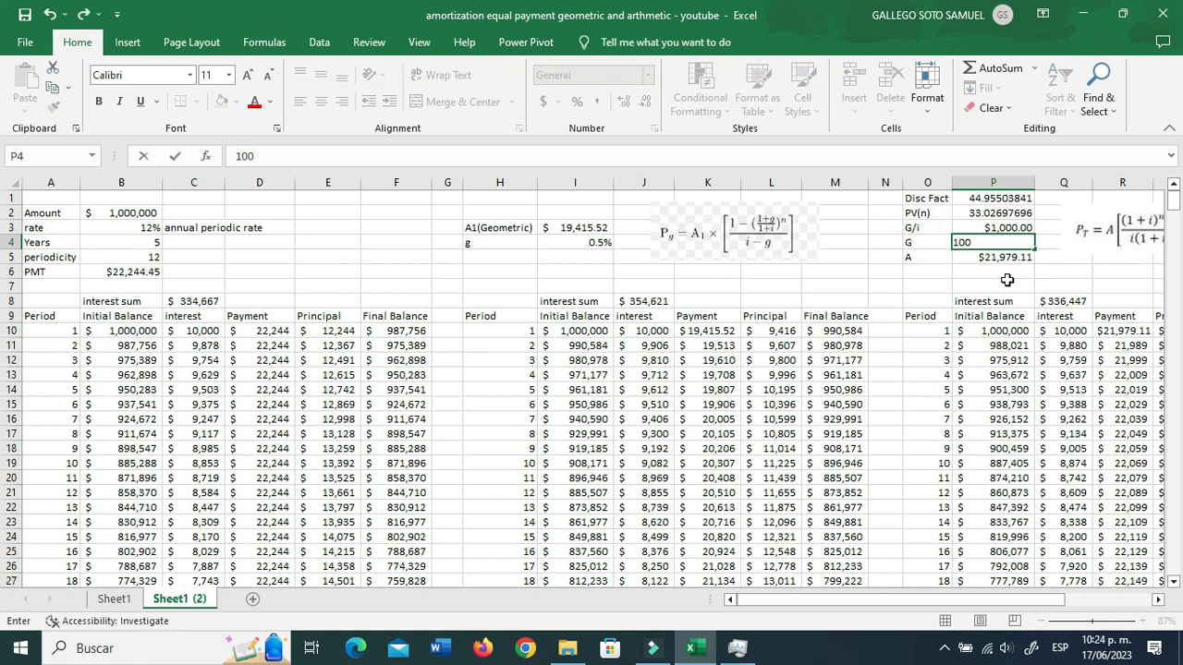
{"action": "key", "text": "Return"}
{"action": "left_click", "coordinate": [887, 359]}
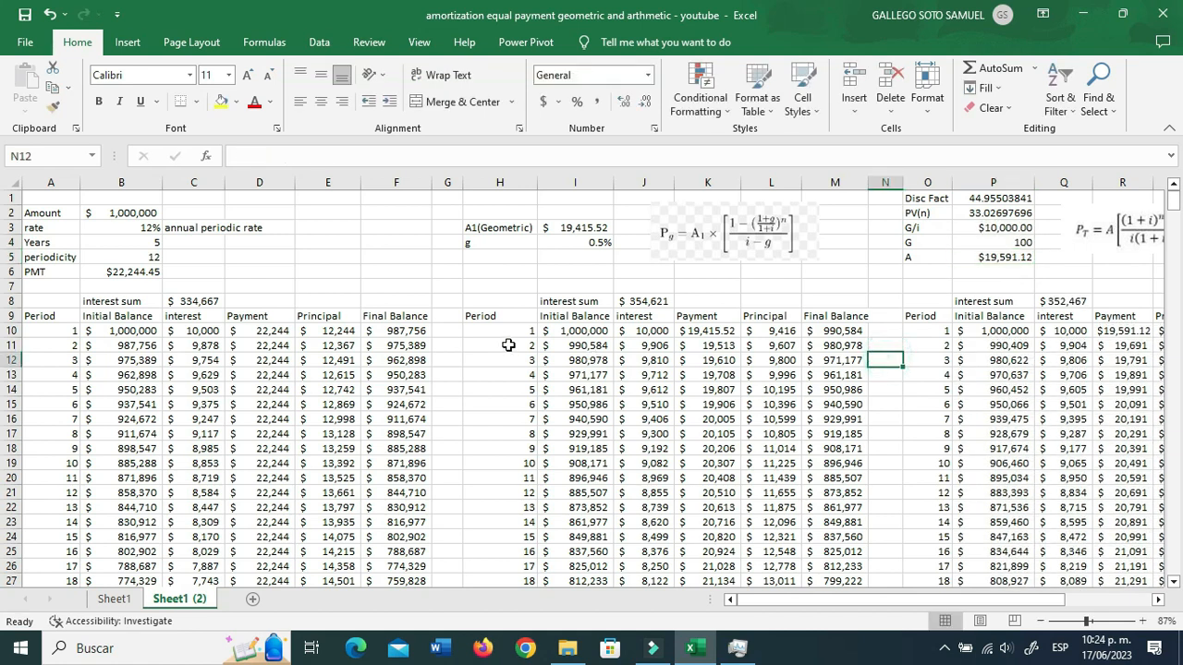
Review the gradient in P4 and compare the arithmetic interest sum in Q8 with the geometric one in J8
{"action": "left_click", "coordinate": [1002, 297]}
{"action": "left_click", "coordinate": [1012, 242]}
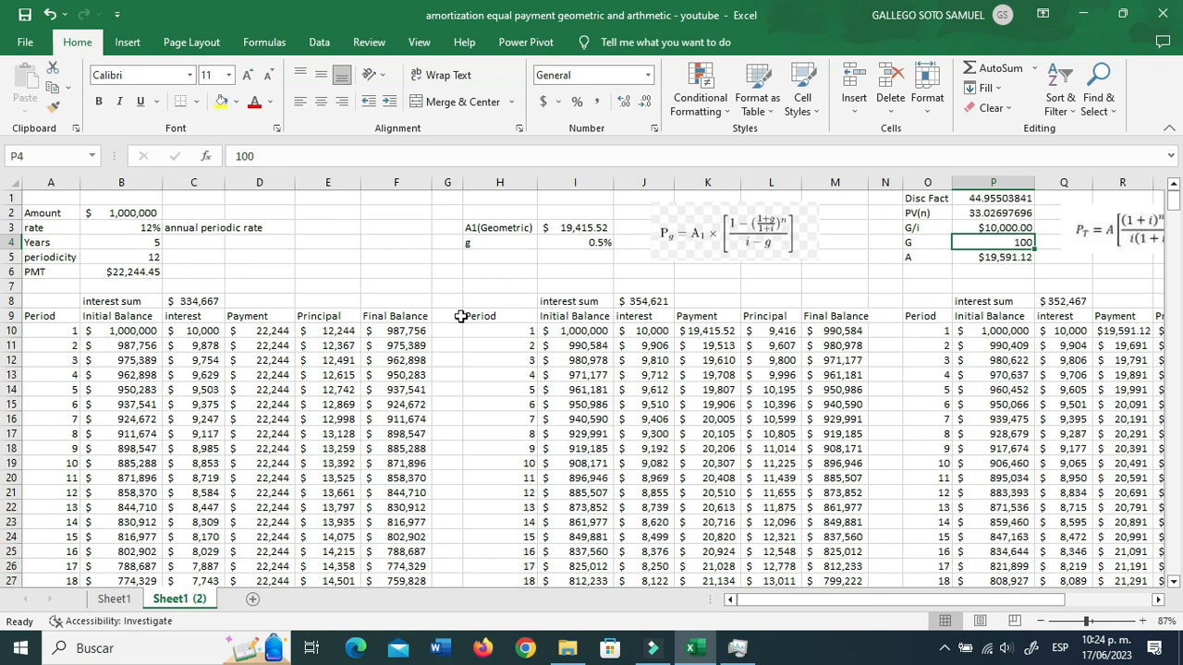
{"action": "left_click", "coordinate": [1065, 302]}
{"action": "left_click", "coordinate": [654, 311]}
Set the loan term in B4 to 1 year and compare the interest sums in J8 and Q8
{"action": "left_click", "coordinate": [152, 241]}
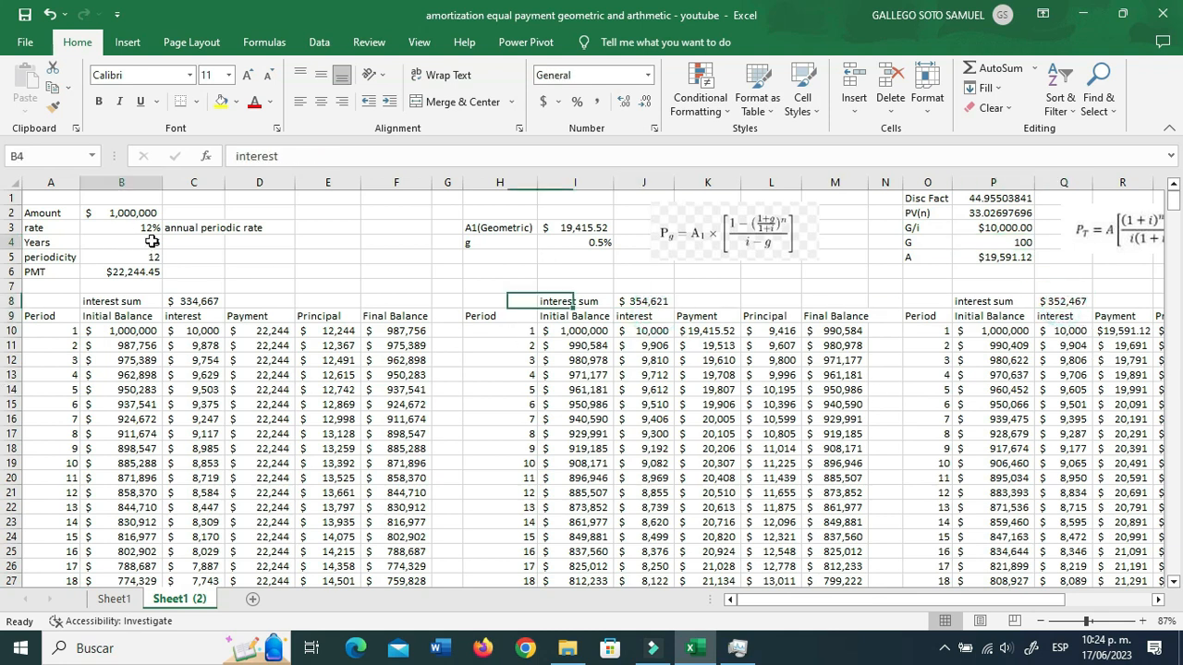
{"action": "key", "text": "BackSpace"}
{"action": "type", "text": "1"}
{"action": "key", "text": "Return"}
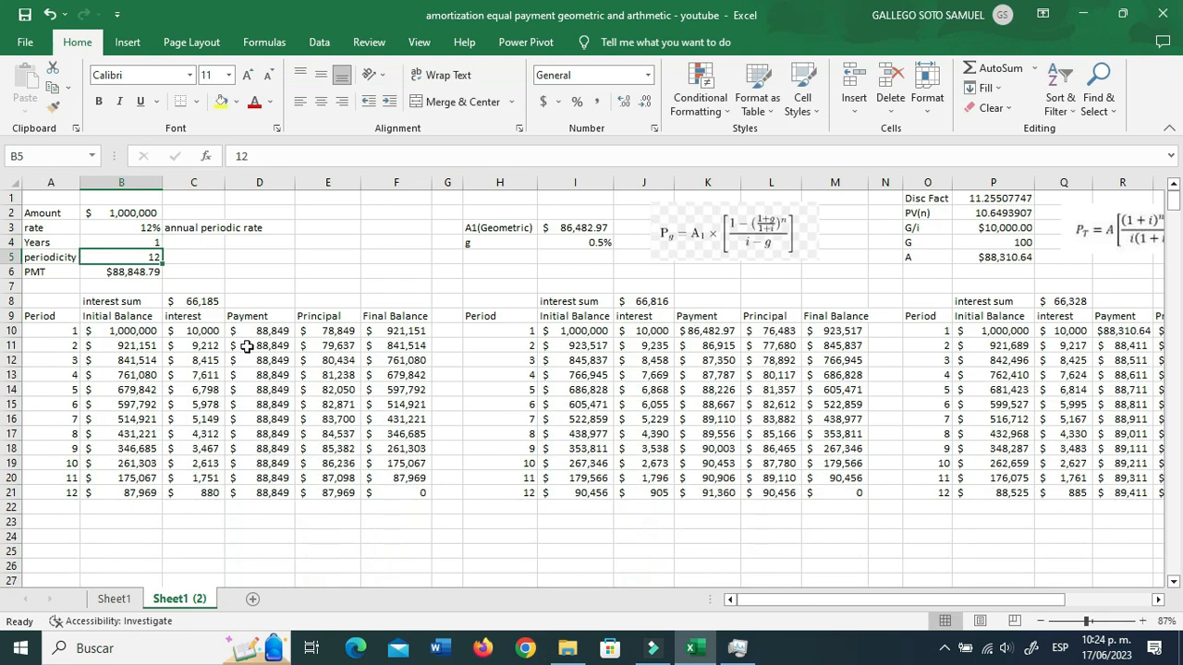
{"action": "left_click", "coordinate": [652, 302]}
{"action": "left_click", "coordinate": [1077, 302]}
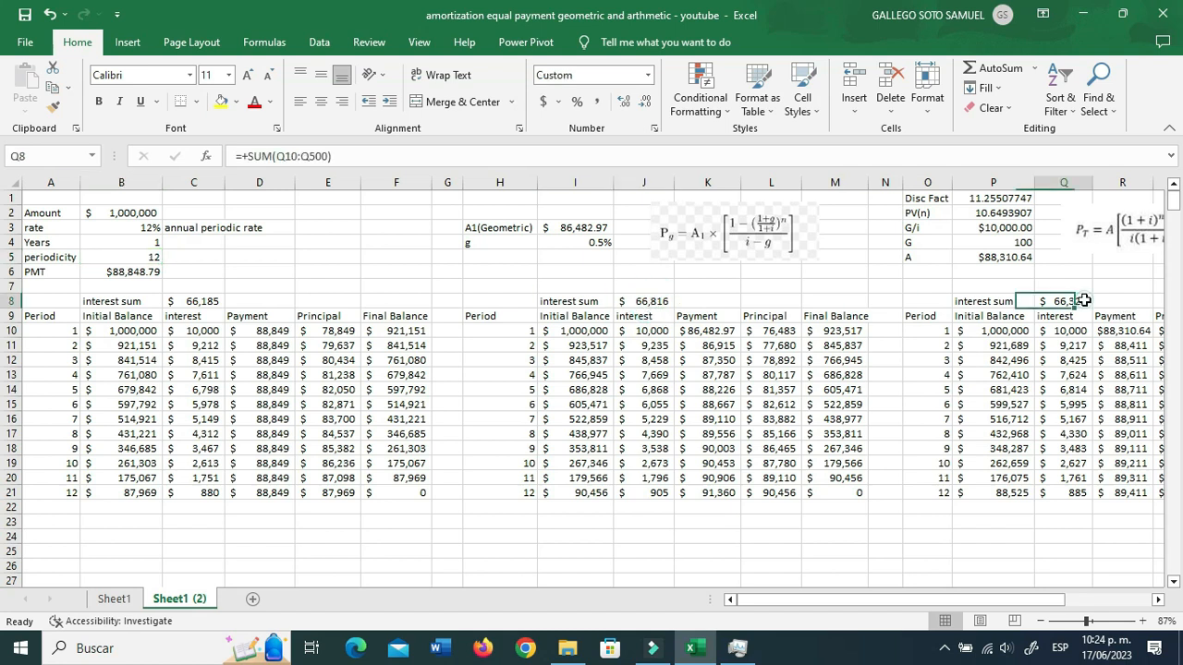
Set the loan term in B4 to 20 years
{"action": "left_click", "coordinate": [138, 242]}
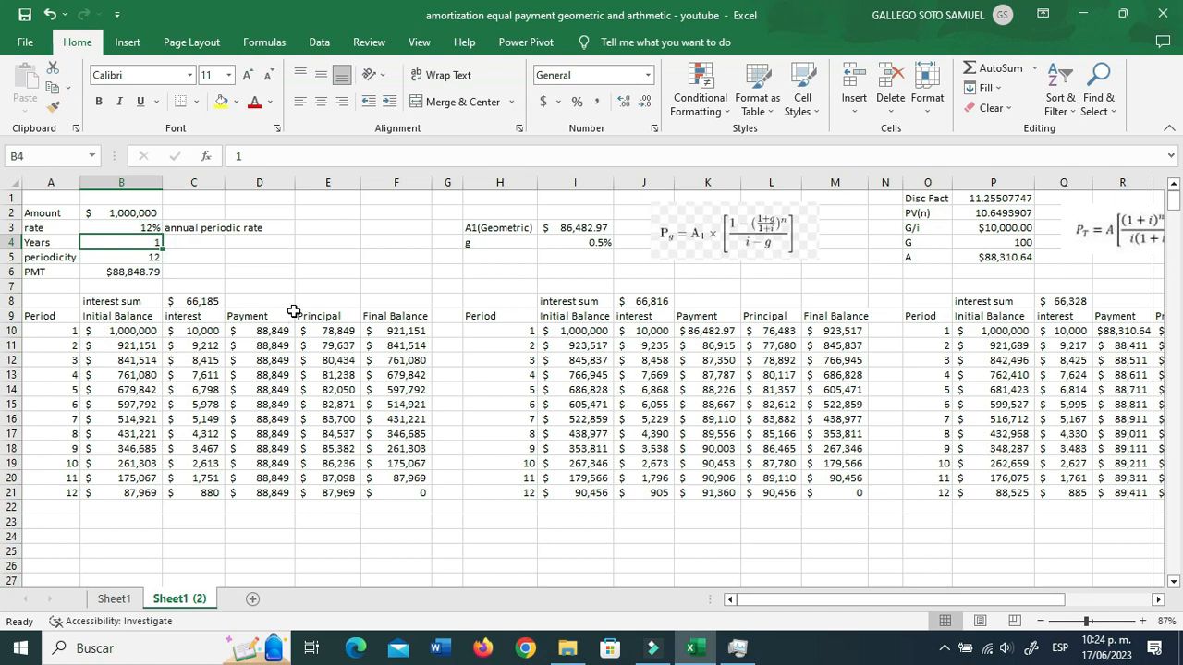
{"action": "type", "text": "20"}
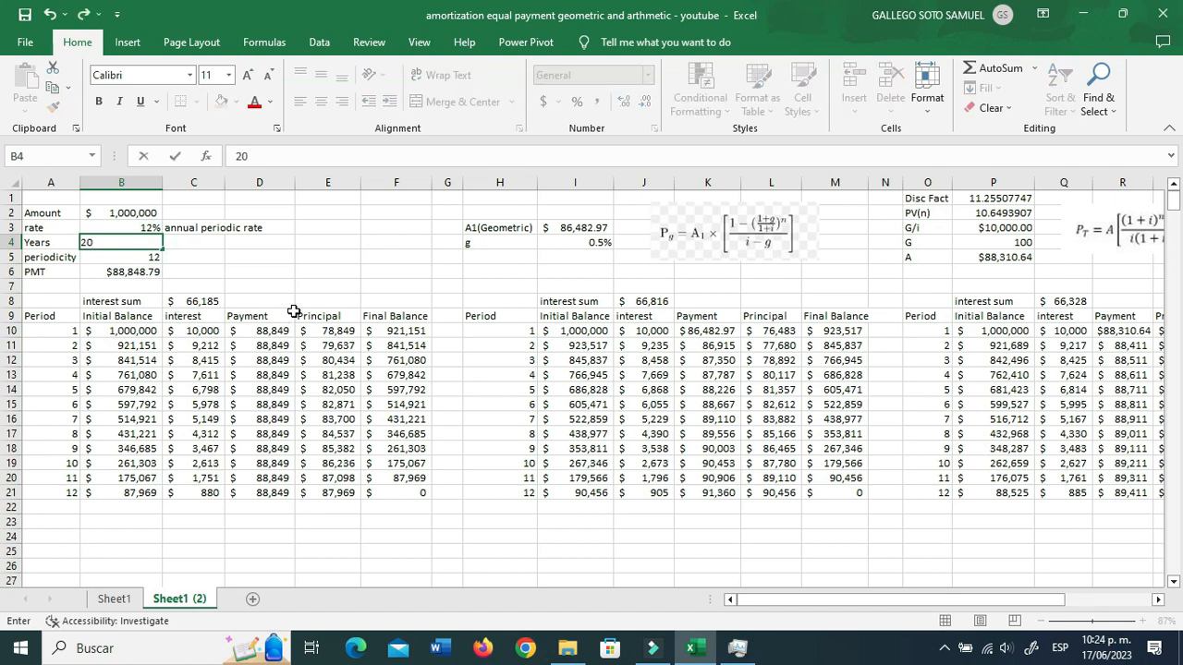
{"action": "key", "text": "Return"}
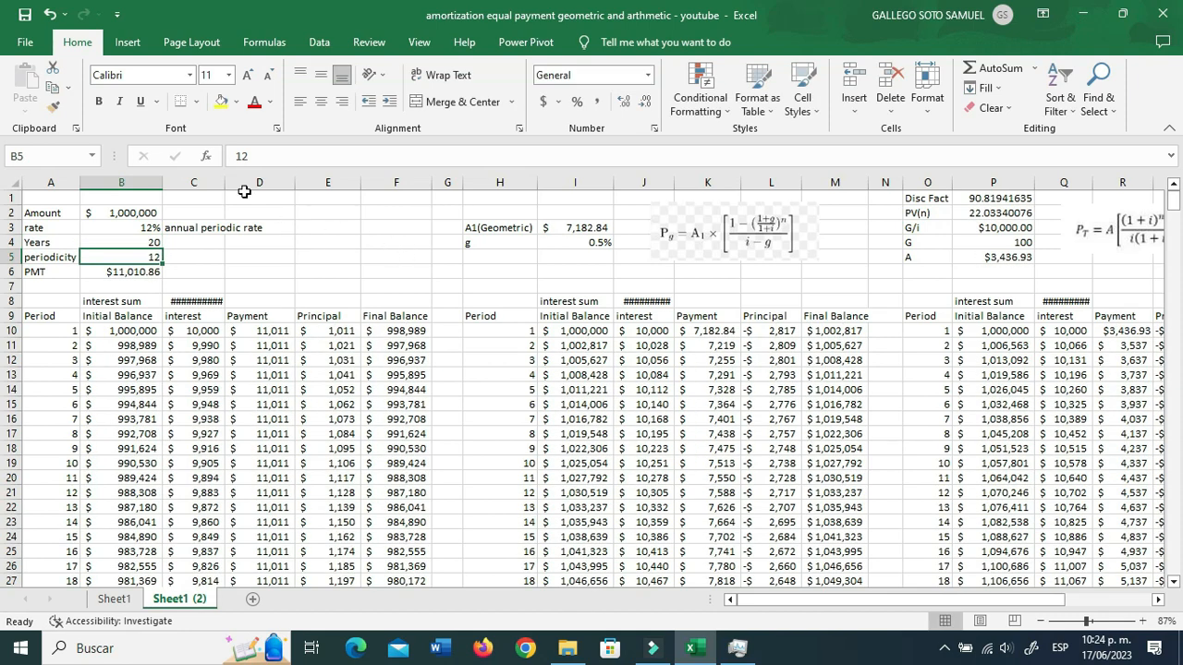
Set the loan term in B4 to 10 years
{"action": "left_click", "coordinate": [159, 245]}
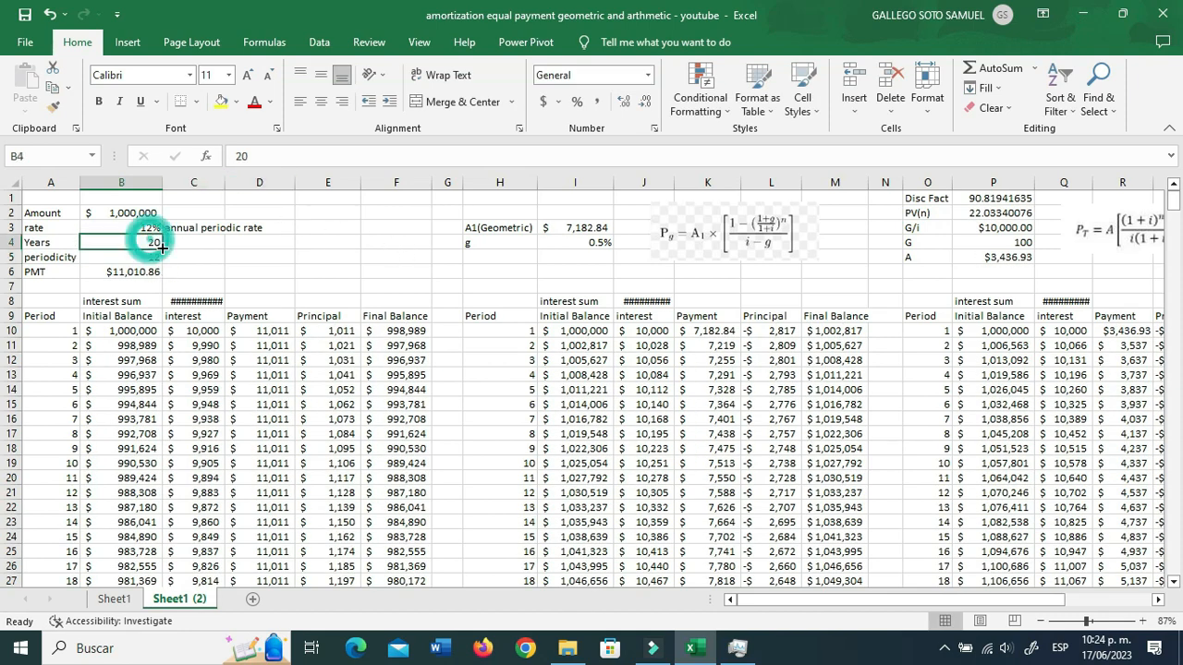
{"action": "type", "text": "10"}
{"action": "key", "text": "ctrl+Return"}
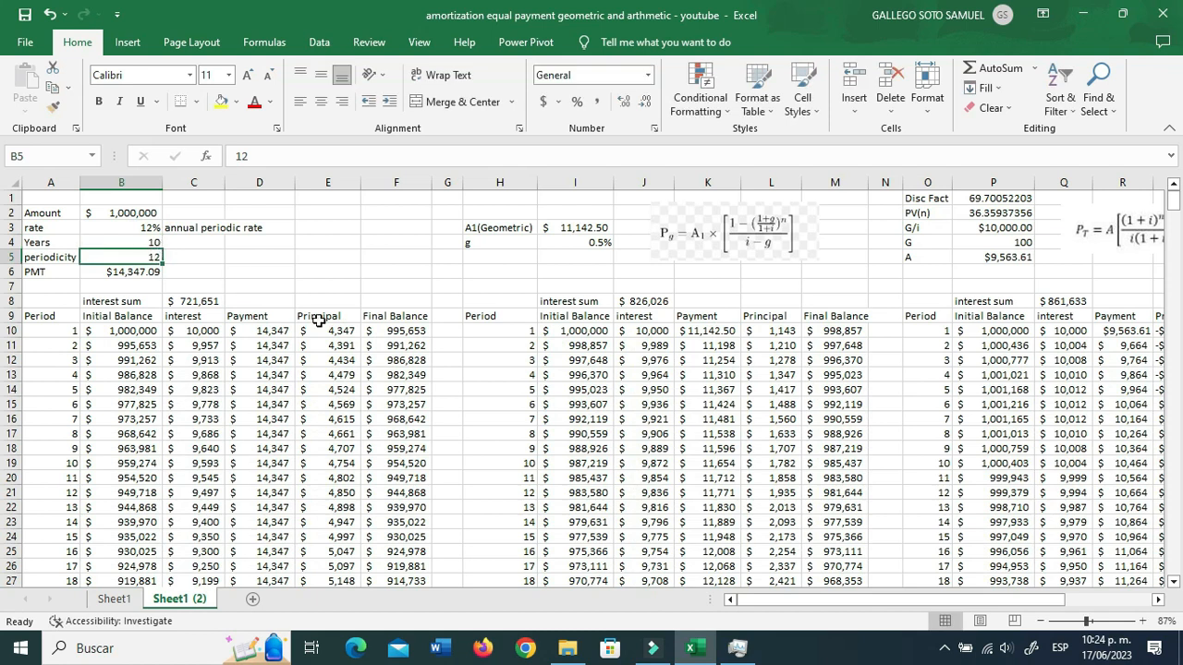
Compare the interest sums of the equal, geometric and arithmetic tables in C8, J8 and Q8
{"action": "left_click", "coordinate": [927, 345]}
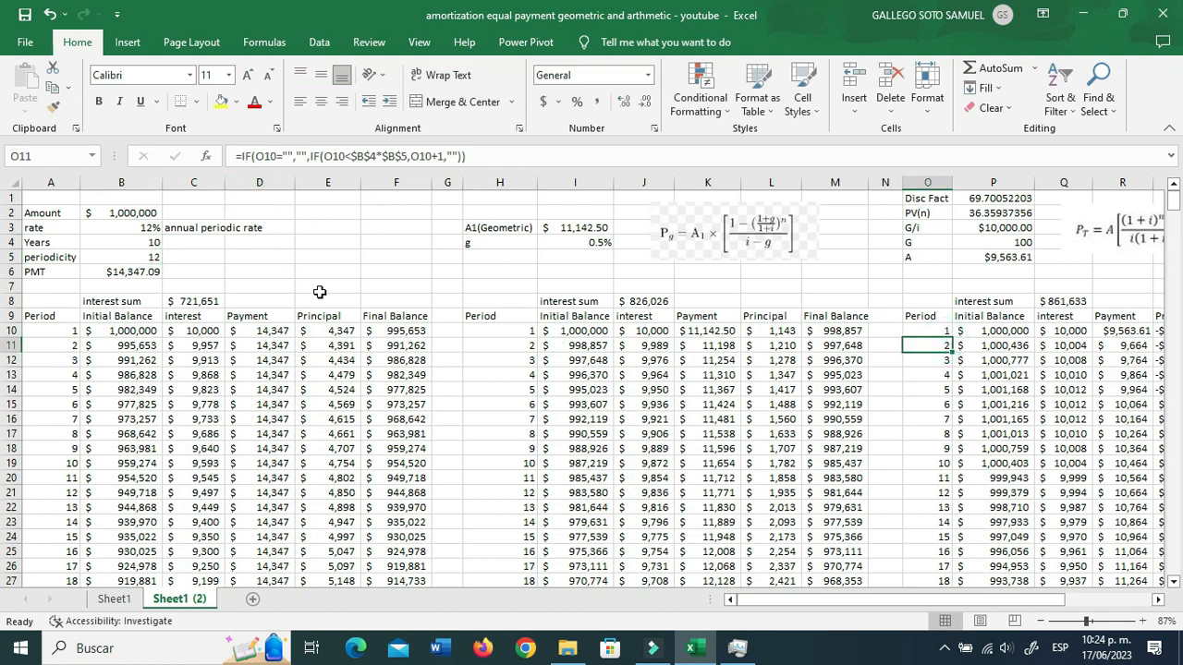
{"action": "left_click", "coordinate": [216, 304]}
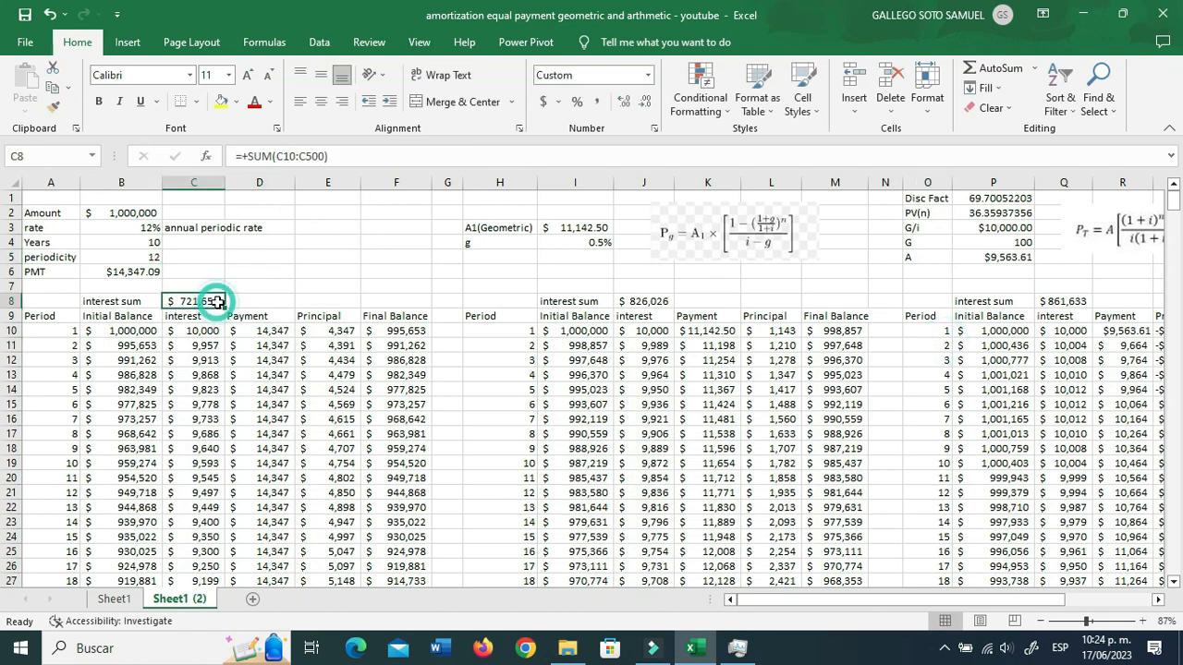
{"action": "left_click", "coordinate": [642, 302]}
{"action": "left_click", "coordinate": [1063, 302]}
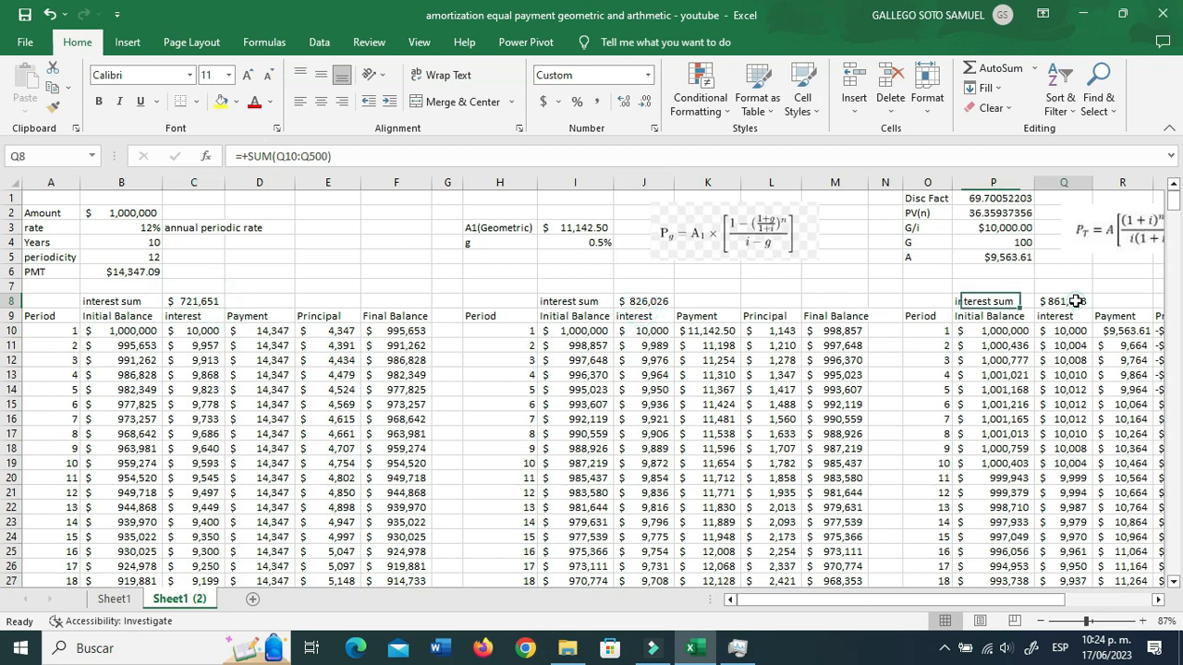
{"action": "left_click", "coordinate": [642, 303]}
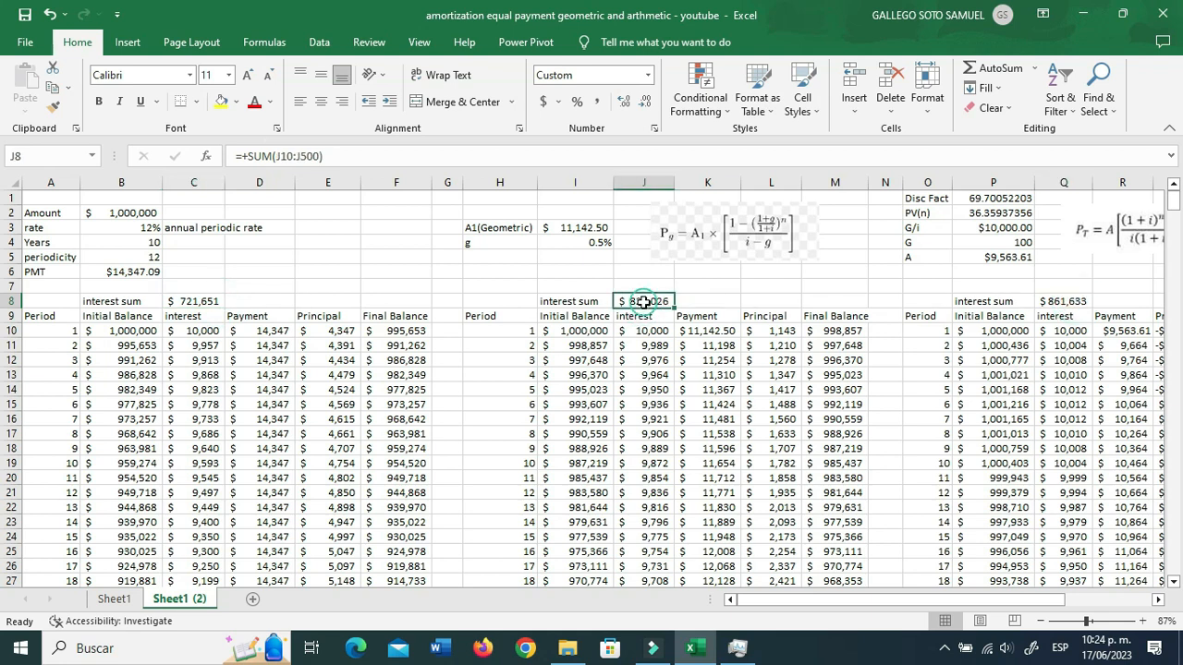
{"action": "left_click", "coordinate": [177, 302]}
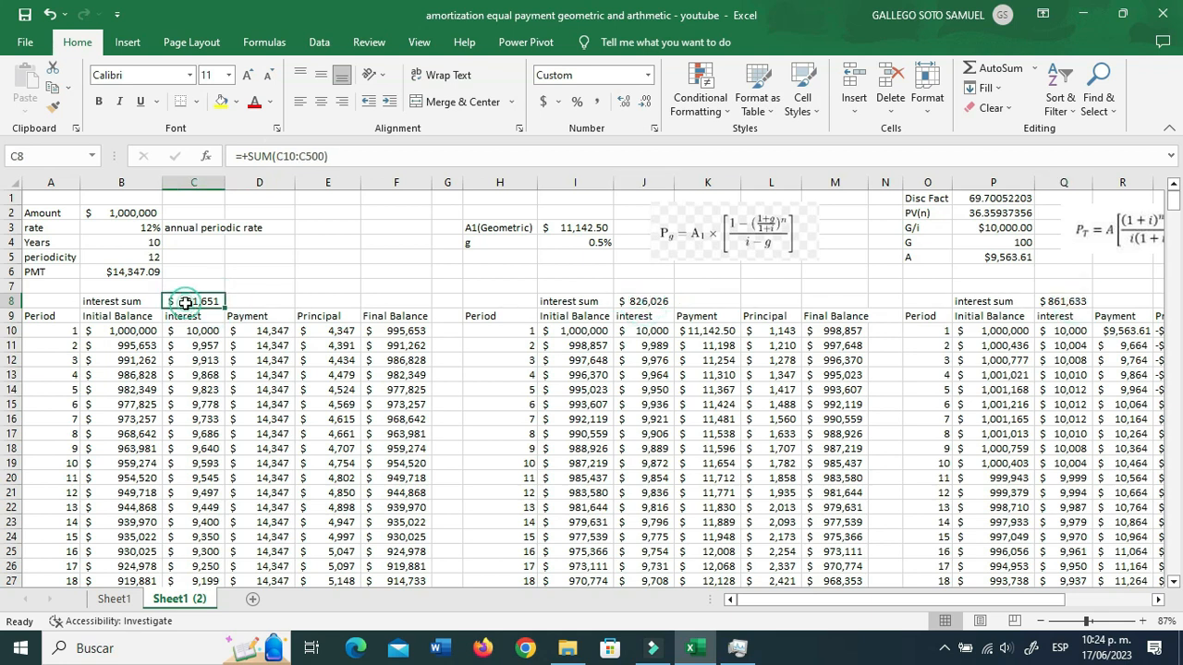
{"action": "left_click", "coordinate": [651, 303]}
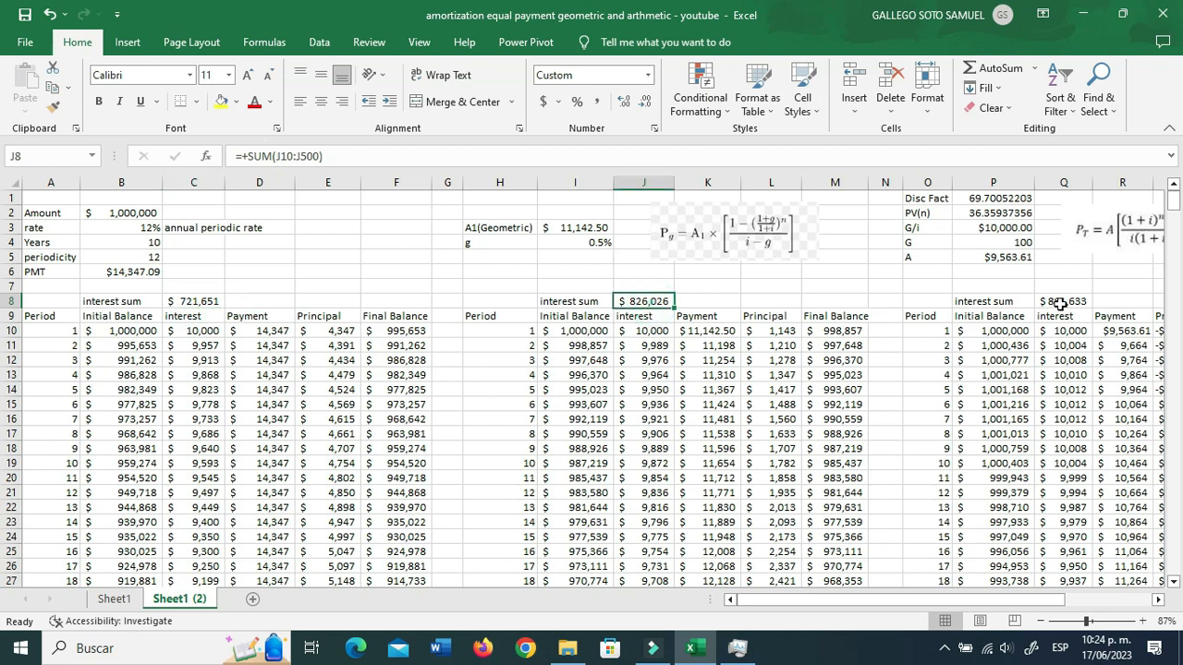
{"action": "left_click", "coordinate": [1063, 302]}
{"action": "left_click", "coordinate": [707, 331]}
{"action": "left_click", "coordinate": [644, 302]}
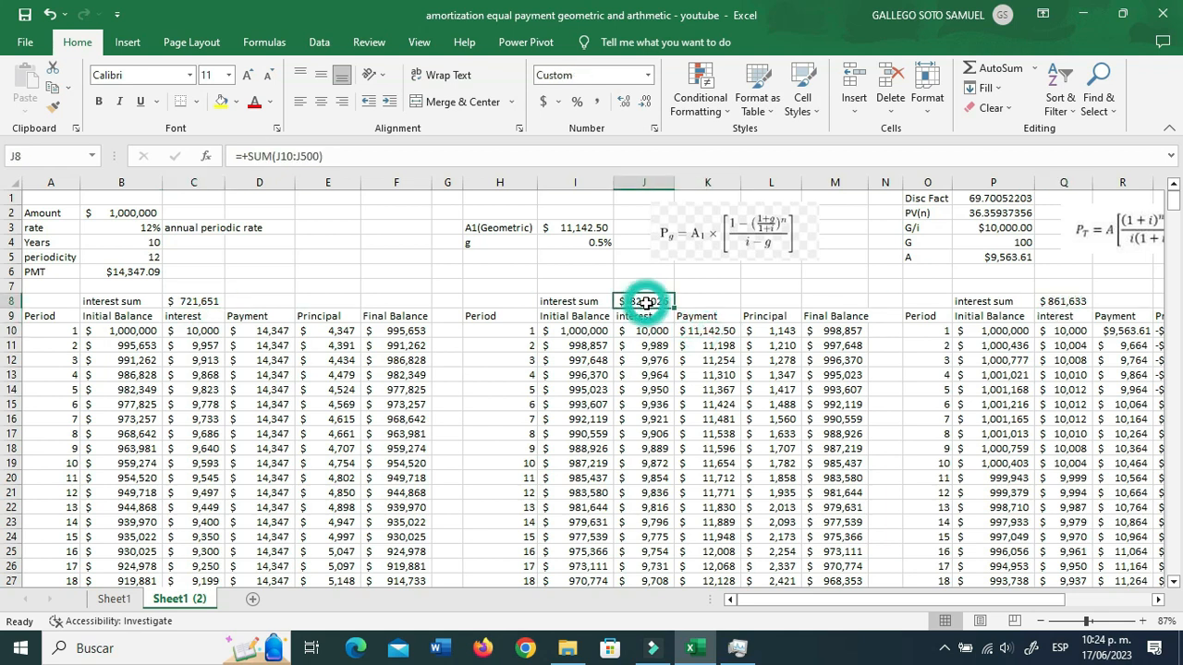
{"action": "left_click", "coordinate": [641, 371]}
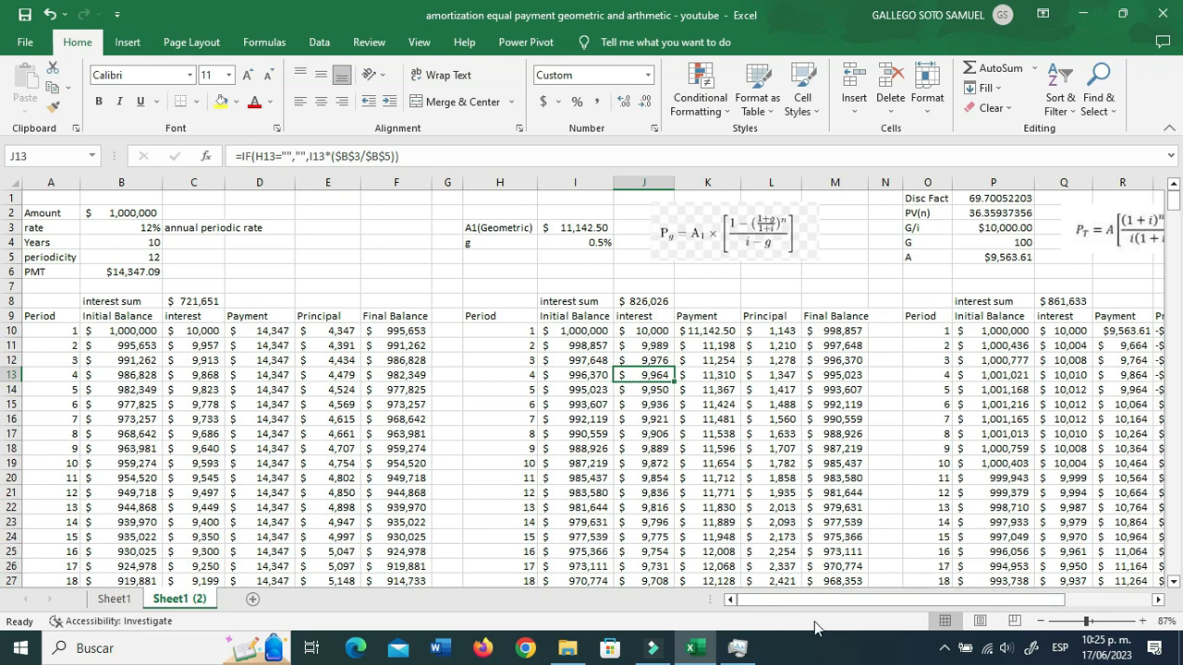
{"action": "left_click", "coordinate": [943, 648]}
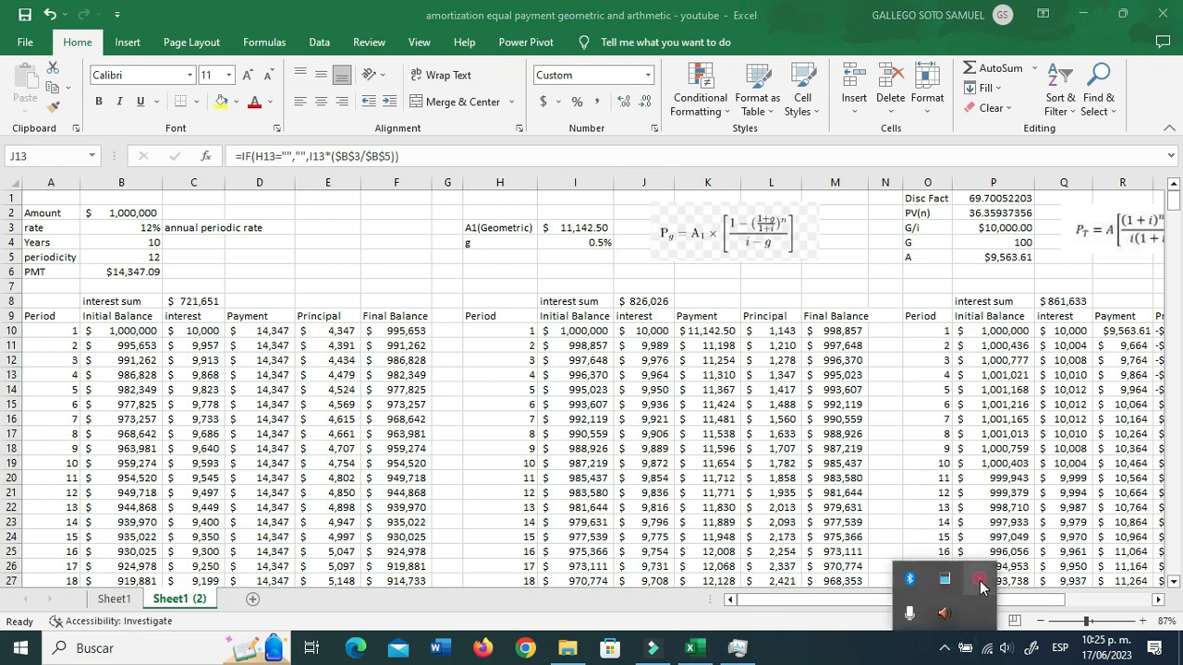
{"action": "right_click", "coordinate": [982, 584]}
{"action": "left_click", "coordinate": [1002, 592]}
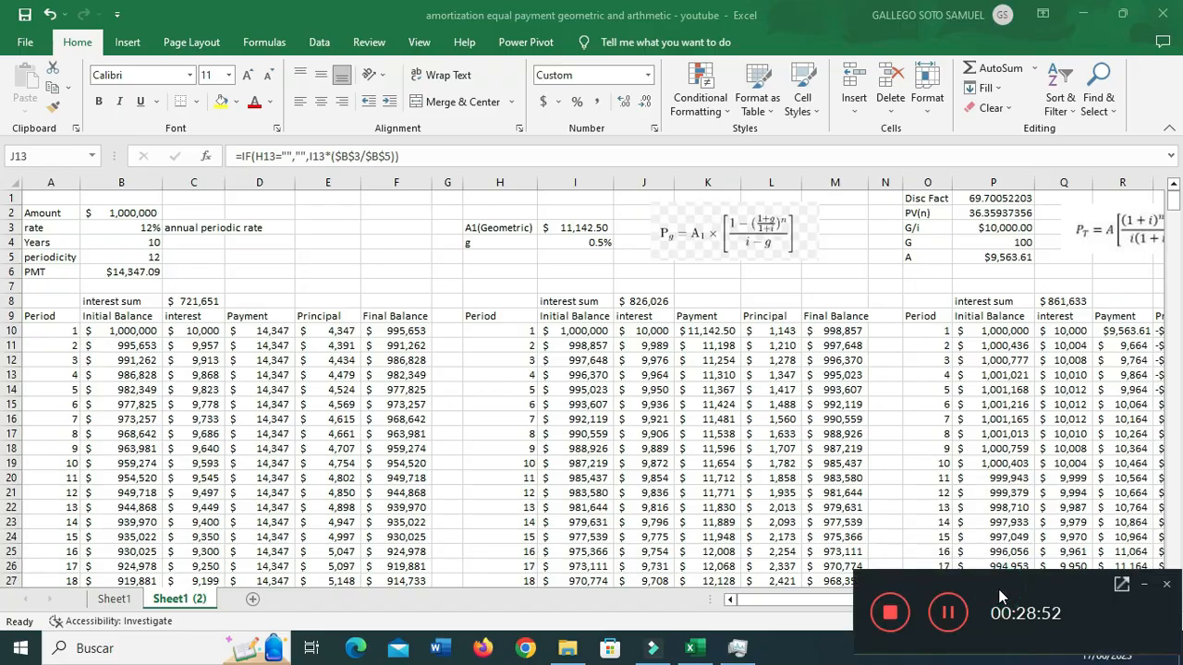
{"action": "left_click", "coordinate": [894, 617]}
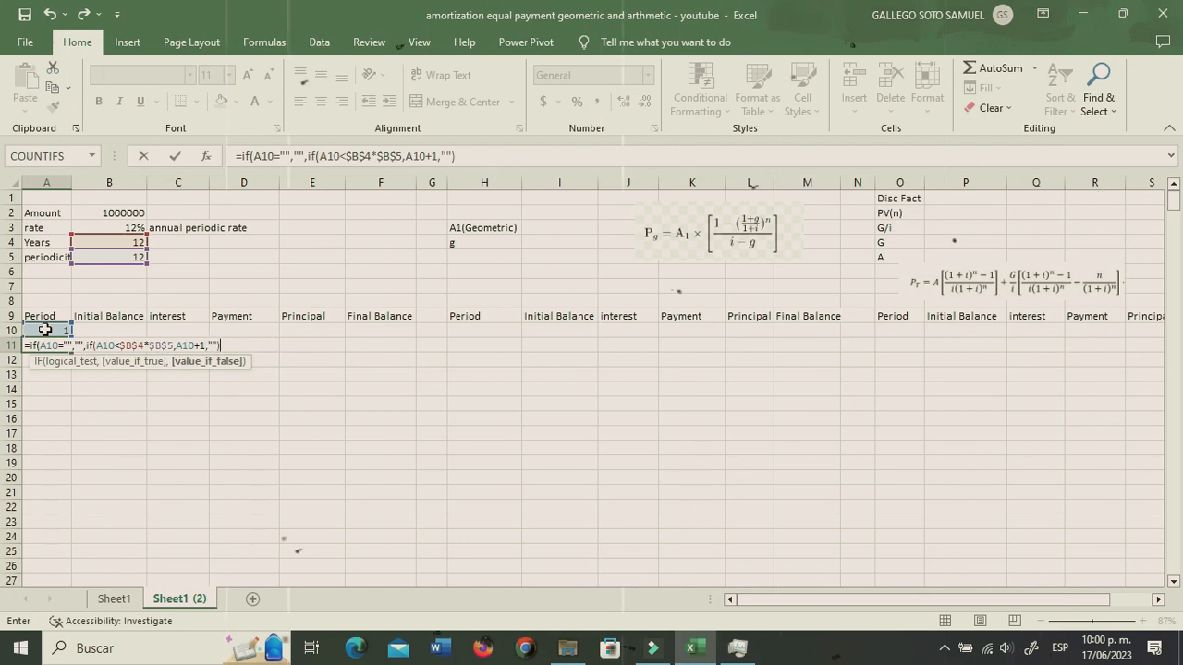
Enter the period formula =IF(A10="","",IF(A10<$B$4*$B$5,A10+1,"")) in A11 and fill it down column A
{"action": "key", "text": "Return"}
{"action": "key", "text": "Up"}
{"action": "left_click_drag", "start_coordinate": [70, 351], "coordinate": [46, 566]}
{"action": "left_click", "coordinate": [51, 441]}
Check the period numbers generated down column A, starting from A10
{"action": "key", "text": "ctrl+Up"}
{"action": "key", "text": "Down"}
{"action": "key", "text": "Down"}
{"action": "key", "text": "Down"}
{"action": "key", "text": "Down"}
{"action": "key", "text": "Down"}
{"action": "key", "text": "Down"}
{"action": "key", "text": "Down"}
{"action": "key", "text": "Down"}
{"action": "key", "text": "Down"}
{"action": "key", "text": "Down"}
{"action": "key", "text": "Down"}
{"action": "key", "text": "Down"}
{"action": "key", "text": "Down"}
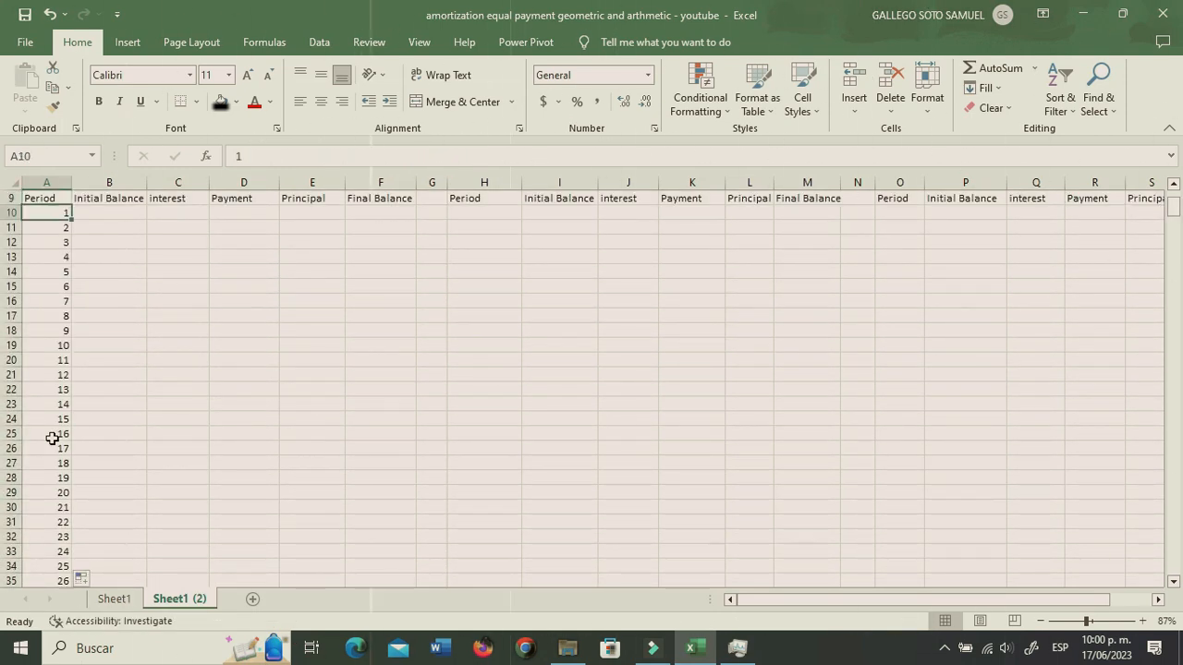
Set the number of years in B4 to 1
{"action": "scroll", "coordinate": [198, 399], "scroll_direction": "up", "scroll_amount": 3}
{"action": "left_click", "coordinate": [118, 241]}
{"action": "type", "text": "1"}
{"action": "key", "text": "Return"}
Widen column A slightly so the periodicity label fits
{"action": "left_click", "coordinate": [126, 241]}
{"action": "left_click_drag", "start_coordinate": [74, 181], "coordinate": [81, 180]}
{"action": "left_click", "coordinate": [120, 257]}
Set the number of years in B4 to 2 and check the period list in column A
{"action": "left_click", "coordinate": [123, 241]}
{"action": "type", "text": "2"}
{"action": "key", "text": "Return"}
{"action": "scroll", "coordinate": [37, 320], "scroll_direction": "down", "scroll_amount": 4}
{"action": "scroll", "coordinate": [37, 320], "scroll_direction": "up", "scroll_amount": 4}
Set the number of years in B4 back to 1
{"action": "left_click", "coordinate": [144, 242]}
{"action": "type", "text": "1"}
{"action": "key", "text": "Return"}
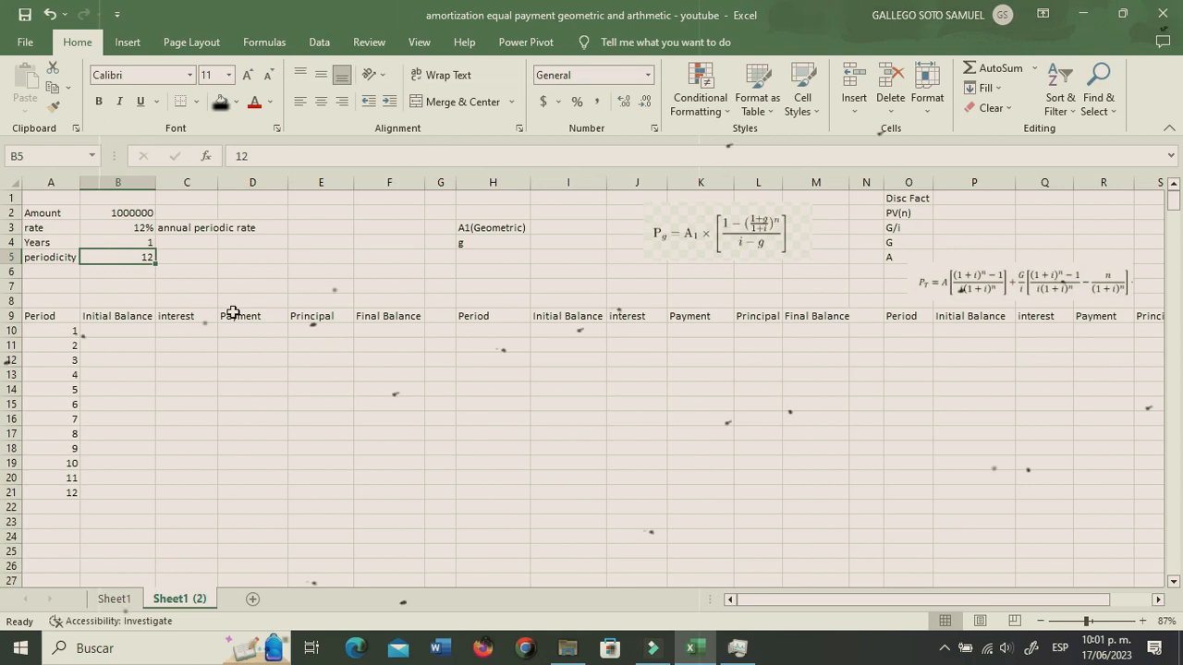
Enter the label PMT in A6, below periodicity
{"action": "left_click", "coordinate": [238, 388]}
{"action": "left_click", "coordinate": [118, 331]}
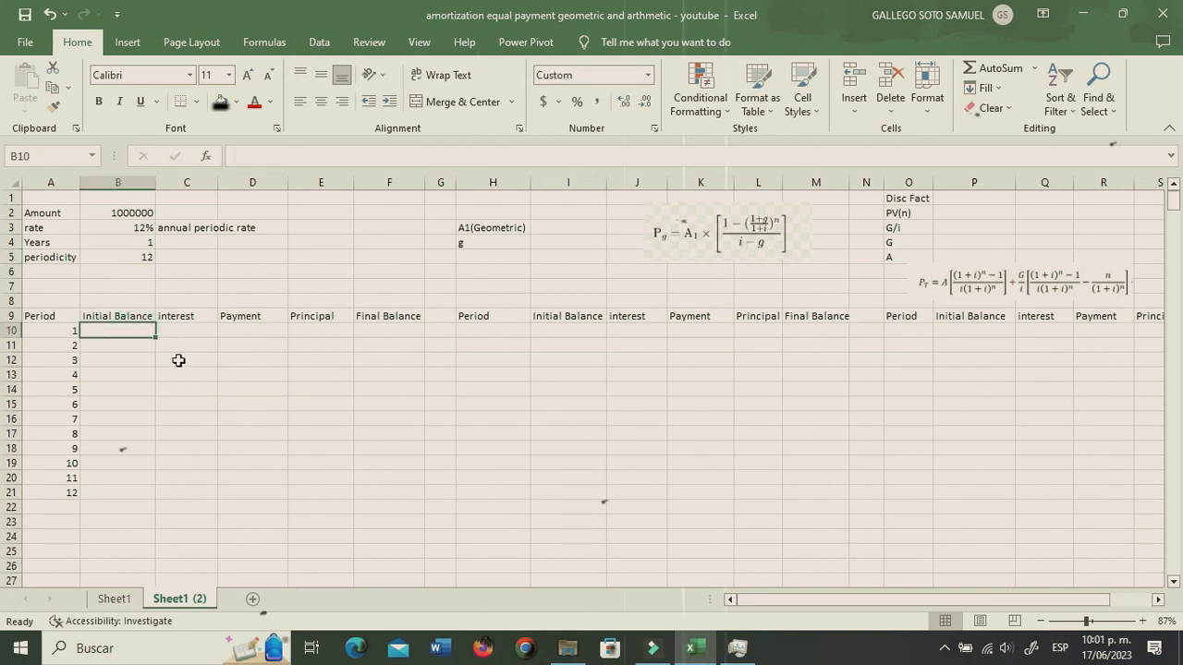
{"action": "key", "text": "Up"}
{"action": "key", "text": "Up"}
{"action": "key", "text": "Up"}
{"action": "key", "text": "Up"}
{"action": "key", "text": "Left"}
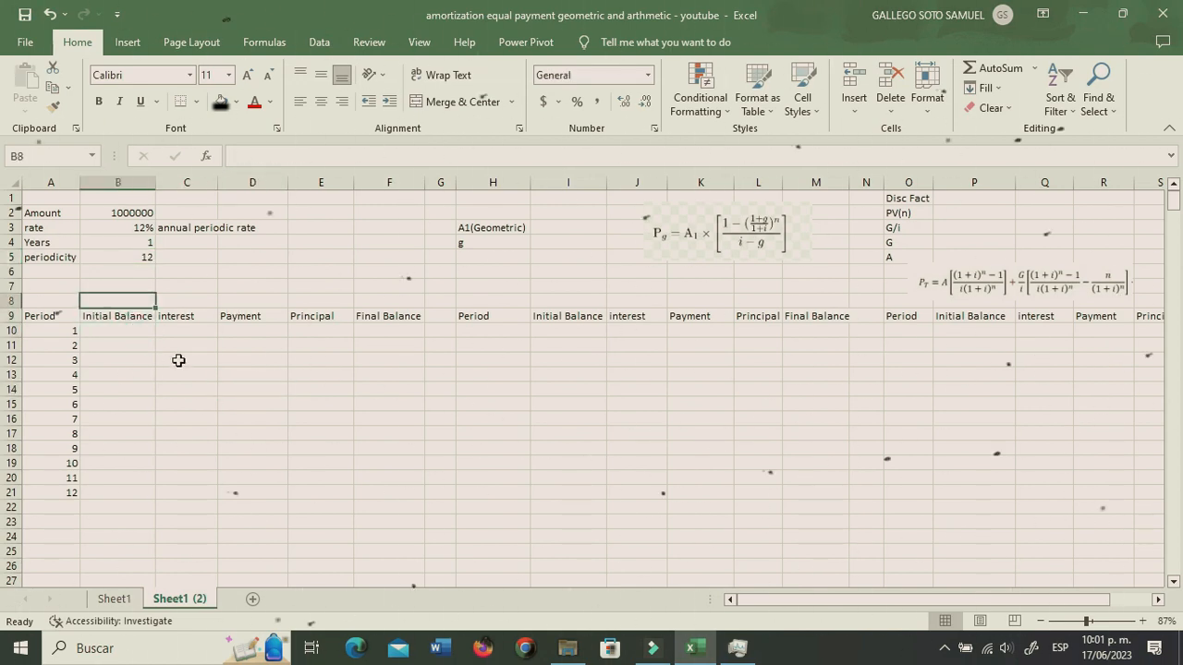
{"action": "type", "text": "PMT"}
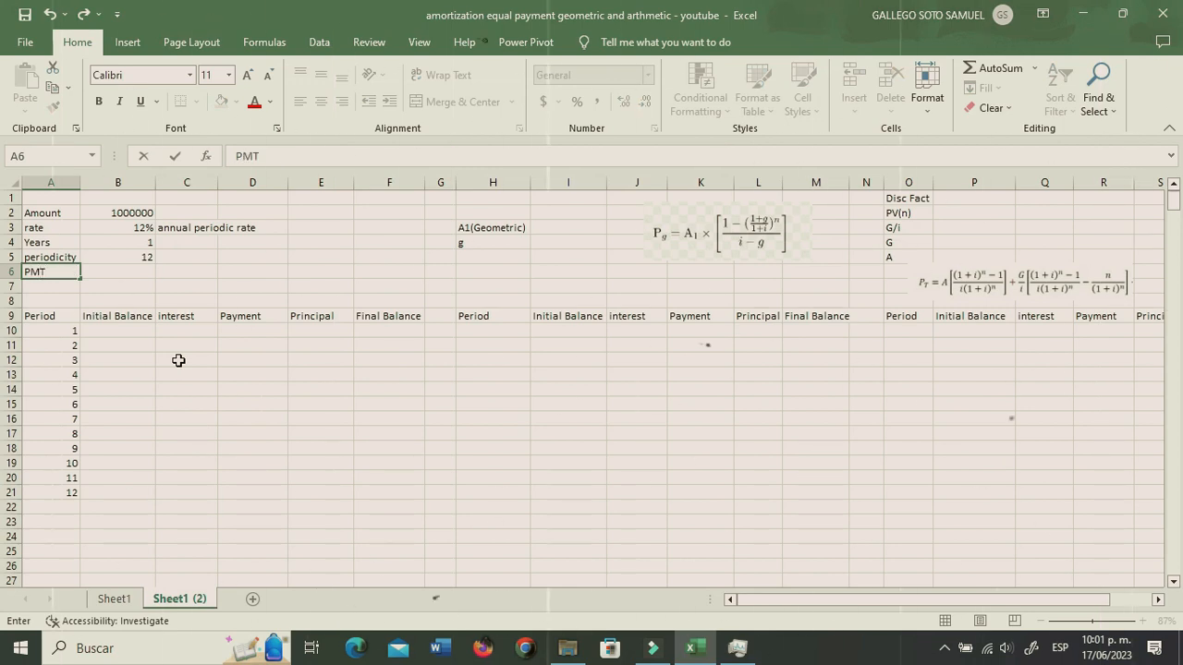
{"action": "key", "text": "Down"}
Link the first initial balance in B10 to the loan amount in B2
{"action": "key", "text": "Down"}
{"action": "key", "text": "Down"}
{"action": "key", "text": "Down"}
{"action": "key", "text": "Right"}
{"action": "type", "text": "="}
{"action": "left_click", "coordinate": [135, 214]}
{"action": "key", "text": "ctrl+Return"}
{"action": "key", "text": "Right"}
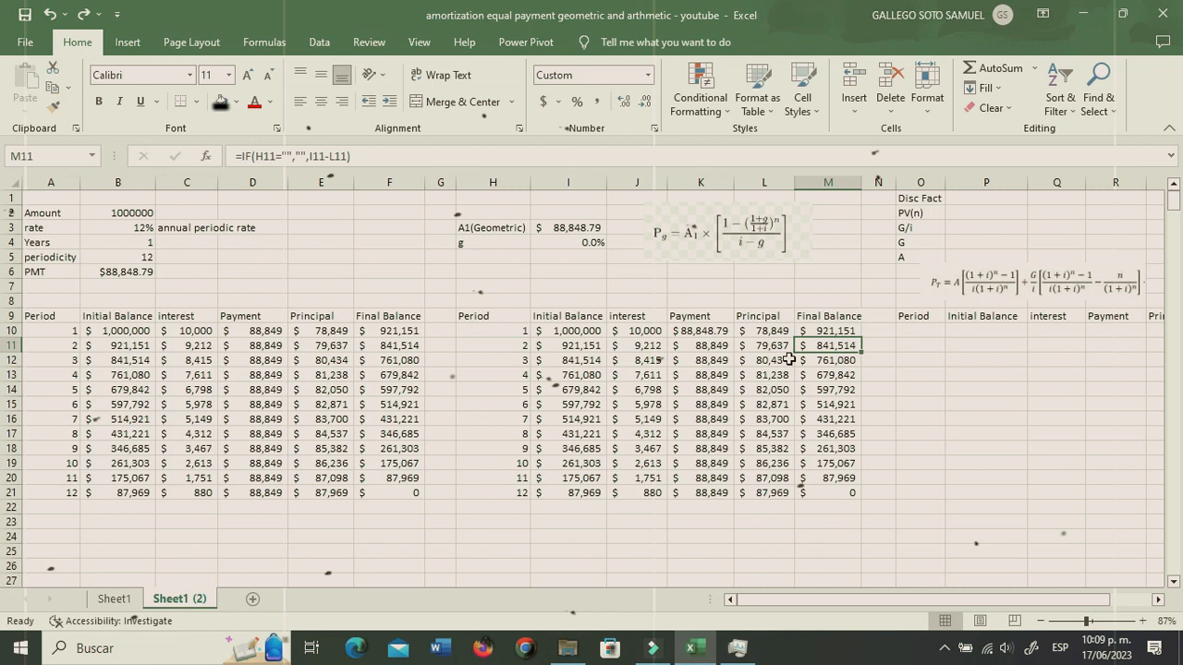
Check the annual rate in B3, and test the geometric gradient g in I4 at 1% and 1.1%
{"action": "key", "text": "ctrl+Return"}
{"action": "left_click", "coordinate": [568, 244]}
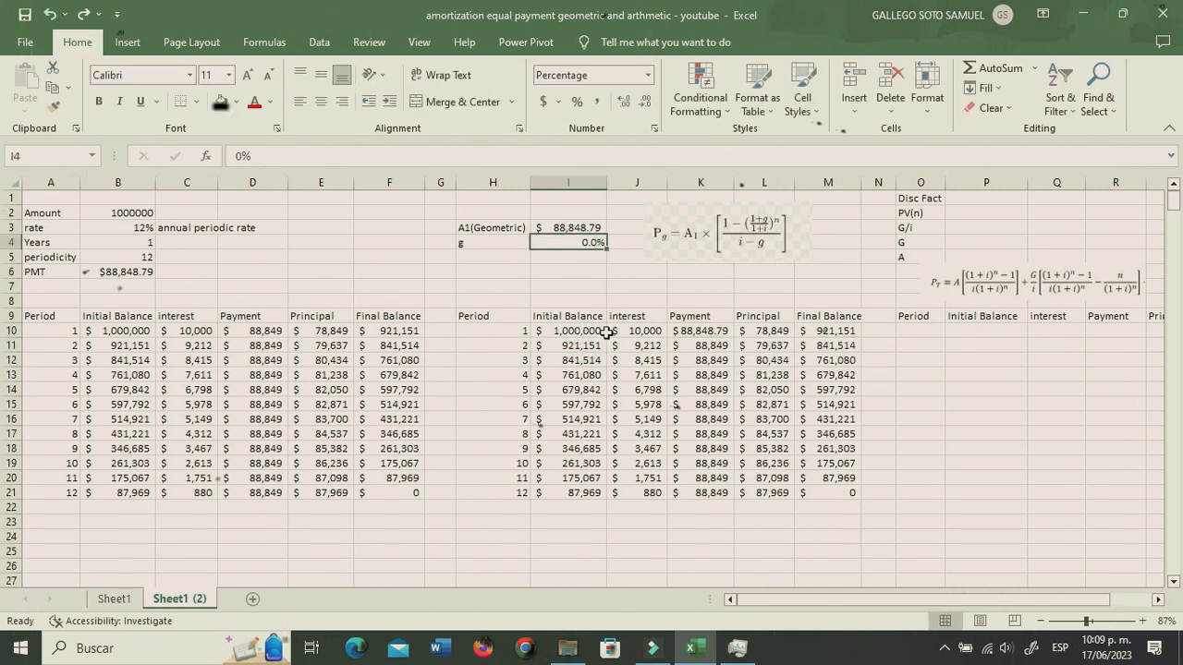
{"action": "left_click", "coordinate": [148, 229]}
{"action": "left_click", "coordinate": [565, 245]}
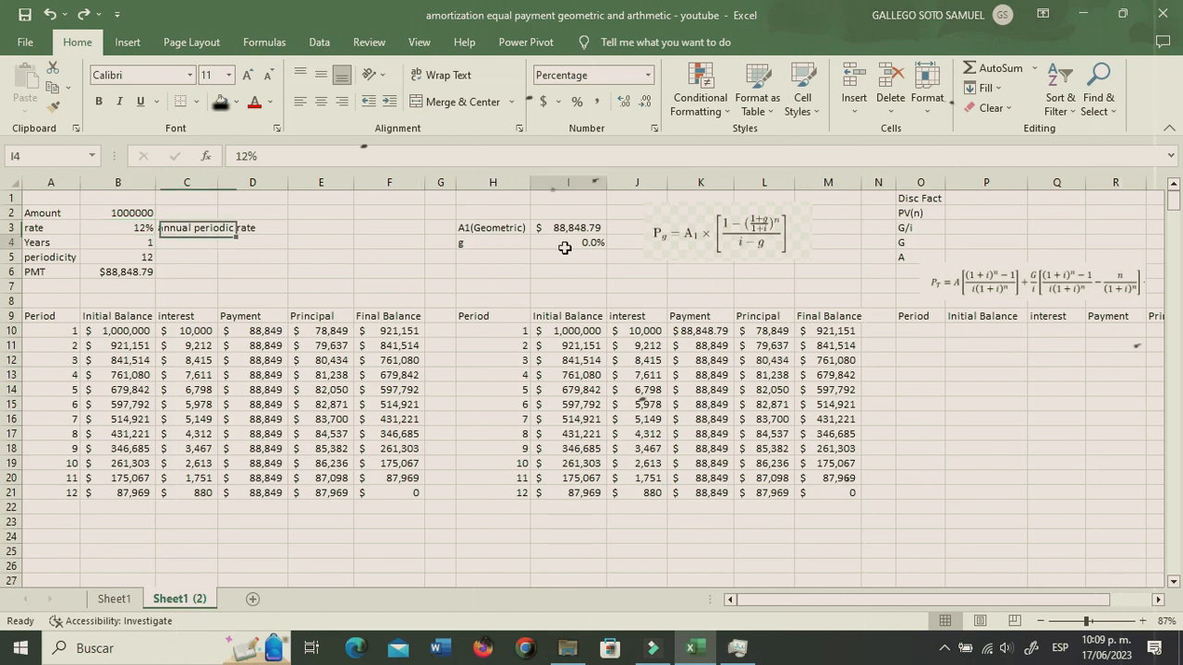
{"action": "type", "text": "1"}
{"action": "key", "text": "Return"}
{"action": "key", "text": "Up"}
{"action": "type", "text": "1.1"}
{"action": "key", "text": "Return"}
Set the geometric gradient g in I4 to 0.5%
{"action": "left_click", "coordinate": [601, 243]}
{"action": "type", "text": "0.5"}
{"action": "key", "text": "Return"}
{"action": "left_click", "coordinate": [716, 366]}
Set the geometric gradient g in I4 to 1.0000000000001%
{"action": "left_click", "coordinate": [582, 244]}
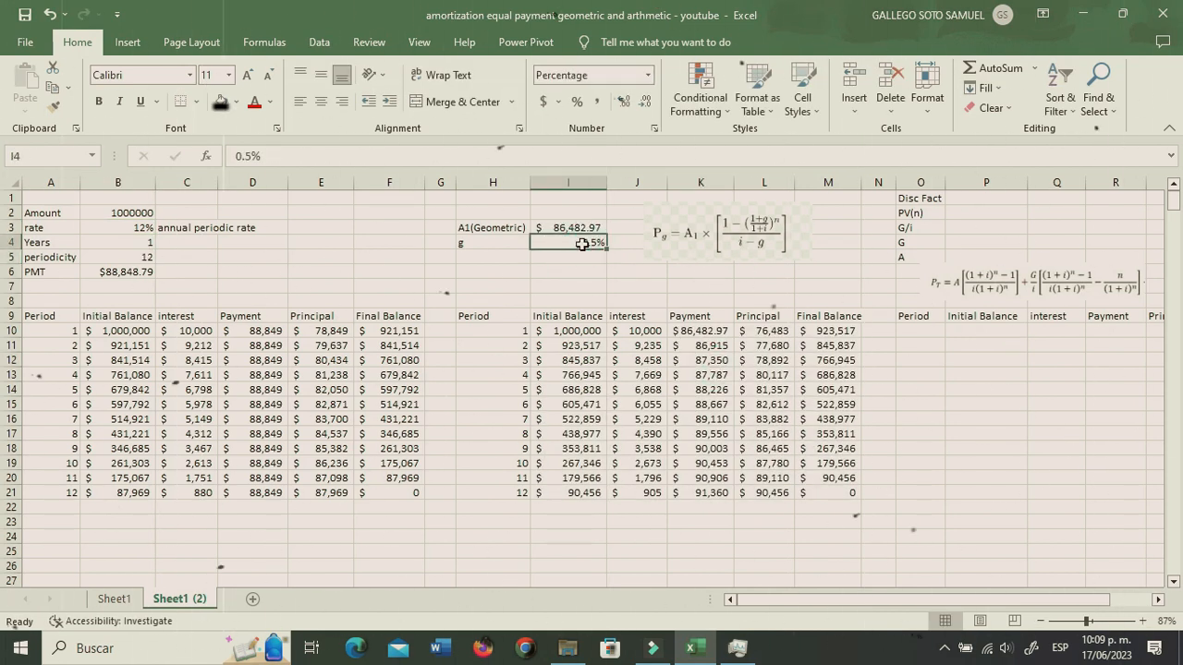
{"action": "type", "text": "1.00000000000005"}
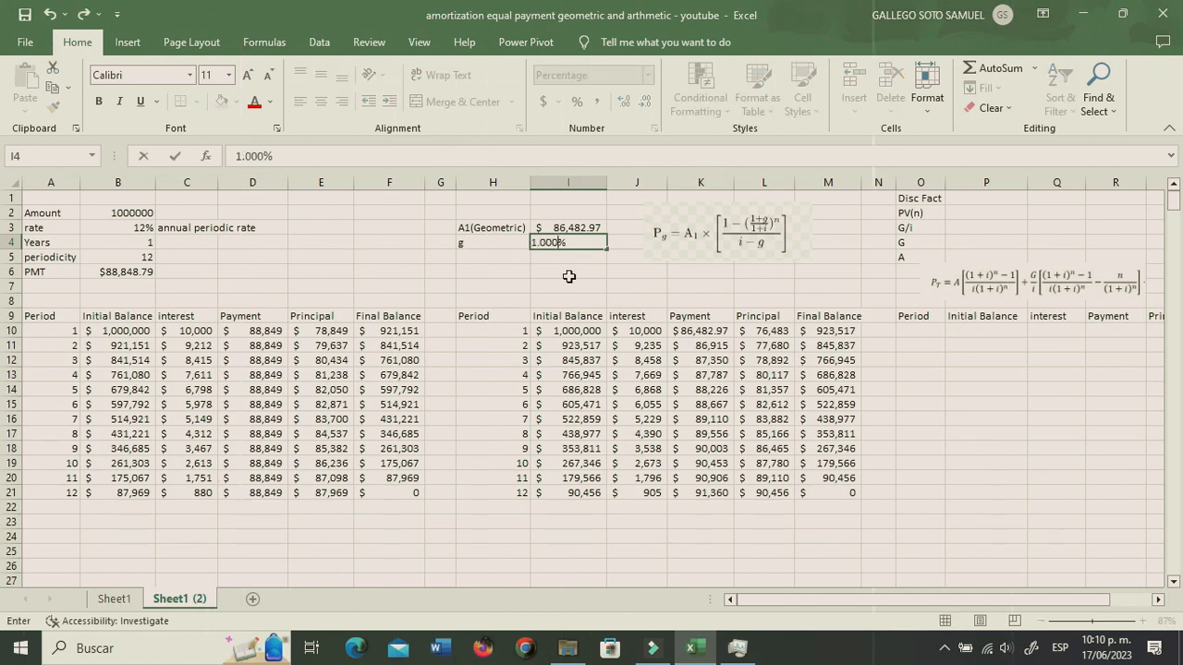
{"action": "key", "text": "Return"}
{"action": "left_click", "coordinate": [585, 246]}
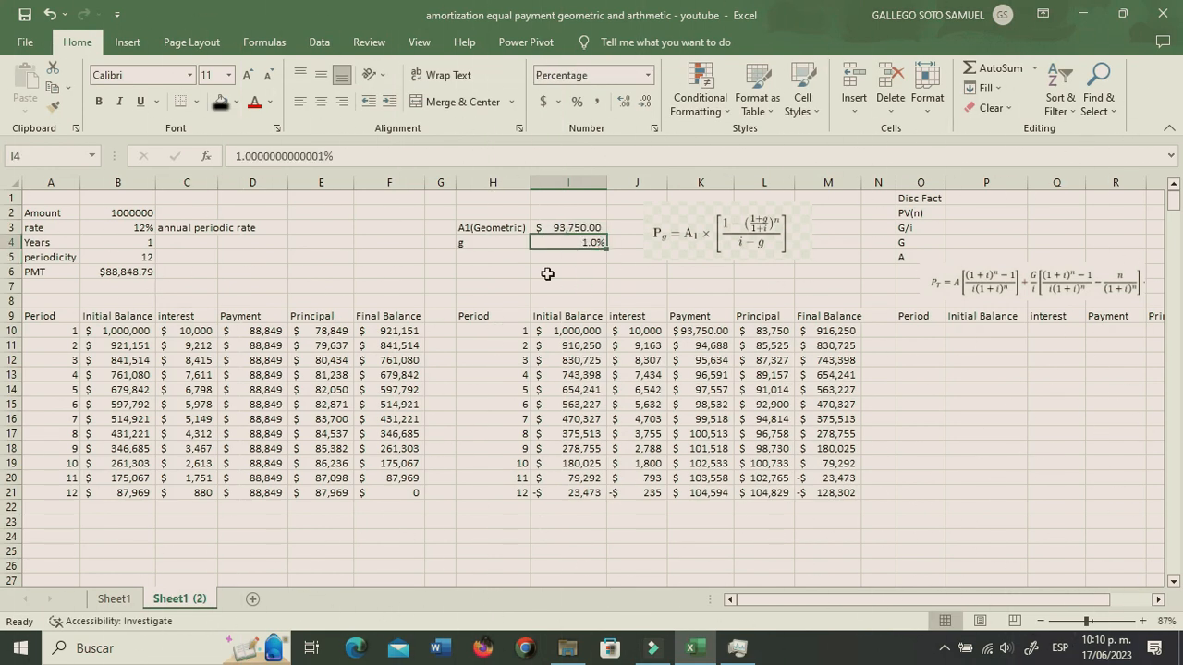
Enlarge the arithmetic gradient formula picture beneath the discount factor inputs in column O so its terms are readable
{"action": "left_click", "coordinate": [720, 376]}
{"action": "left_click", "coordinate": [575, 245]}
{"action": "left_click", "coordinate": [640, 359]}
{"action": "scroll", "coordinate": [949, 606], "scroll_direction": "right", "scroll_amount": 2}
{"action": "left_click_drag", "start_coordinate": [370, 331], "coordinate": [417, 330]}
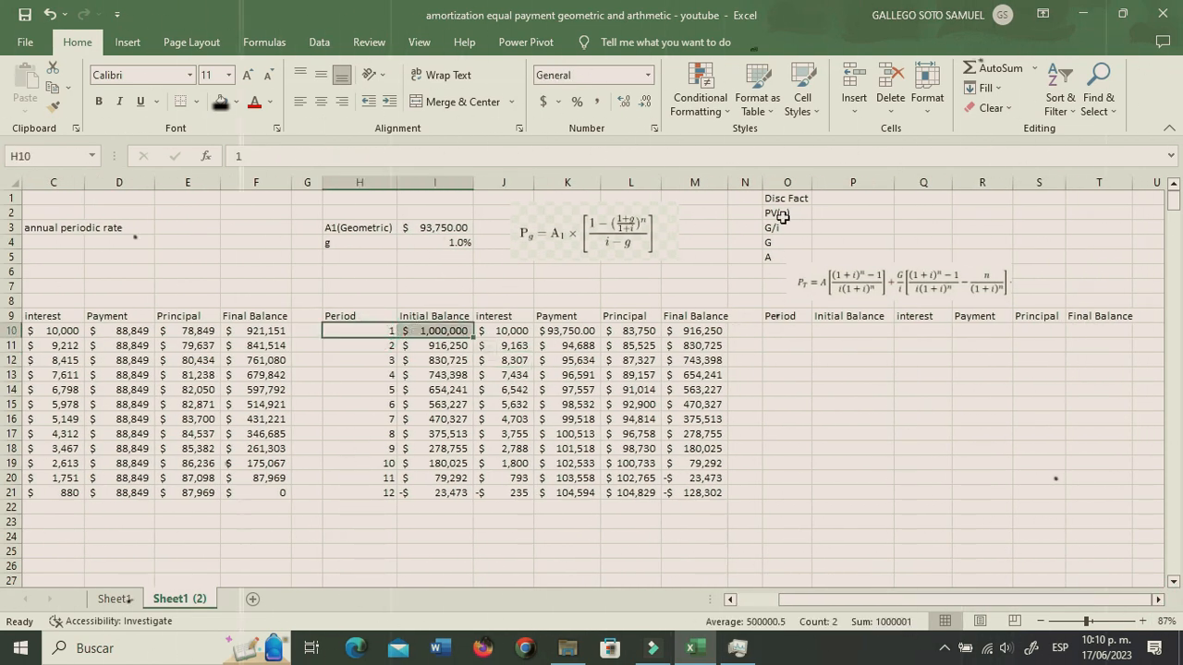
{"action": "left_click", "coordinate": [852, 198]}
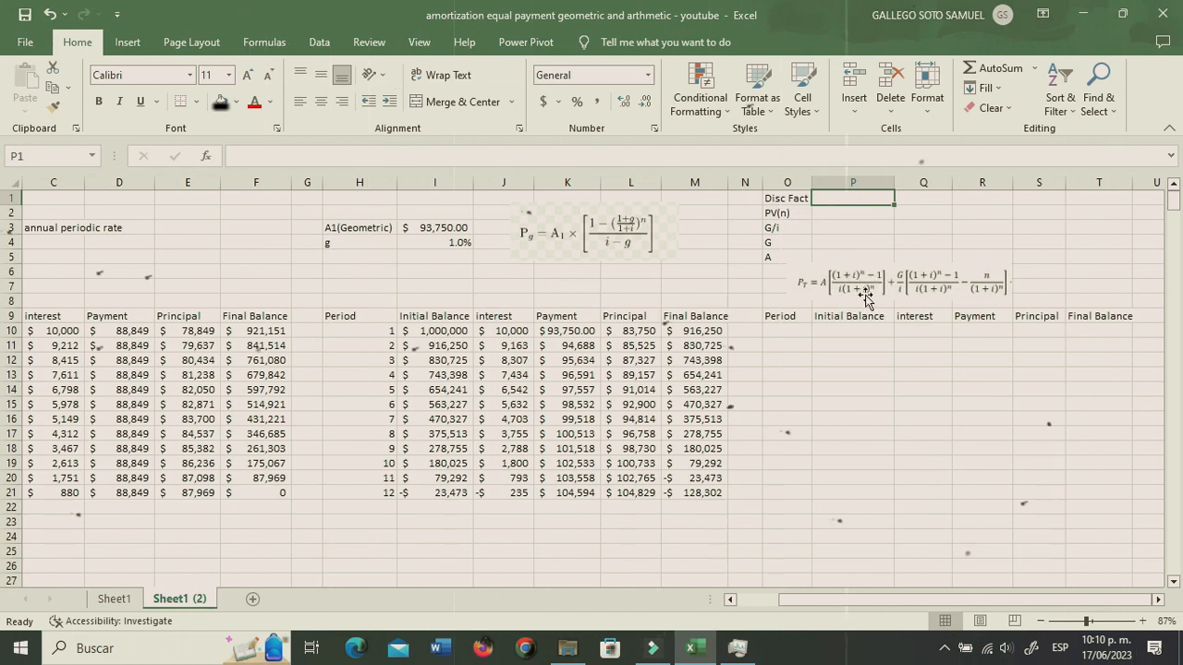
{"action": "left_click_drag", "start_coordinate": [827, 269], "coordinate": [589, 347]}
{"action": "left_click_drag", "start_coordinate": [817, 318], "coordinate": [964, 331]}
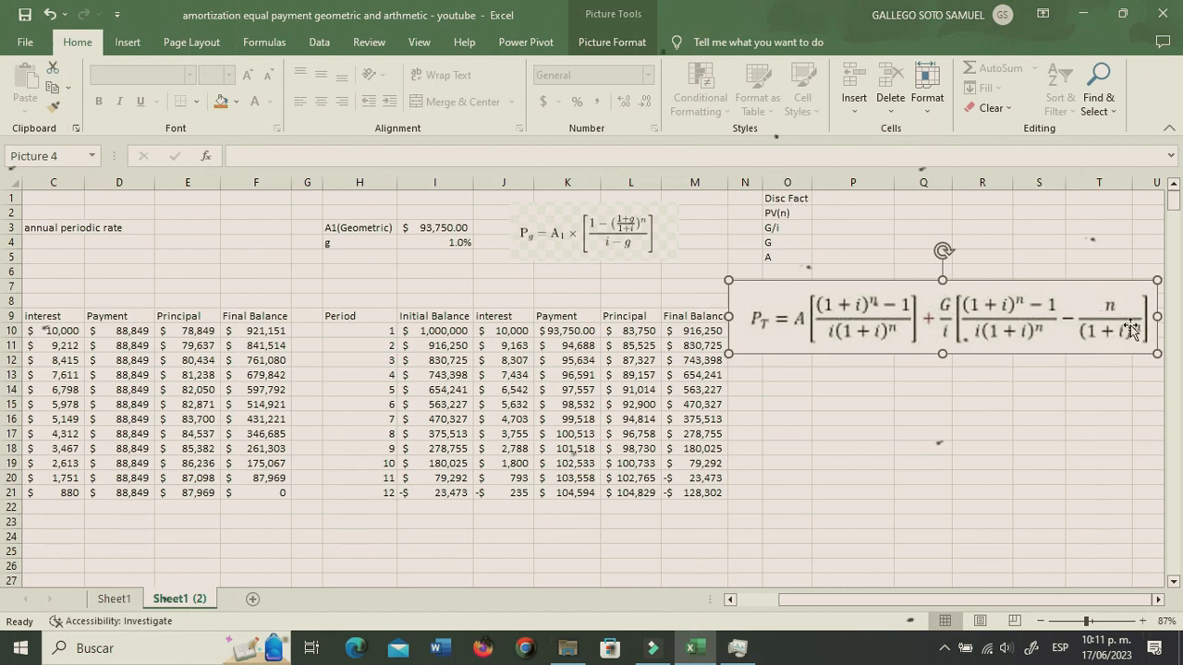
Start the formula for the arithmetic gradient's discount factor in P1
{"action": "left_click", "coordinate": [836, 243]}
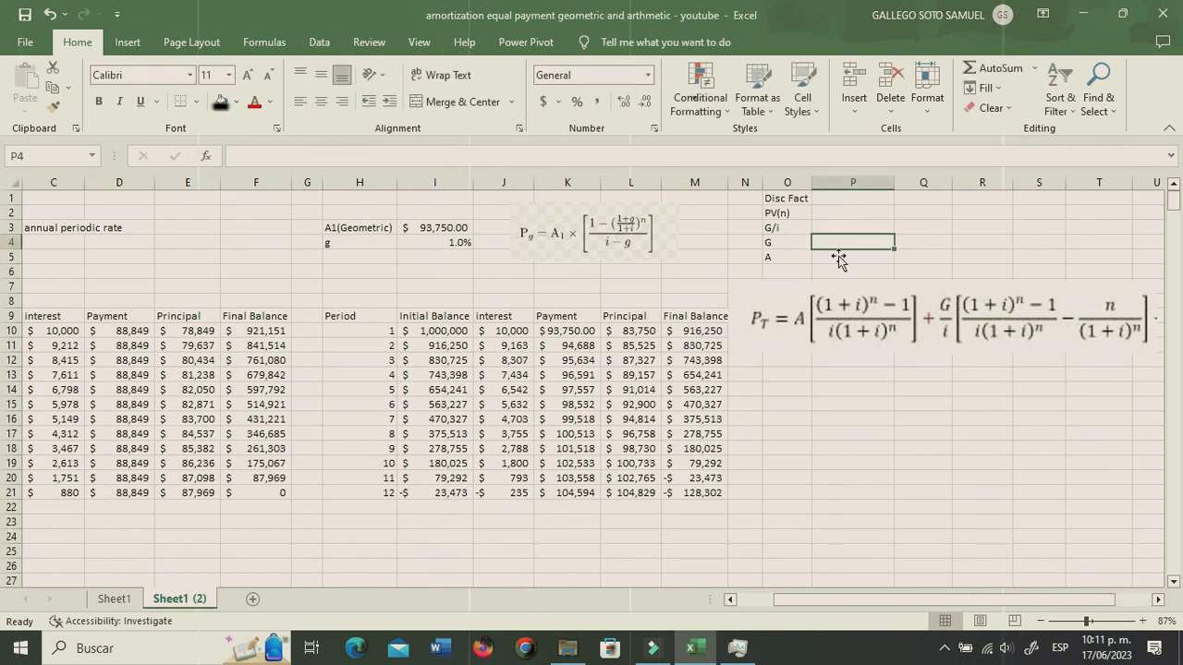
{"action": "key", "text": "Down"}
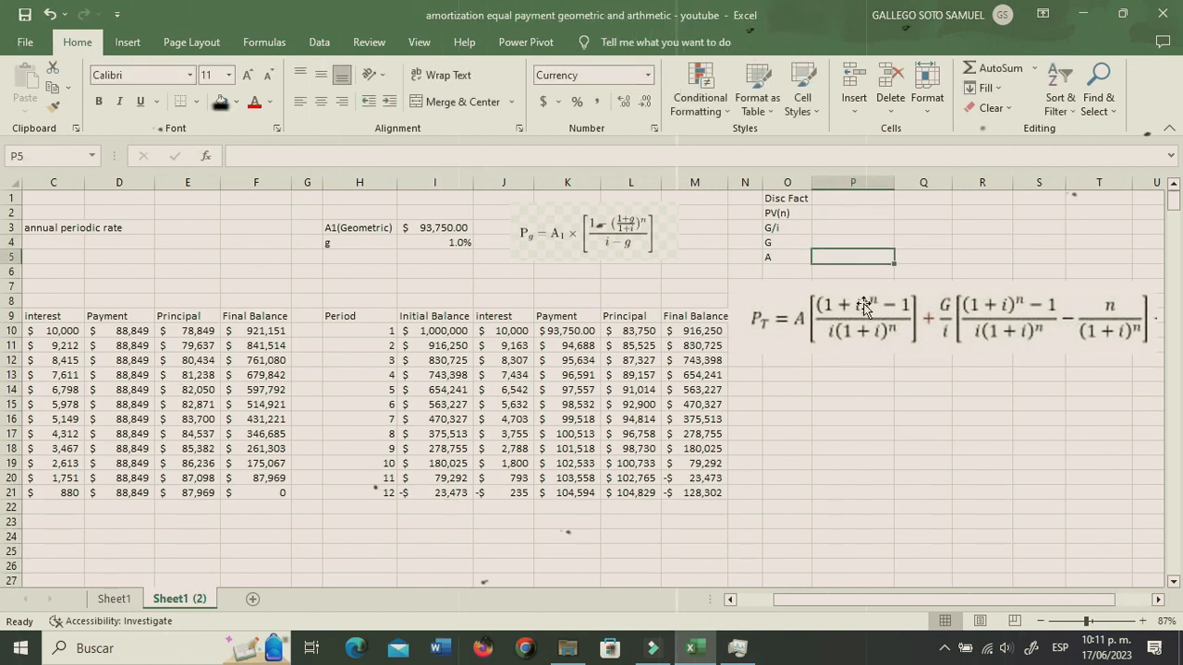
{"action": "left_click", "coordinate": [840, 198]}
{"action": "type", "text": "="}
{"action": "left_click_drag", "start_coordinate": [850, 599], "coordinate": [813, 603]}
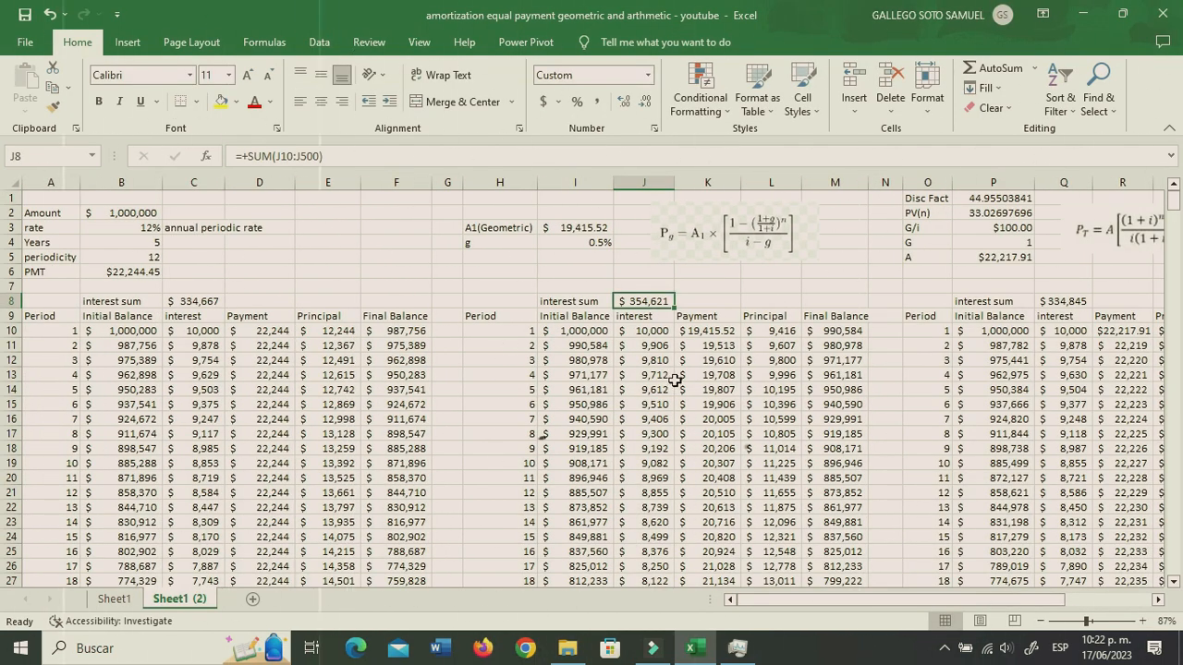
Examine the payments and interest in the geometric table, the first arithmetic payment in R10 and the annual rate in B3
{"action": "scroll", "coordinate": [675, 380], "scroll_direction": "down", "scroll_amount": 1}
{"action": "left_click", "coordinate": [648, 287]}
{"action": "left_click", "coordinate": [712, 300]}
{"action": "left_click", "coordinate": [709, 355]}
{"action": "left_click", "coordinate": [1146, 285]}
{"action": "scroll", "coordinate": [1031, 268], "scroll_direction": "up", "scroll_amount": 1}
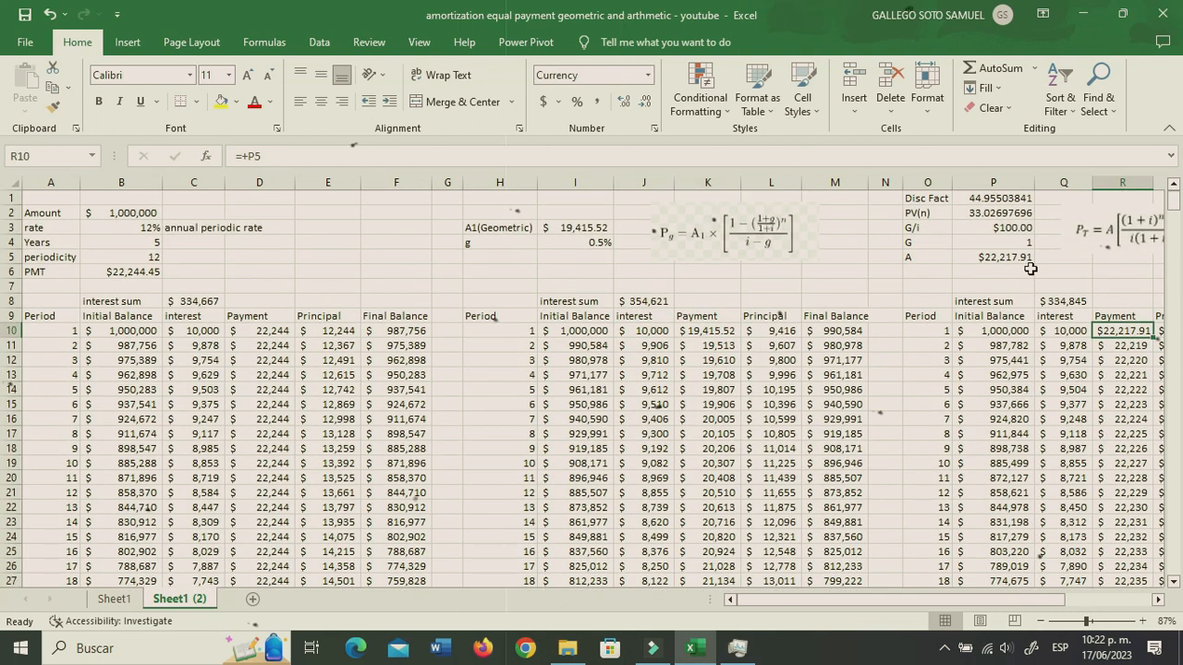
{"action": "left_click", "coordinate": [766, 421]}
{"action": "scroll", "coordinate": [678, 409], "scroll_direction": "down", "scroll_amount": 2}
{"action": "scroll", "coordinate": [678, 407], "scroll_direction": "up", "scroll_amount": 2}
{"action": "left_click", "coordinate": [710, 345]}
{"action": "left_click", "coordinate": [710, 419]}
{"action": "left_click", "coordinate": [732, 524]}
{"action": "left_click", "coordinate": [148, 227]}
{"action": "left_click", "coordinate": [772, 286]}
Set the arithmetic gradient G in P4 to 10 and compare A in P5, PMT in B6 and the interest sum in Q8
{"action": "left_click", "coordinate": [998, 244]}
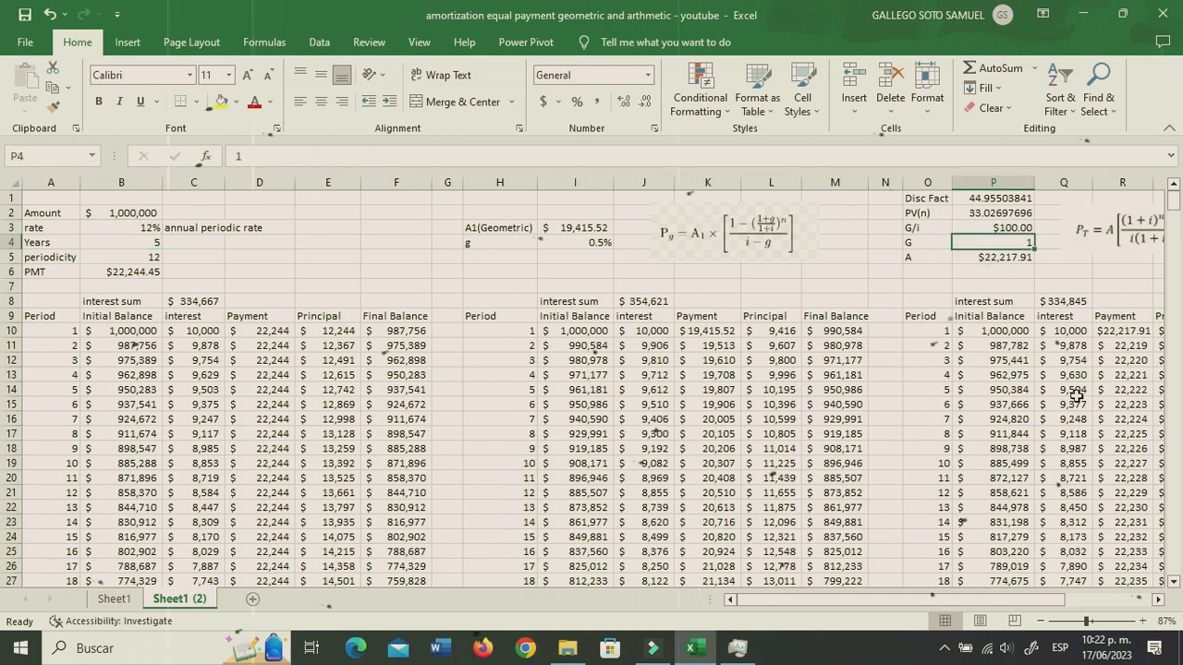
{"action": "type", "text": "0"}
{"action": "key", "text": "Return"}
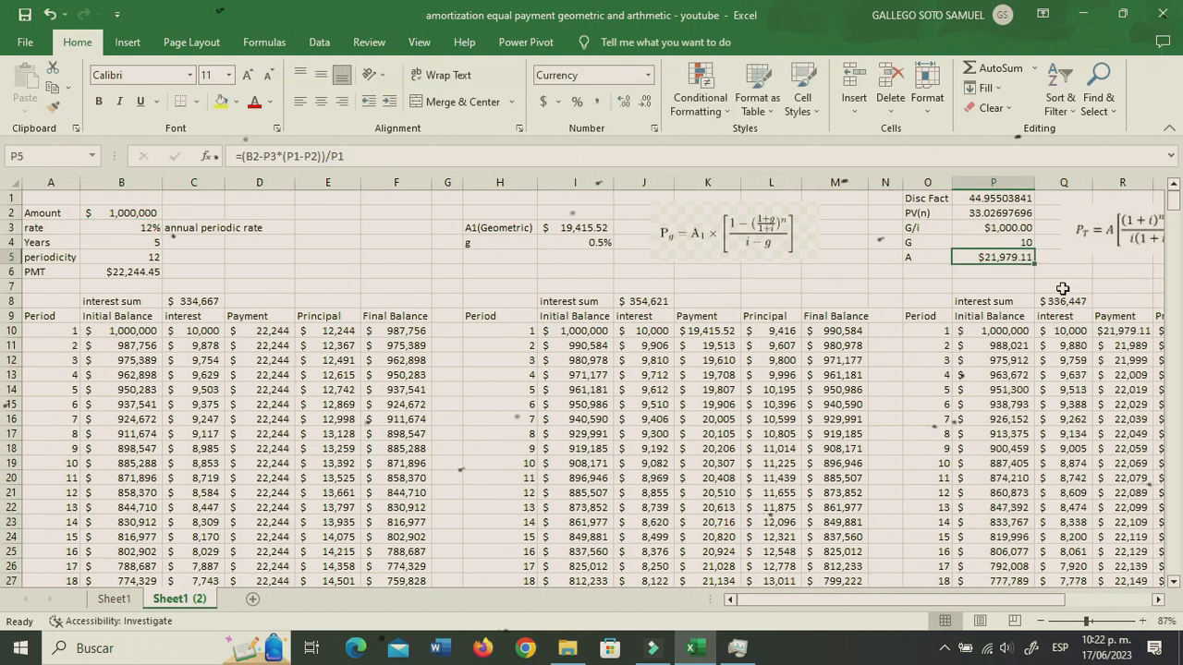
{"action": "left_click", "coordinate": [1019, 242]}
{"action": "left_click", "coordinate": [990, 259]}
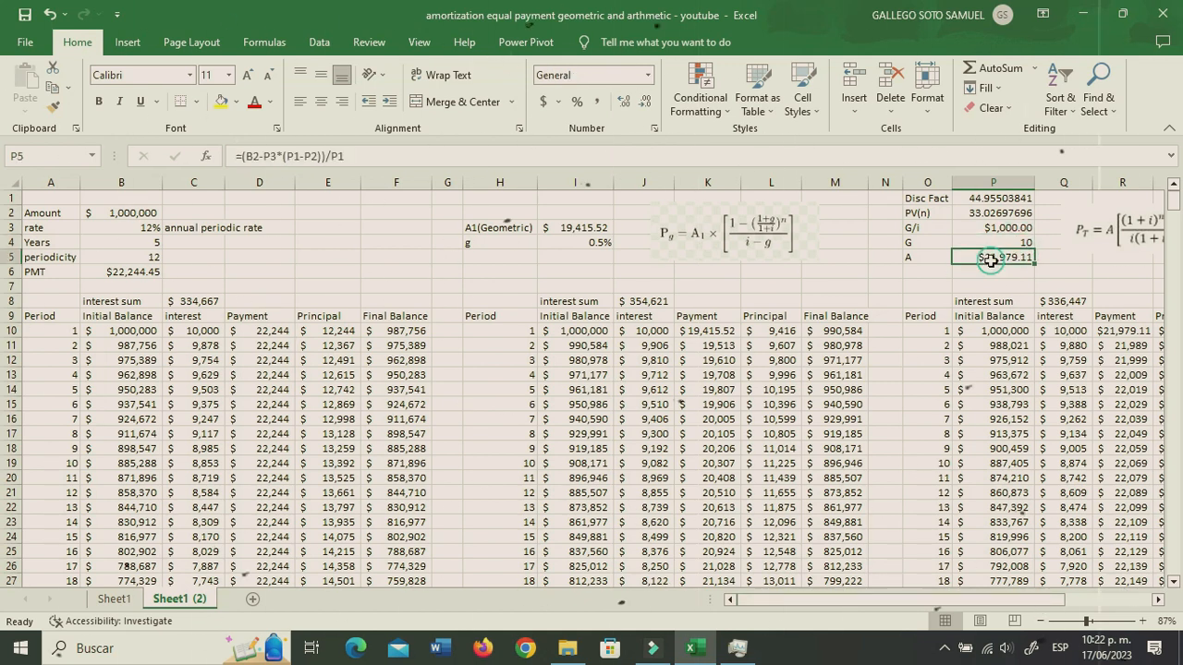
{"action": "left_click", "coordinate": [148, 272]}
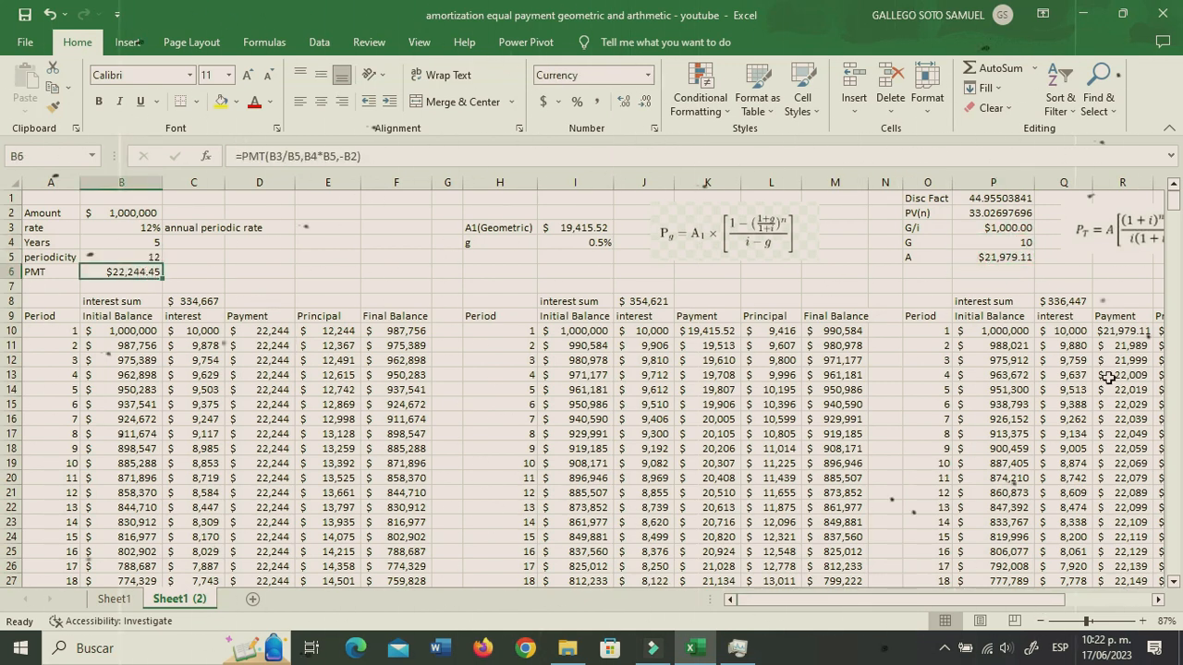
{"action": "left_click", "coordinate": [1065, 301]}
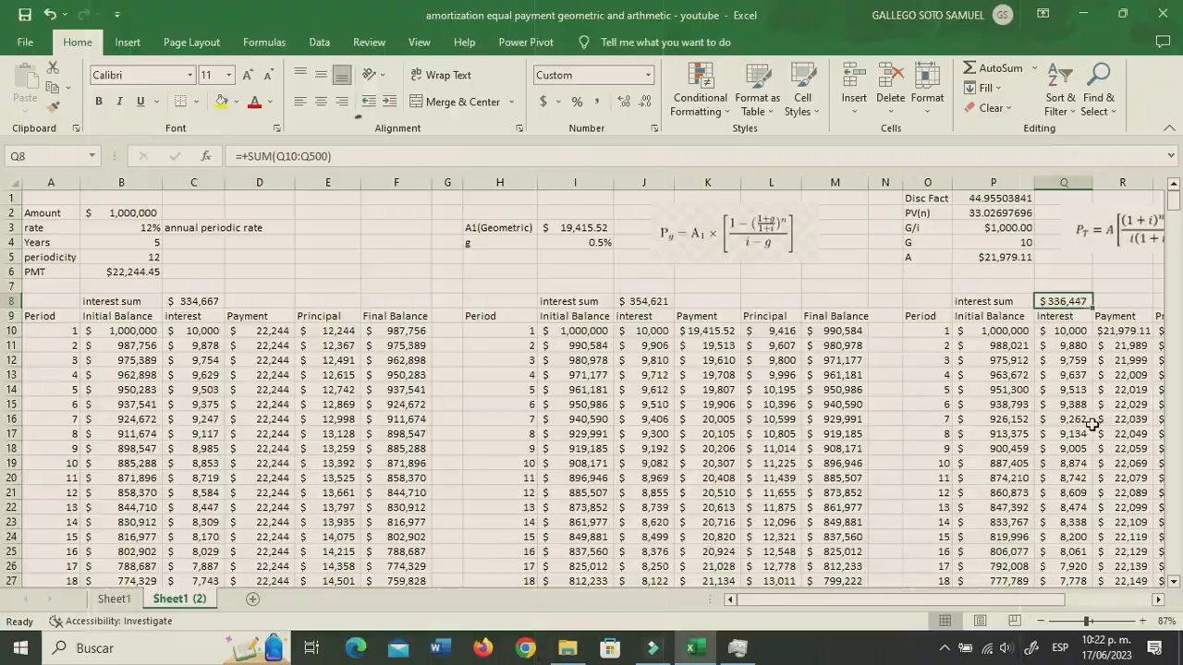